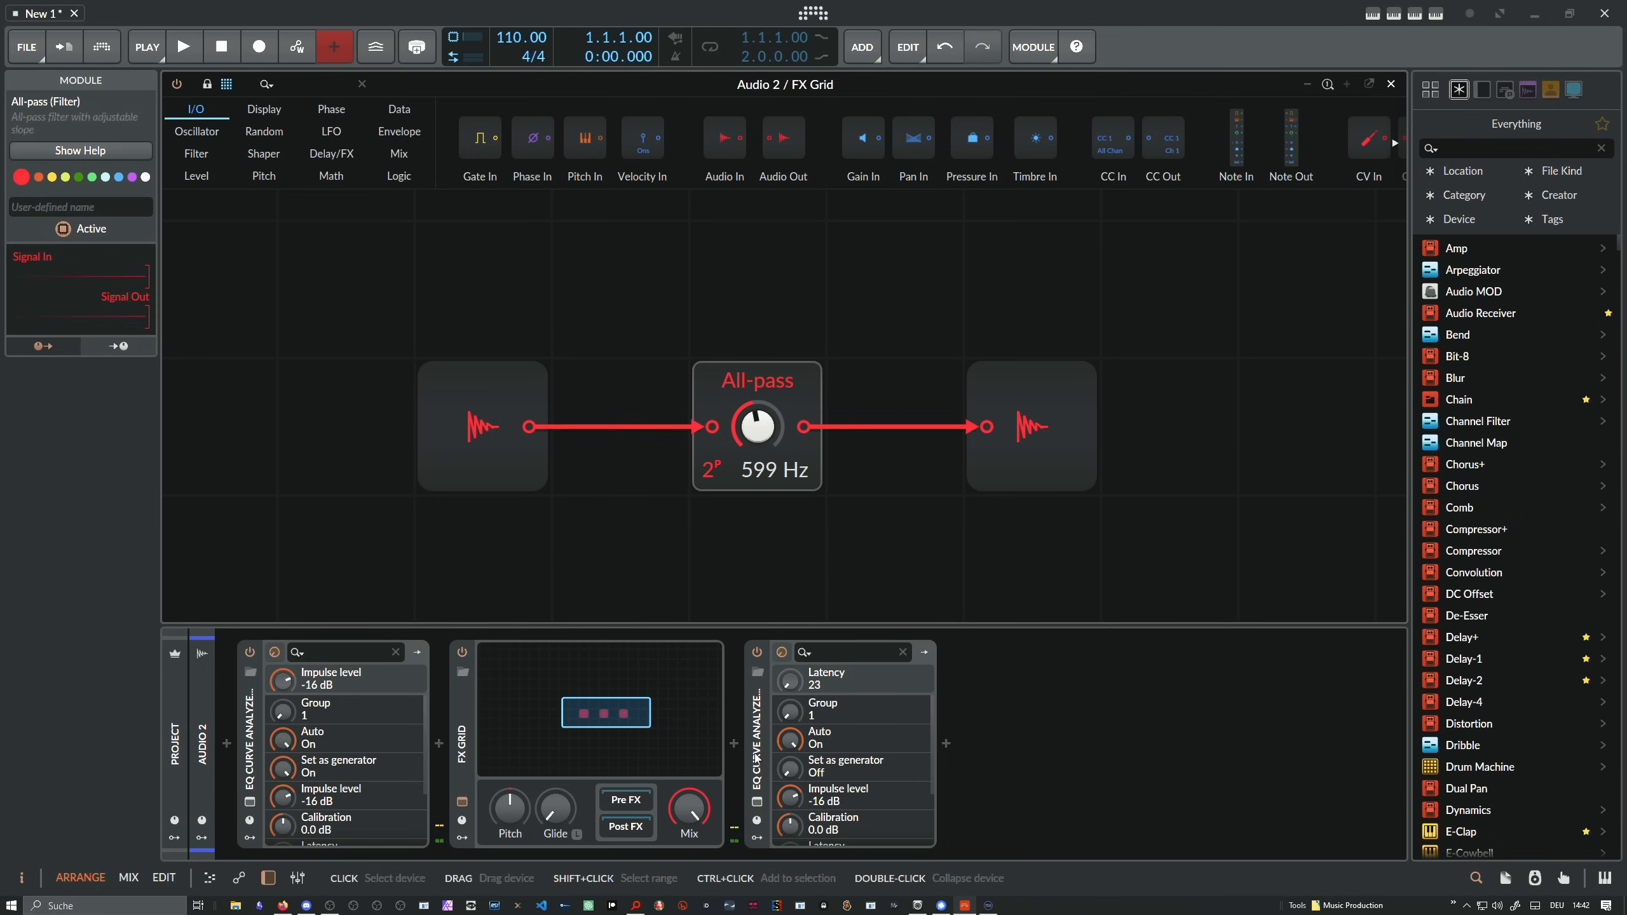
Open the EQ Curve Analyzer after the FX Grid, move it clear of the All-pass module, and set the All-pass cutoff to 565 Hz
{"action": "left_click", "coordinate": [757, 803]}
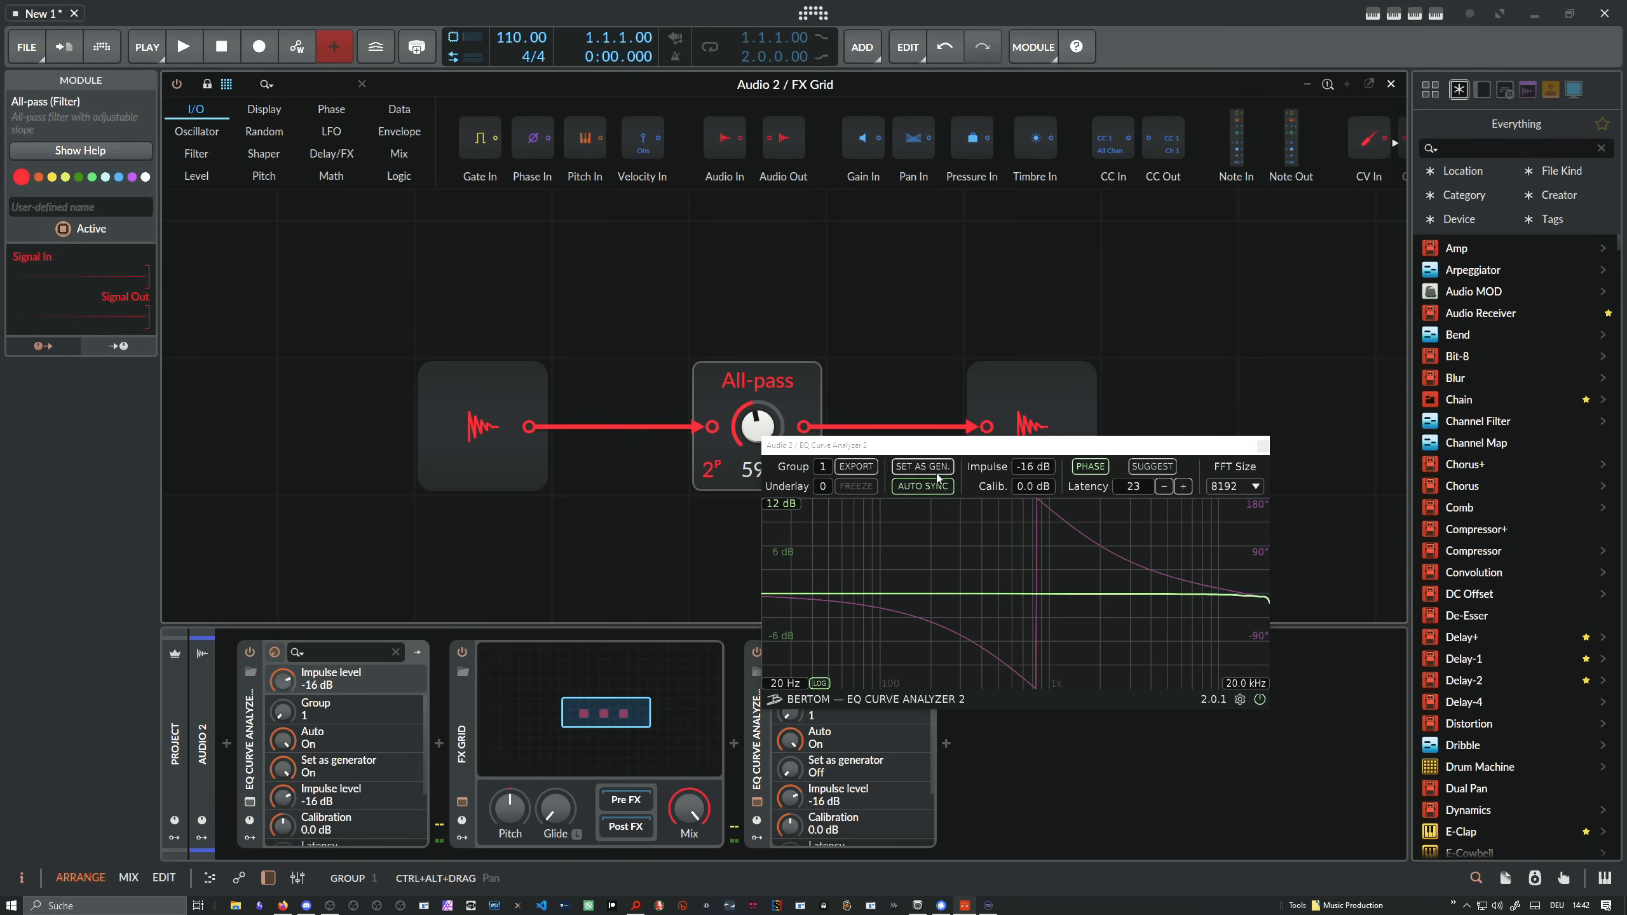
{"action": "left_click_drag", "start_coordinate": [915, 451], "coordinate": [1020, 107]}
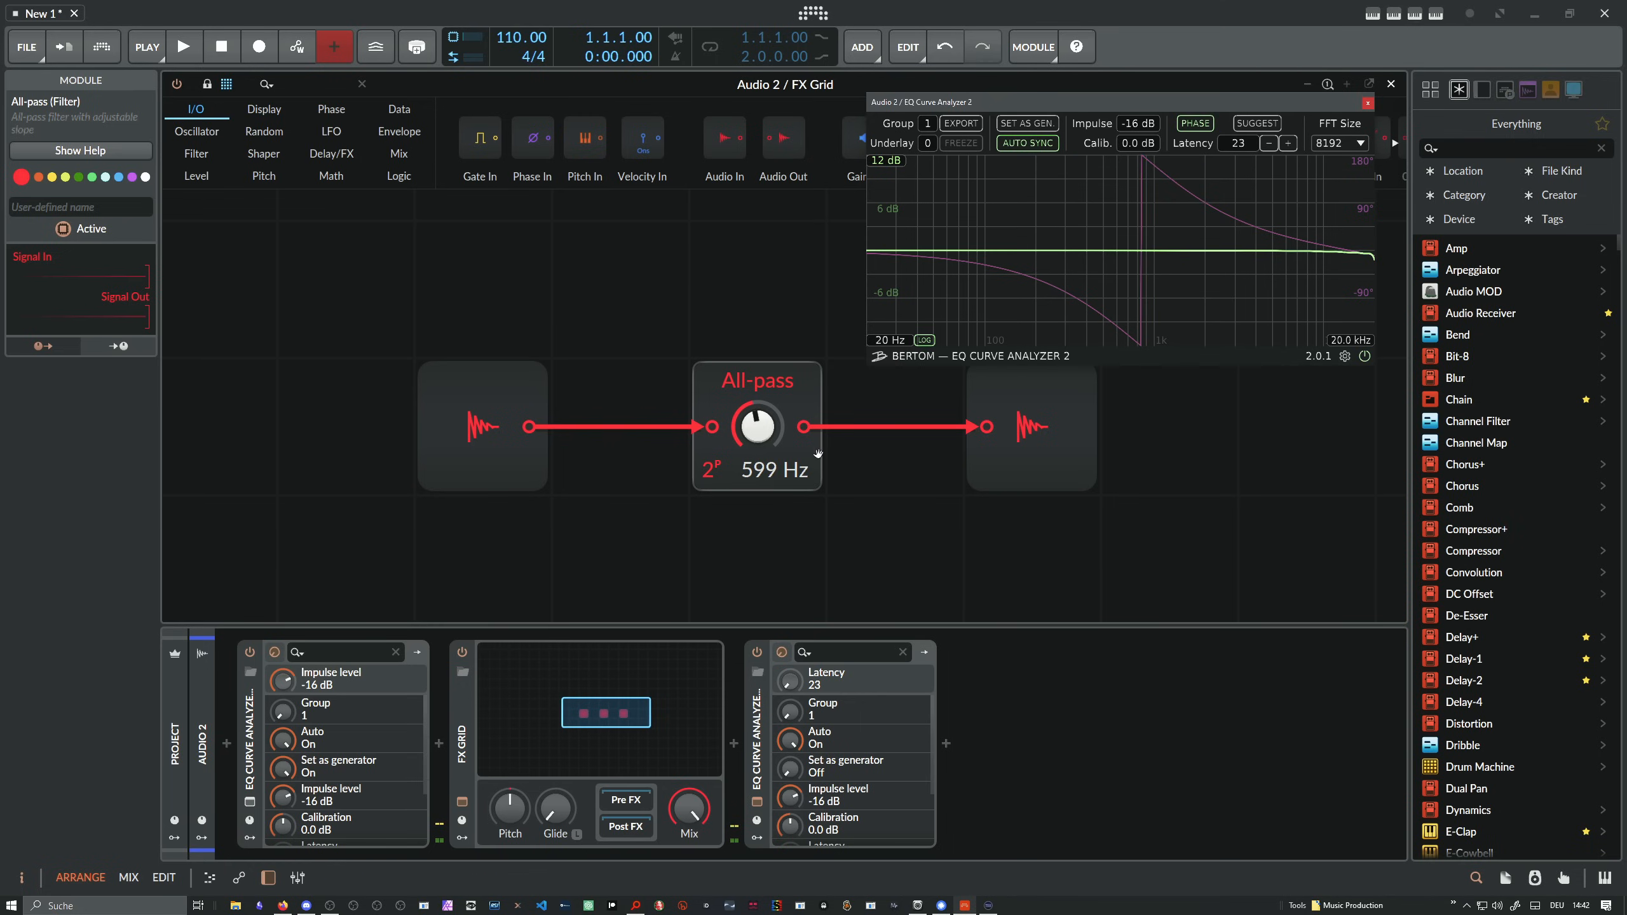
{"action": "mouse_move", "coordinate": [757, 426]}
{"action": "left_mouse_down"}
{"action": "mouse_move", "coordinate": [757, 481]}
{"action": "mouse_move", "coordinate": [757, 398]}
{"action": "mouse_move", "coordinate": [757, 447]}
{"action": "mouse_move", "coordinate": [757, 430]}
{"action": "left_mouse_up"}
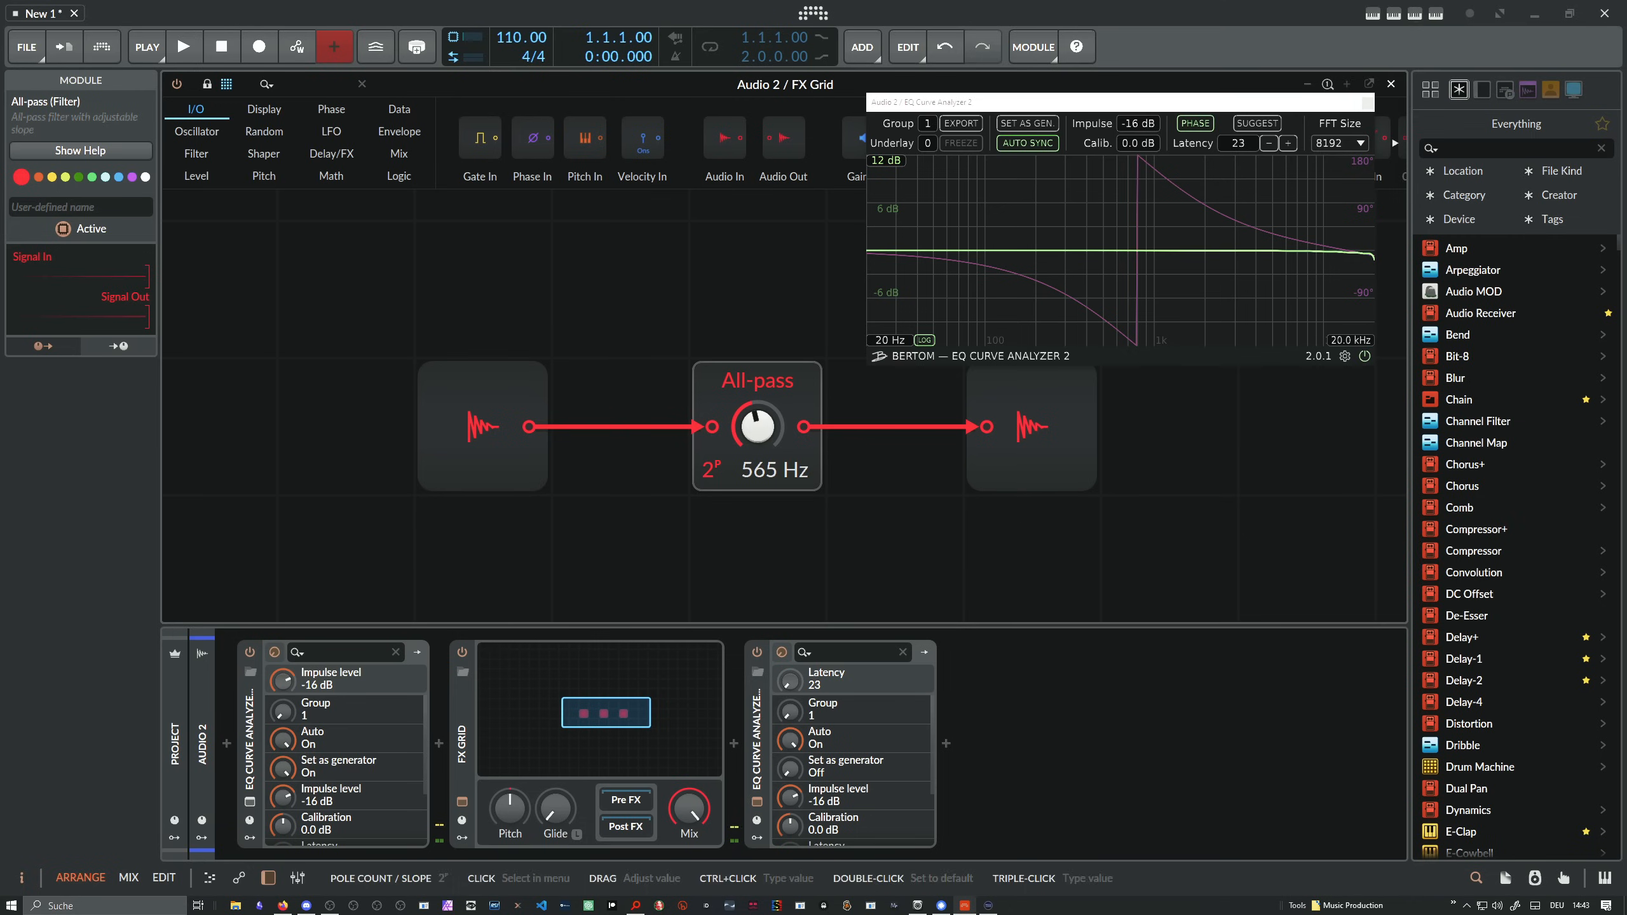
Try the All-pass filter at 6 poles with a 494 Hz cutoff, and set it back to 2 poles
{"action": "left_click_drag", "start_coordinate": [710, 471], "coordinate": [708, 465]}
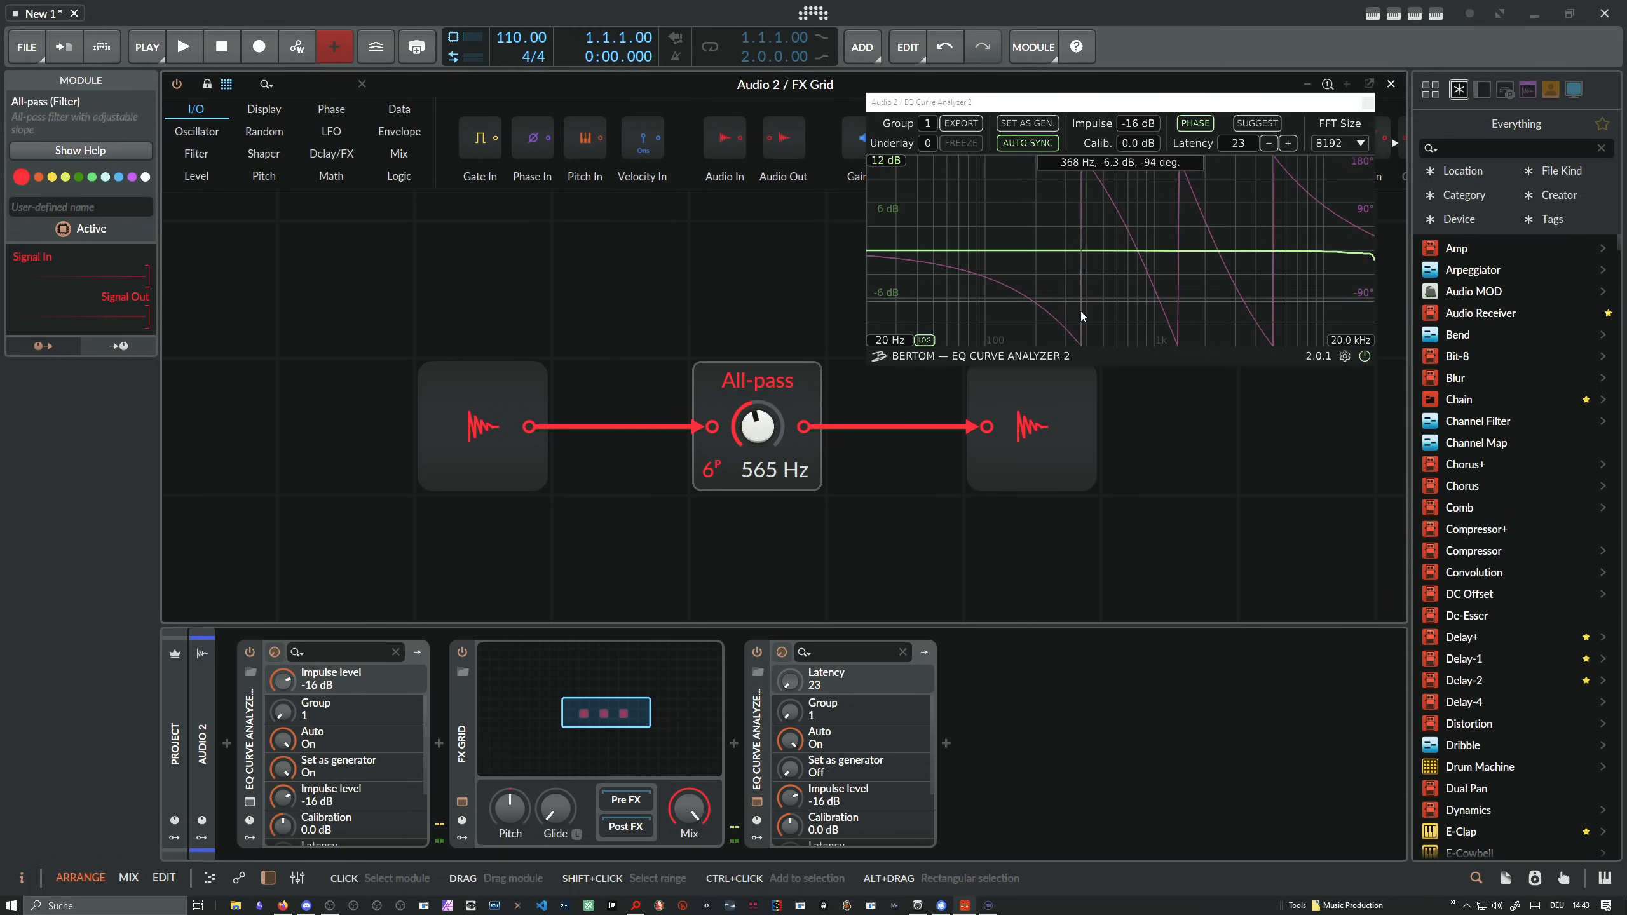
{"action": "mouse_move", "coordinate": [794, 413]}
{"action": "left_mouse_down"}
{"action": "mouse_move", "coordinate": [795, 480]}
{"action": "mouse_move", "coordinate": [795, 417]}
{"action": "left_mouse_up"}
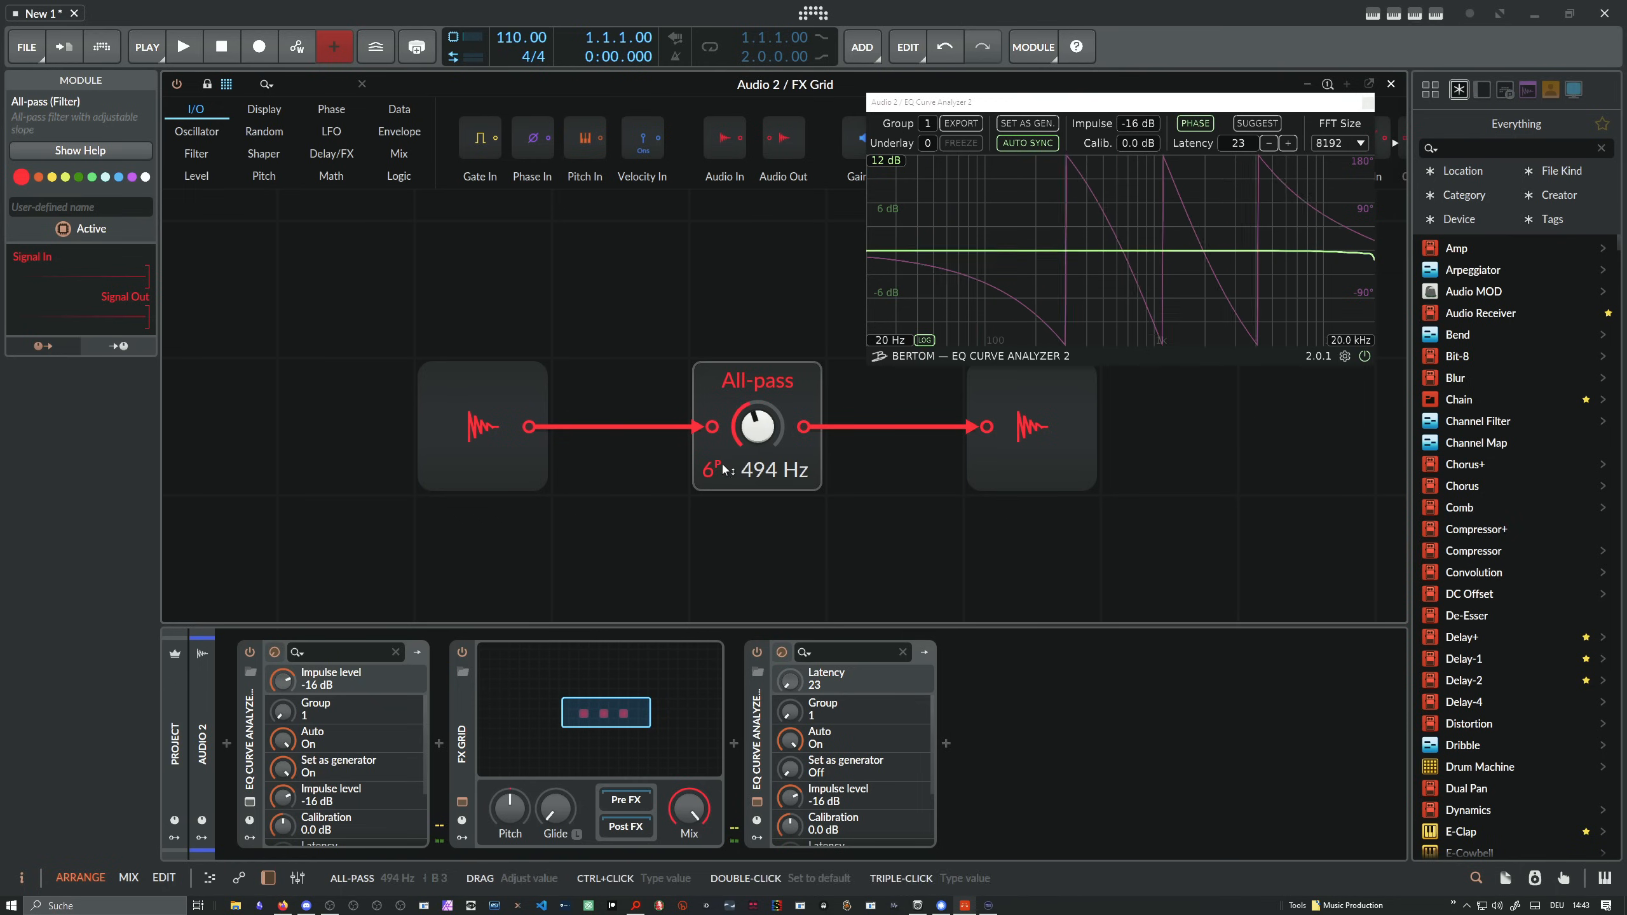
{"action": "left_click_drag", "start_coordinate": [711, 470], "coordinate": [711, 489]}
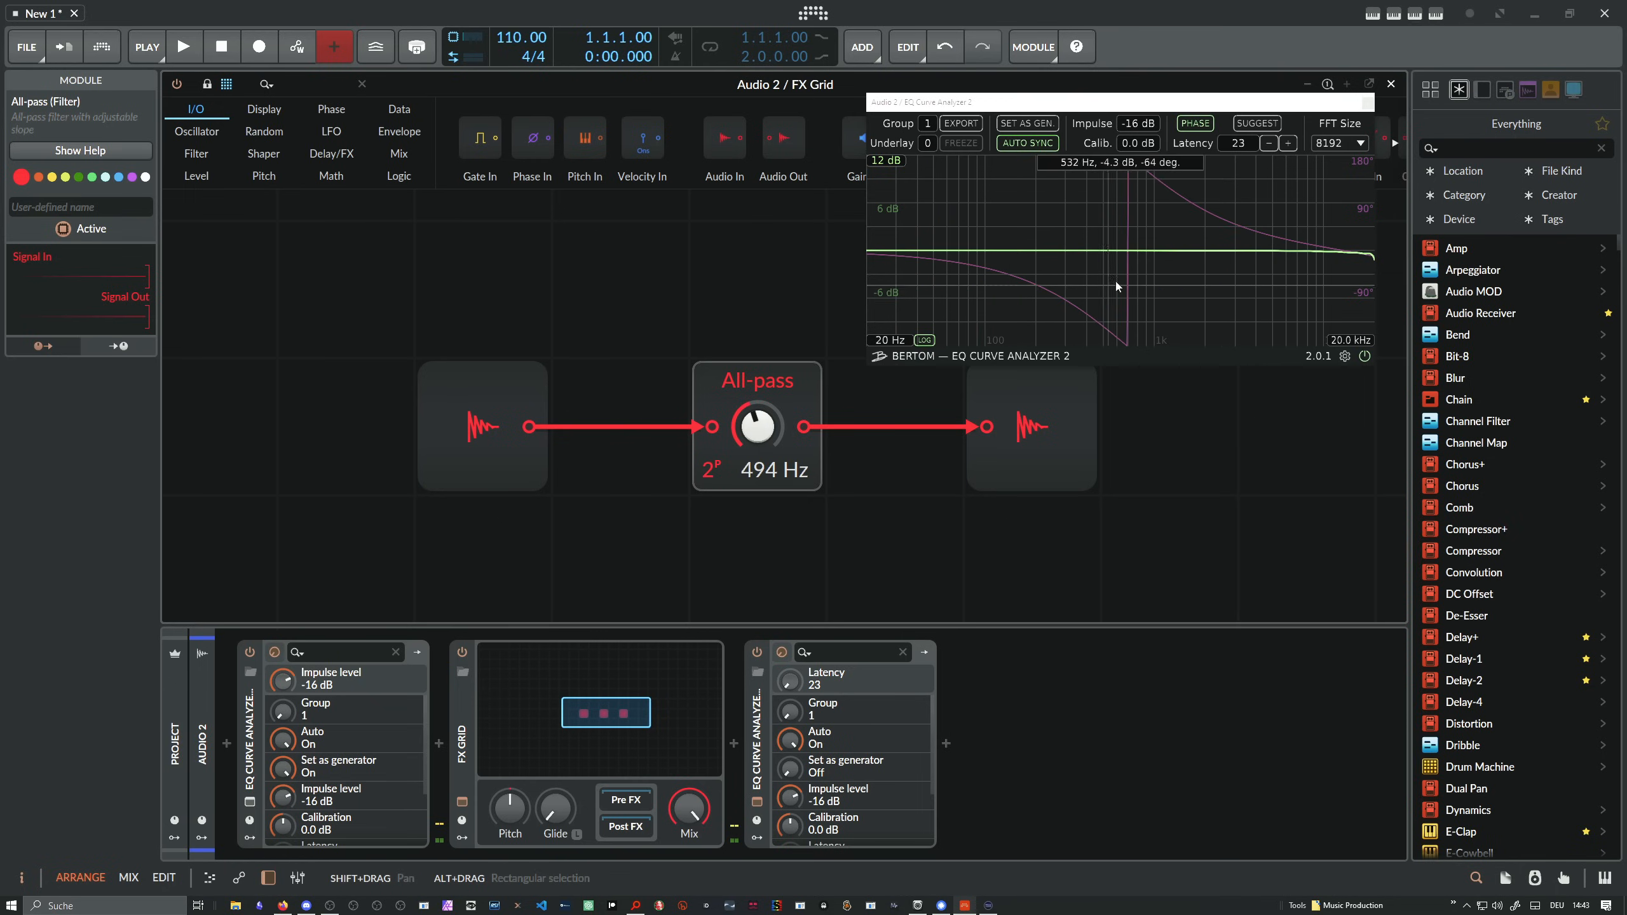
Set the All-pass to 1 pole with a 76.3 Hz cutoff, and close the analyzer and the FX Grid editor
{"action": "left_click_drag", "start_coordinate": [774, 469], "coordinate": [759, 551]}
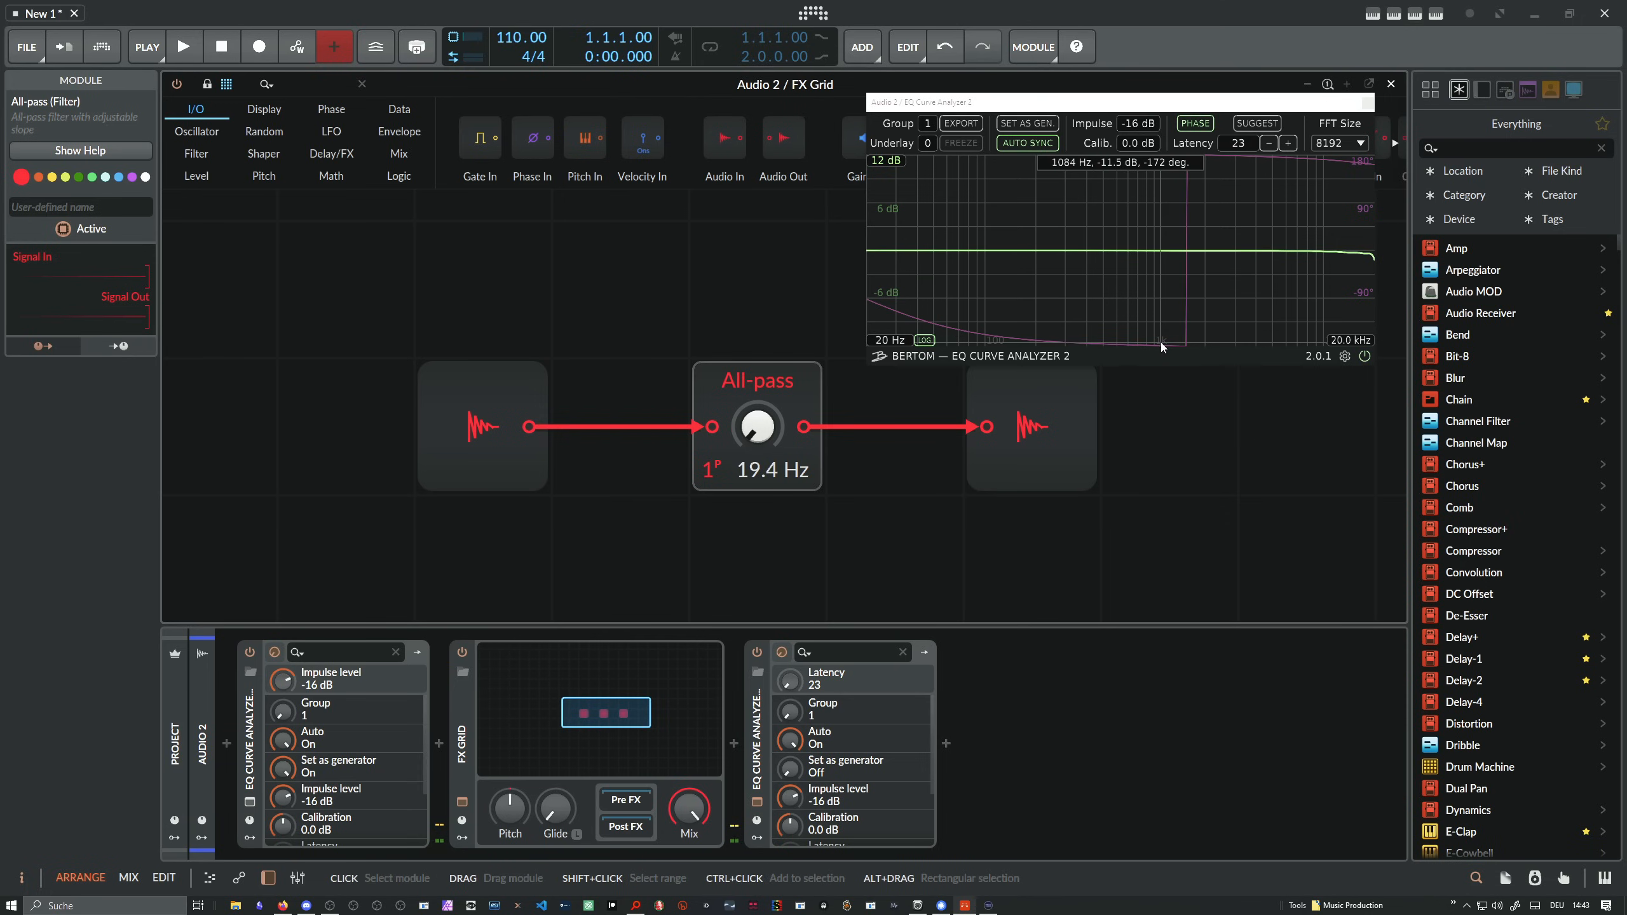
{"action": "left_click_drag", "start_coordinate": [758, 430], "coordinate": [758, 392]}
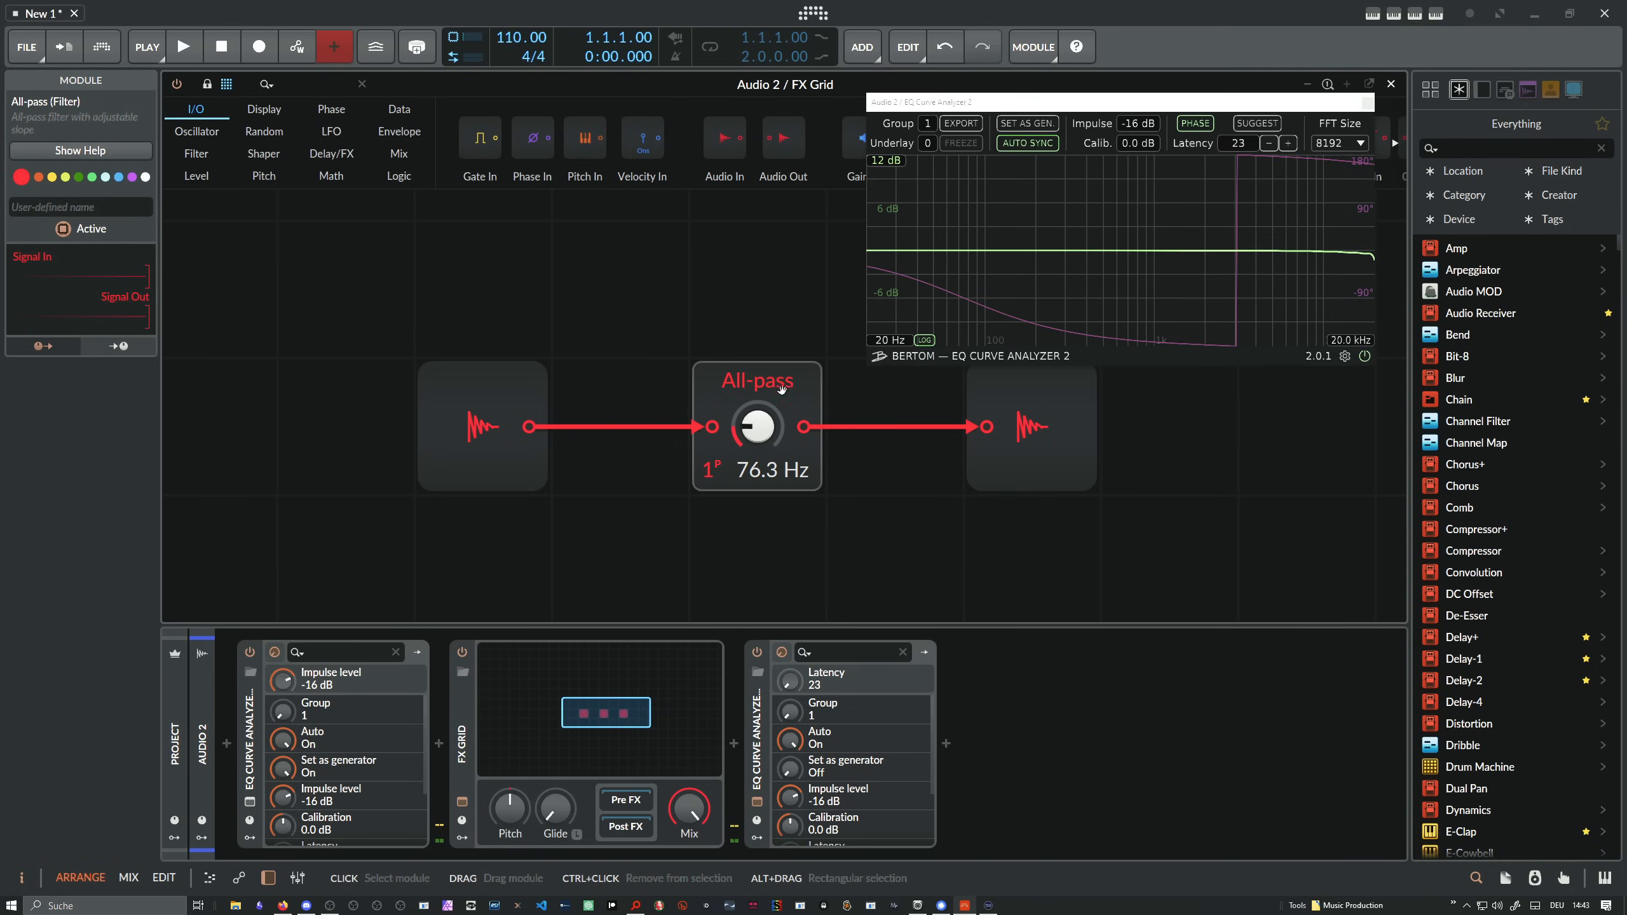
{"action": "left_click", "coordinate": [1368, 102]}
{"action": "left_click", "coordinate": [1391, 84]}
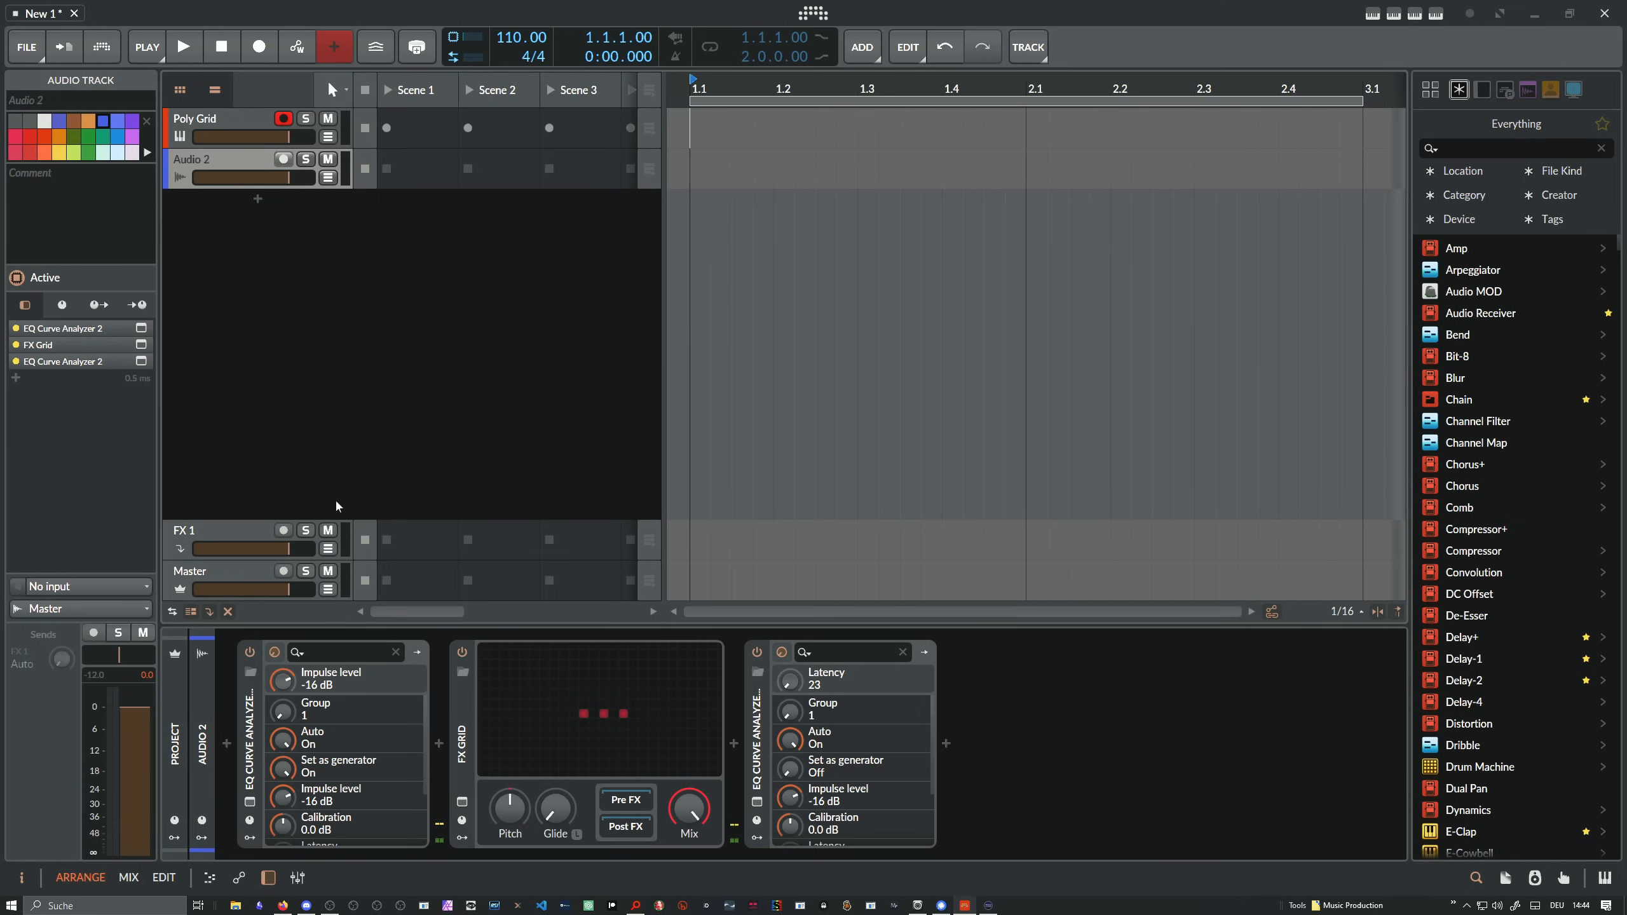
Mute the Audio 2 track and open the Poly Grid device's patch on the Poly Grid track
{"action": "left_click", "coordinate": [328, 160]}
{"action": "left_click", "coordinate": [242, 120]}
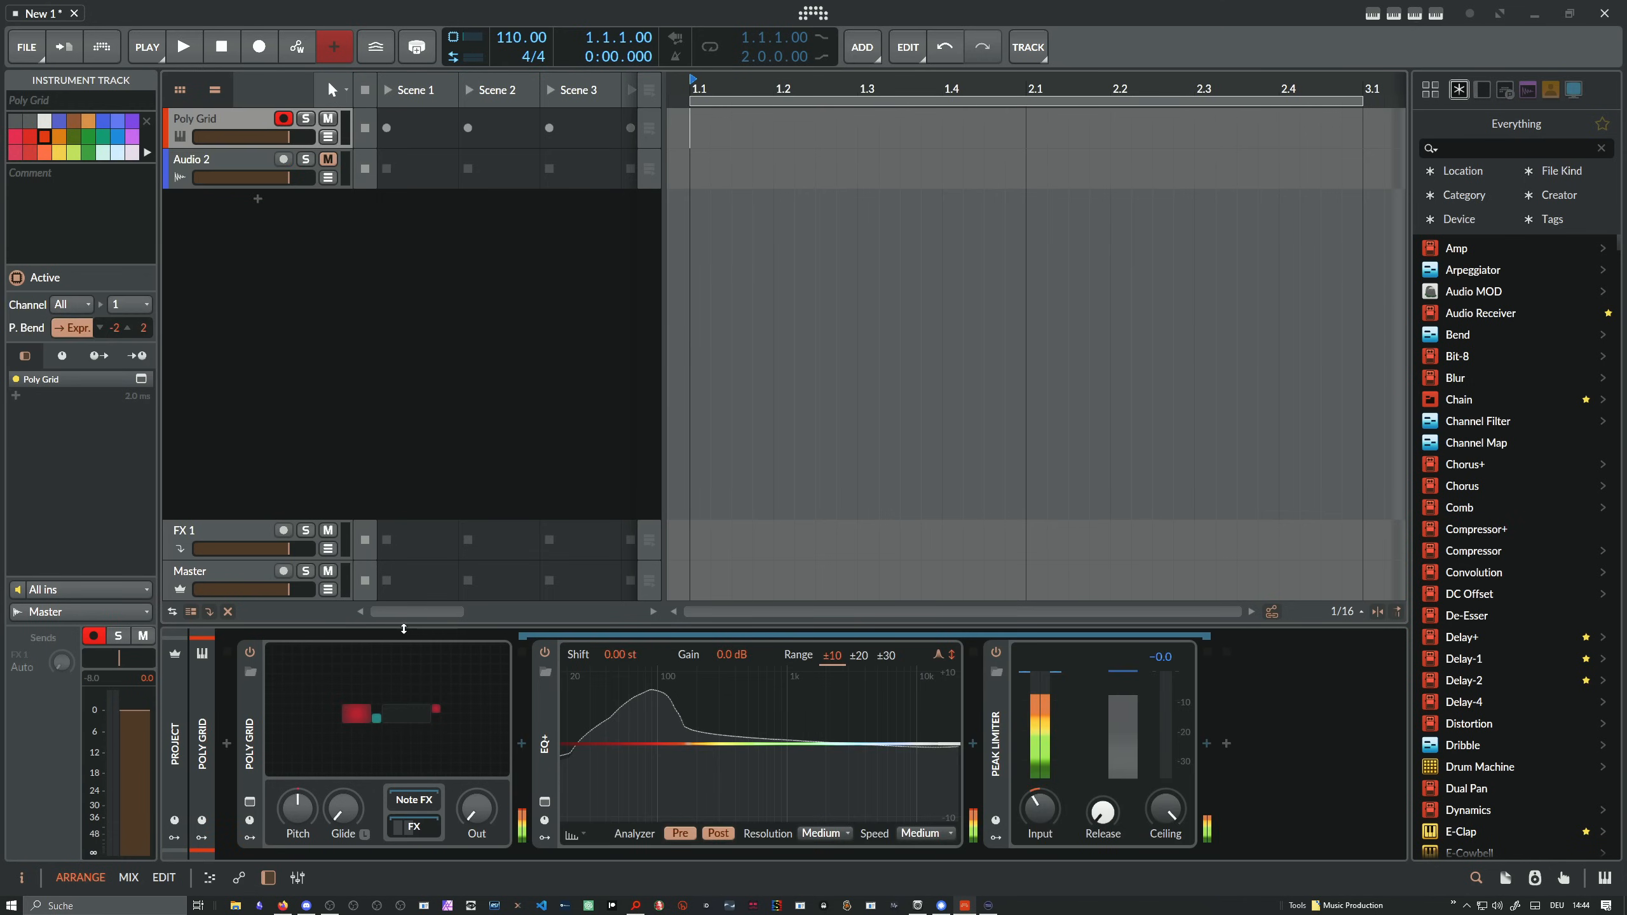
{"action": "left_click", "coordinate": [388, 712]}
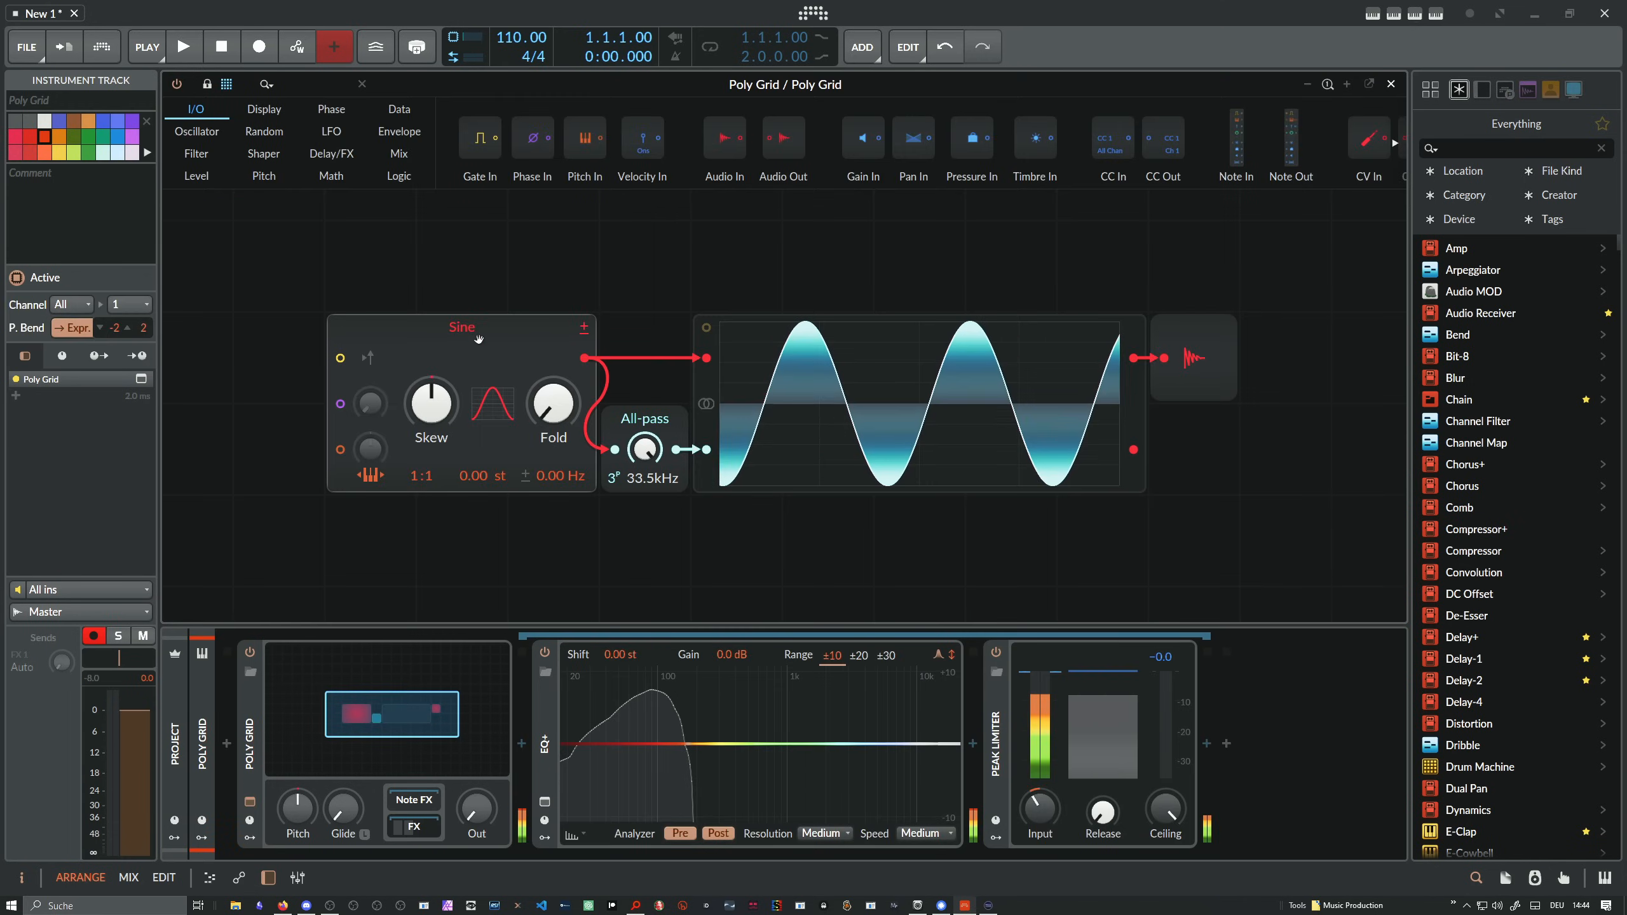
Audition the sine by raising the Poly Grid output to about -9.3 dB, and turn the output fully down again
{"action": "left_click", "coordinate": [478, 339]}
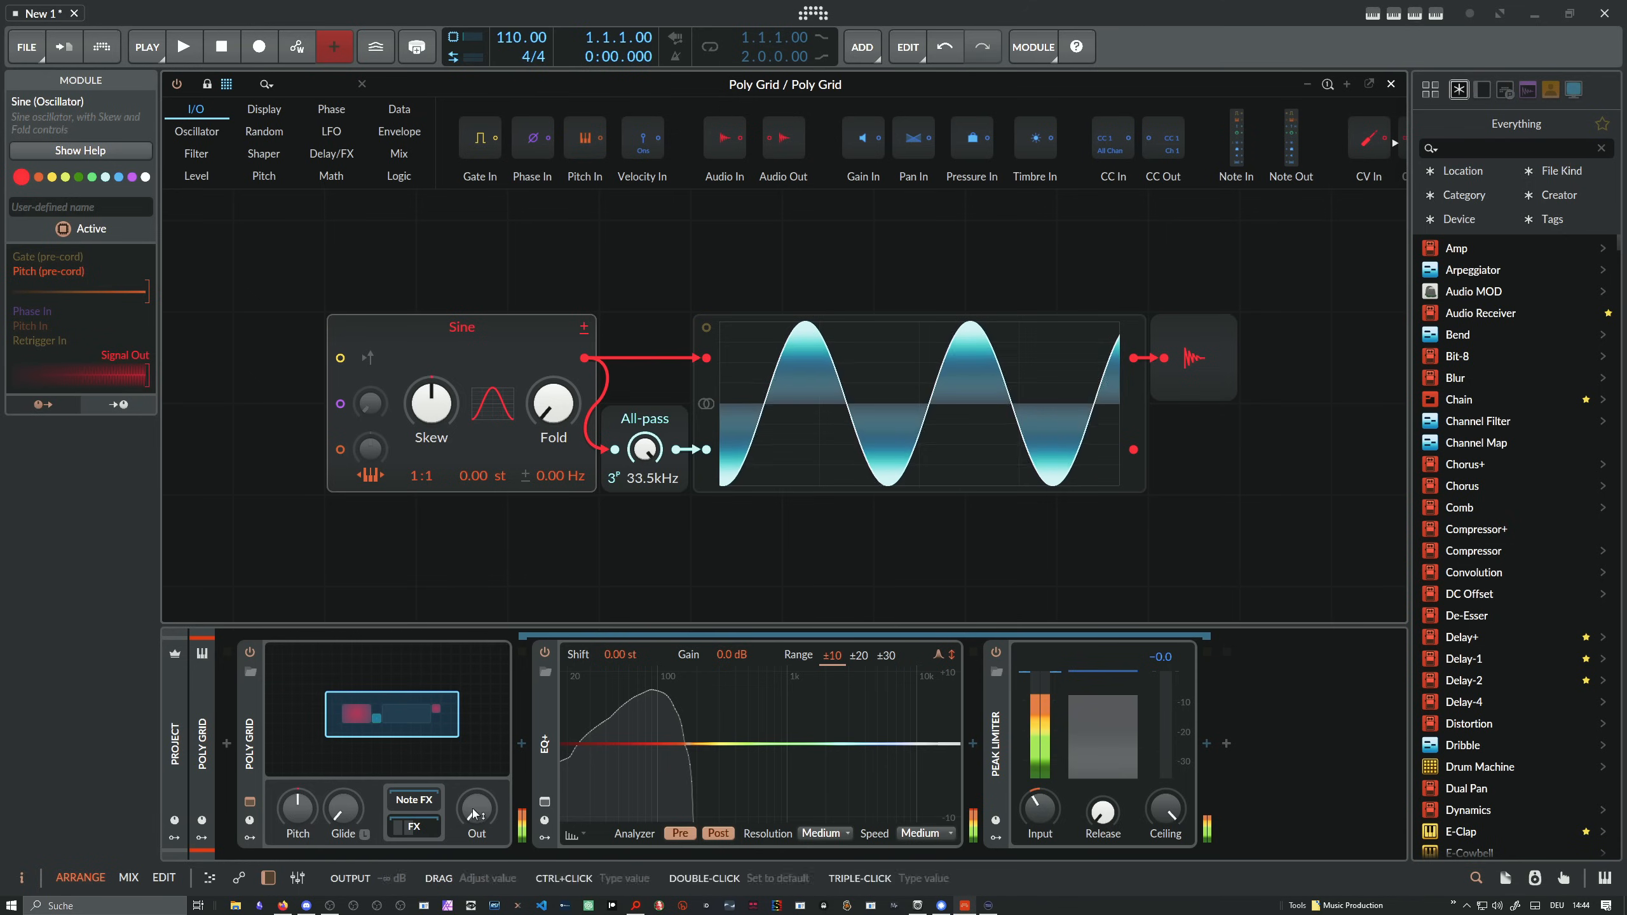
{"action": "mouse_move", "coordinate": [471, 802]}
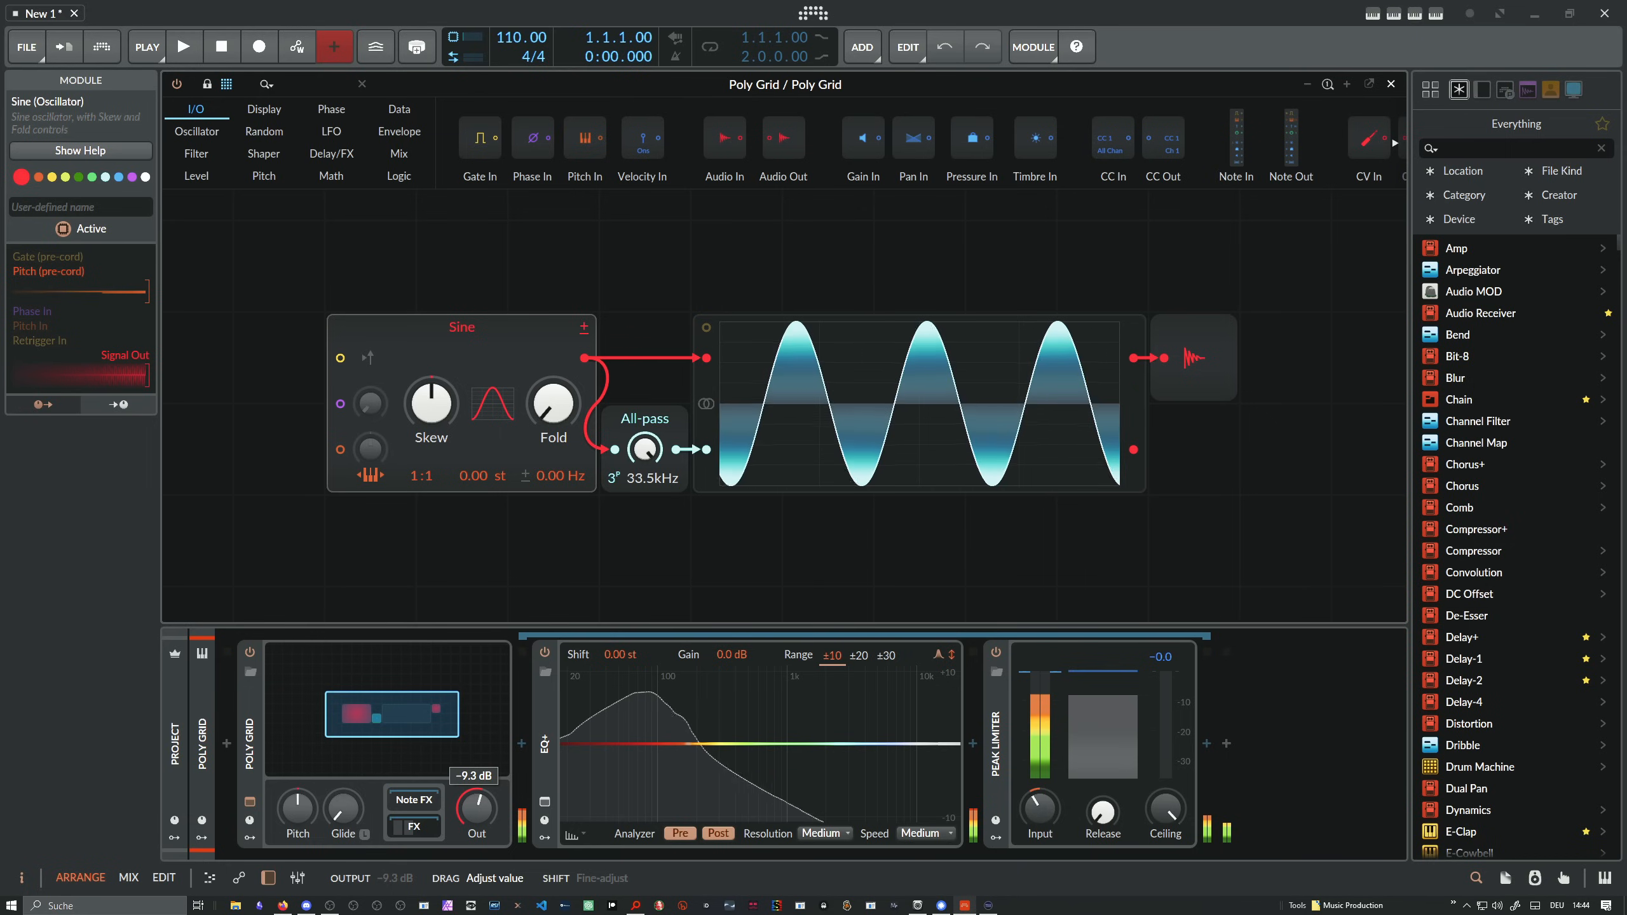
{"action": "left_click_drag", "start_coordinate": [484, 790], "coordinate": [484, 846]}
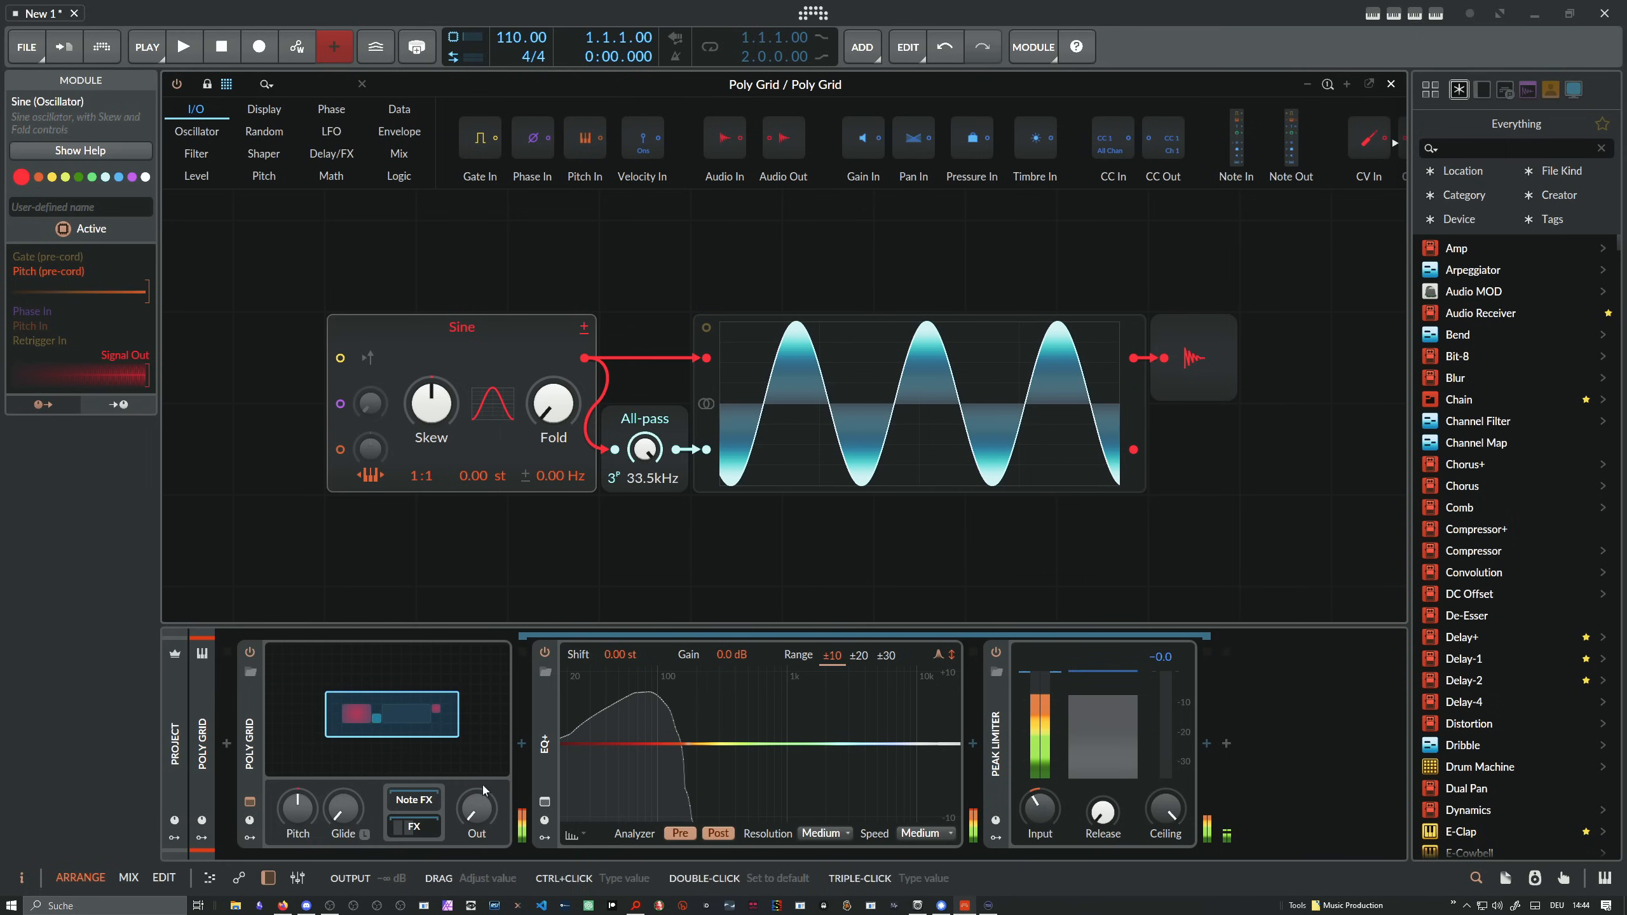
Sweep the All-pass cutoff down to 70.6 Hz and settle it at 144 Hz to compare the phase shift on the oscilloscope
{"action": "left_click", "coordinate": [651, 449]}
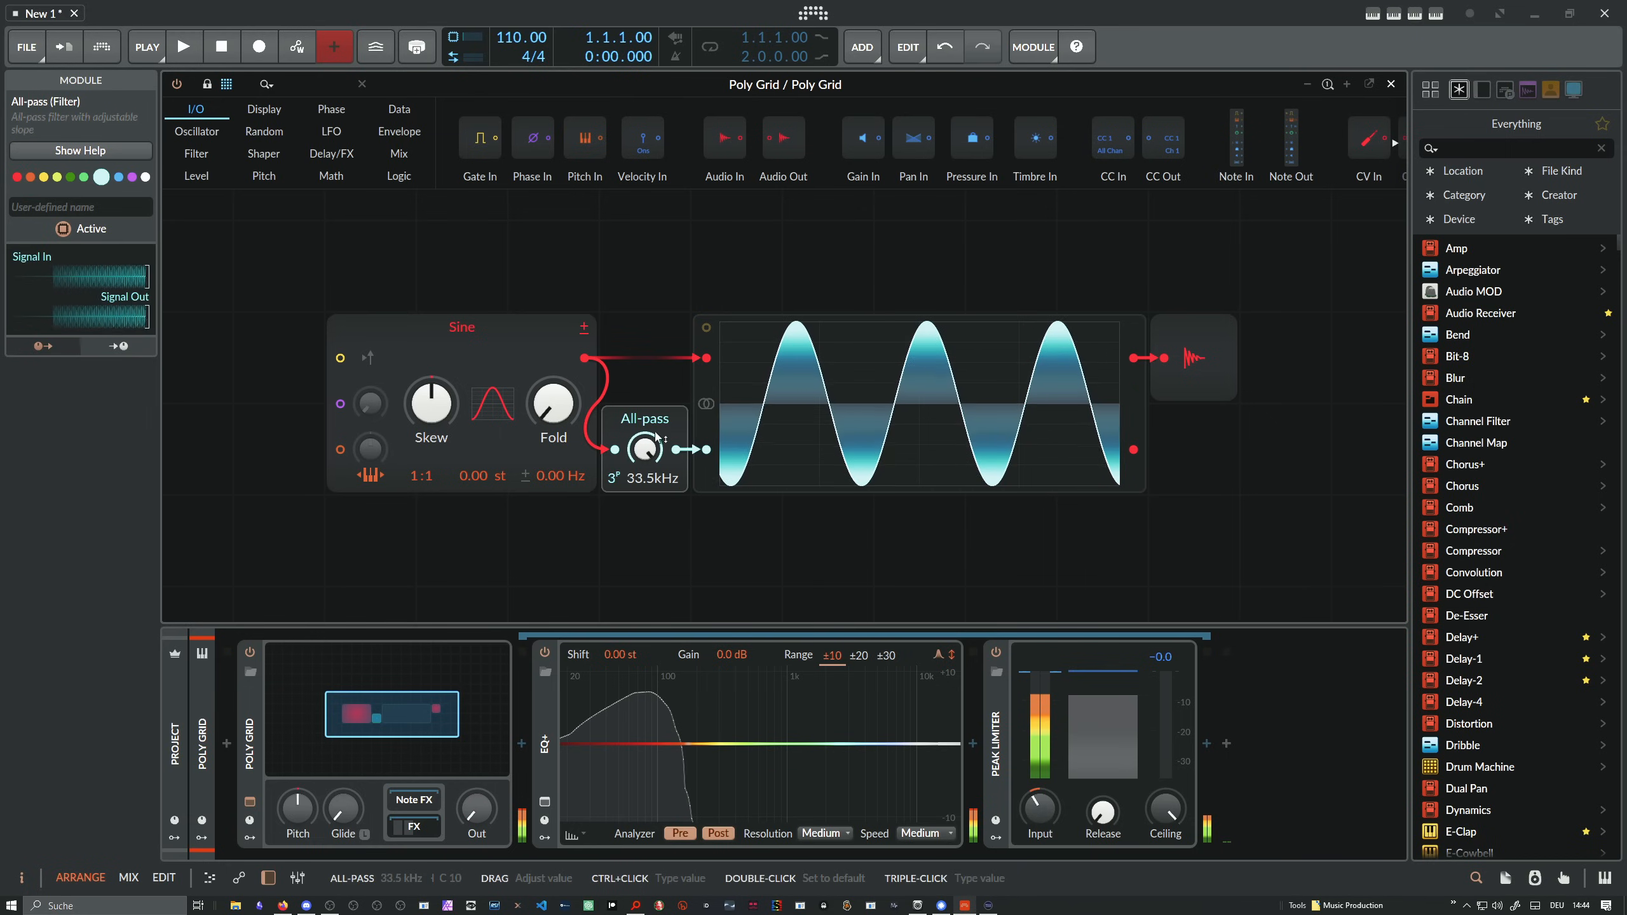
{"action": "left_click_drag", "start_coordinate": [658, 437], "coordinate": [658, 494]}
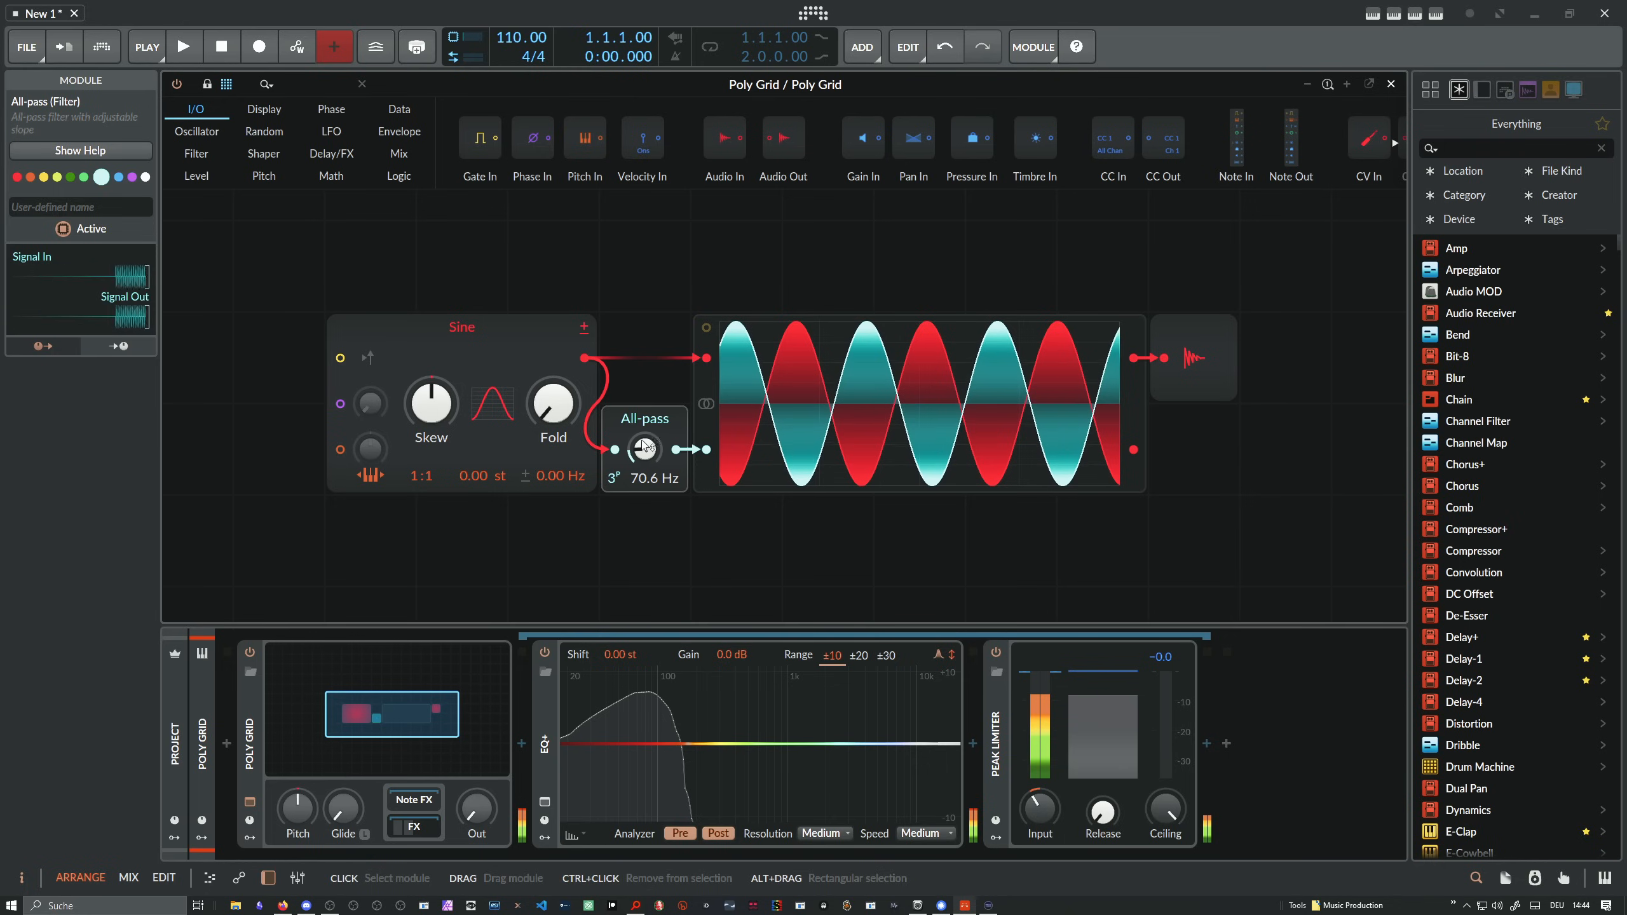
{"action": "mouse_move", "coordinate": [645, 447]}
{"action": "left_mouse_down"}
{"action": "mouse_move", "coordinate": [644, 475]}
{"action": "mouse_move", "coordinate": [645, 449]}
{"action": "left_mouse_up"}
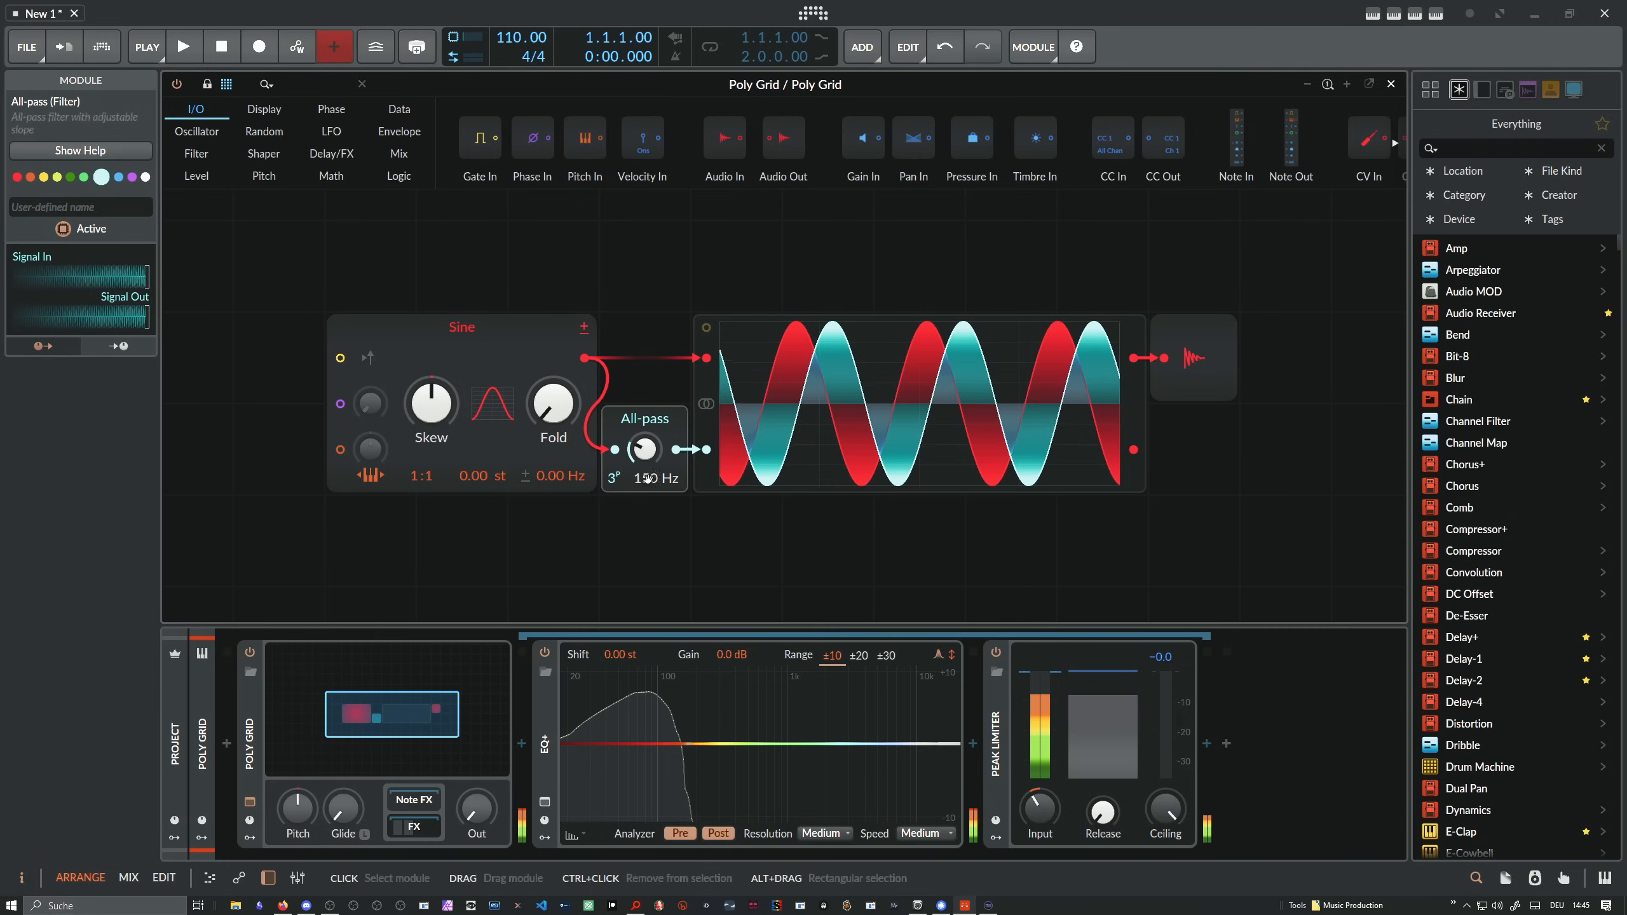
{"action": "left_click_drag", "start_coordinate": [647, 449], "coordinate": [642, 454]}
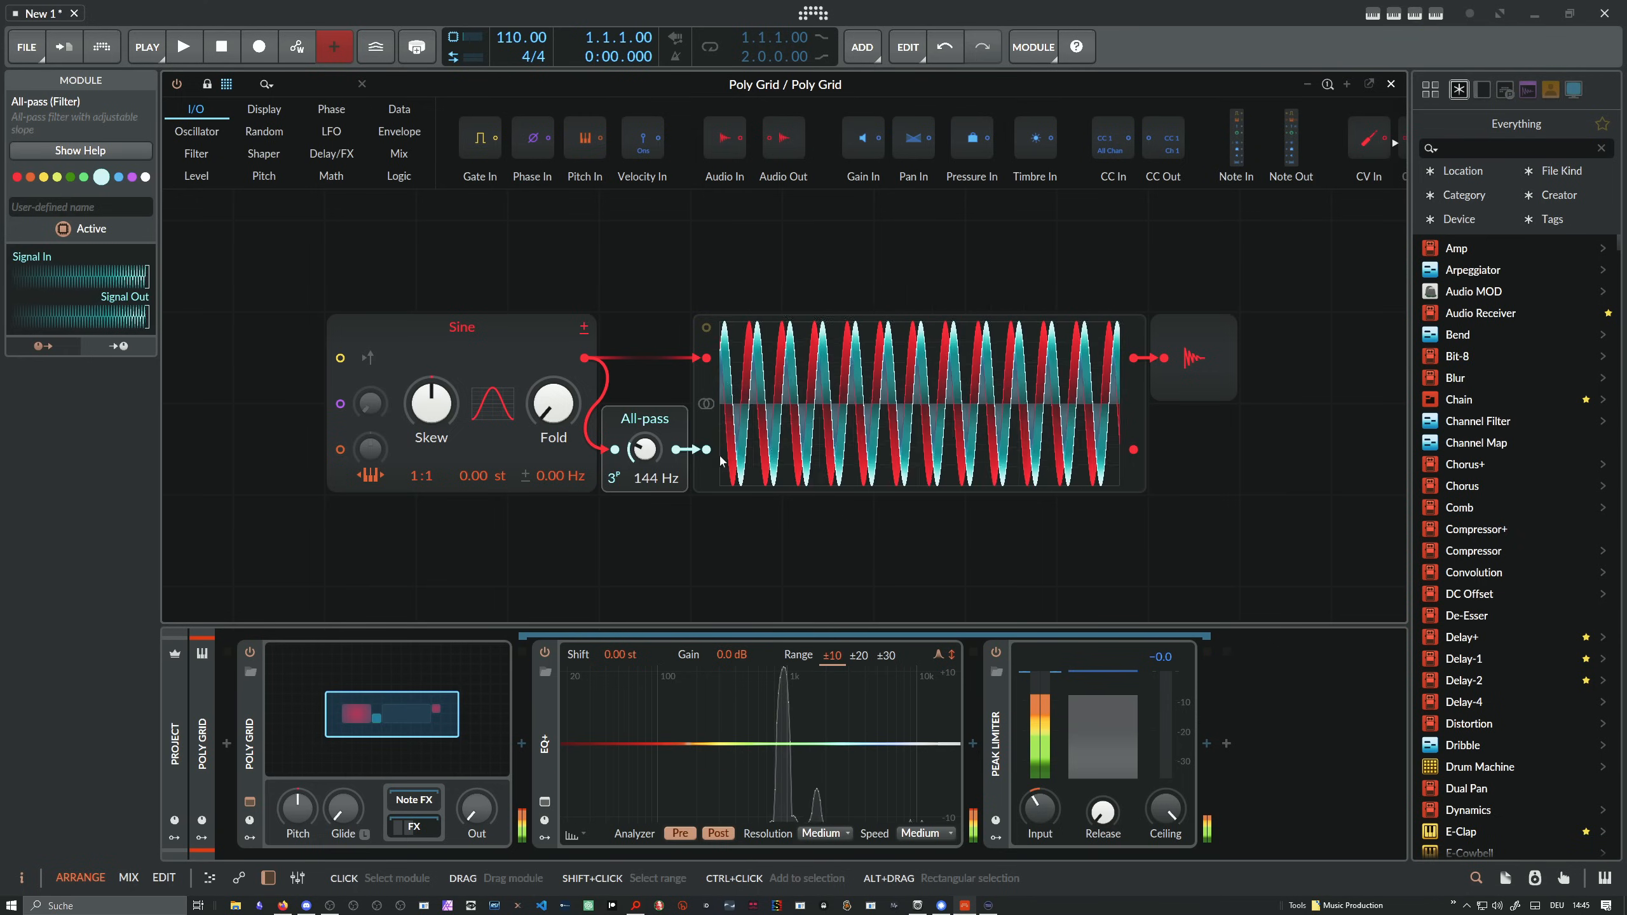
Reduce the All-pass filter to 1 pole and lower its cutoff to 19.4 Hz
{"action": "left_click_drag", "start_coordinate": [615, 479], "coordinate": [615, 494]}
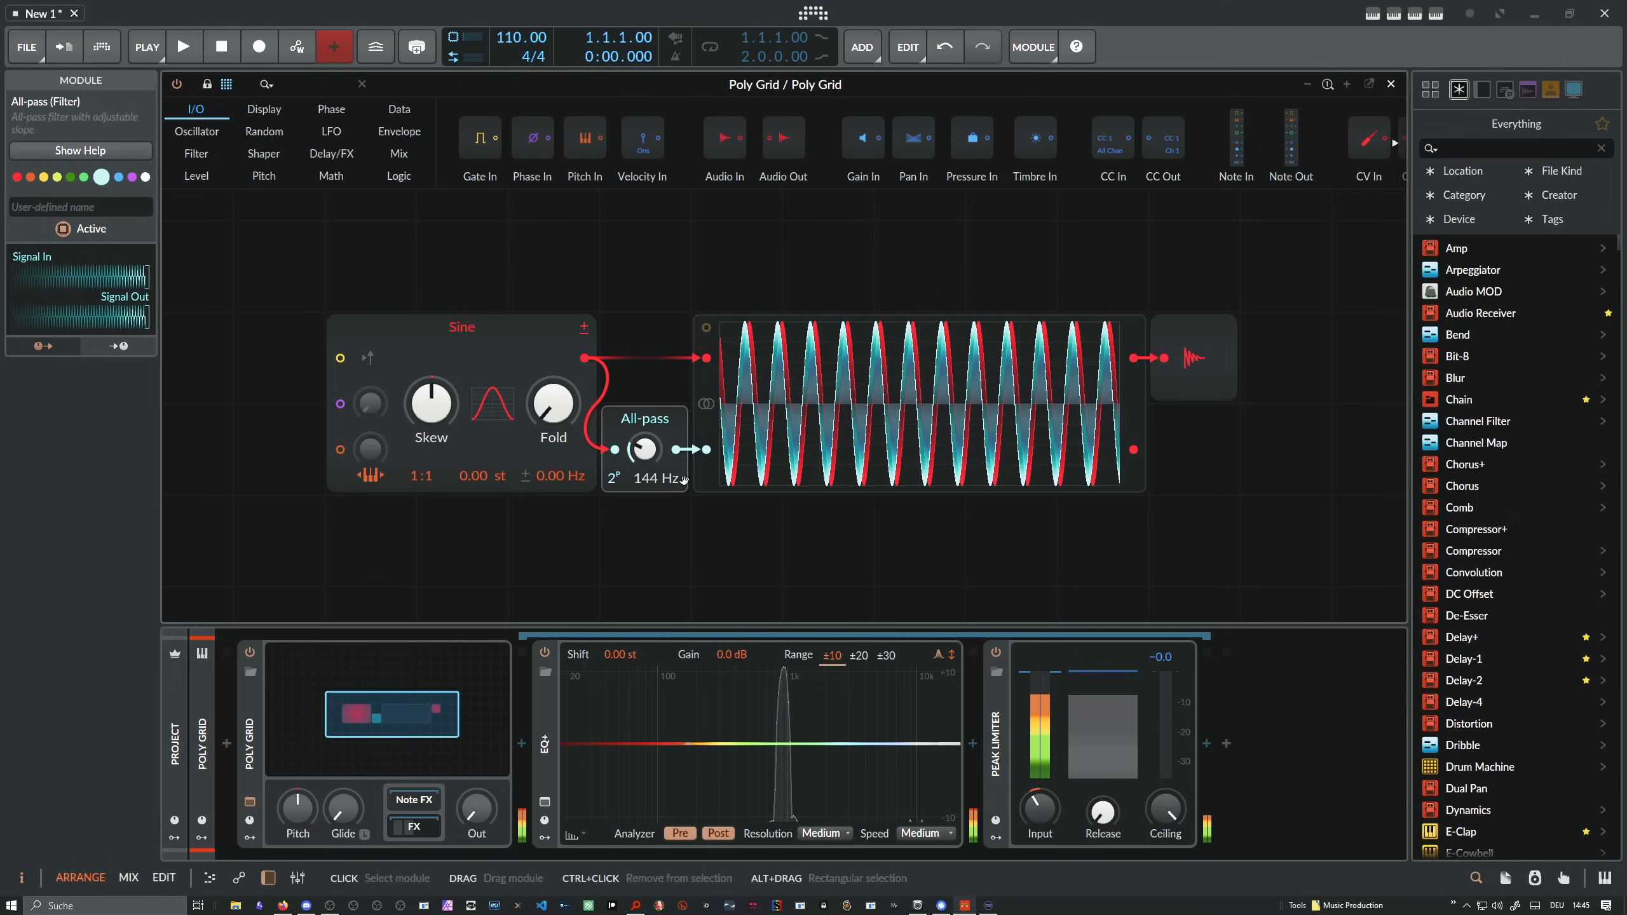
{"action": "left_click_drag", "start_coordinate": [613, 483], "coordinate": [612, 498]}
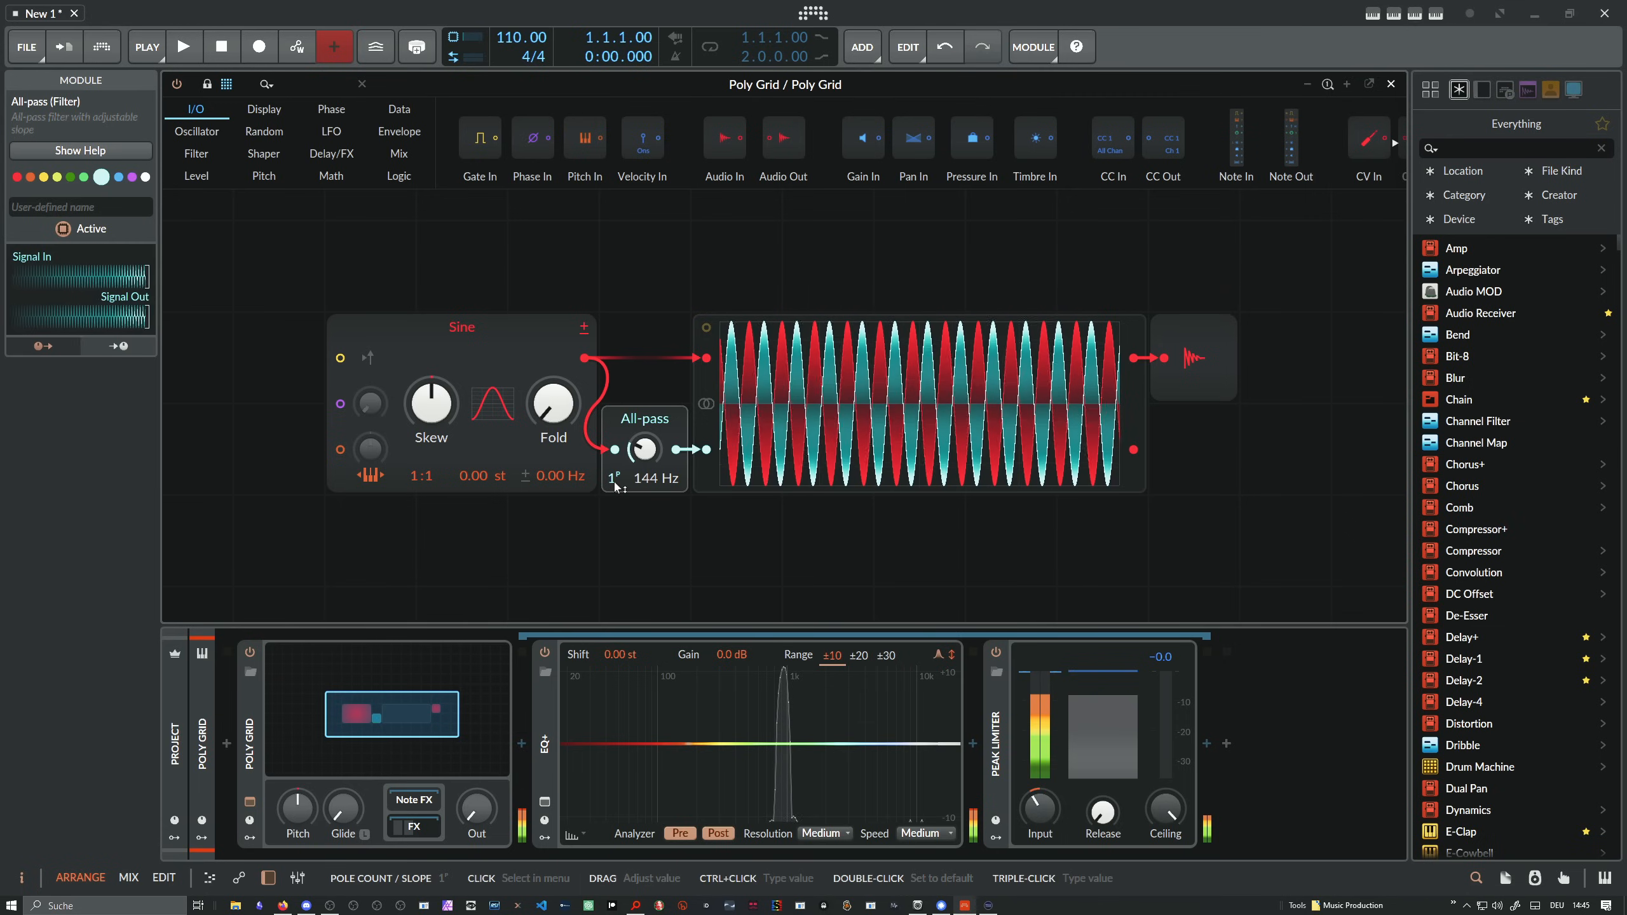
{"action": "left_click_drag", "start_coordinate": [650, 478], "coordinate": [647, 445]}
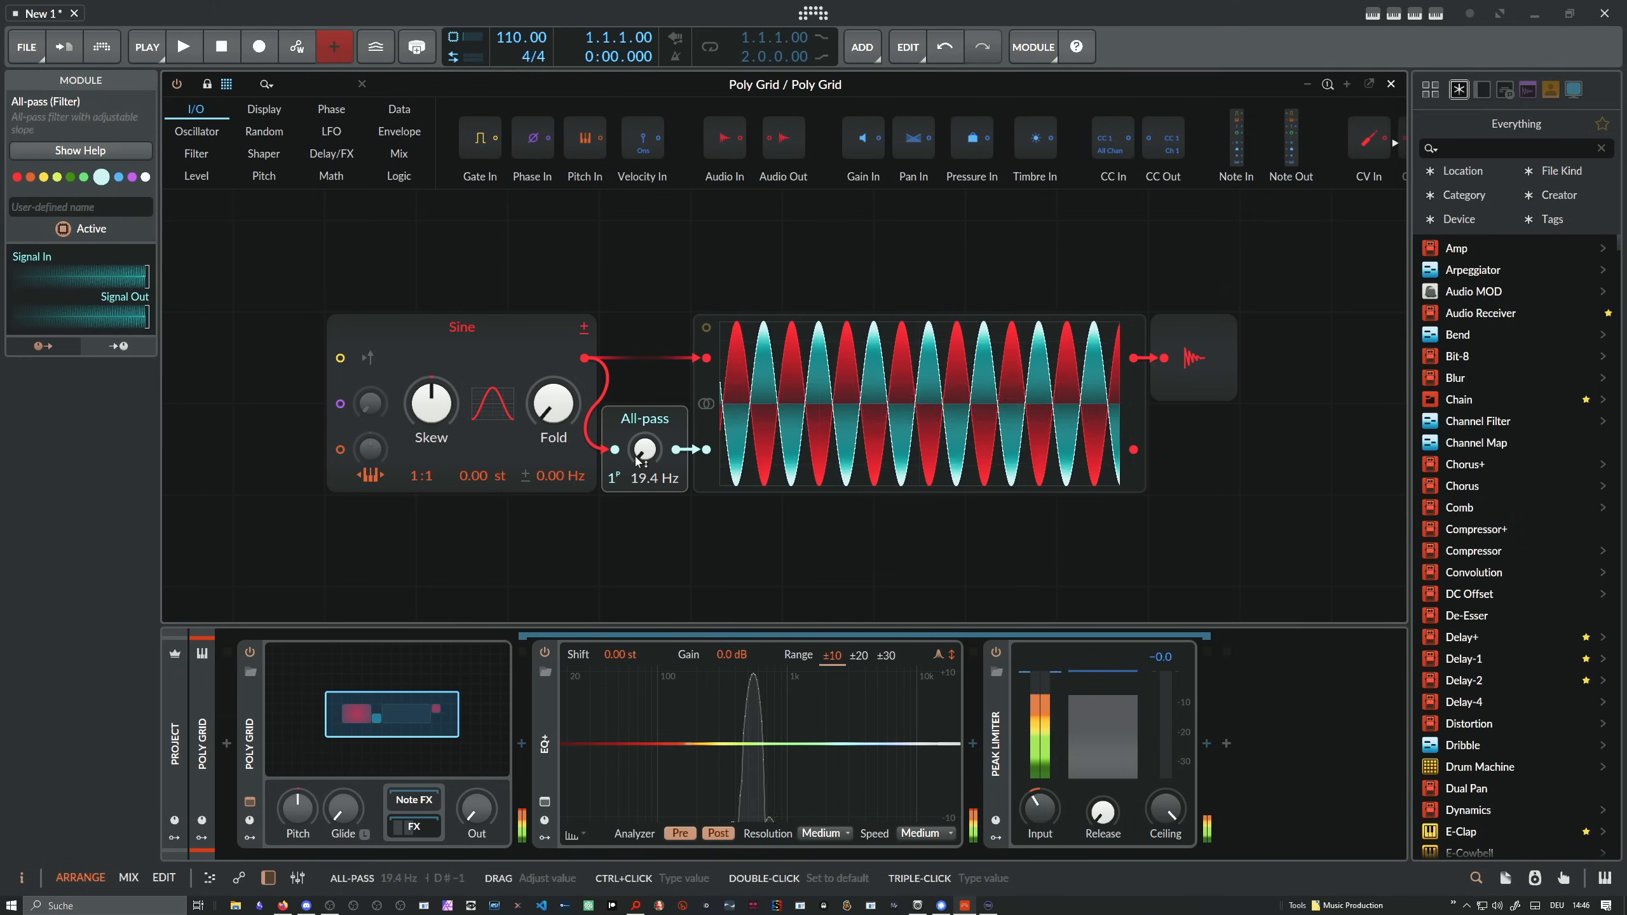
{"action": "mouse_move", "coordinate": [646, 456]}
{"action": "left_mouse_down"}
{"action": "mouse_move", "coordinate": [646, 347]}
{"action": "mouse_move", "coordinate": [646, 452]}
{"action": "left_mouse_up"}
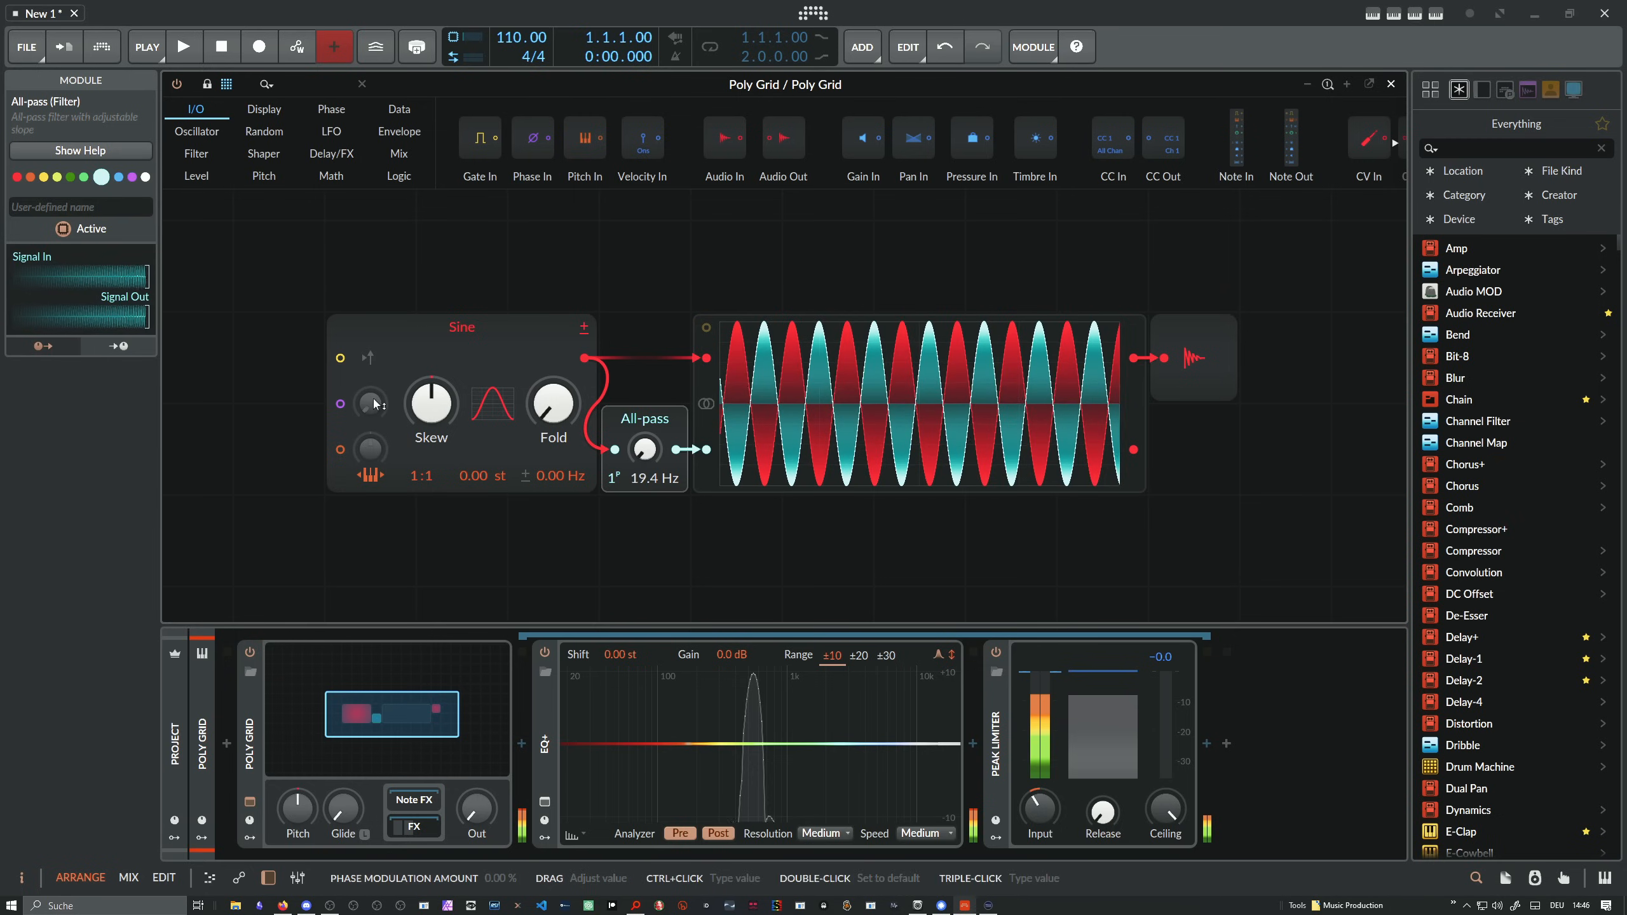
{"action": "mouse_move", "coordinate": [370, 403]}
{"action": "left_mouse_down"}
{"action": "mouse_move", "coordinate": [371, 381]}
{"action": "mouse_move", "coordinate": [371, 408]}
{"action": "left_mouse_up"}
{"action": "left_click", "coordinate": [436, 328]}
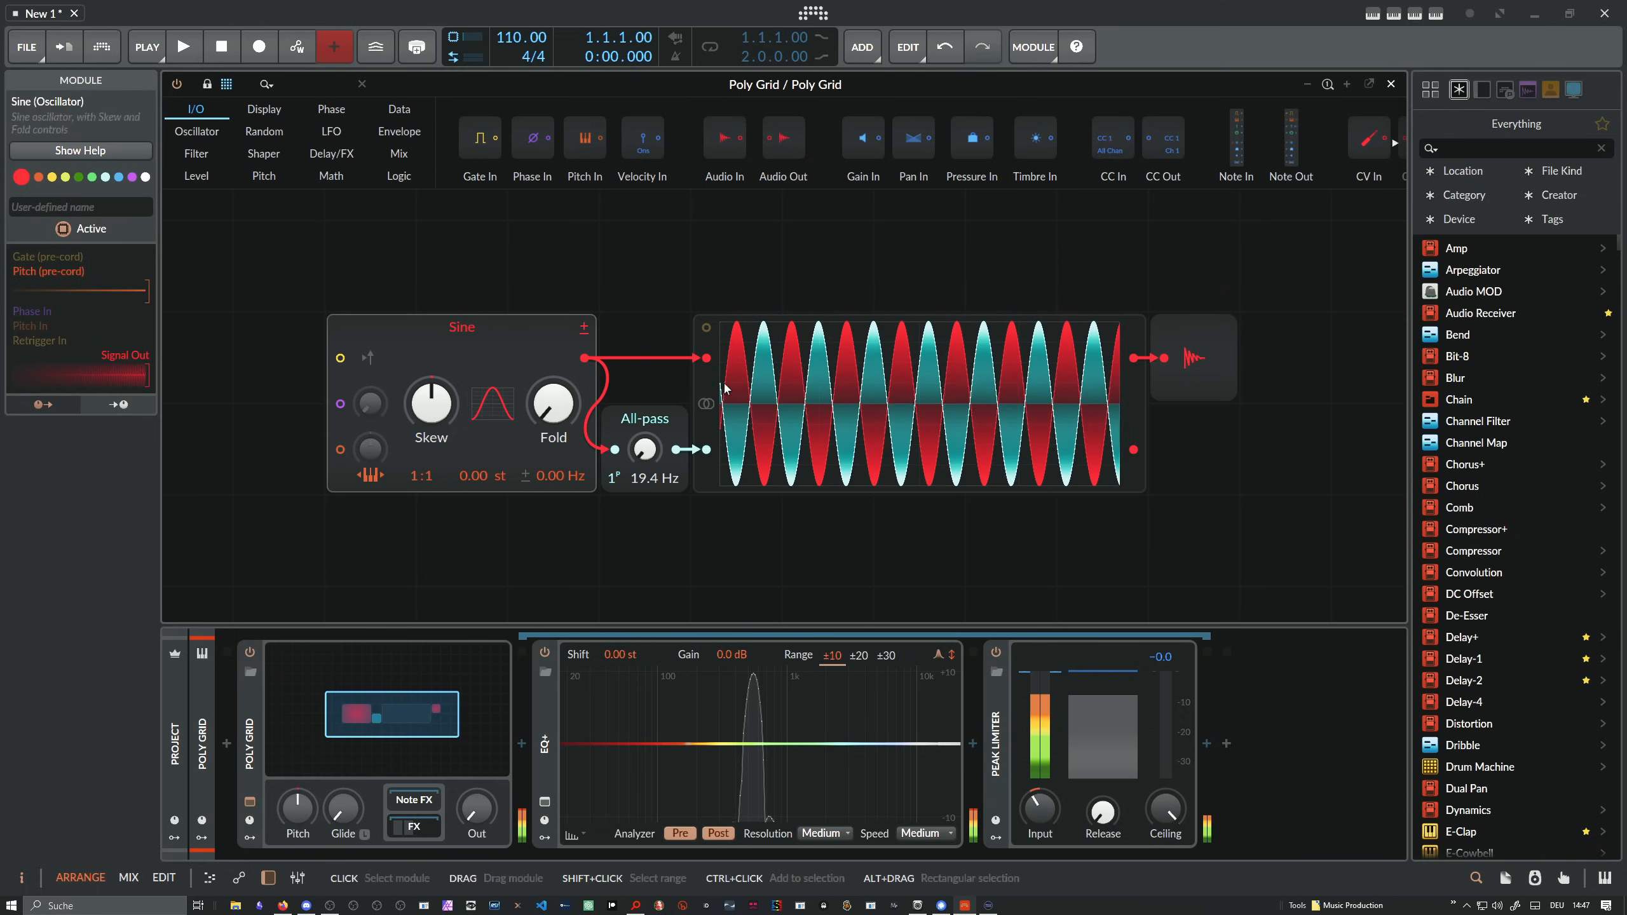
{"action": "mouse_move", "coordinate": [644, 449]}
{"action": "left_mouse_down"}
{"action": "mouse_move", "coordinate": [645, 409]}
{"action": "mouse_move", "coordinate": [645, 461]}
{"action": "mouse_move", "coordinate": [663, 468]}
{"action": "left_mouse_up"}
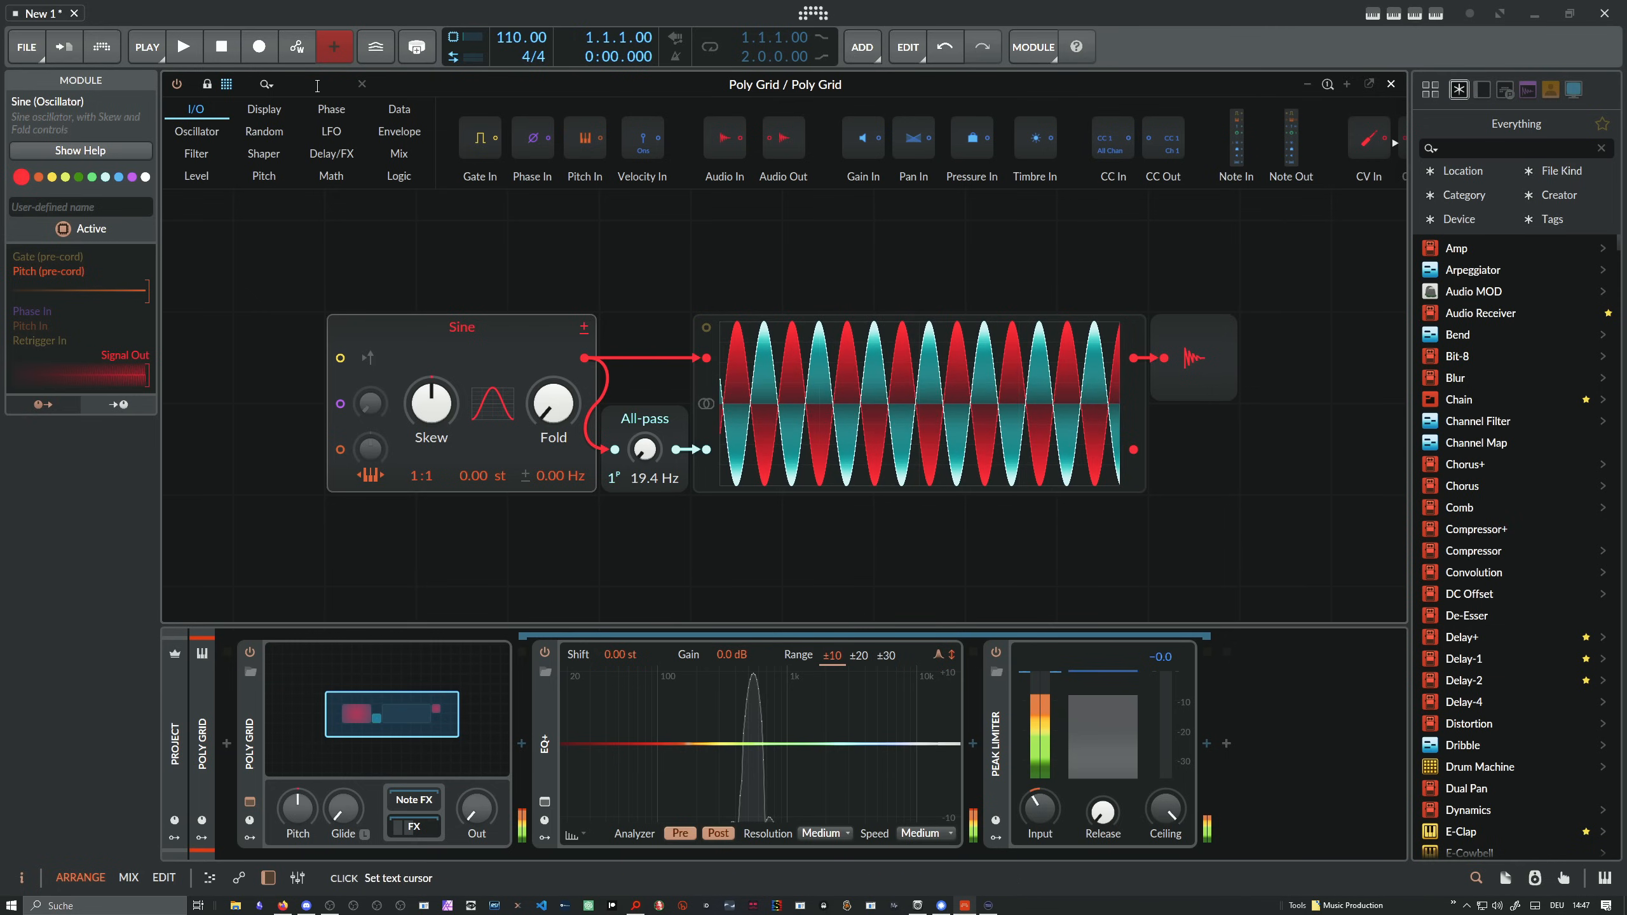
Find the Sine oscillator in the module library and add a second one below the existing Sine
{"action": "type", "text": "osc"}
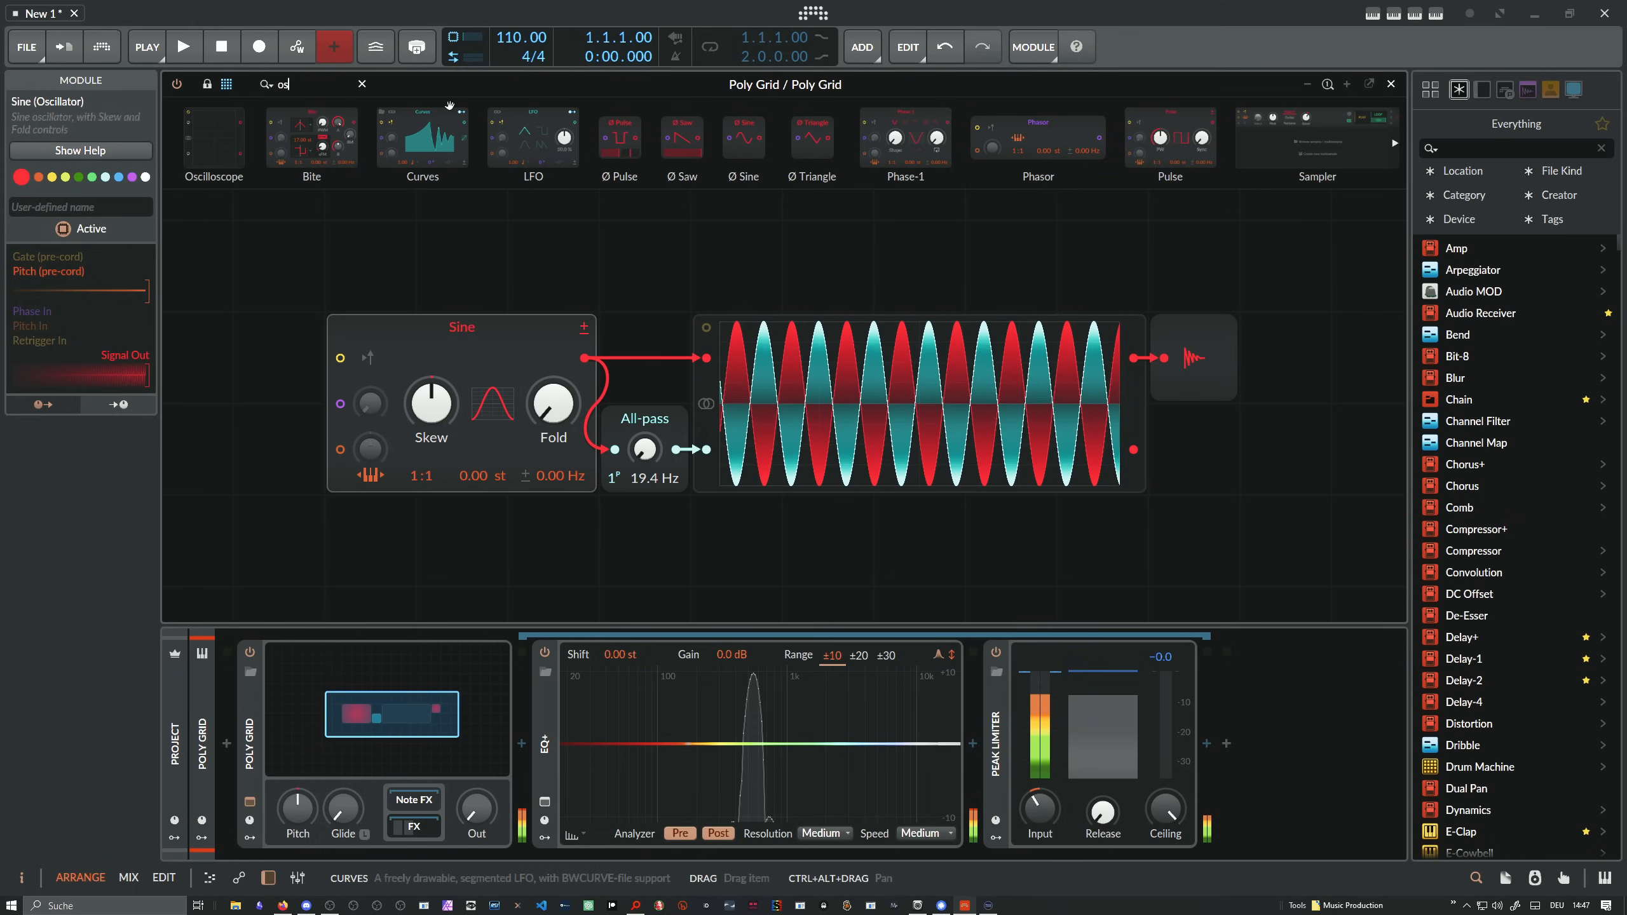
{"action": "key", "text": "BackSpace"}
{"action": "key", "text": "BackSpace"}
{"action": "type", "text": "sine"}
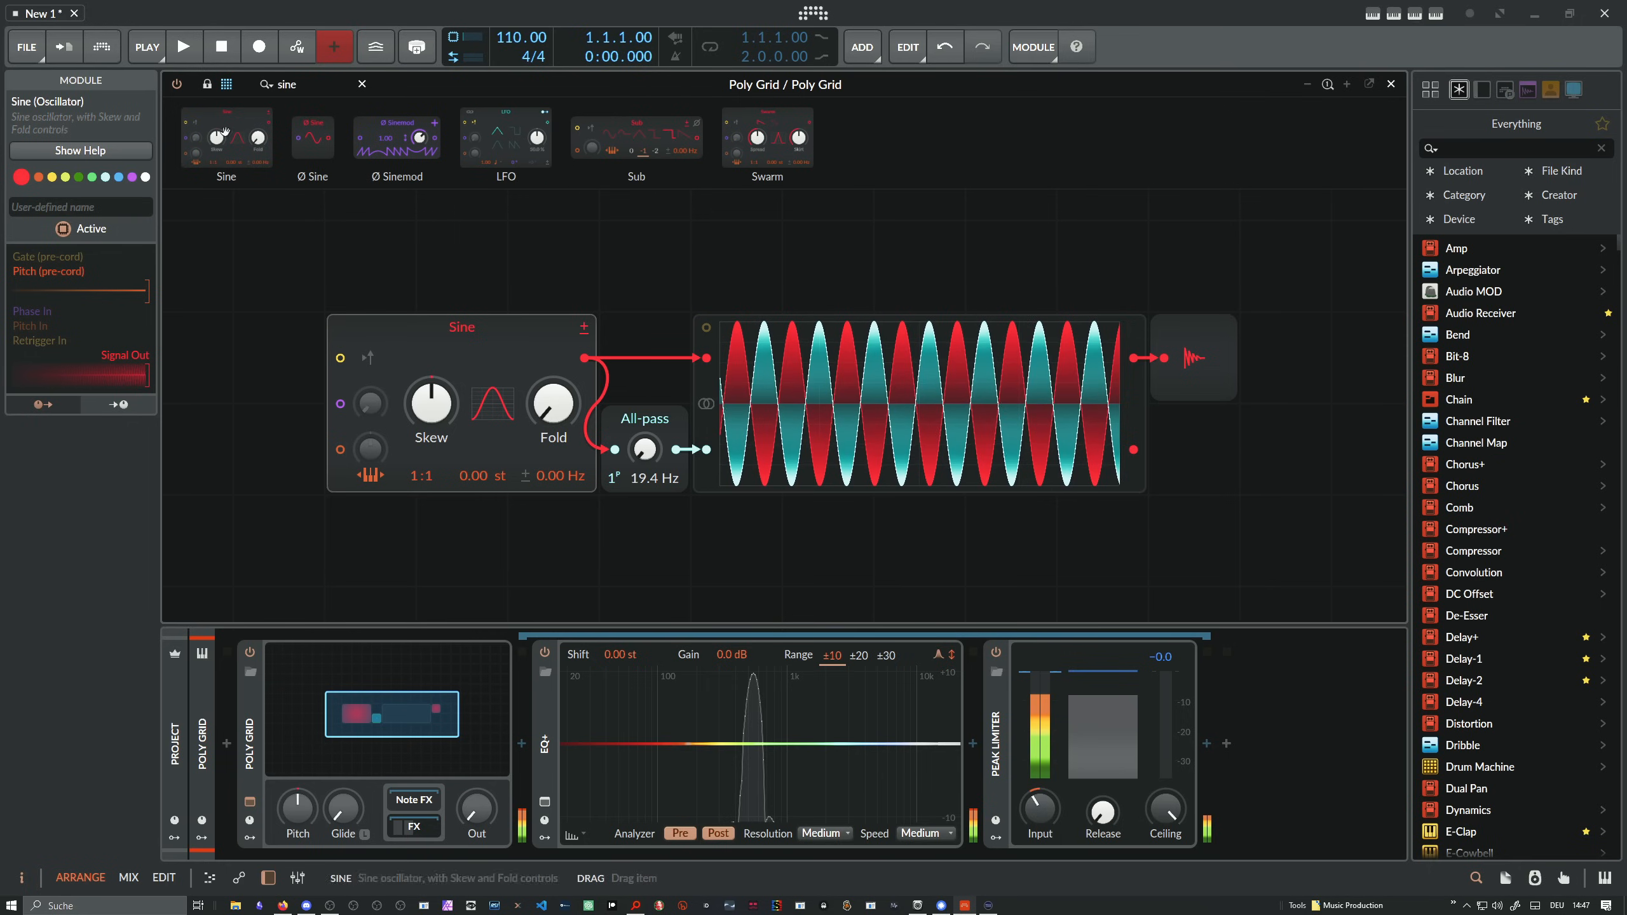
{"action": "left_click_drag", "start_coordinate": [224, 132], "coordinate": [461, 513]}
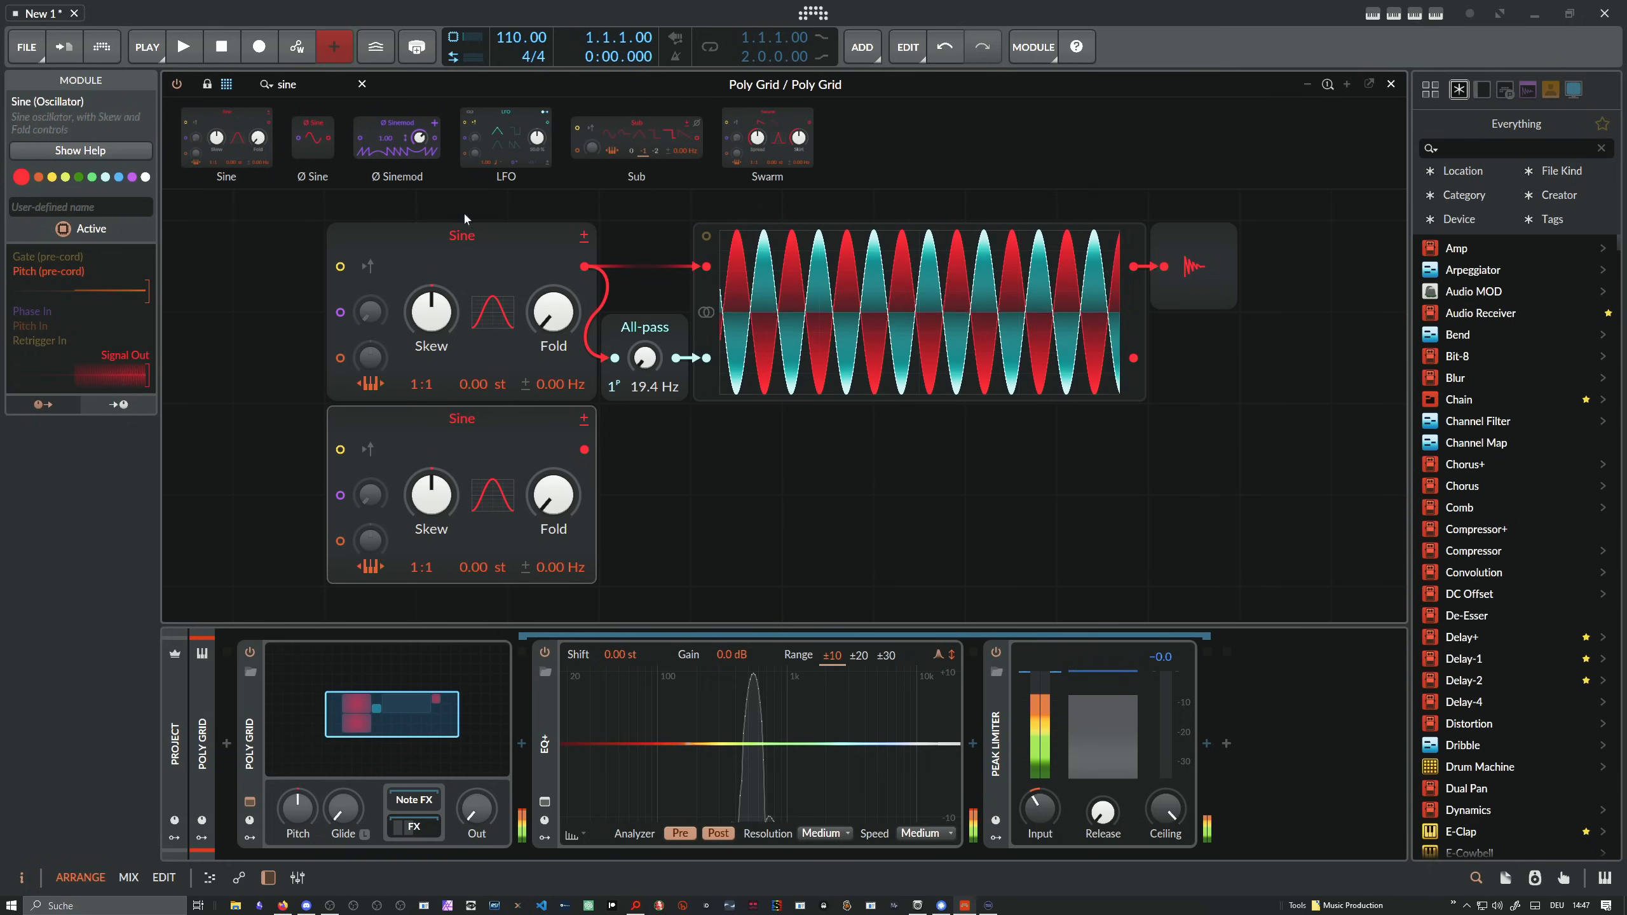
Add a Modulator Out module fed by the second Sine, and patch that Sine into the first Sine's phase input
{"action": "left_click_drag", "start_coordinate": [311, 85], "coordinate": [190, 73]}
{"action": "type", "text": "modu"}
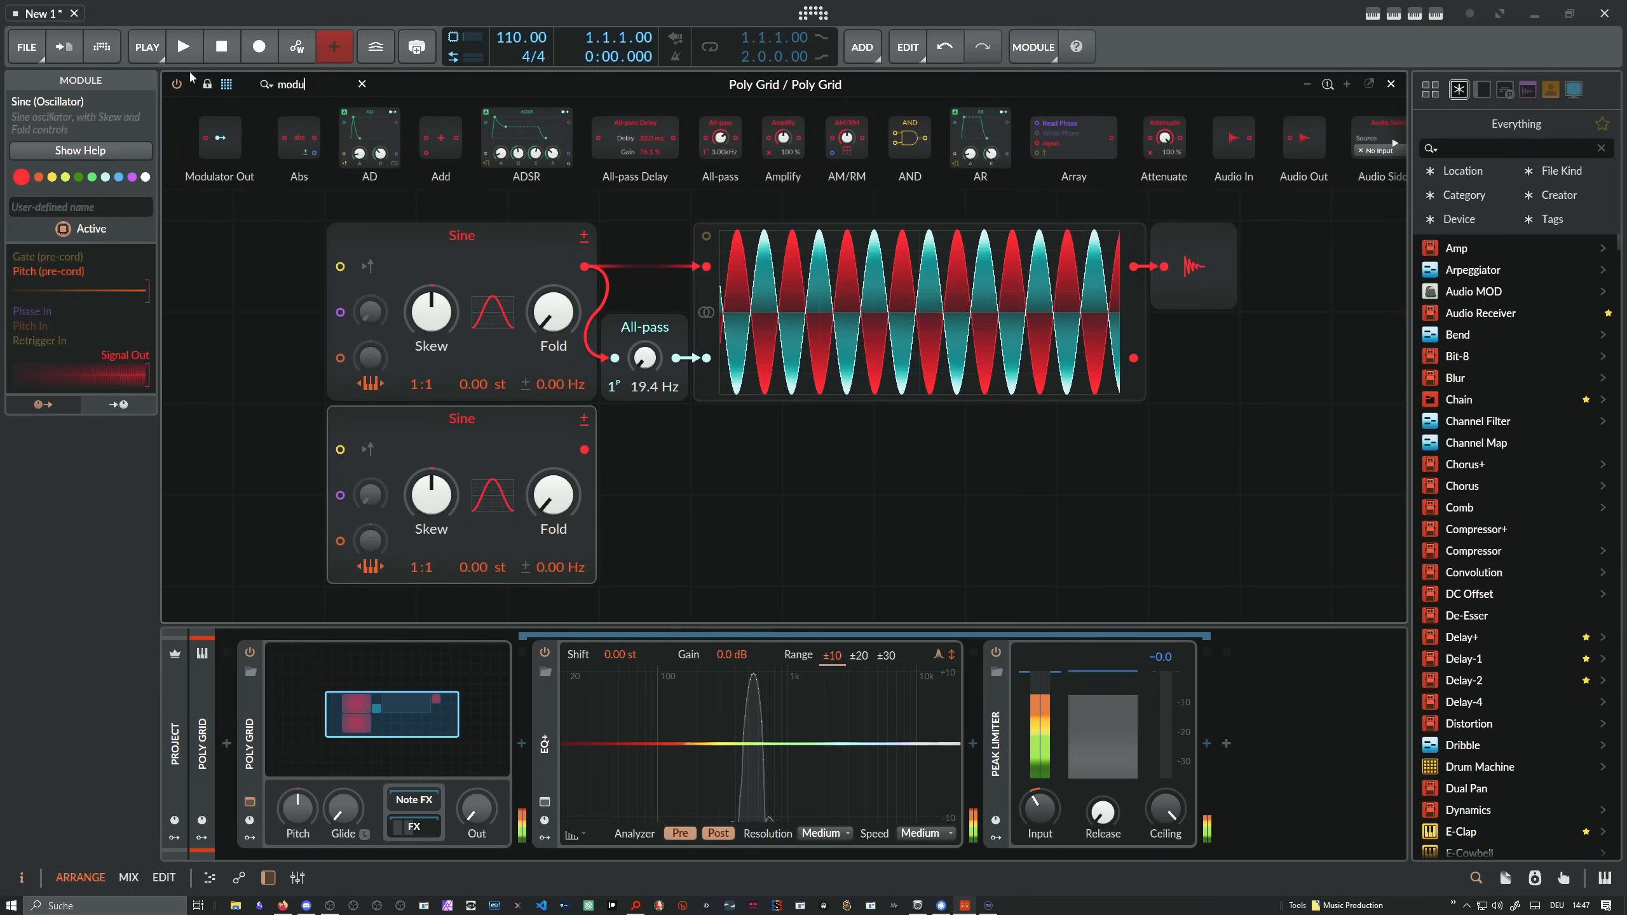
{"action": "left_click_drag", "start_coordinate": [220, 138], "coordinate": [370, 231]}
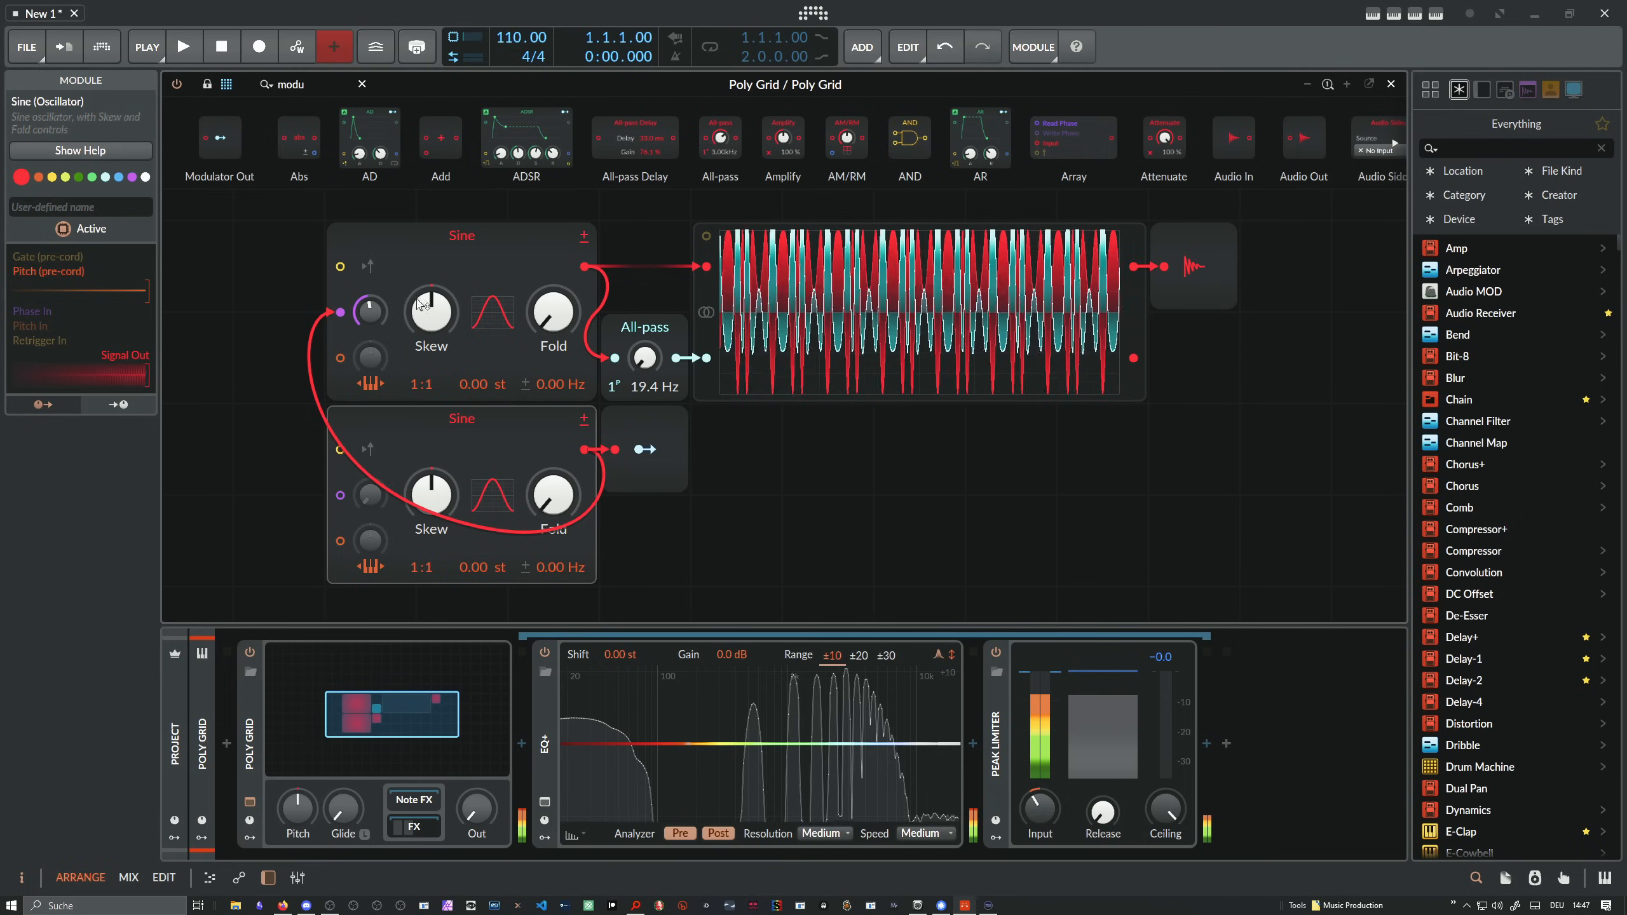
Reset the first Sine's phase modulation amount to 0% and disconnect the cable from its phase input
{"action": "double_click", "coordinate": [370, 311]}
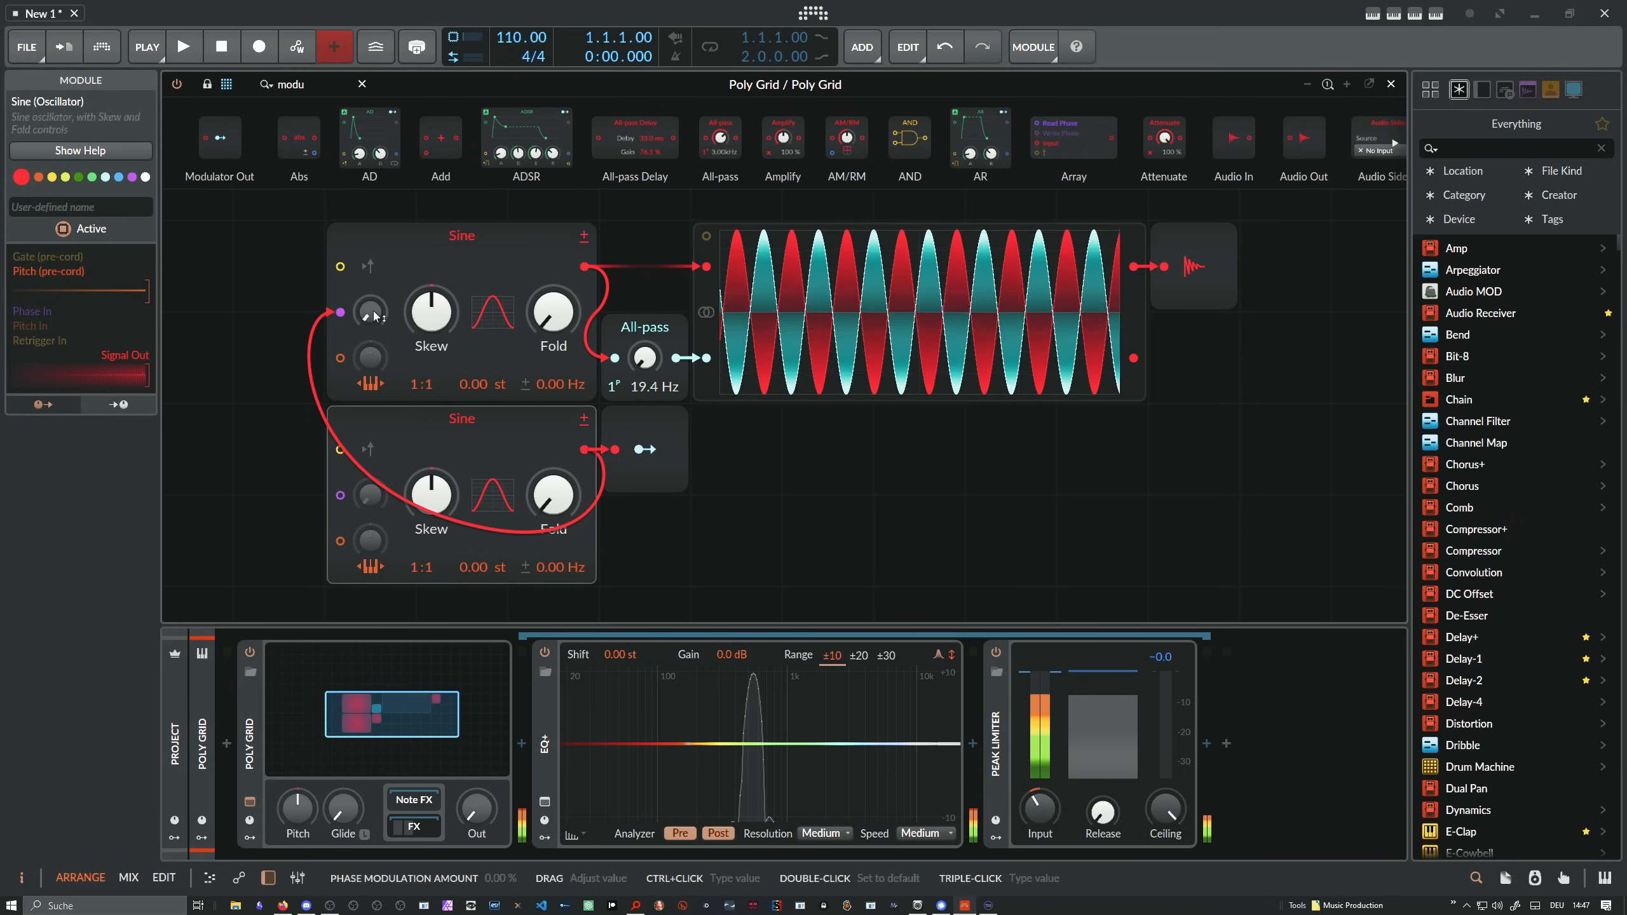
{"action": "double_click", "coordinate": [341, 313]}
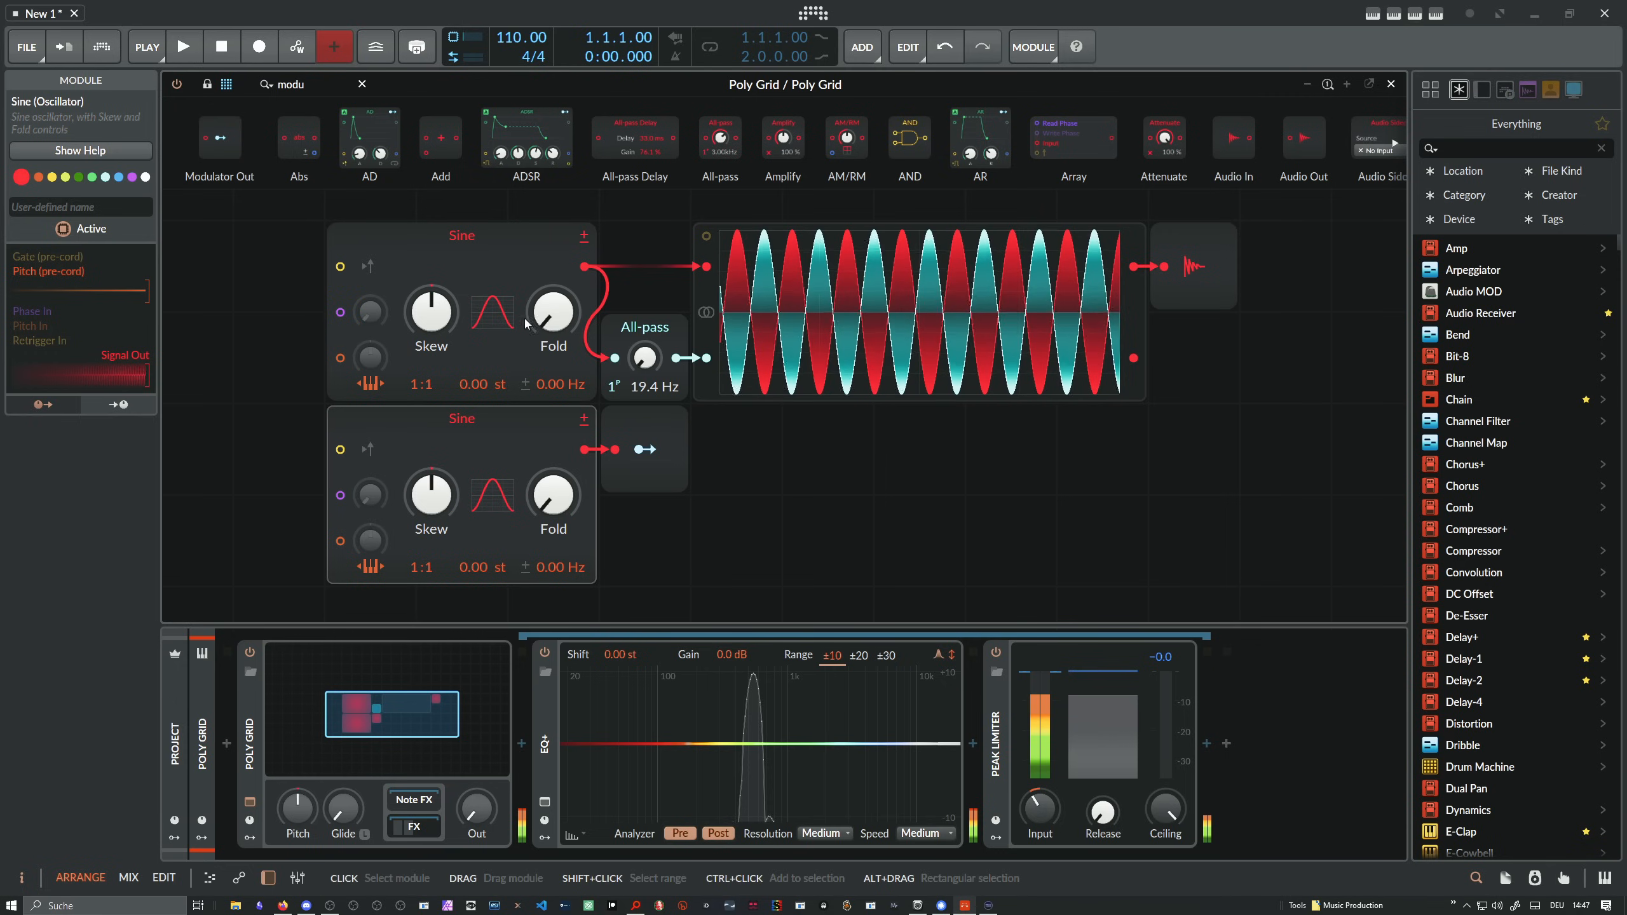
Map the Modulator Out to the All-pass cutoff with a modulation amount of 78.33
{"action": "left_click", "coordinate": [644, 328]}
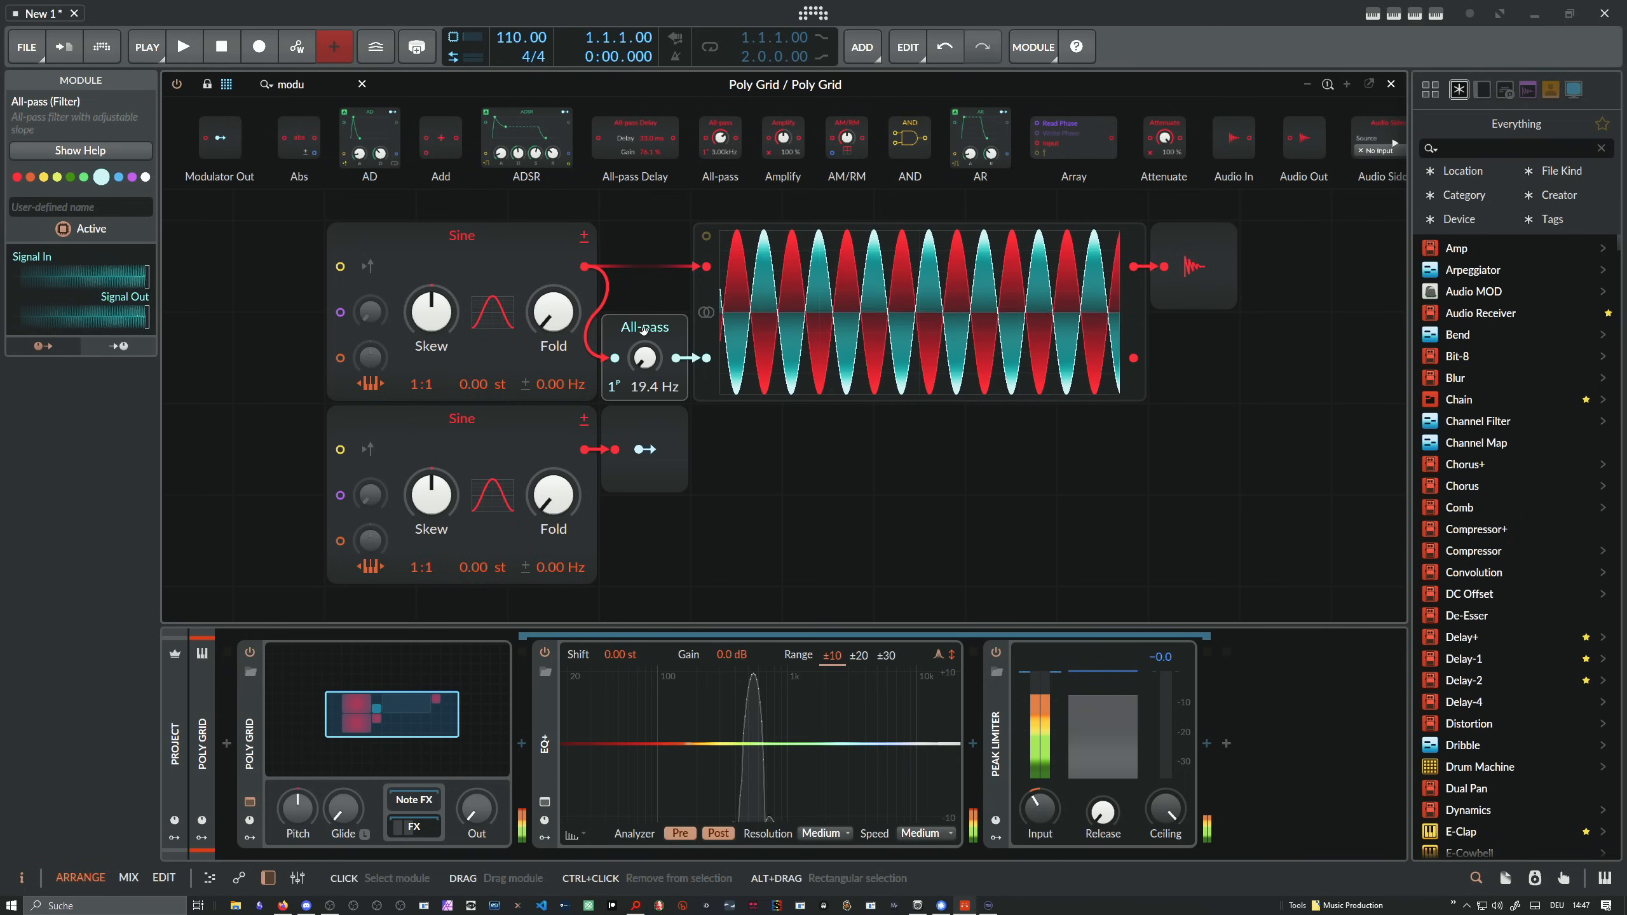
{"action": "left_click", "coordinate": [512, 429]}
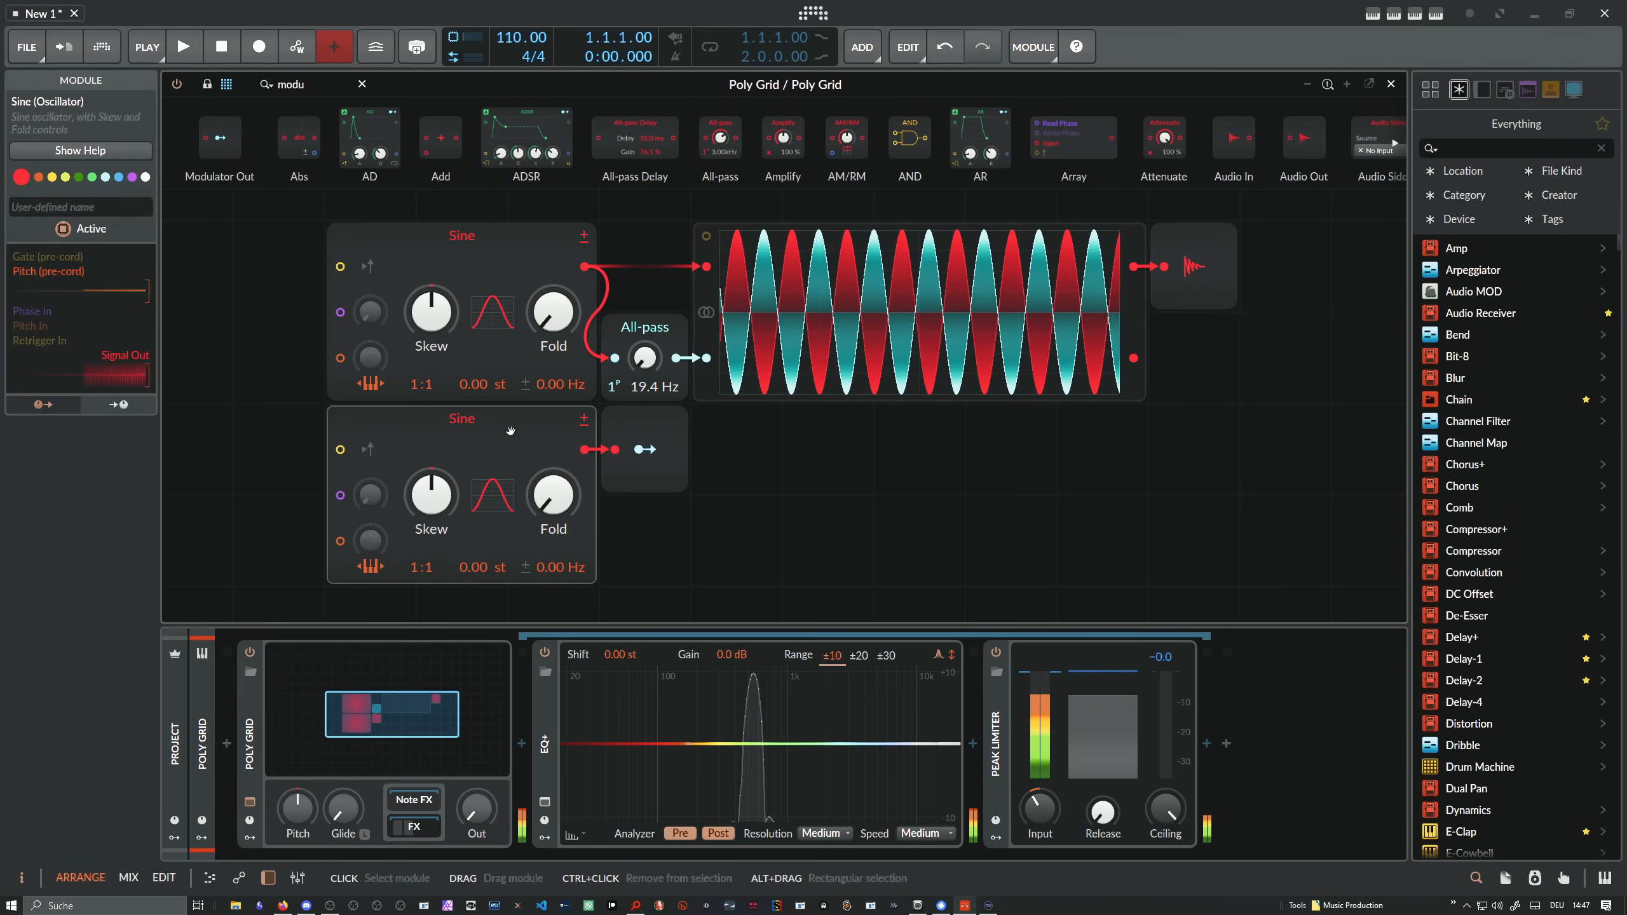
{"action": "left_click_drag", "start_coordinate": [646, 449], "coordinate": [644, 340]}
{"action": "left_click", "coordinate": [628, 428]}
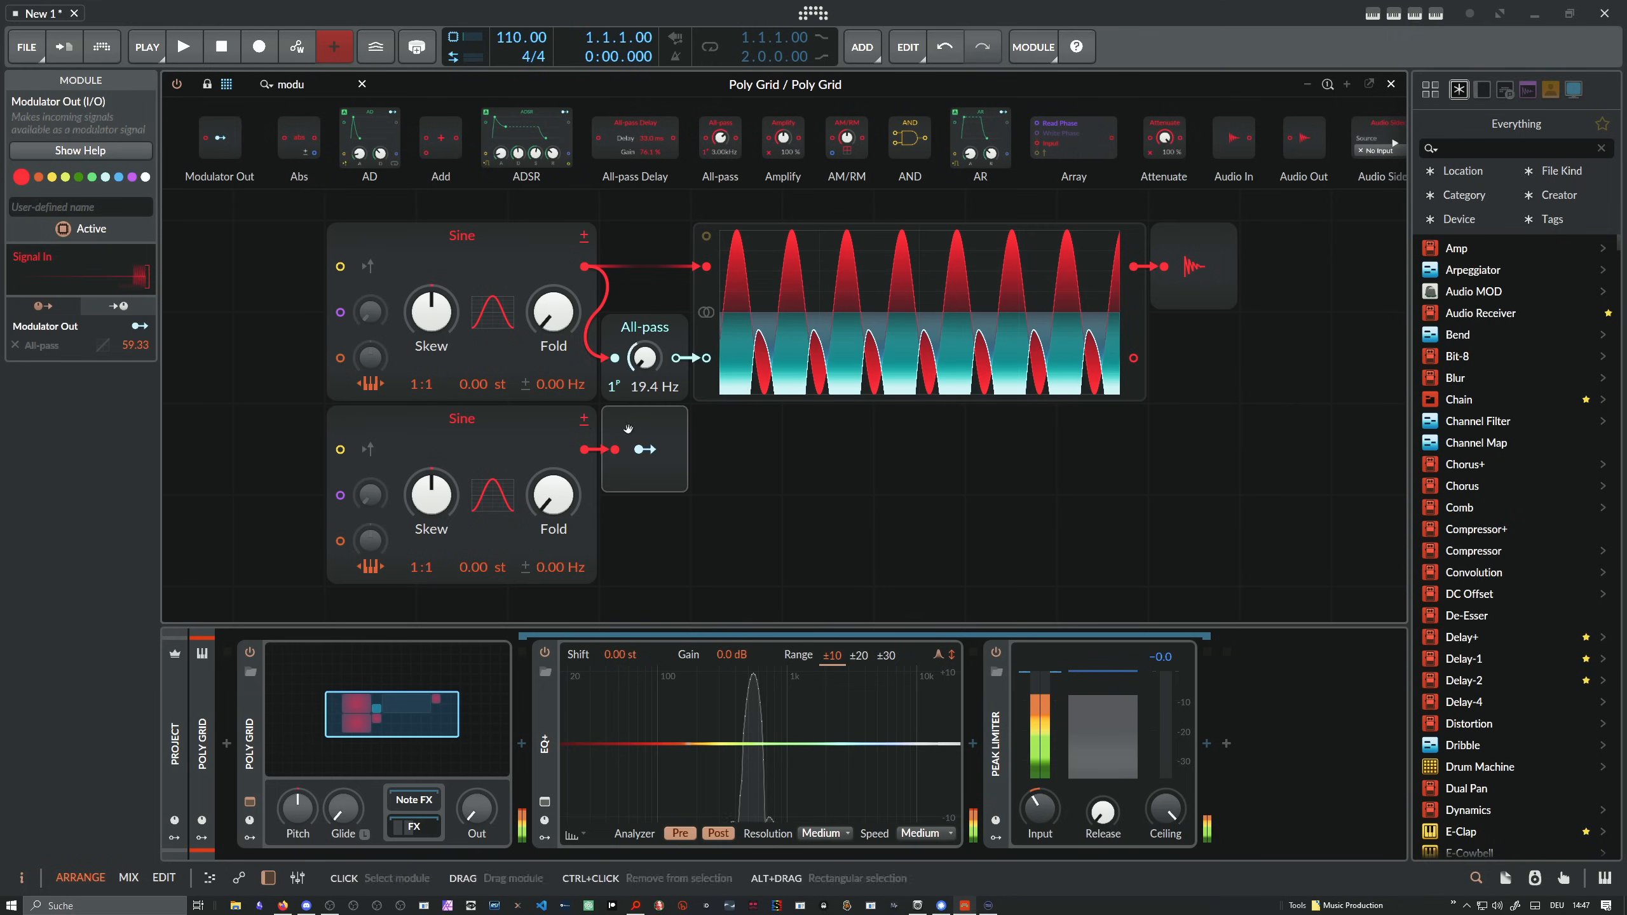
{"action": "left_click_drag", "start_coordinate": [627, 428], "coordinate": [643, 330]}
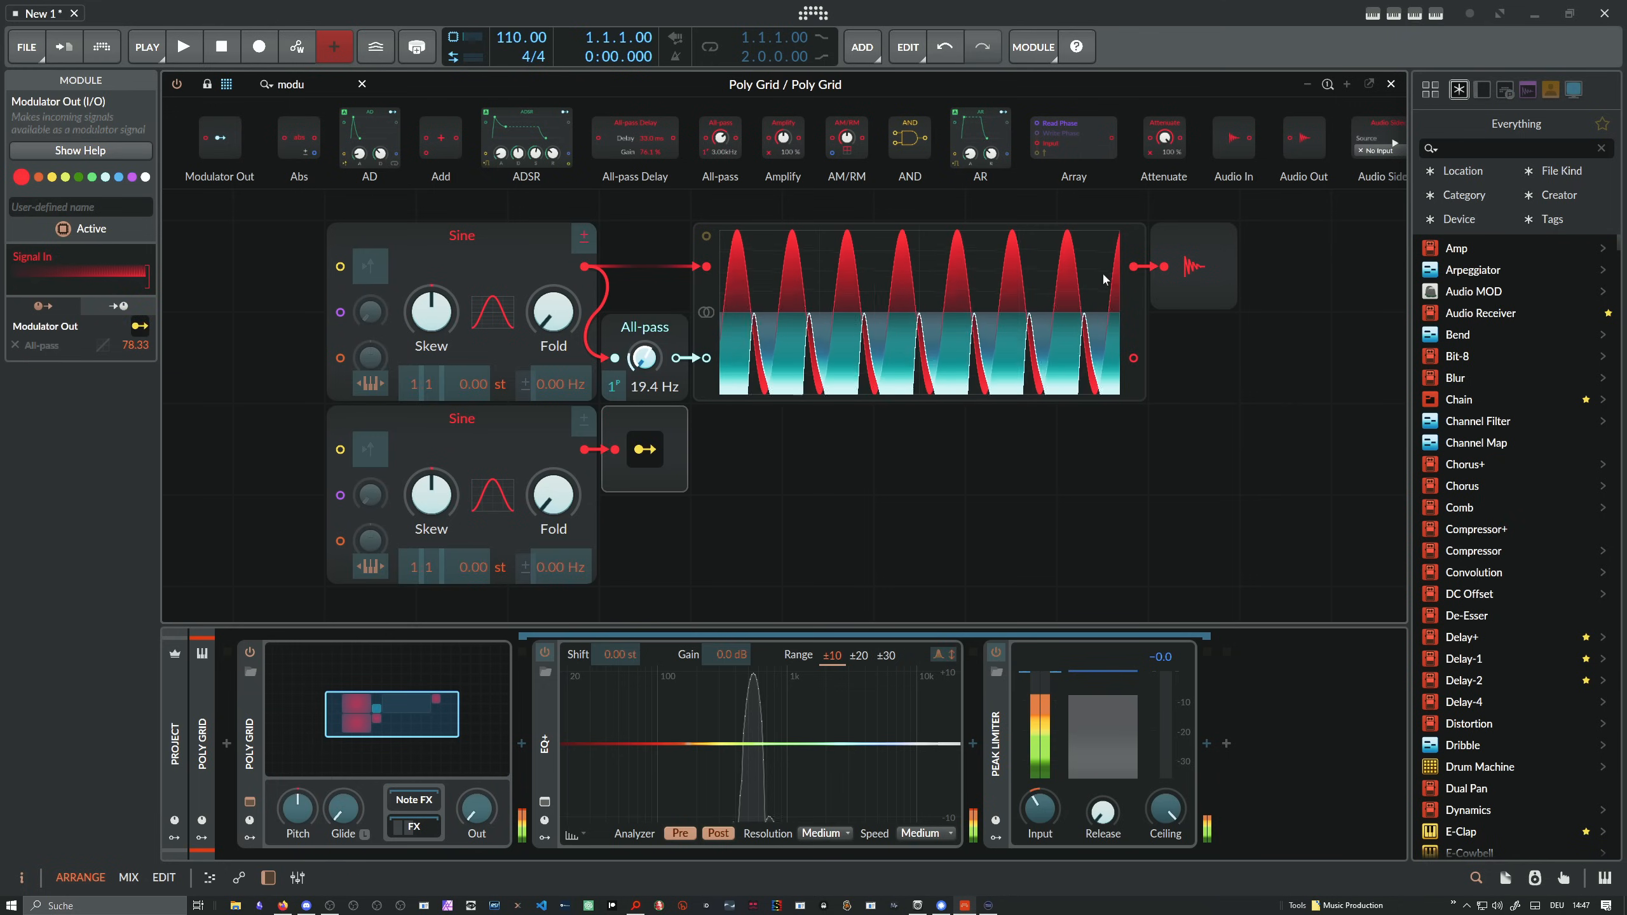
Disconnect the first Sine from the oscilloscope, route the scope's All-pass channel to the audio output, and raise the Poly Grid output level
{"action": "double_click", "coordinate": [707, 266]}
{"action": "left_click_drag", "start_coordinate": [1134, 358], "coordinate": [1163, 266]}
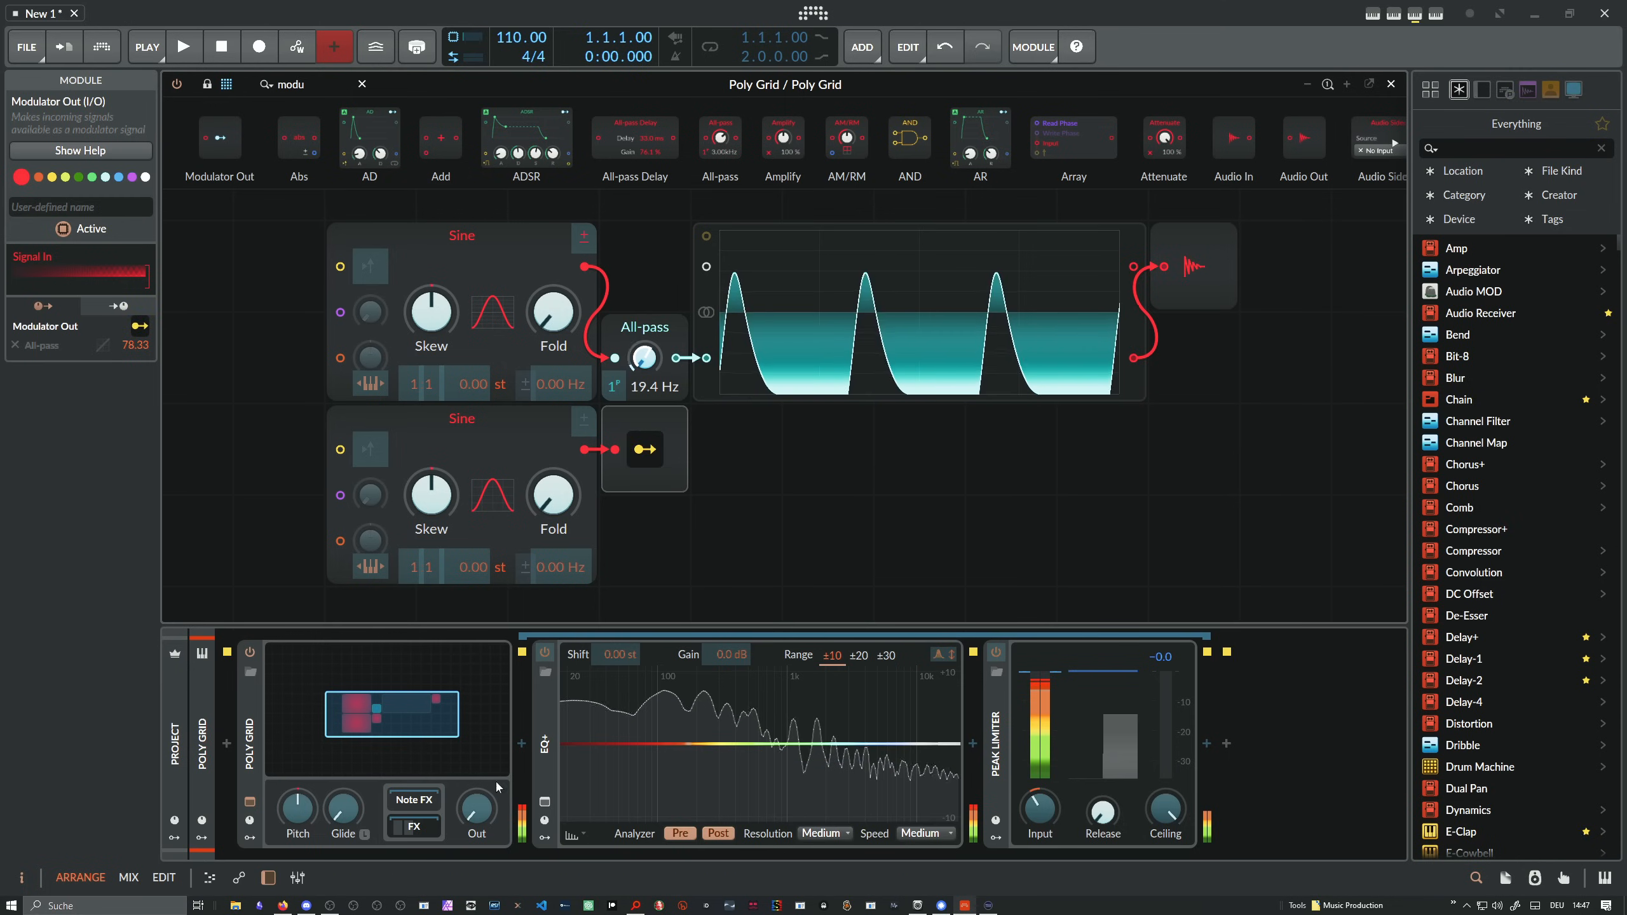
{"action": "left_click_drag", "start_coordinate": [477, 808], "coordinate": [477, 792]}
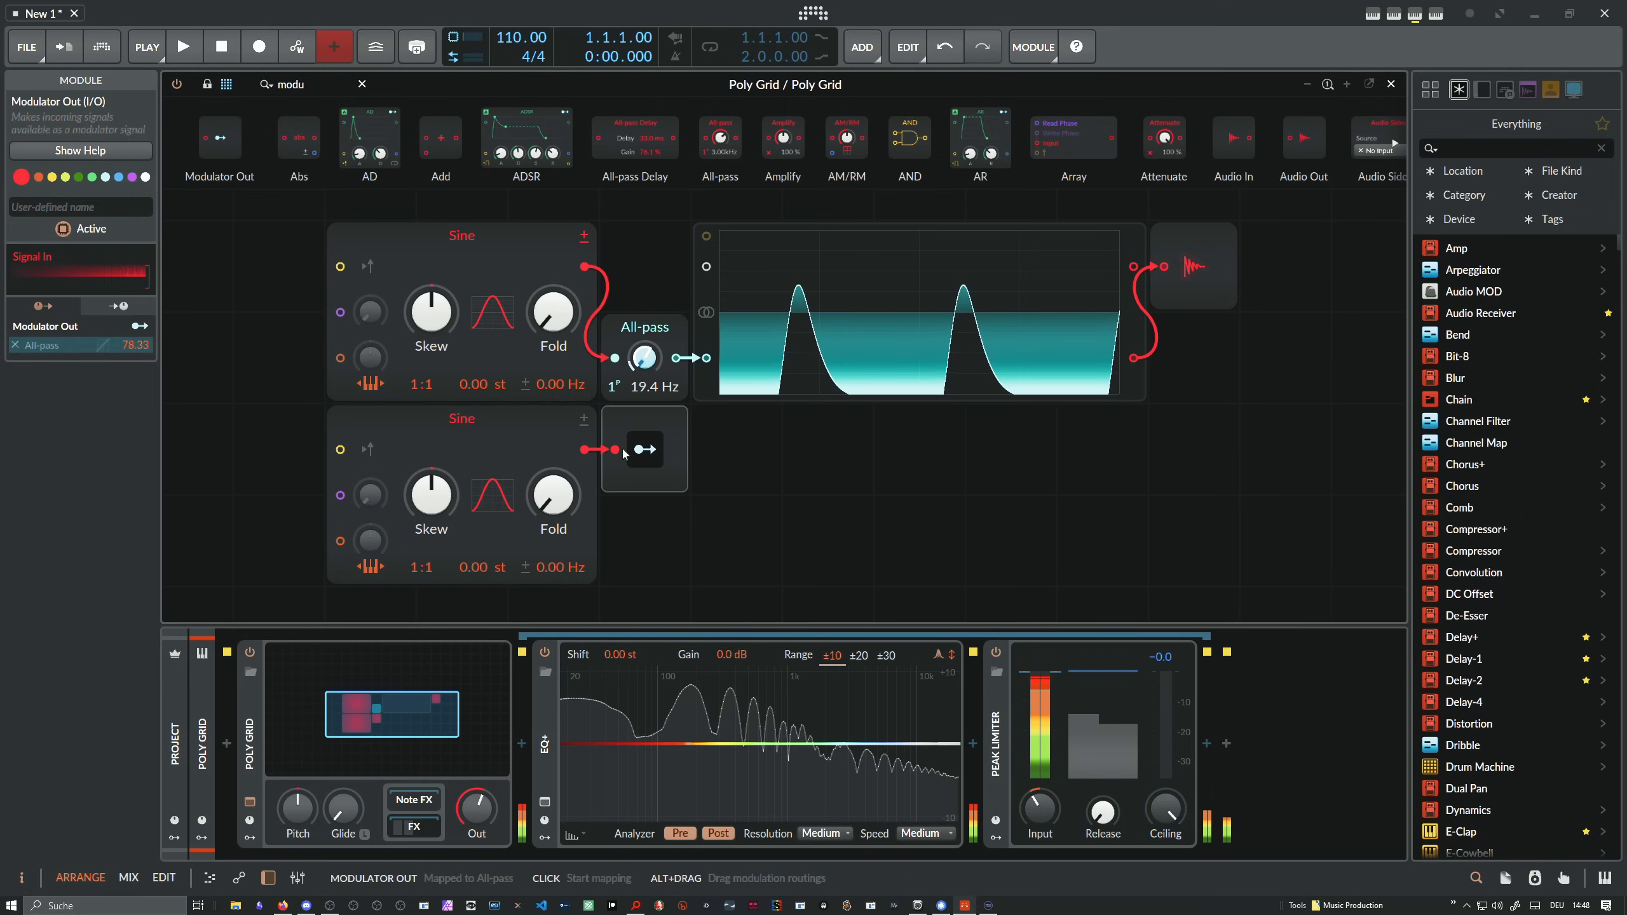
Set the second Sine's pitch ratio to 7:1 and reduce the Modulator Out amount on the All-pass cutoff to 11.67
{"action": "left_click_drag", "start_coordinate": [420, 566], "coordinate": [419, 552]}
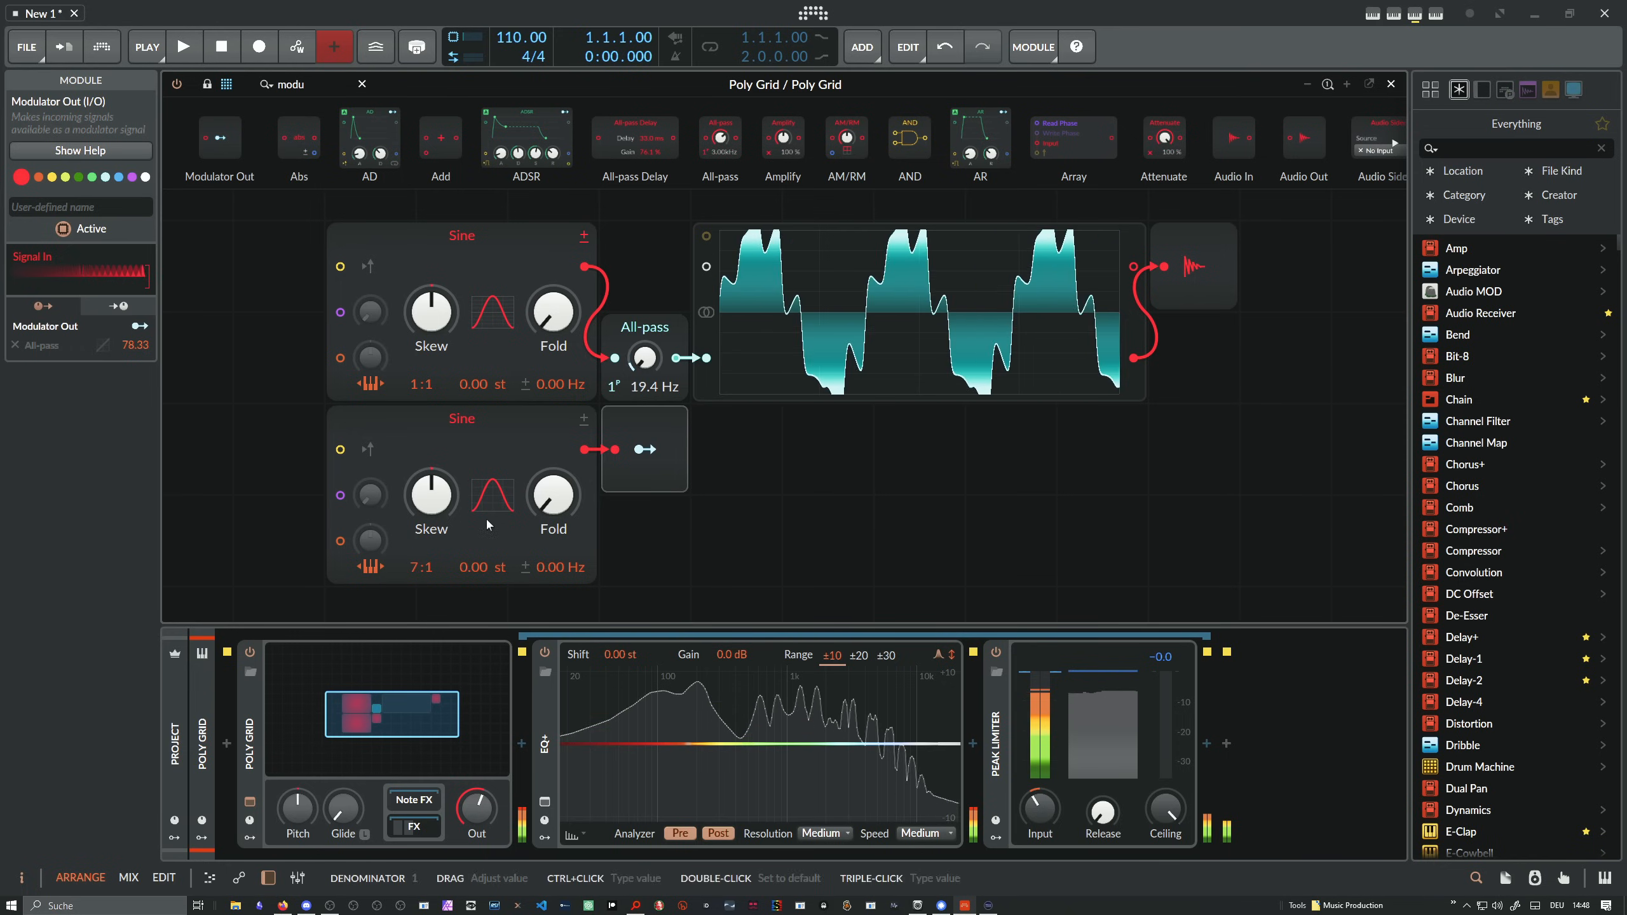
{"action": "left_click", "coordinate": [645, 448]}
{"action": "left_click_drag", "start_coordinate": [645, 357], "coordinate": [644, 434]}
{"action": "left_click", "coordinate": [647, 450]}
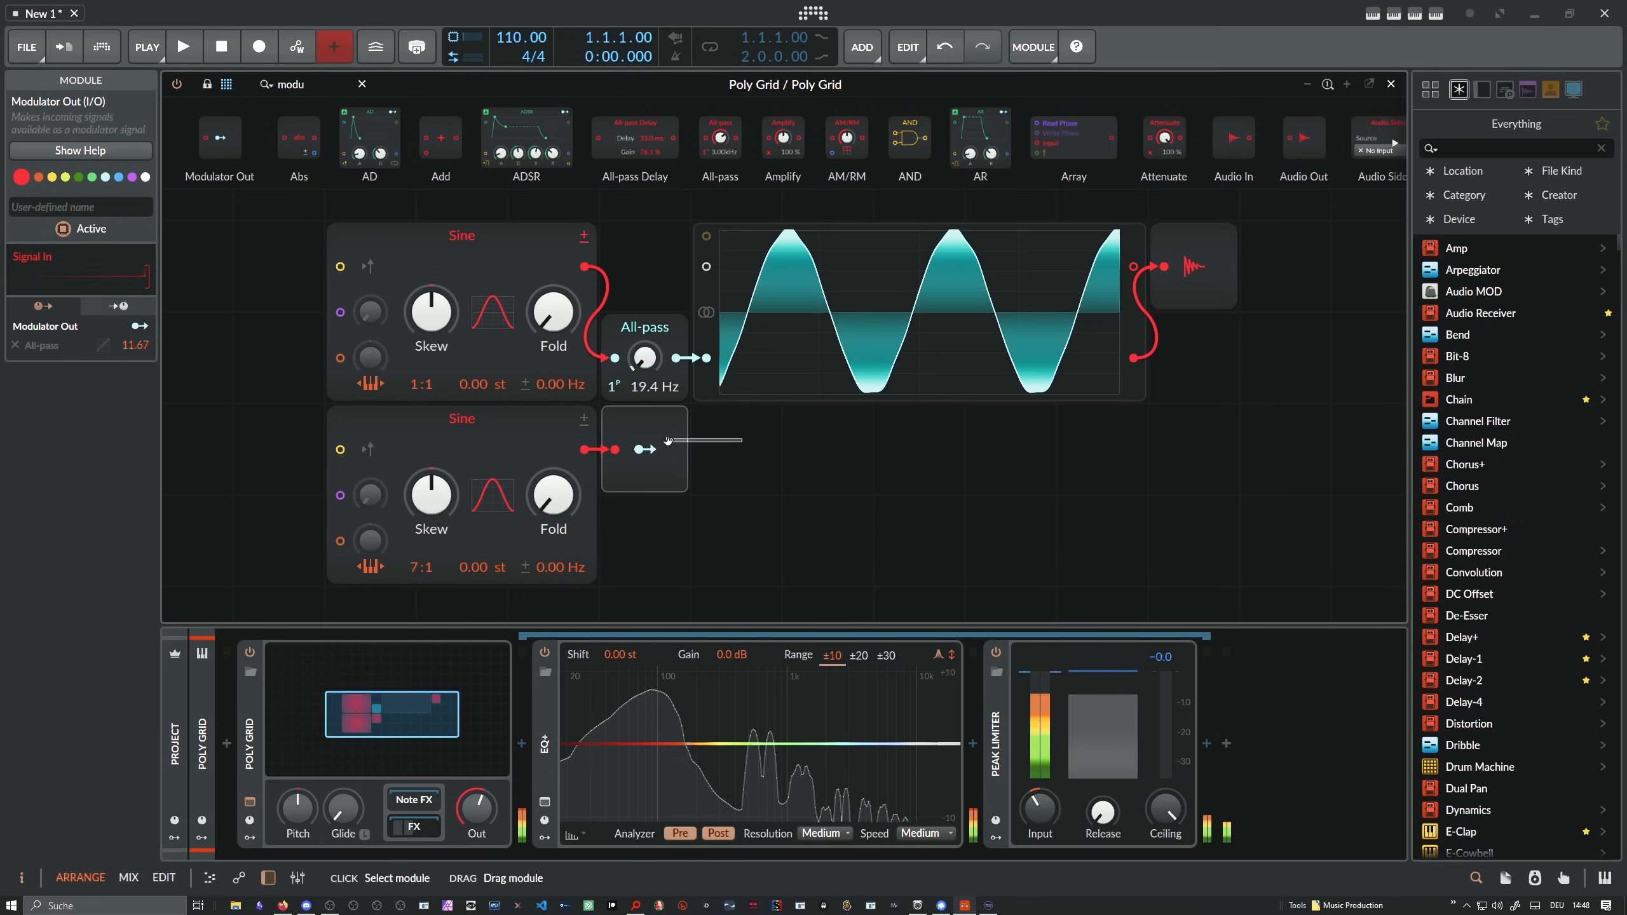
Sweep the All-pass cutoff up to 79.3 Hz and return it to 19.4 Hz
{"action": "left_click", "coordinate": [649, 329]}
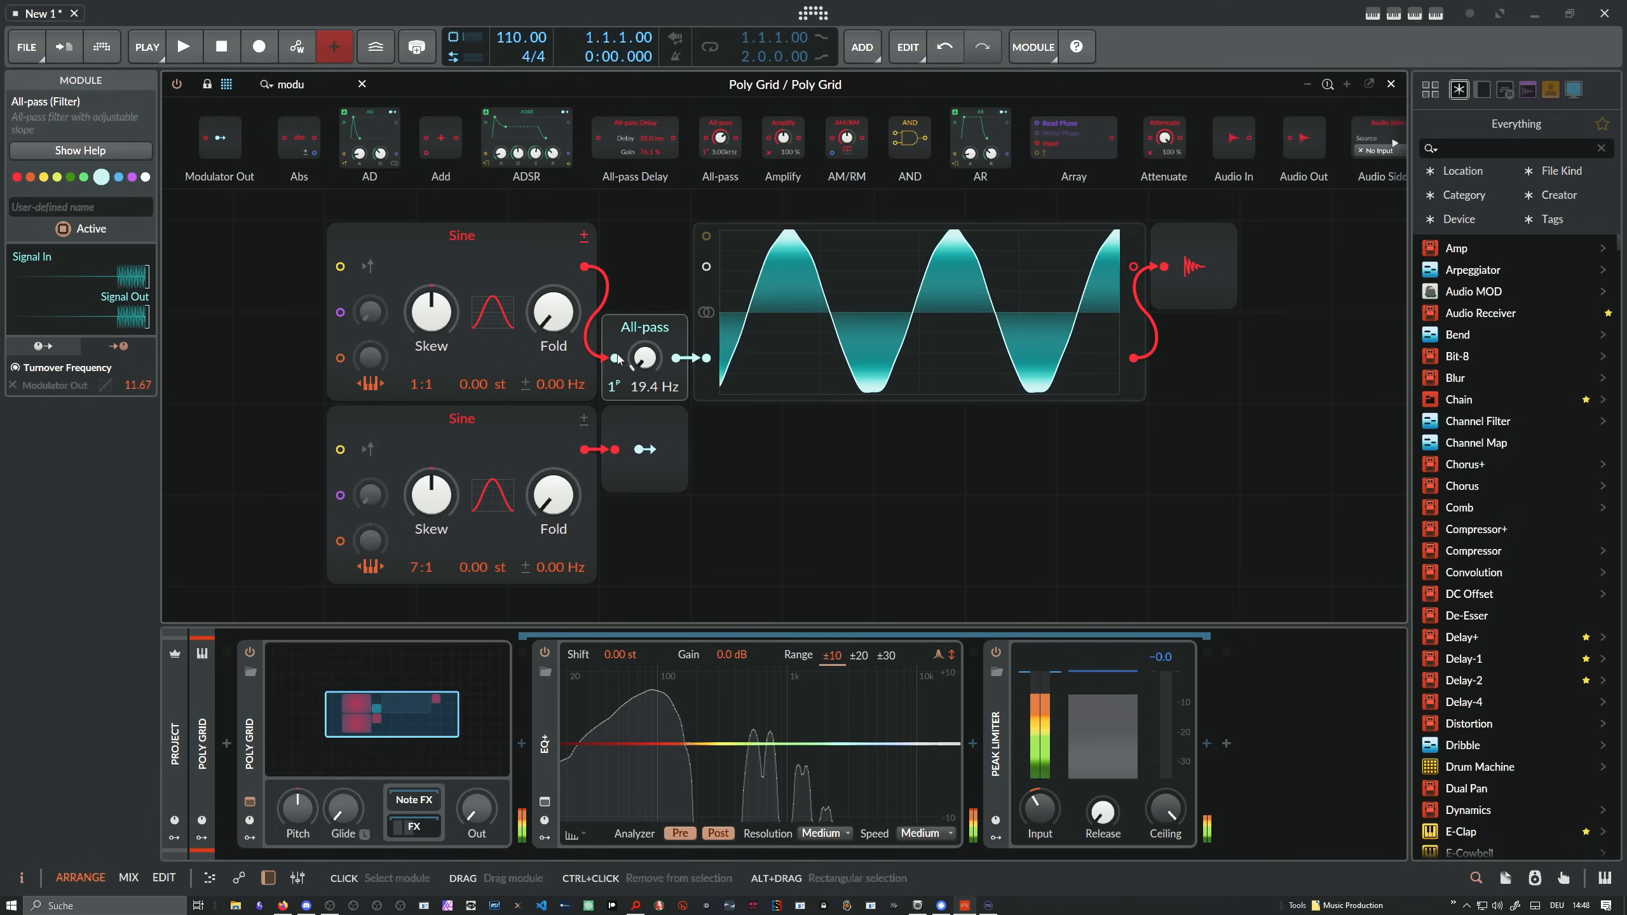
{"action": "left_click", "coordinate": [464, 421]}
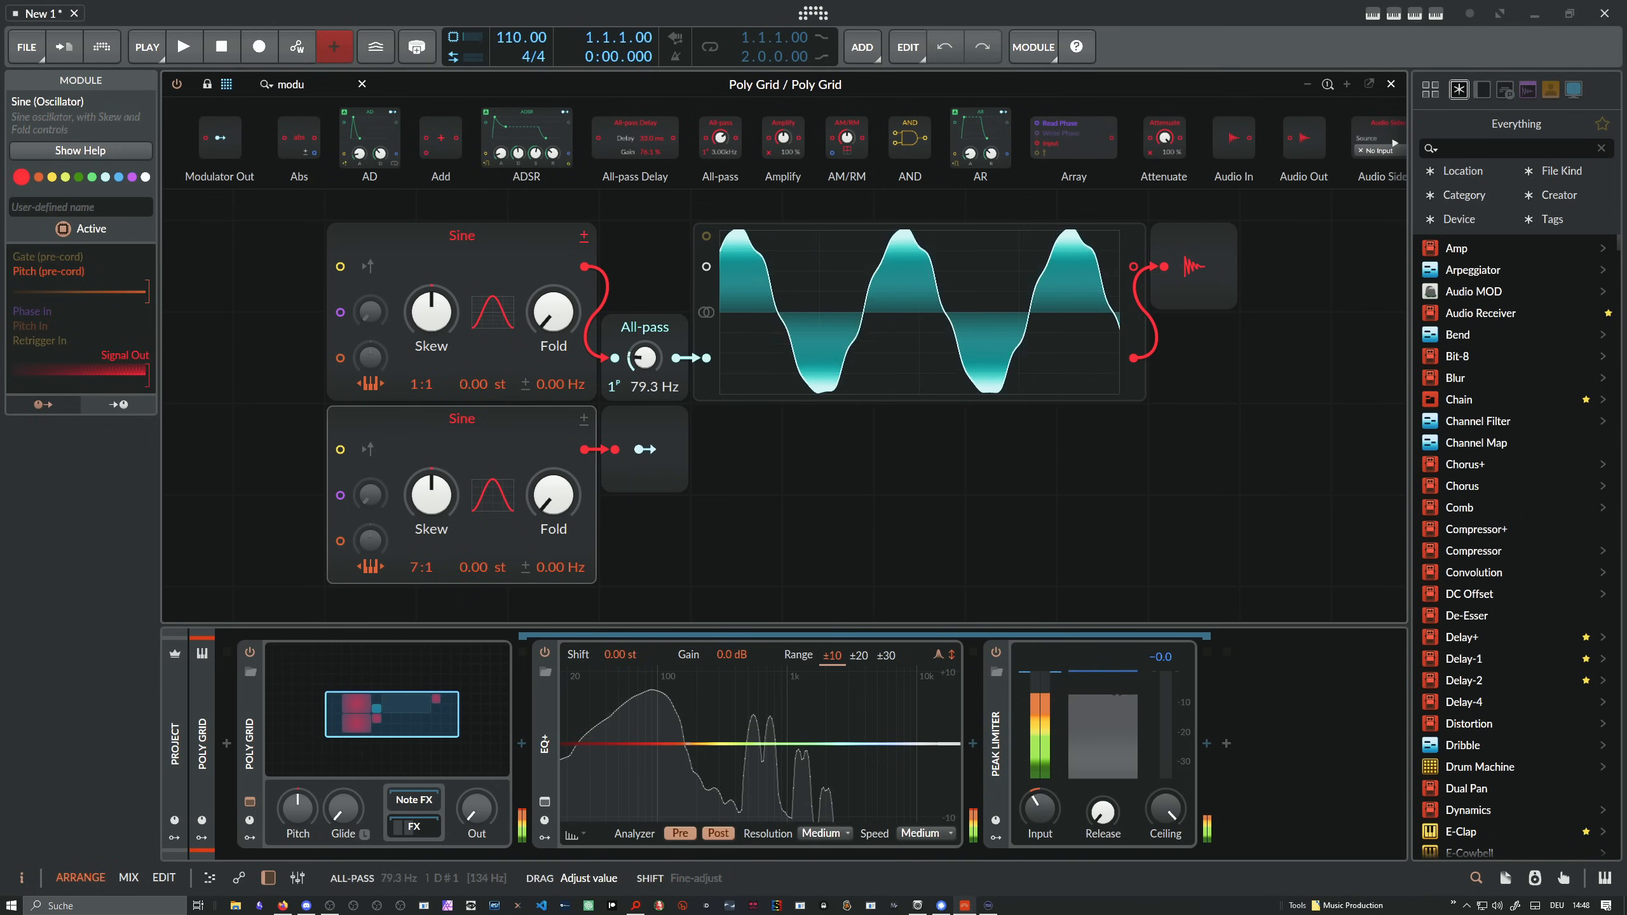
{"action": "mouse_move", "coordinate": [648, 364]}
{"action": "left_mouse_down"}
{"action": "mouse_move", "coordinate": [648, 336]}
{"action": "mouse_move", "coordinate": [649, 364]}
{"action": "left_mouse_up"}
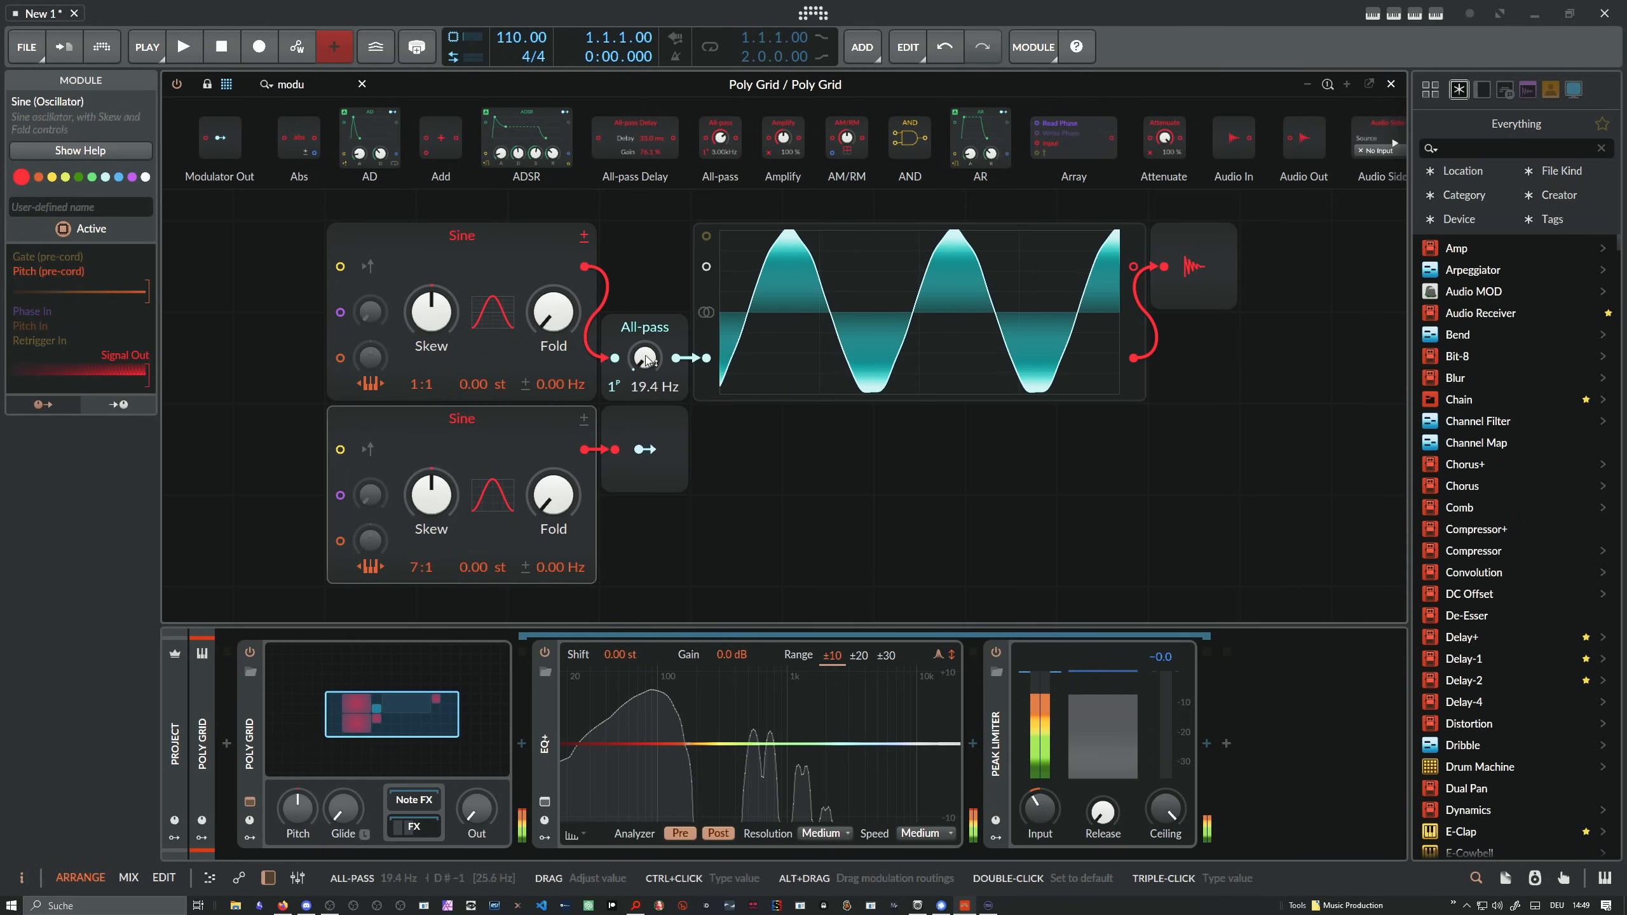
Delete the second Sine and its Modulator Out, and patch the remaining Sine into the oscilloscope's first input
{"action": "left_click_drag", "start_coordinate": [781, 455], "coordinate": [447, 451]}
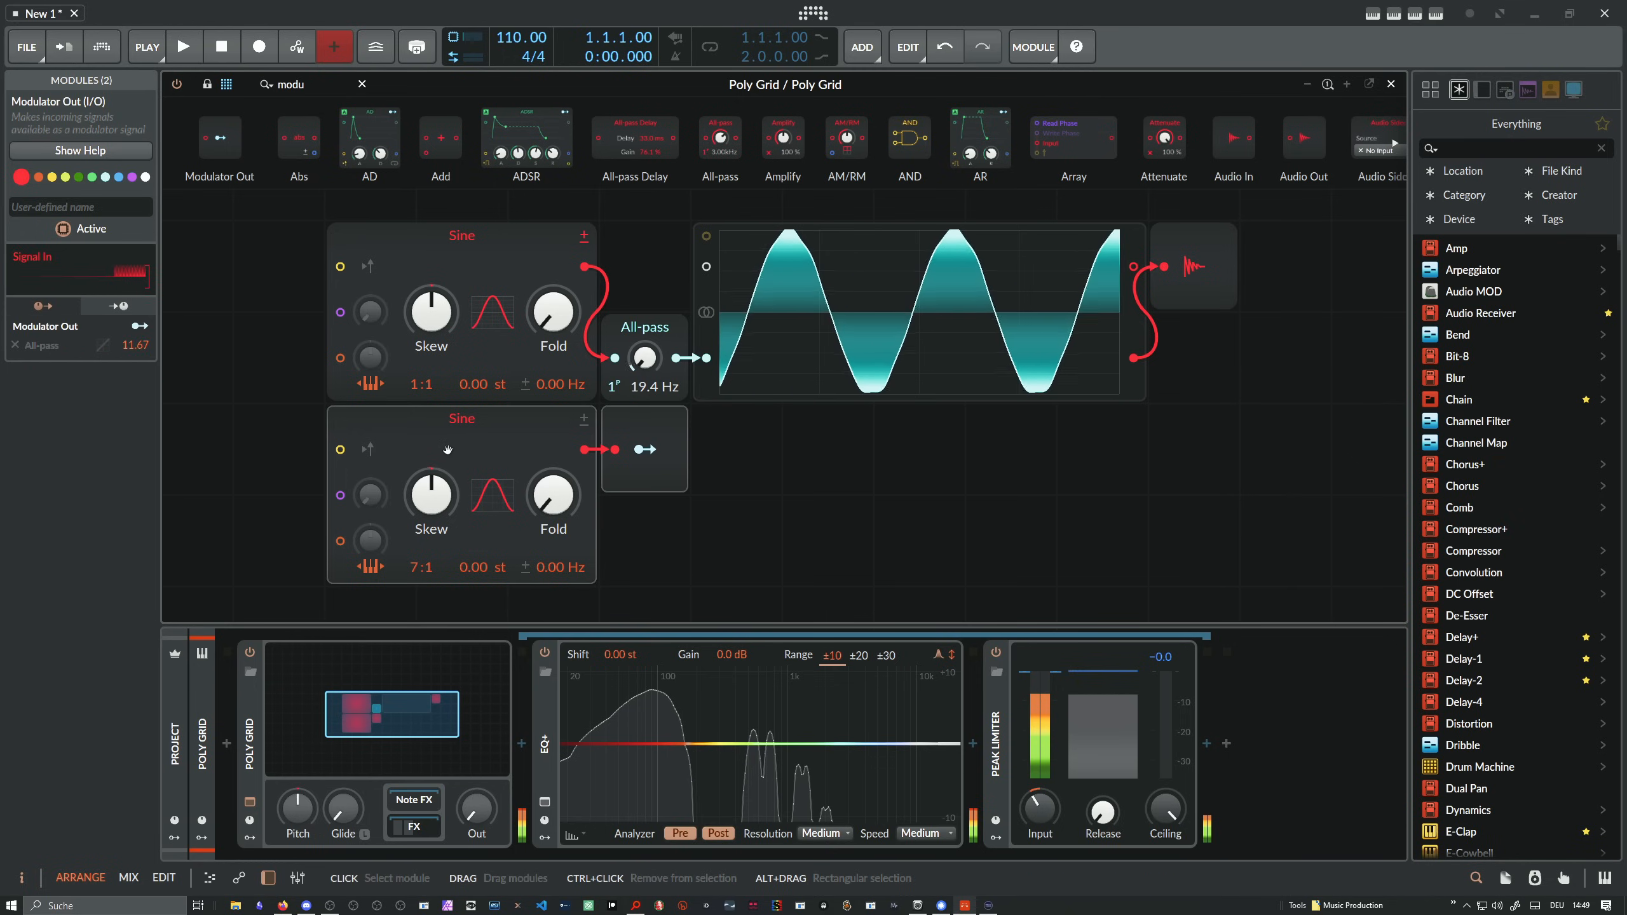
{"action": "key", "text": "Delete"}
{"action": "left_click_drag", "start_coordinate": [585, 266], "coordinate": [706, 266]}
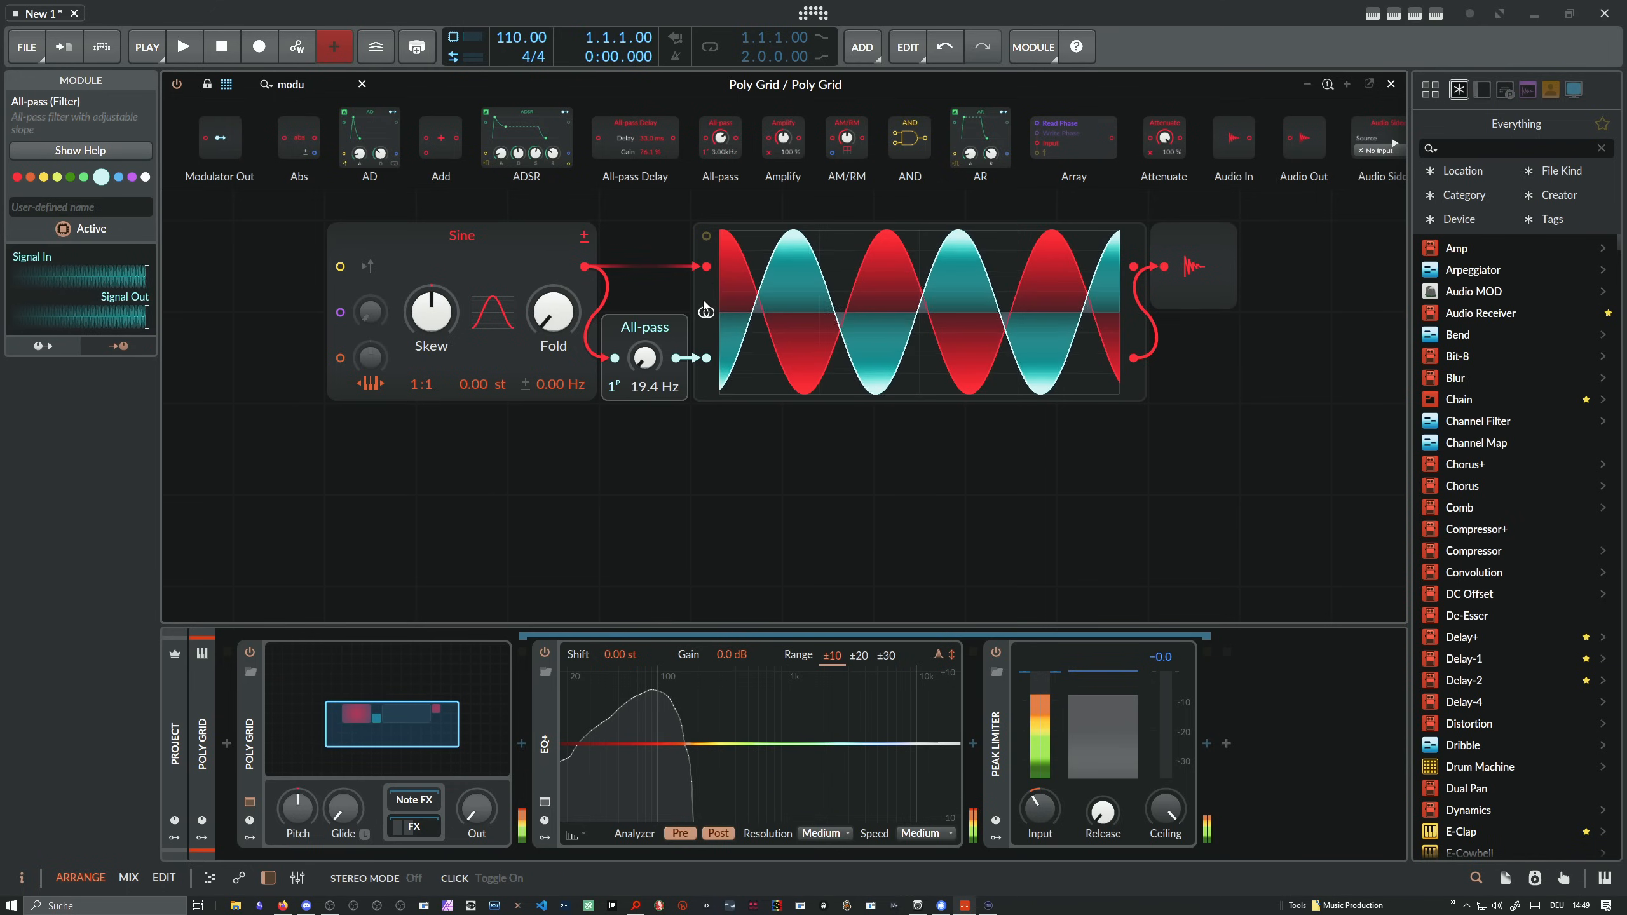
Move the oscilloscope and audio output away from the All-pass, with the scope's first output feeding the audio output
{"action": "left_click", "coordinate": [531, 253]}
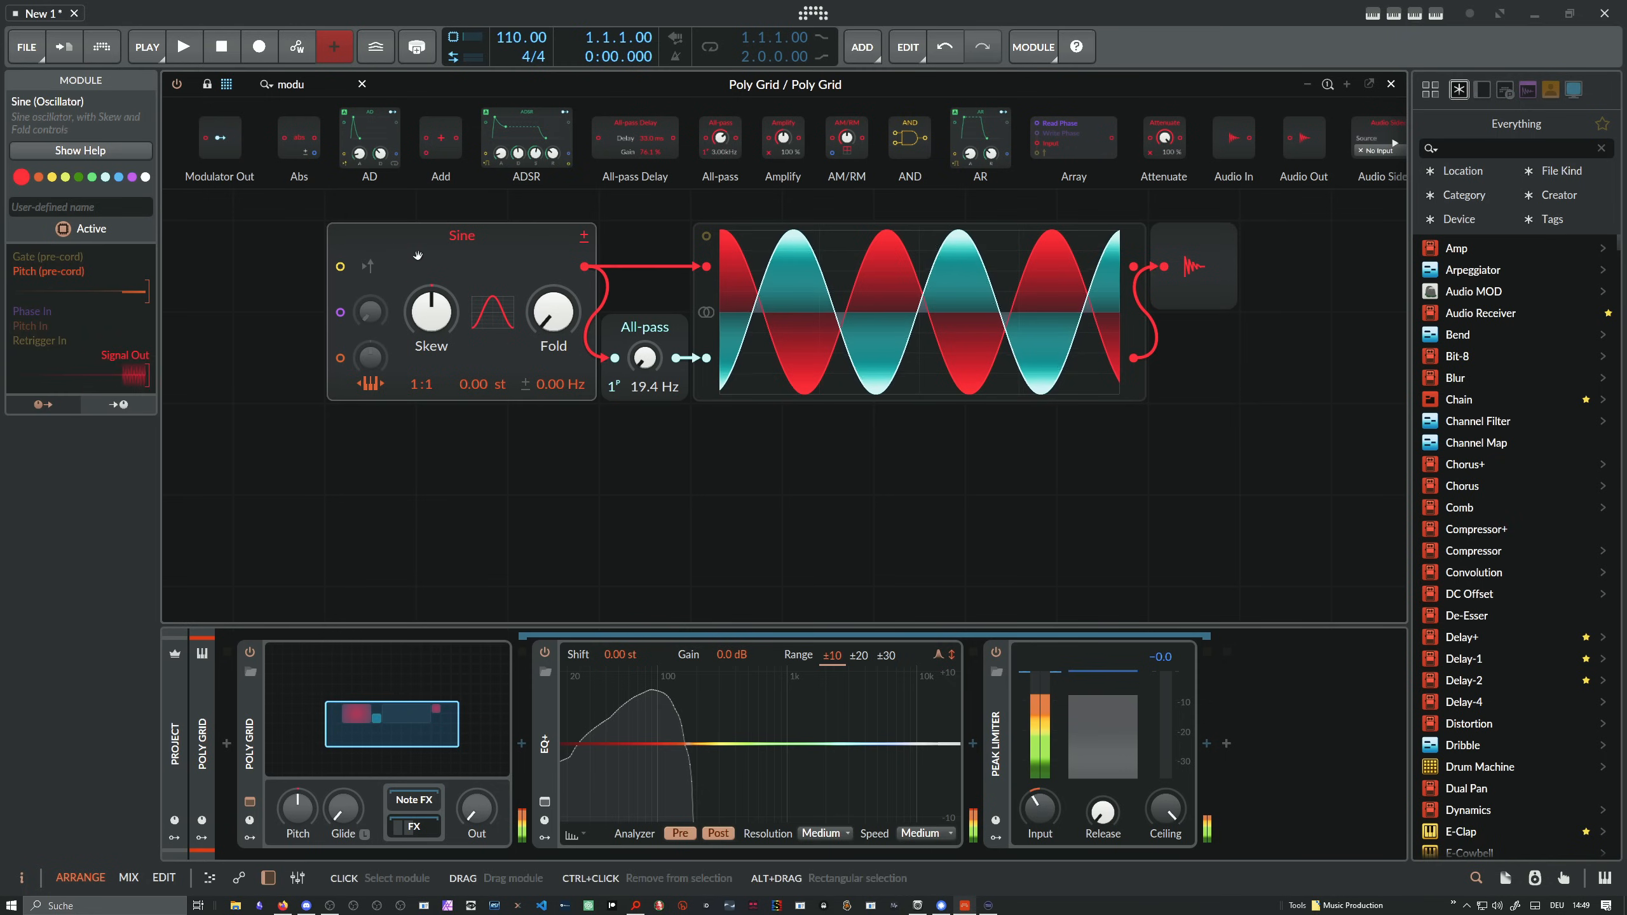
{"action": "left_click_drag", "start_coordinate": [1248, 445], "coordinate": [1141, 363]}
{"action": "left_click_drag", "start_coordinate": [1233, 434], "coordinate": [892, 385]}
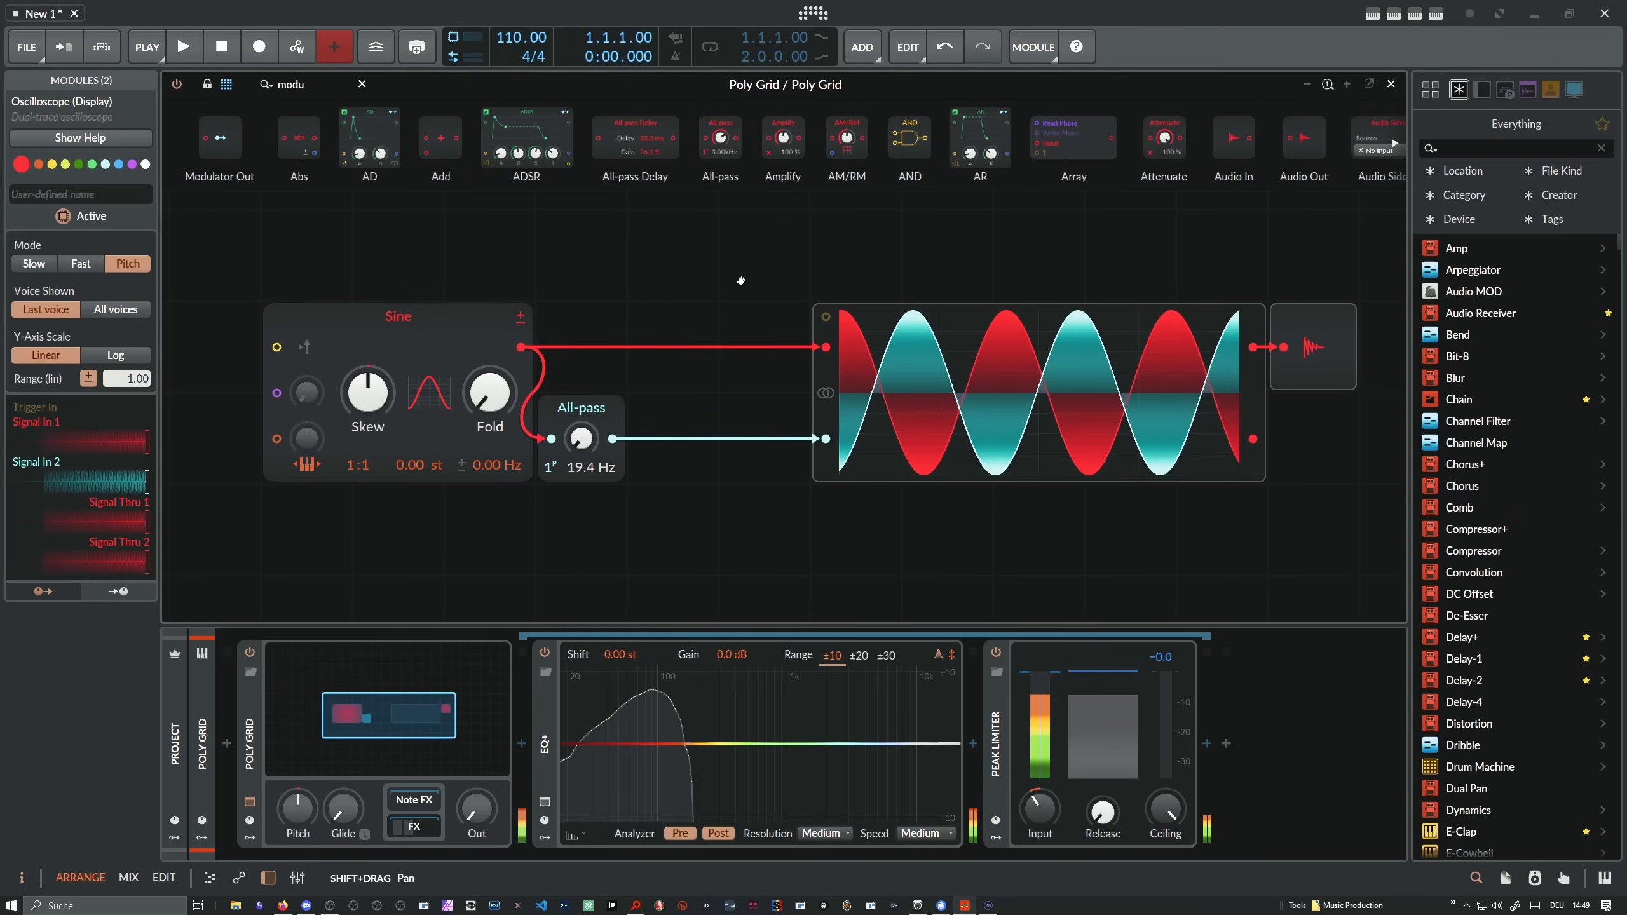
Place a Low-pass MG filter above the Sine and All-pass for comparison, and remove it again
{"action": "left_click_drag", "start_coordinate": [328, 88], "coordinate": [231, 91]}
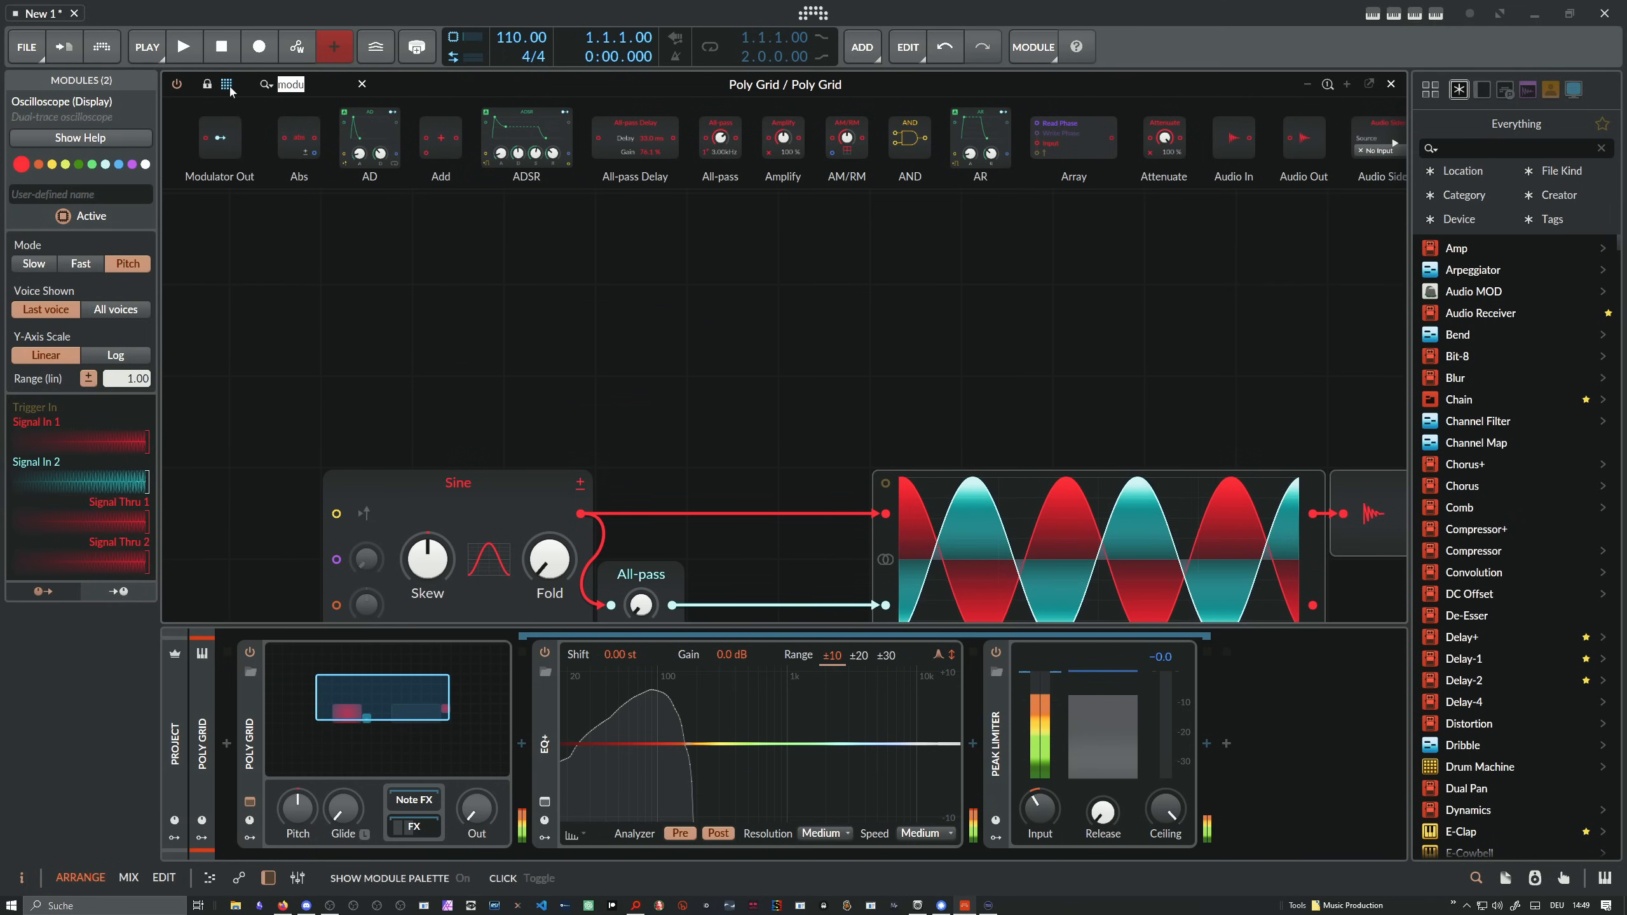
{"action": "type", "text": "low"}
{"action": "left_click_drag", "start_coordinate": [338, 138], "coordinate": [602, 392]}
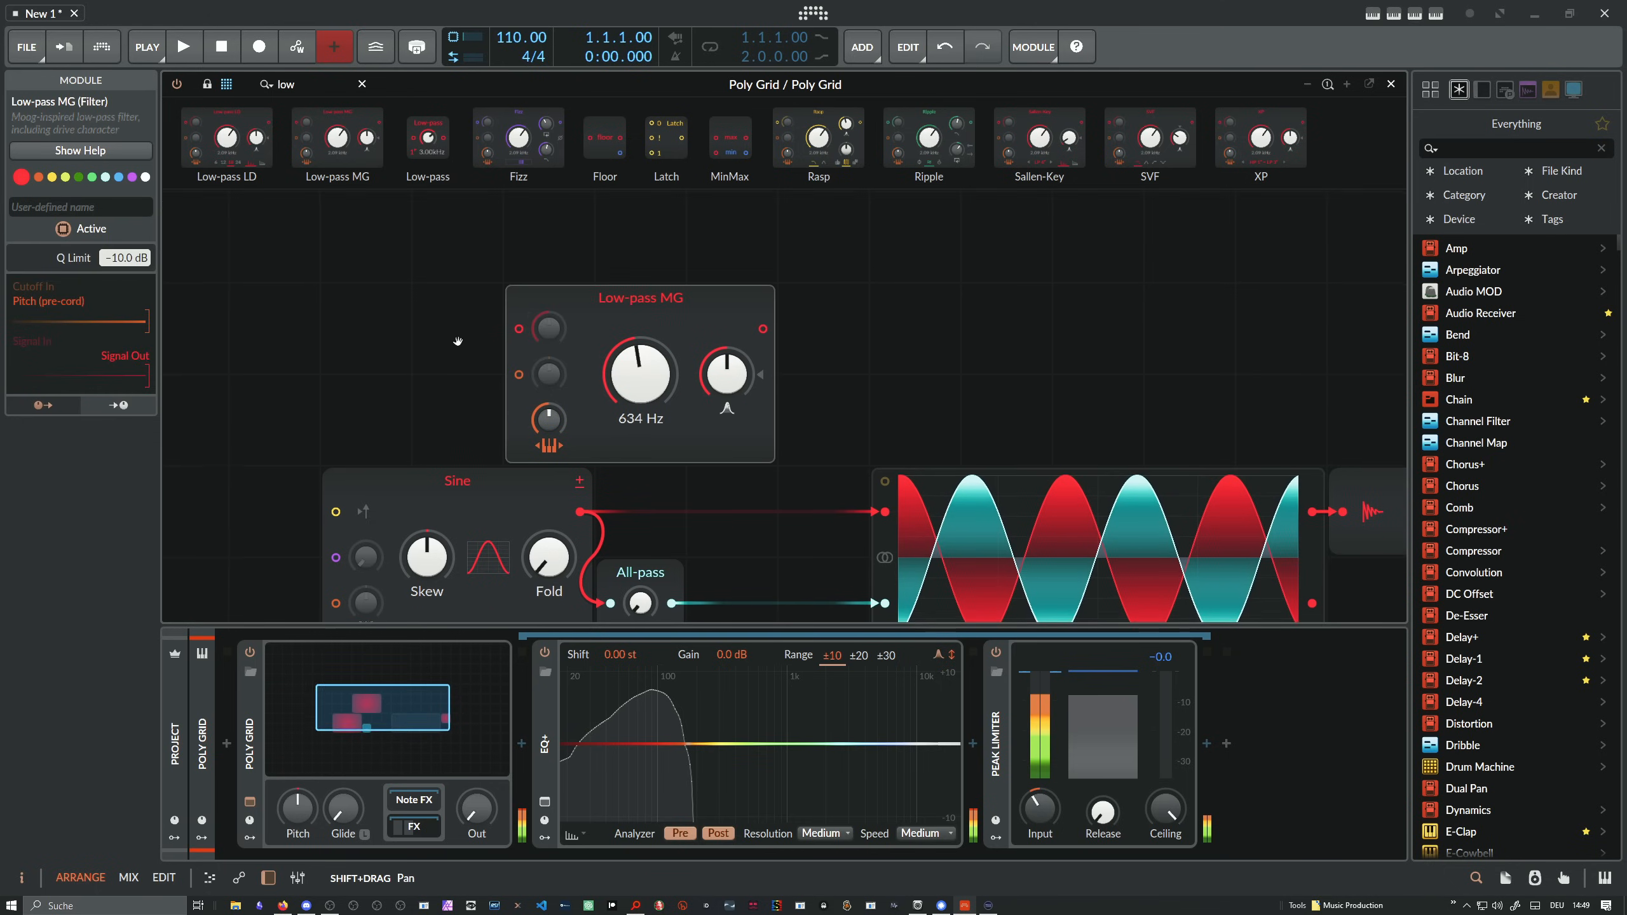
{"action": "scroll", "coordinate": [458, 342], "scroll_direction": "down", "scroll_amount": 1}
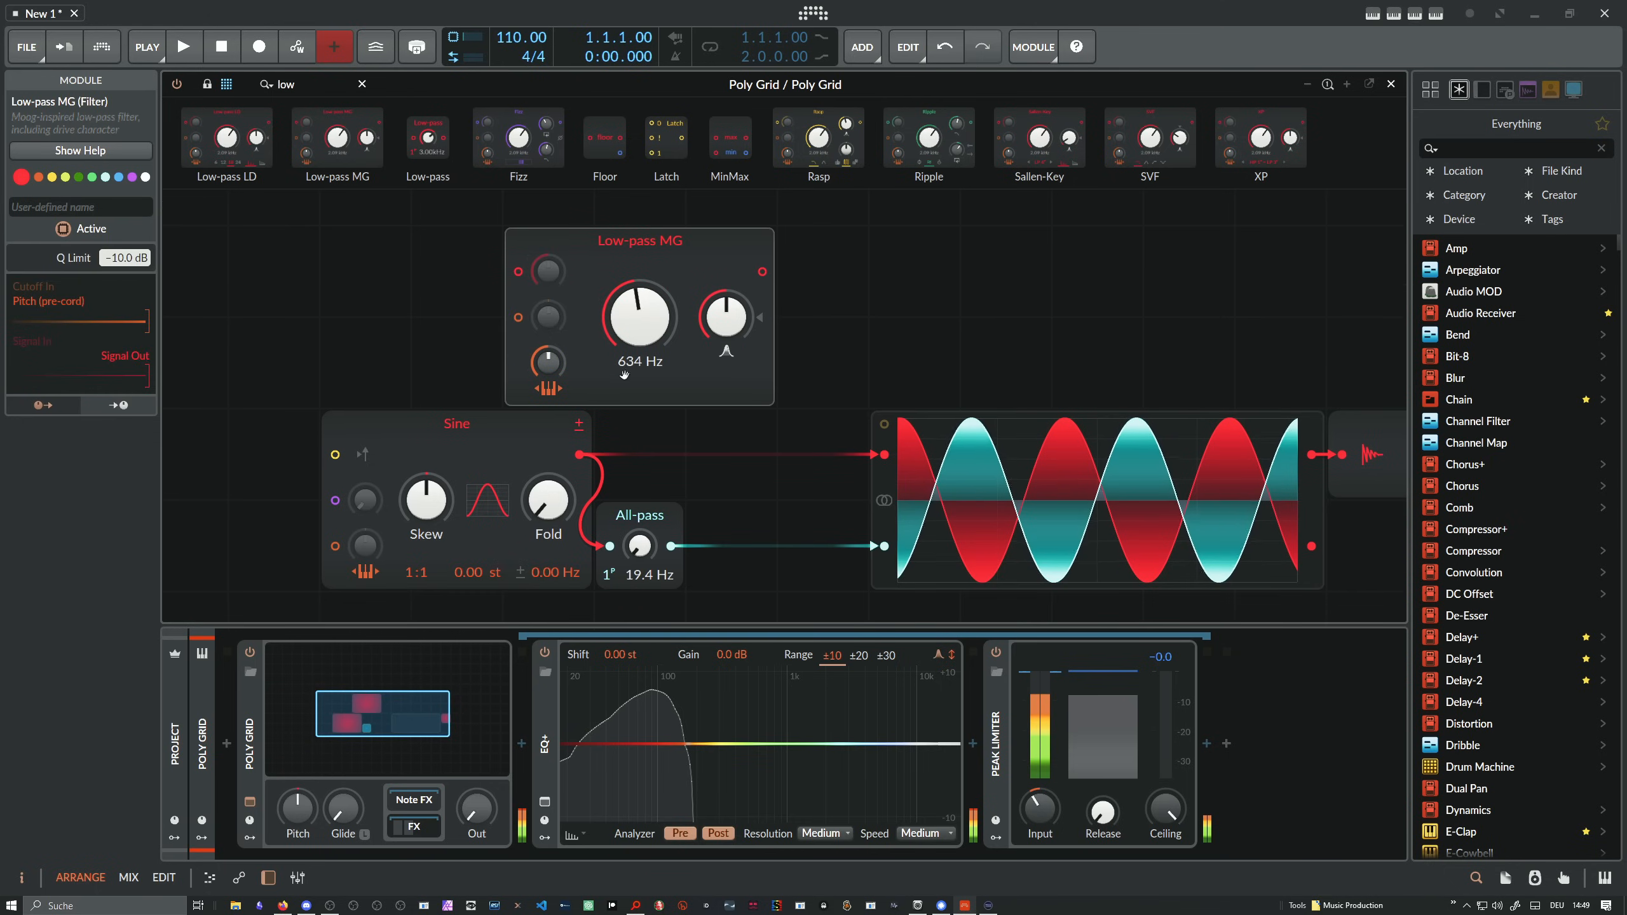
{"action": "left_click", "coordinate": [651, 517]}
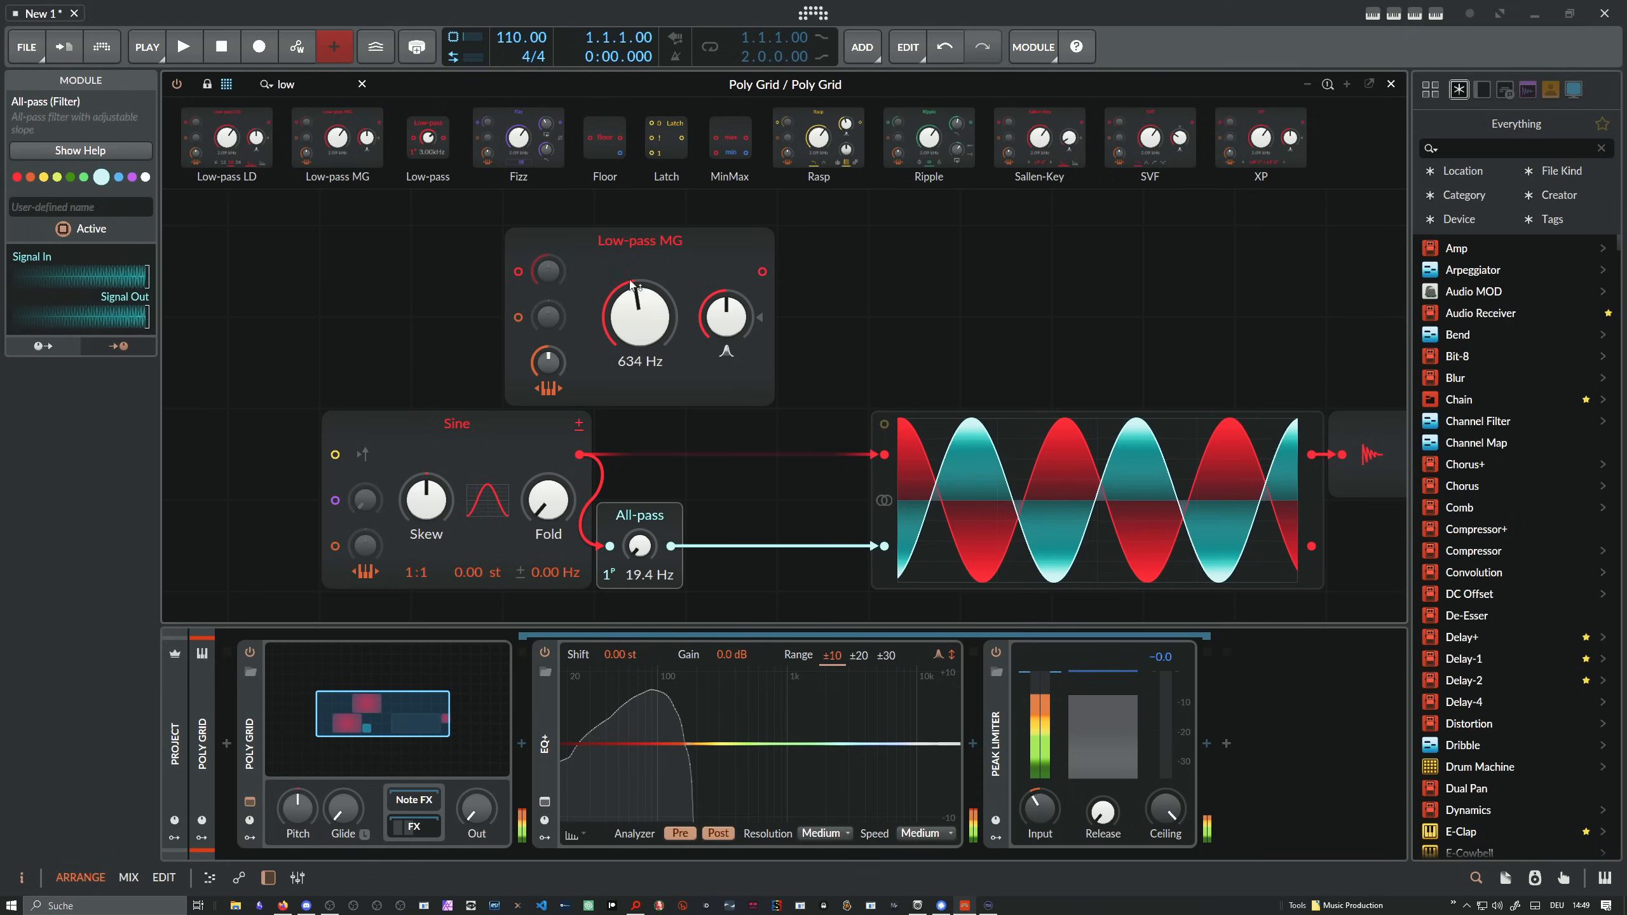
{"action": "left_click", "coordinate": [584, 243]}
{"action": "key", "text": "Delete"}
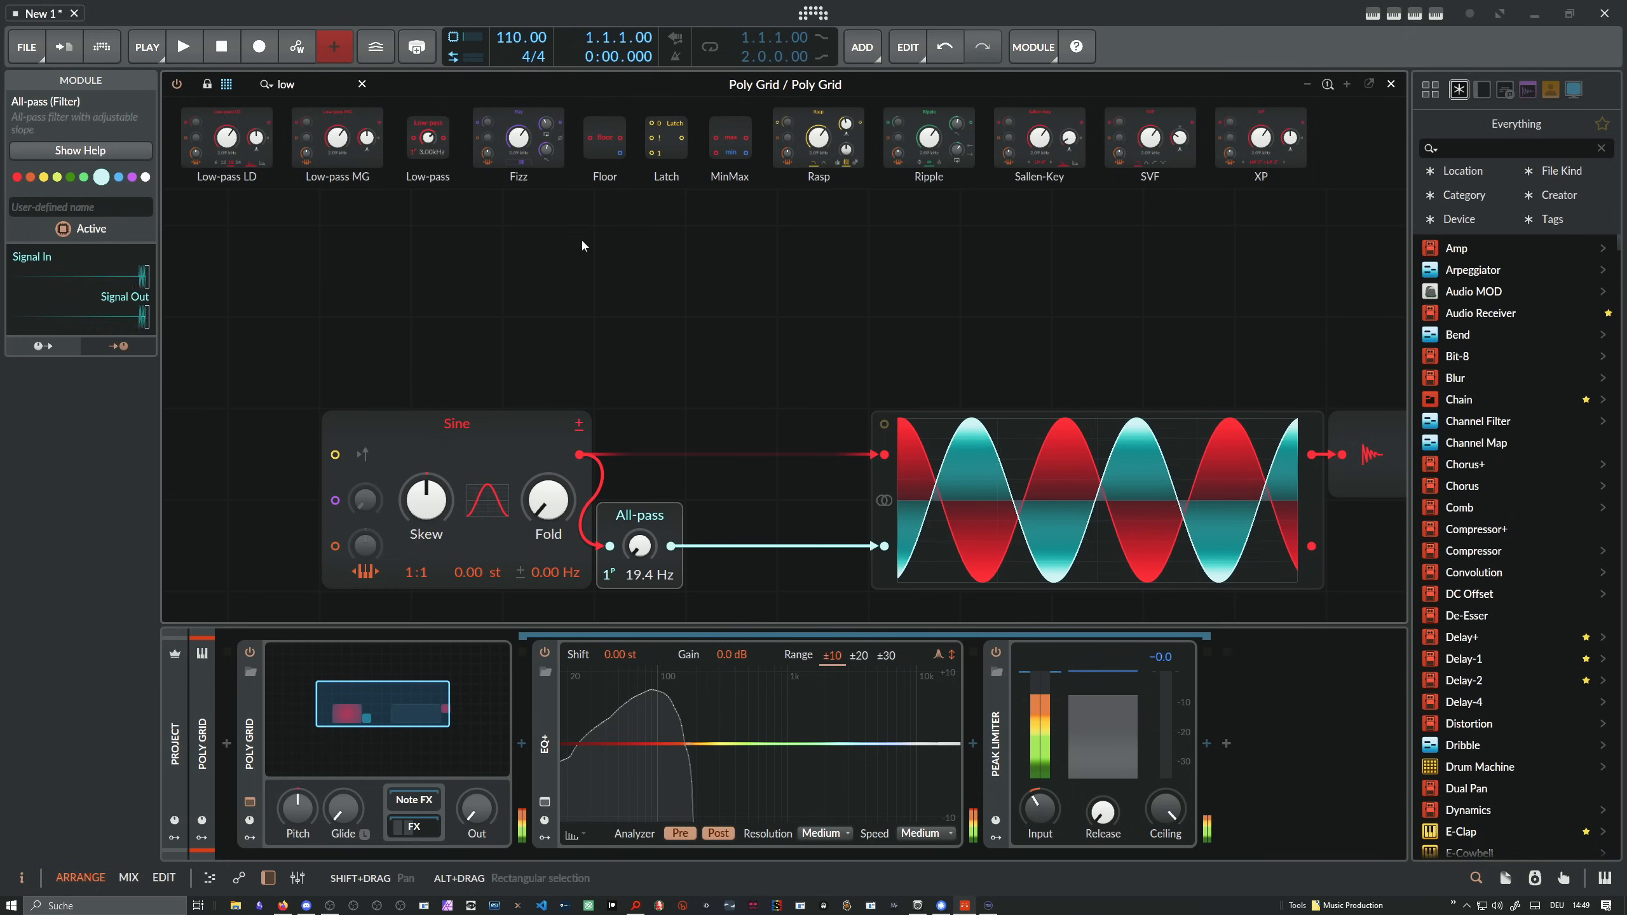
Replace the Sine oscillator with a Sawtooth oscillator
{"action": "left_click_drag", "start_coordinate": [582, 312], "coordinate": [683, 295]}
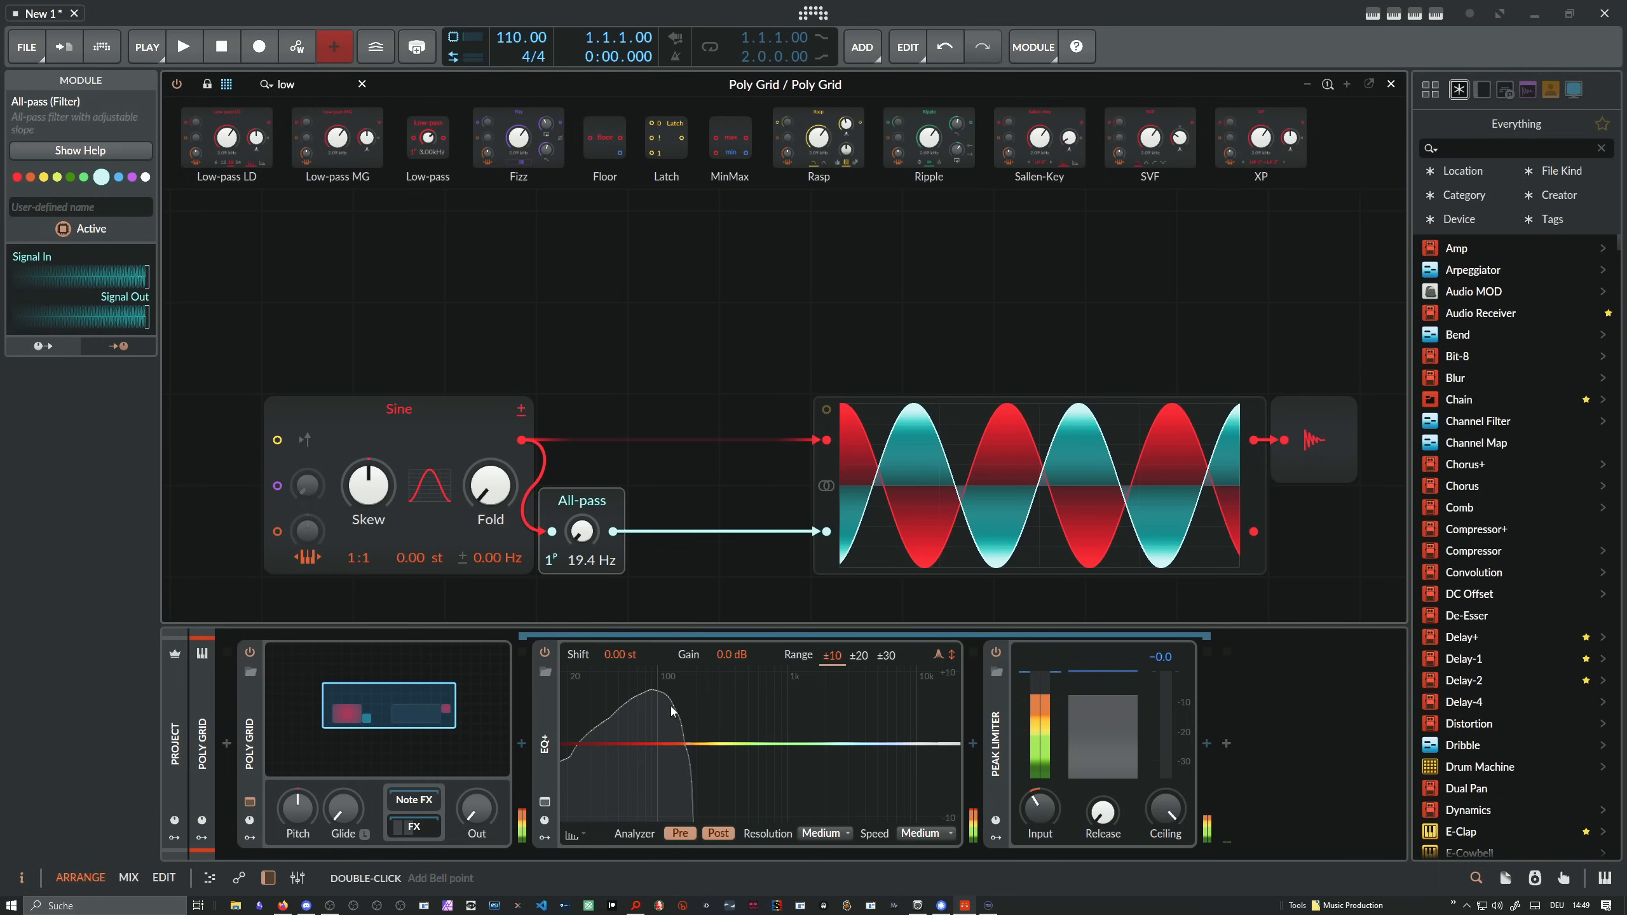
{"action": "left_click", "coordinate": [406, 423]}
{"action": "right_click", "coordinate": [407, 422]}
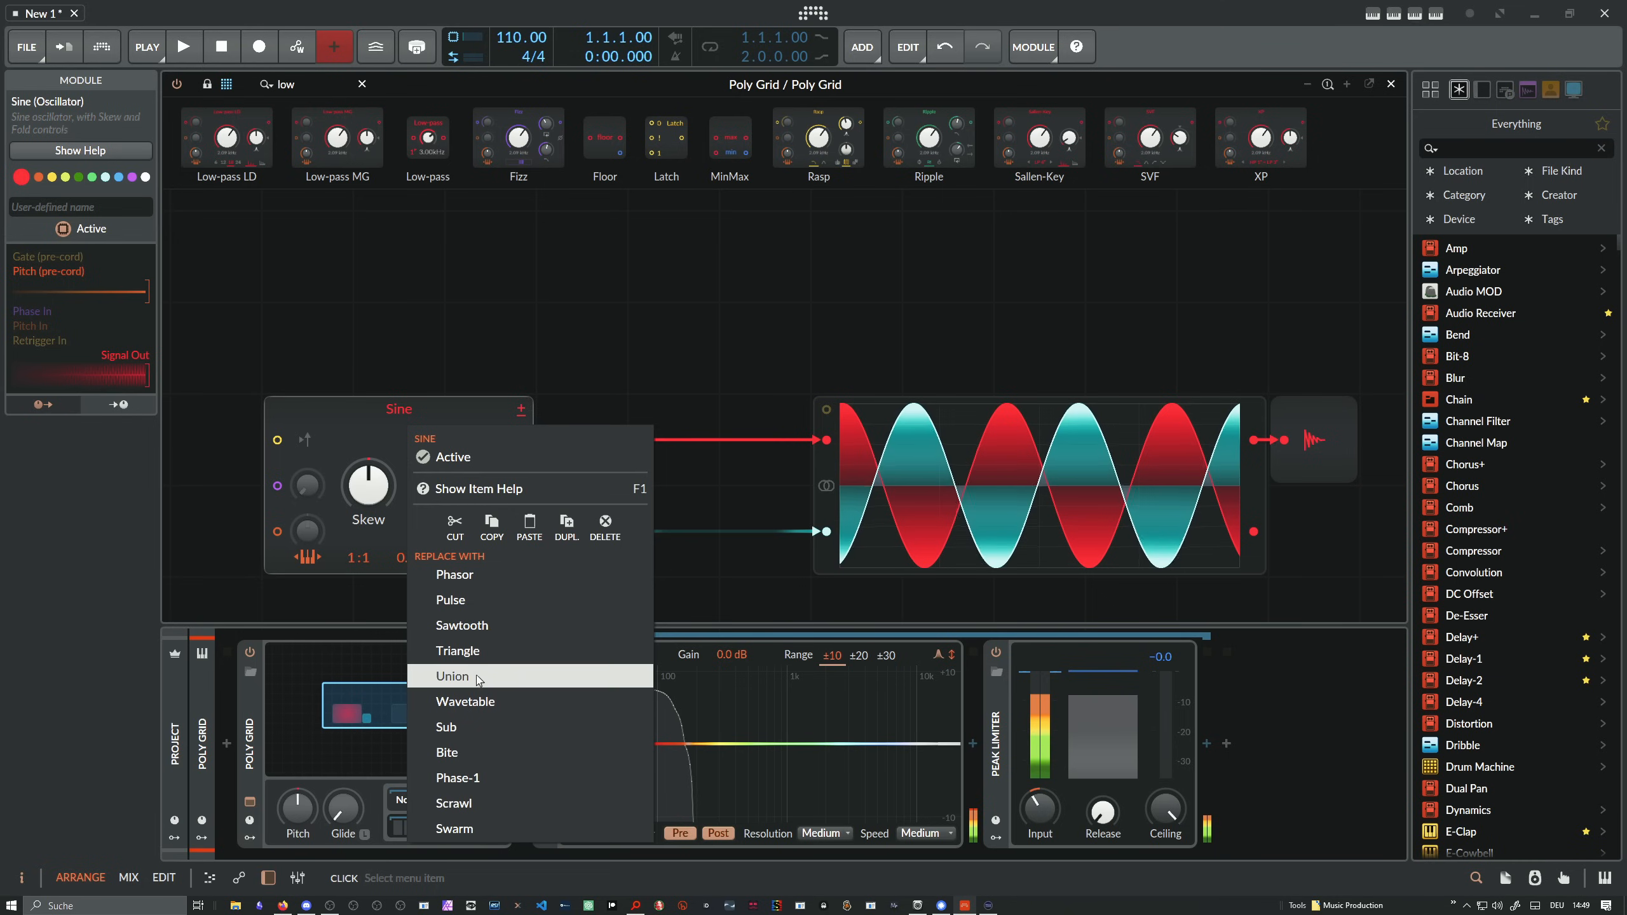
{"action": "left_click", "coordinate": [484, 625]}
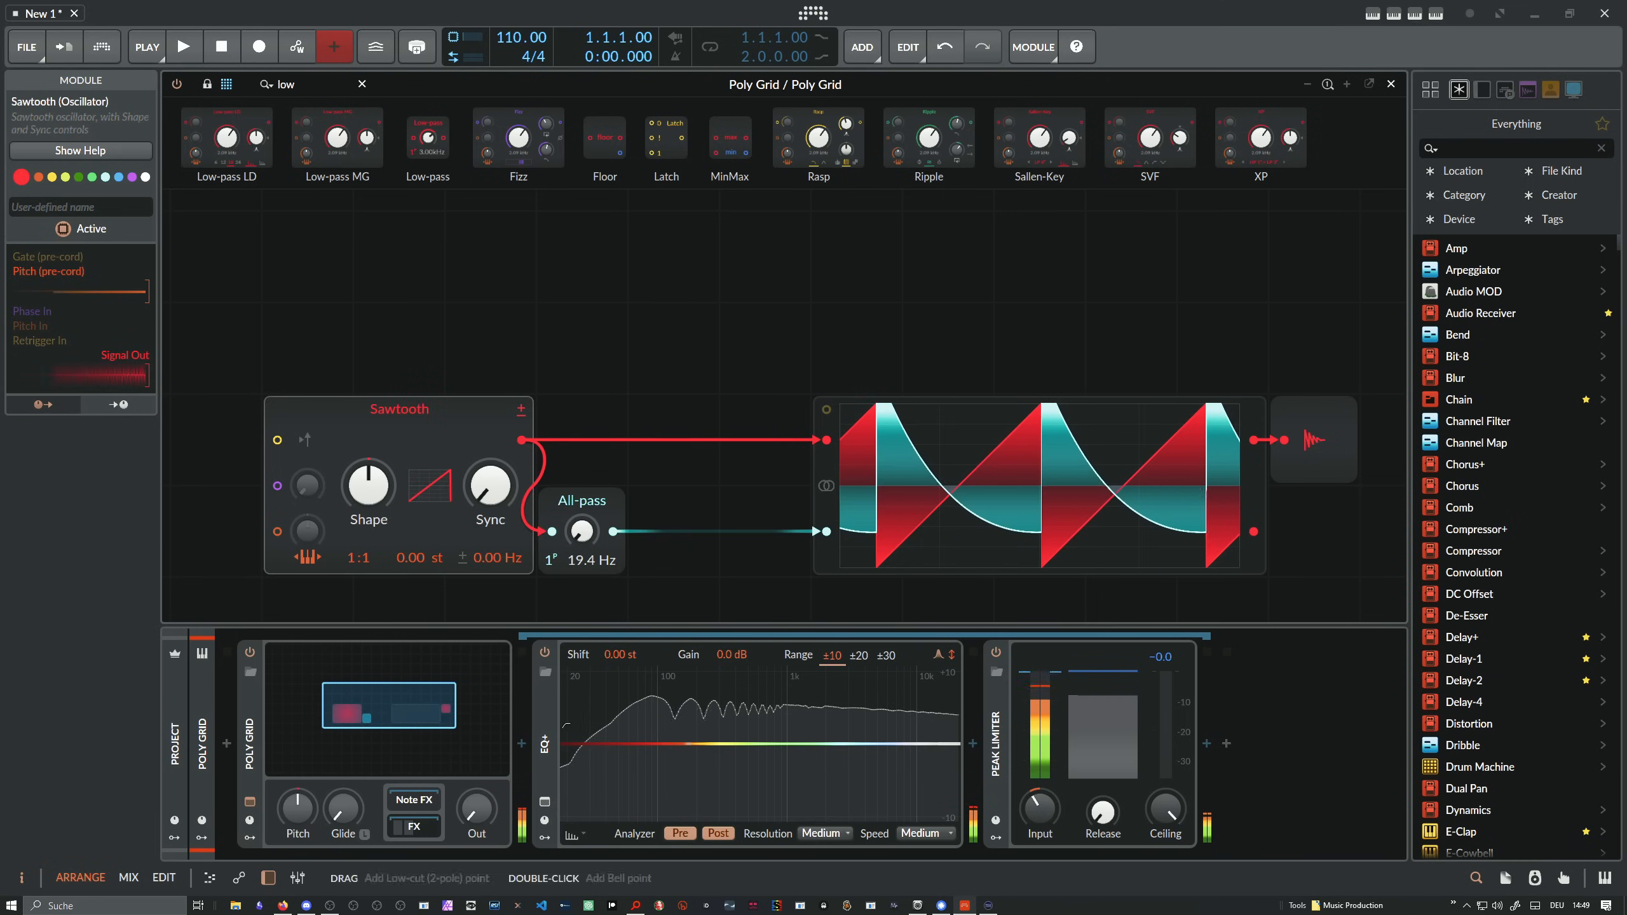
Set the EQ+ spectrum analyzer resolution to Huge and turn the Poly Grid output level down to -∞ dB
{"action": "left_click", "coordinate": [545, 716]}
{"action": "left_click", "coordinate": [122, 601]}
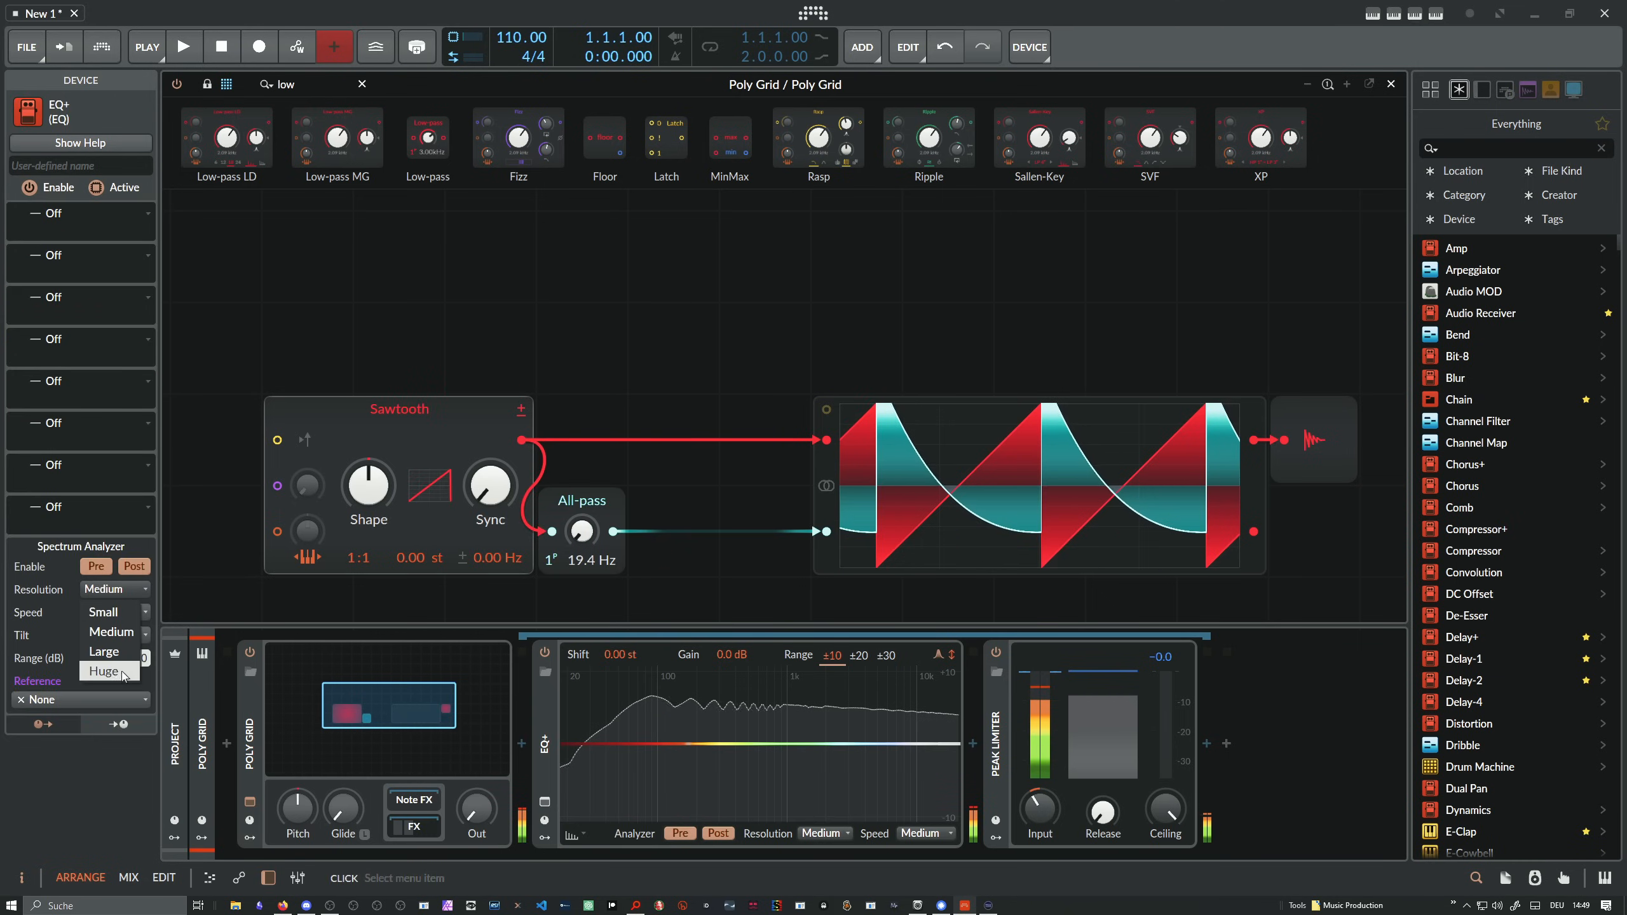
{"action": "left_click", "coordinate": [121, 677]}
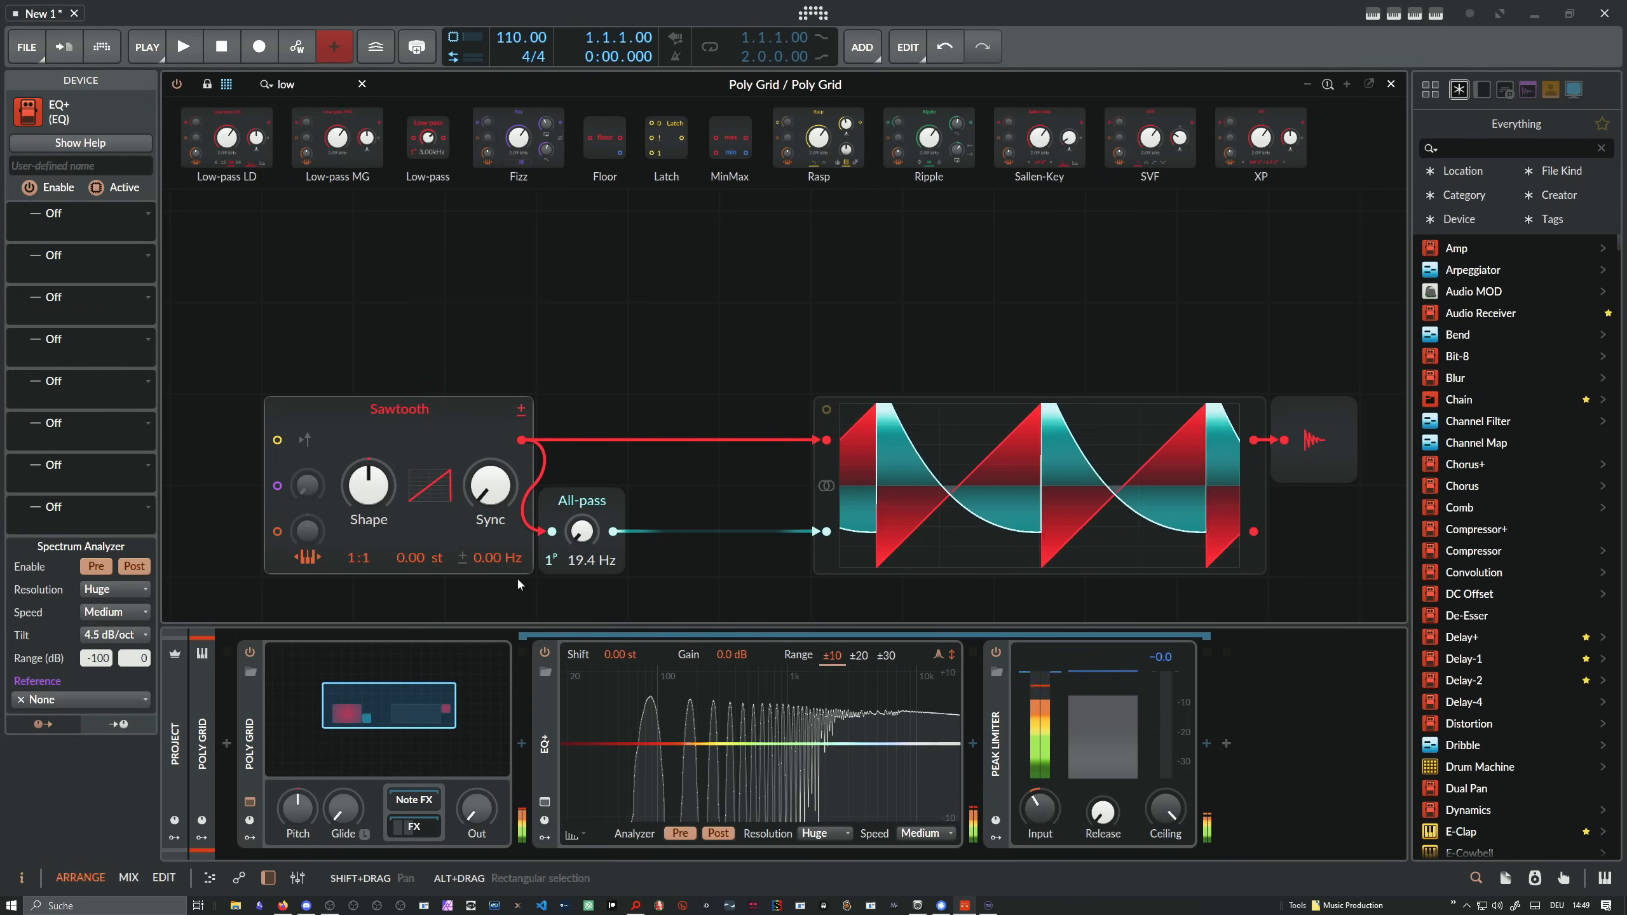
{"action": "left_click_drag", "start_coordinate": [476, 809], "coordinate": [477, 812]}
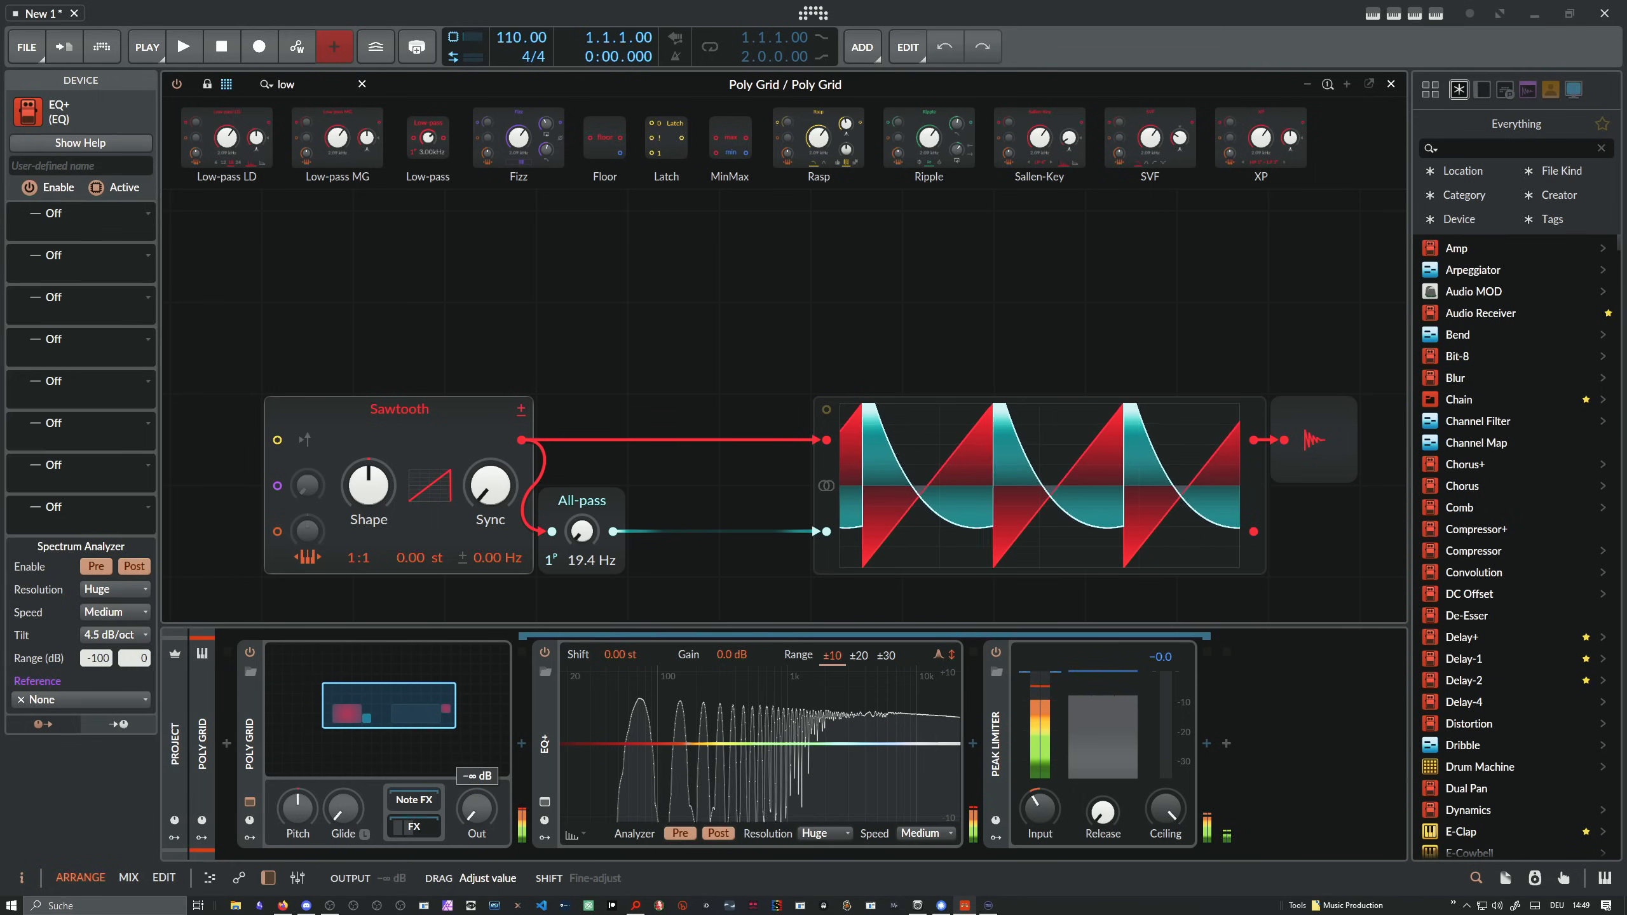
Delete the oscilloscope module, leaving the Sawtooth feeding the audio output directly
{"action": "left_click", "coordinate": [825, 470]}
{"action": "key", "text": "Delete"}
{"action": "left_click_drag", "start_coordinate": [613, 384], "coordinate": [643, 322]}
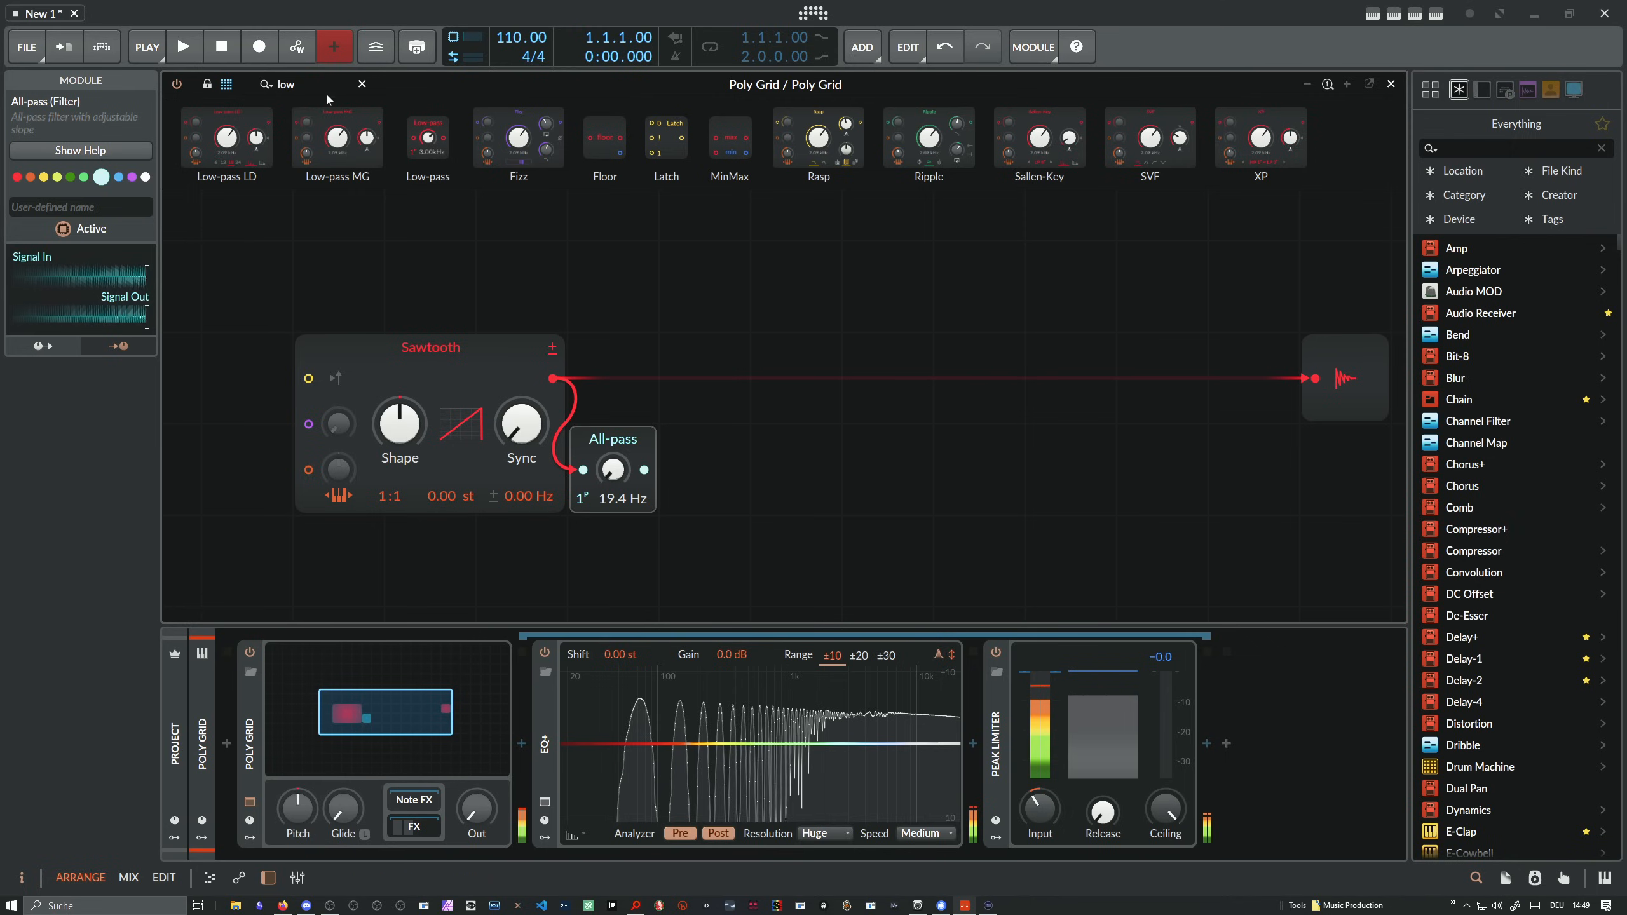
Insert a Blend module between the Sawtooth and the audio output, and patch the All-pass output into its second input
{"action": "left_click_drag", "start_coordinate": [307, 86], "coordinate": [874, 365]}
{"action": "type", "text": "blend"}
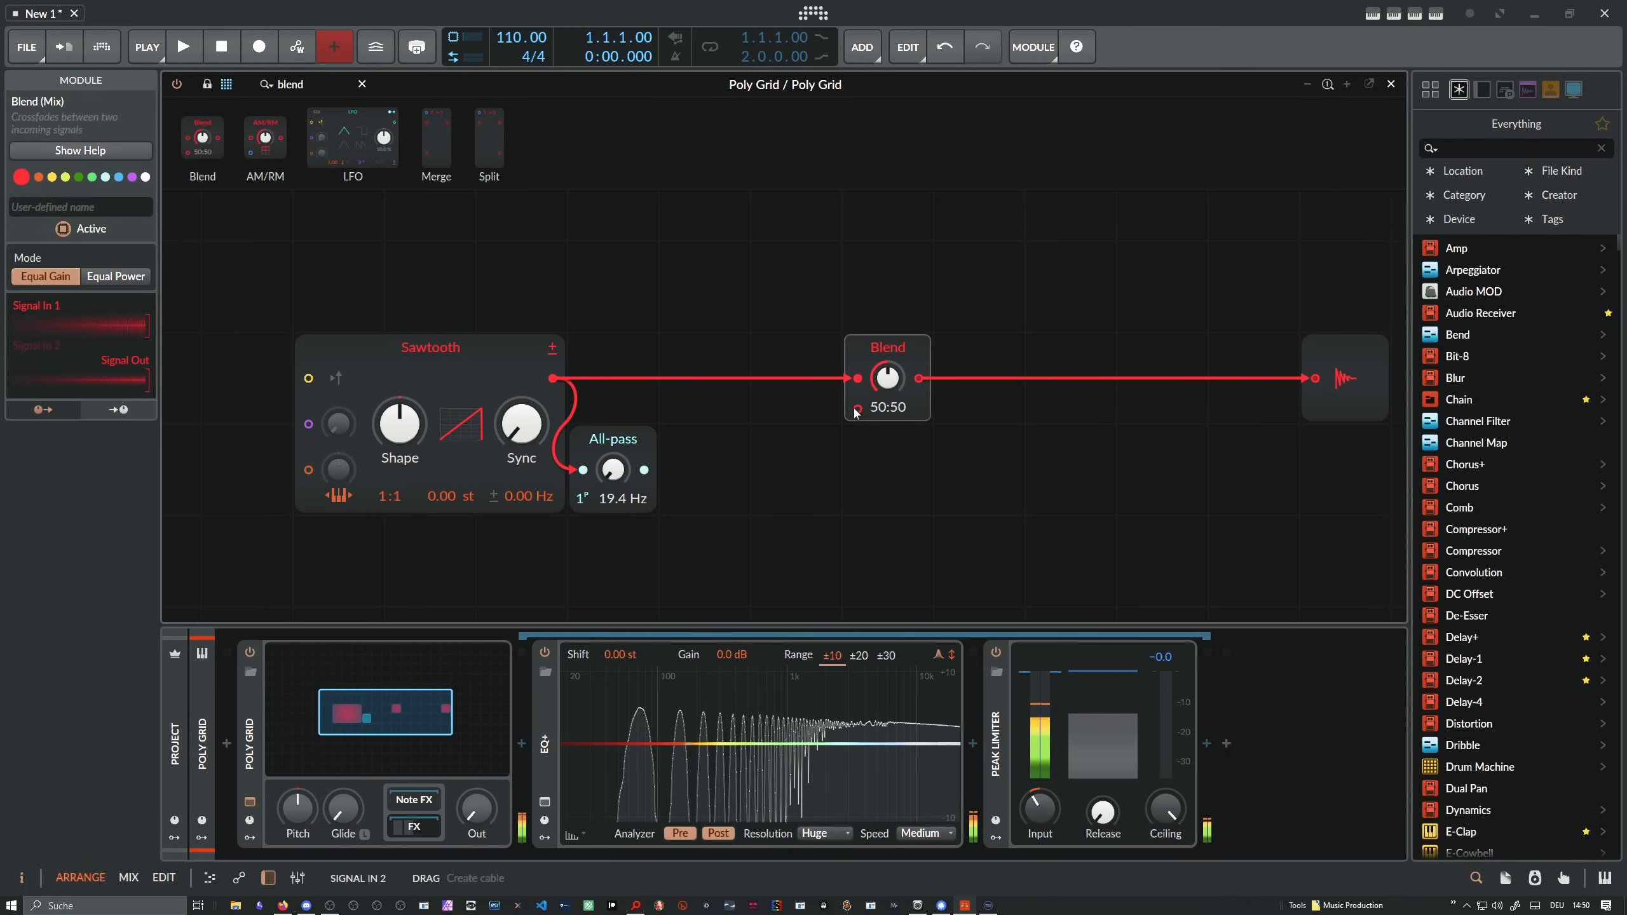
{"action": "left_click", "coordinate": [636, 451]}
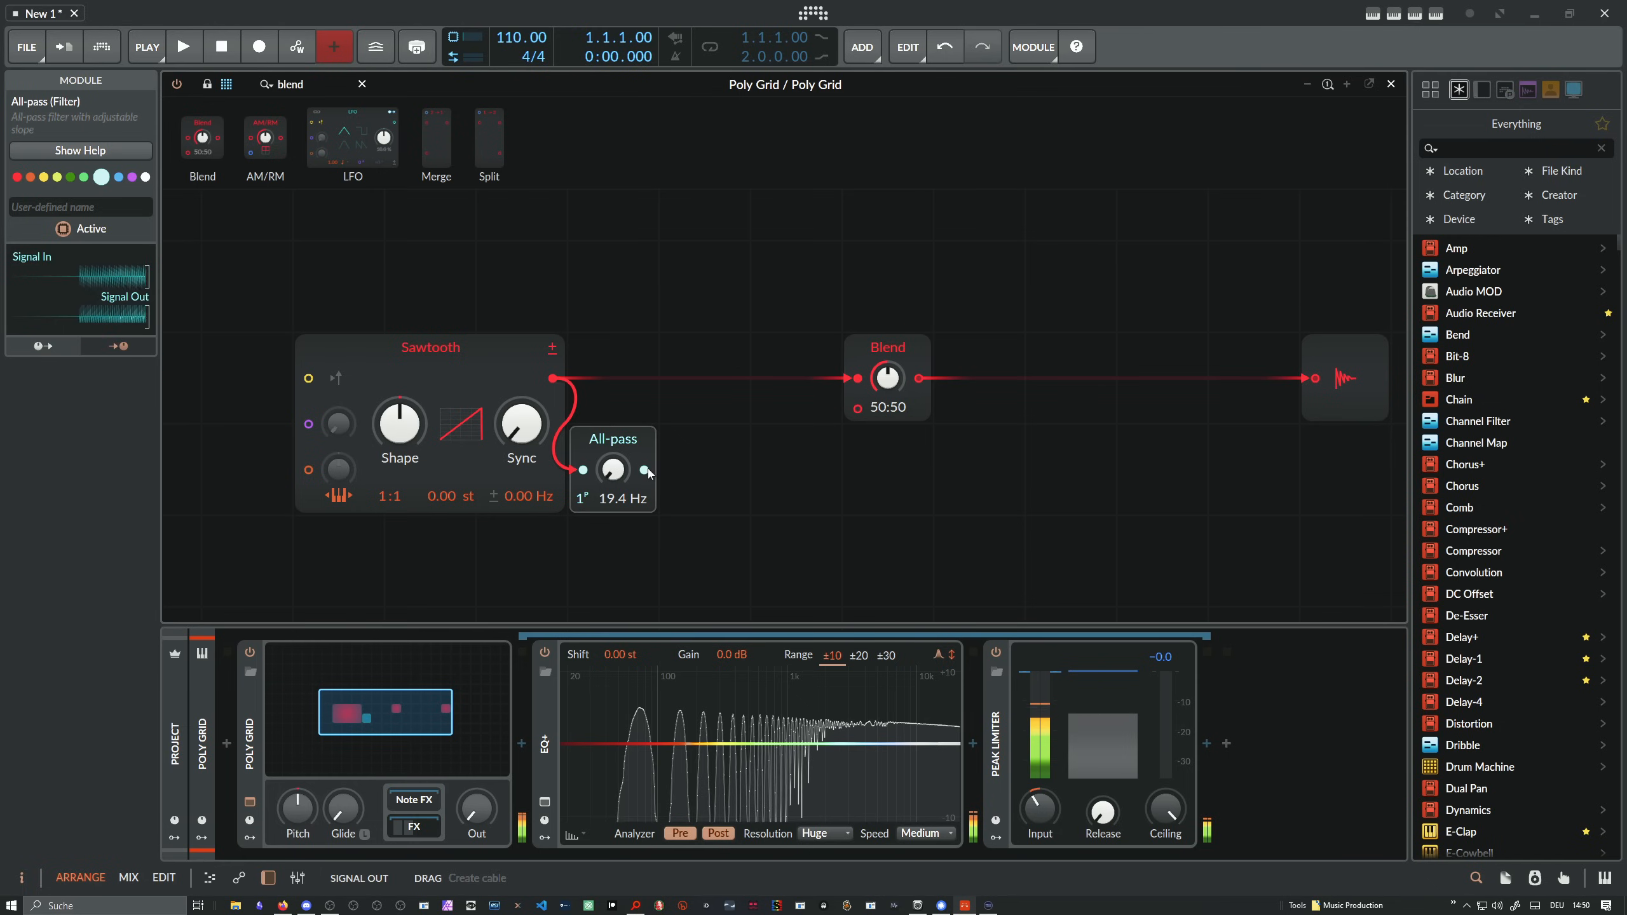
{"action": "left_click_drag", "start_coordinate": [644, 470], "coordinate": [858, 408]}
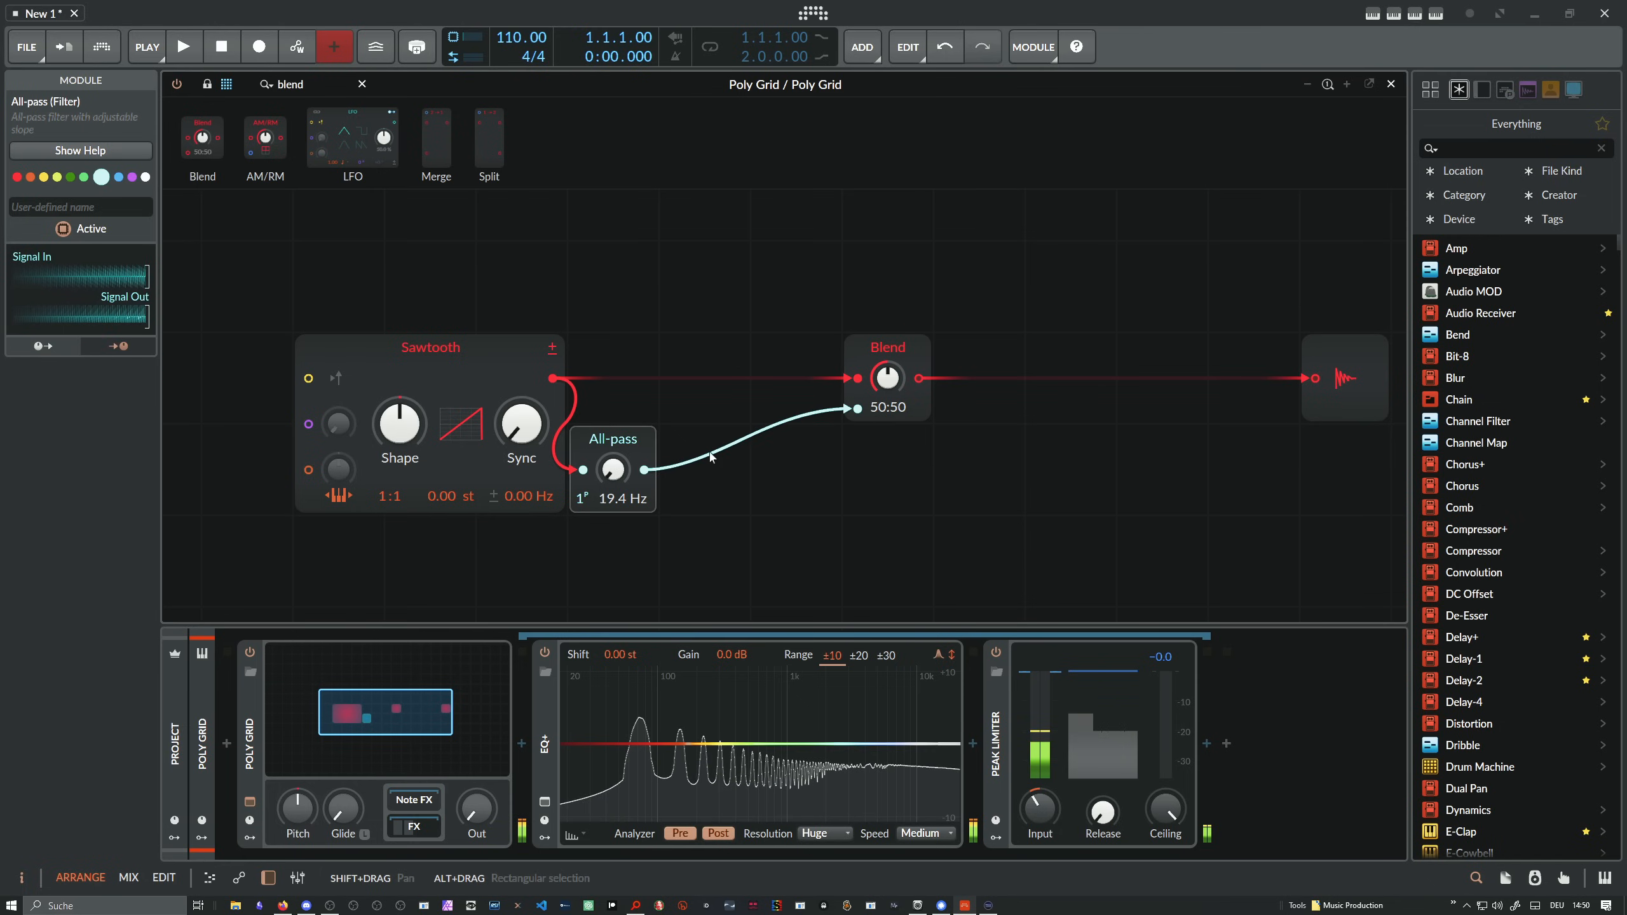
Raise the Poly Grid output level and sweep the All-pass cutoff through 356 Hz and 181 Hz, ending at 19.4 Hz
{"action": "left_click_drag", "start_coordinate": [614, 470], "coordinate": [614, 434]}
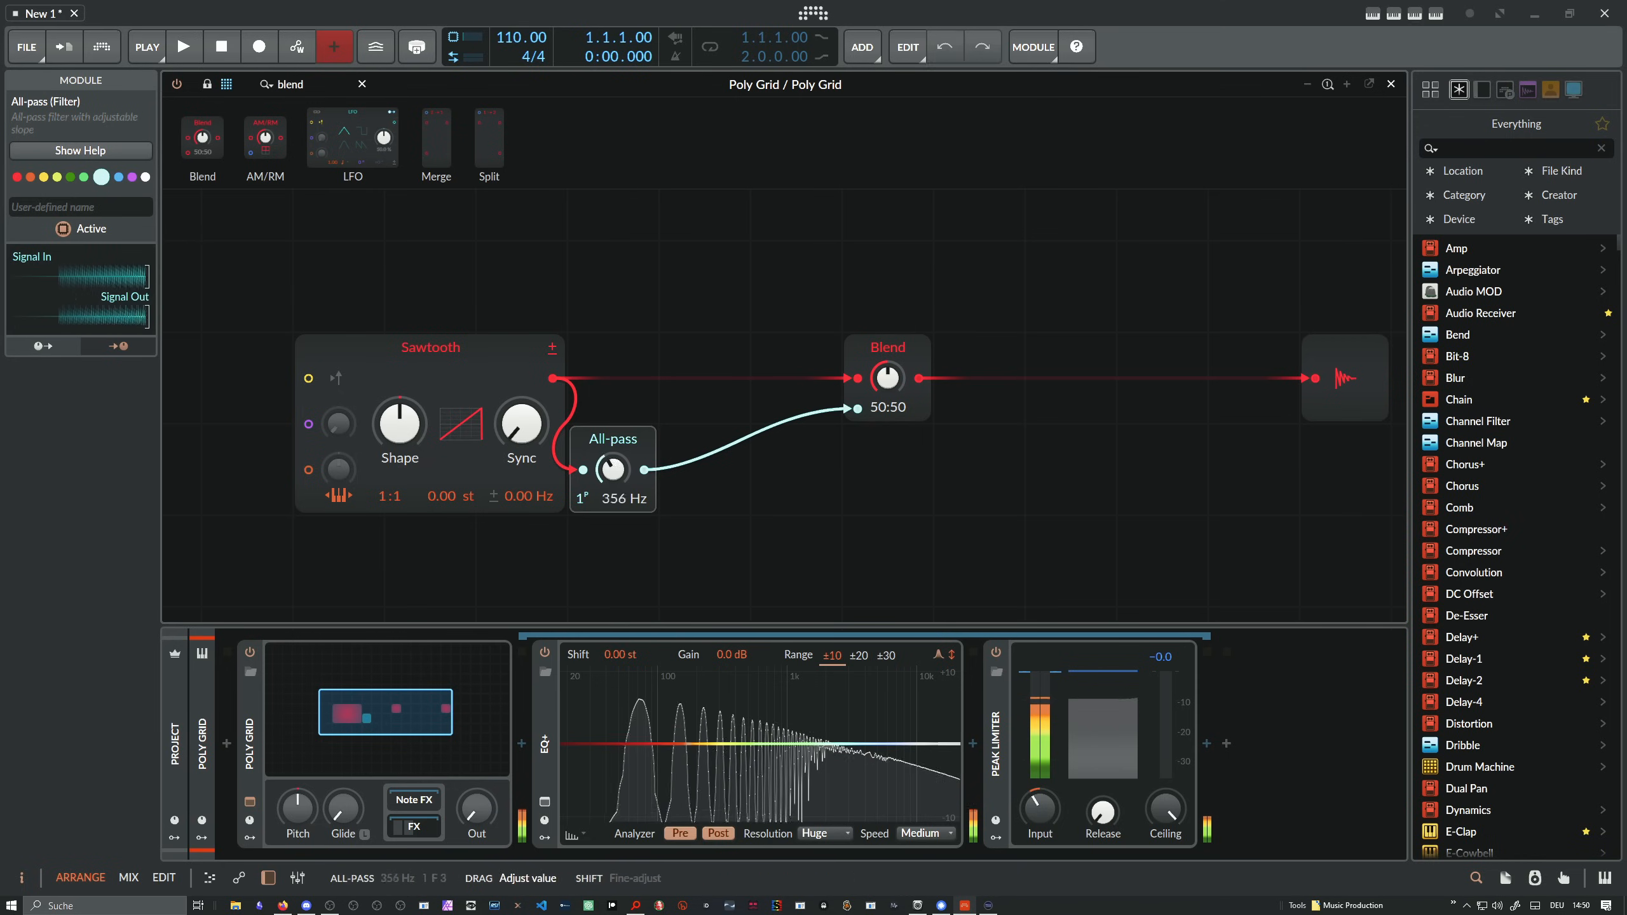
{"action": "left_click_drag", "start_coordinate": [614, 447], "coordinate": [614, 442]}
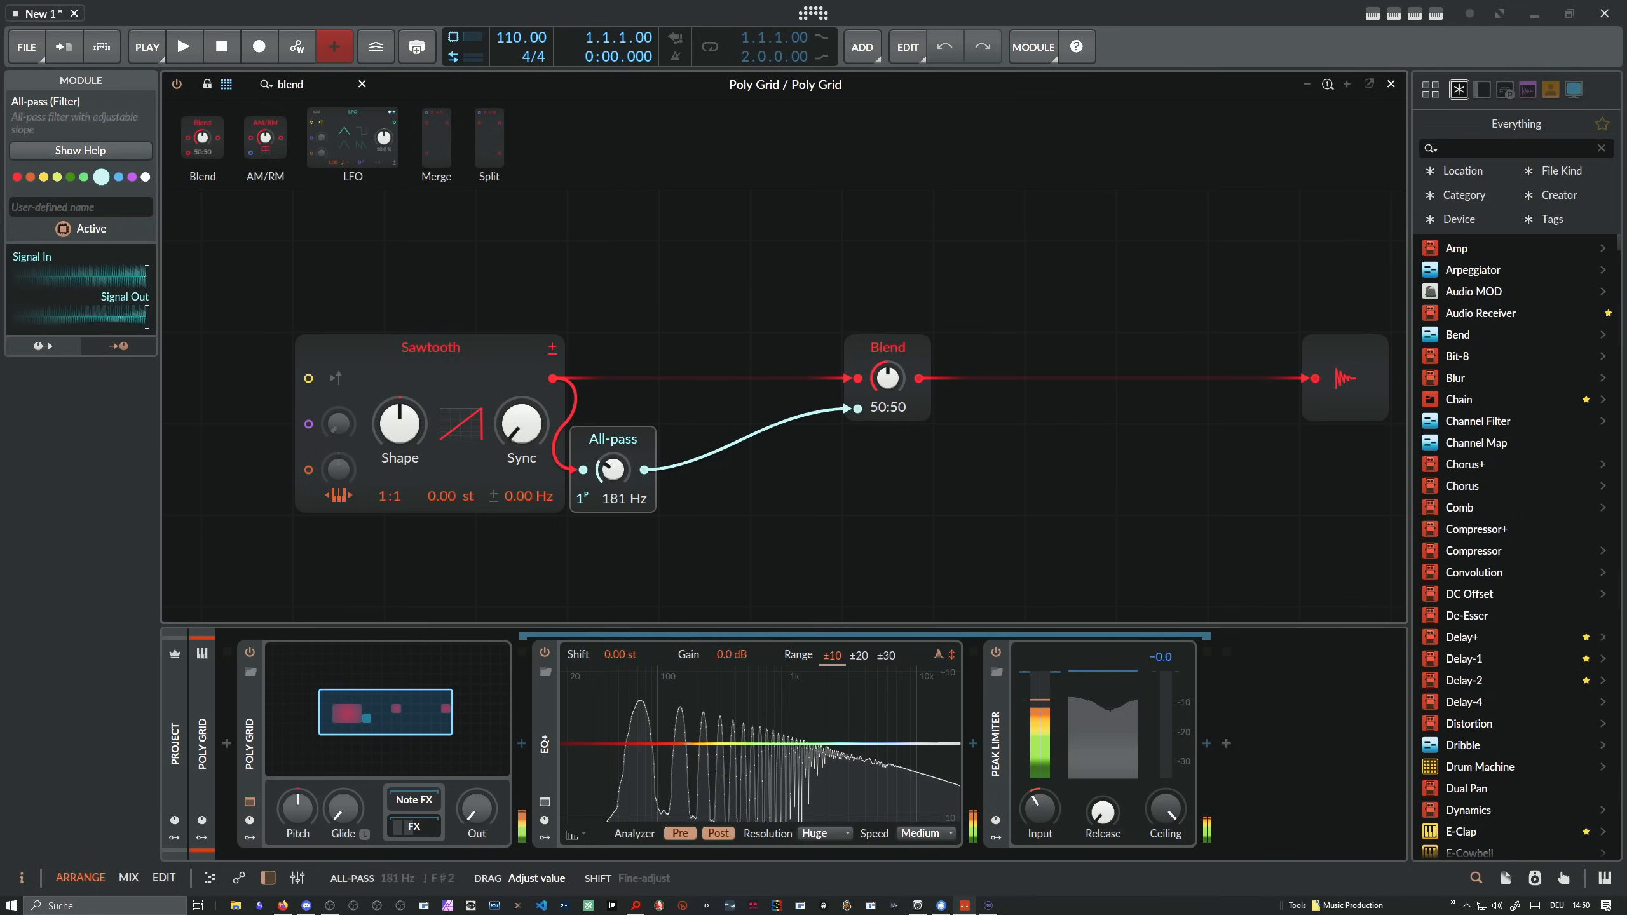
{"action": "left_click_drag", "start_coordinate": [478, 814], "coordinate": [478, 754]}
{"action": "left_click_drag", "start_coordinate": [614, 470], "coordinate": [613, 513]}
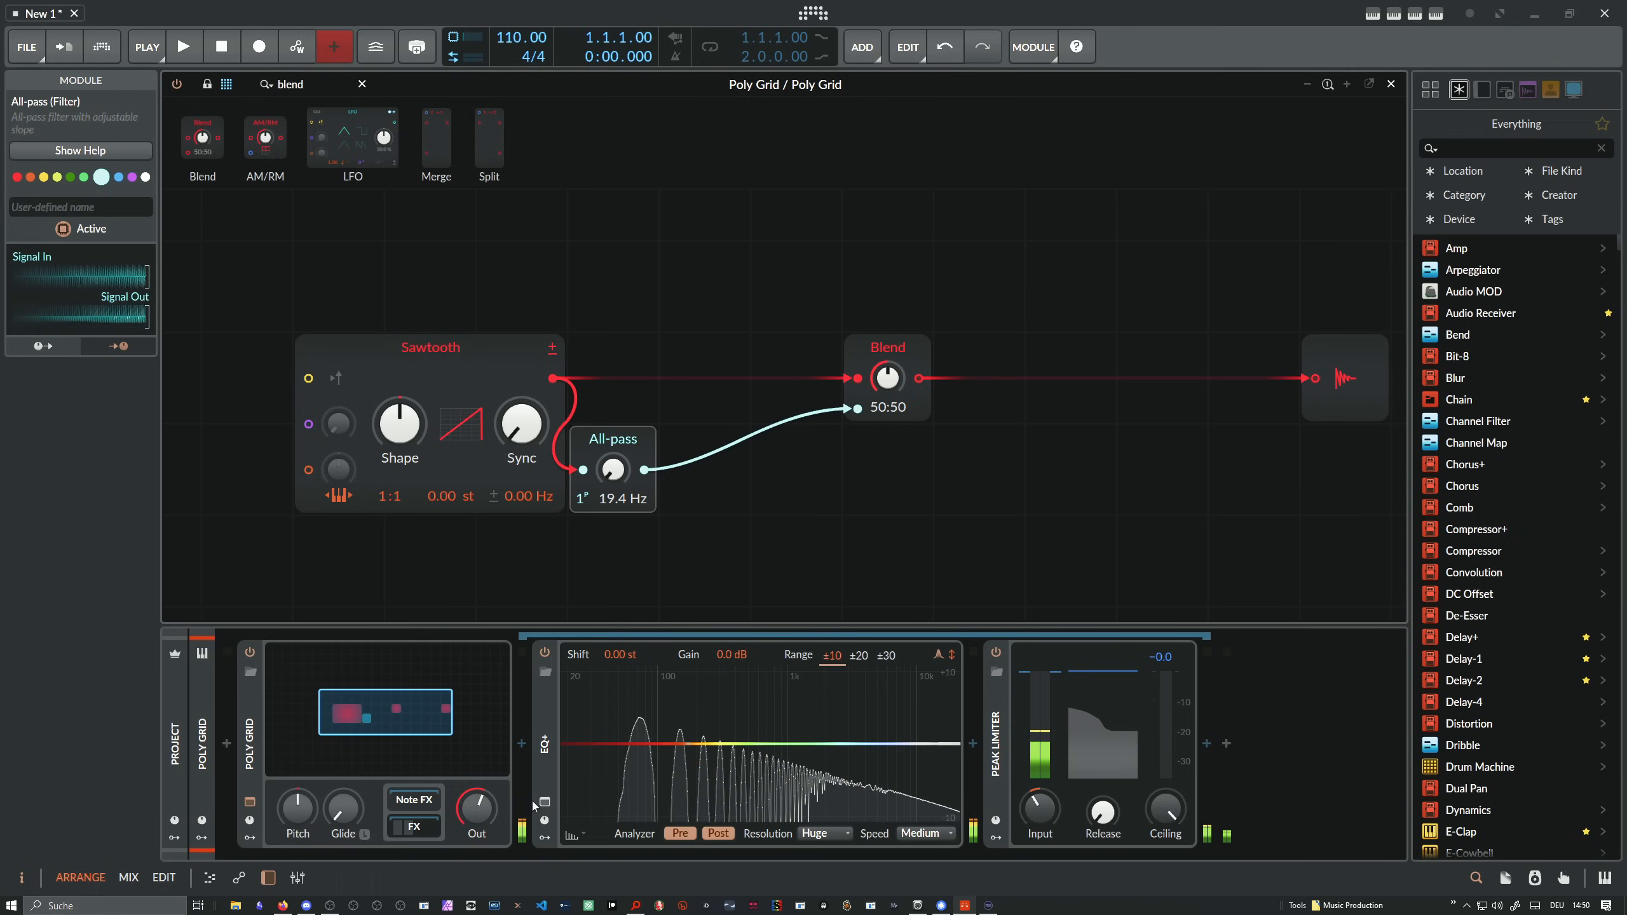
Add an Oscilloscope in Pitch mode, and feed the Sawtooth and All-pass outputs into its first and second inputs
{"action": "left_click_drag", "start_coordinate": [314, 86], "coordinate": [1012, 363]}
{"action": "type", "text": "osc"}
{"action": "left_click", "coordinate": [965, 367]}
{"action": "left_click", "coordinate": [128, 263]}
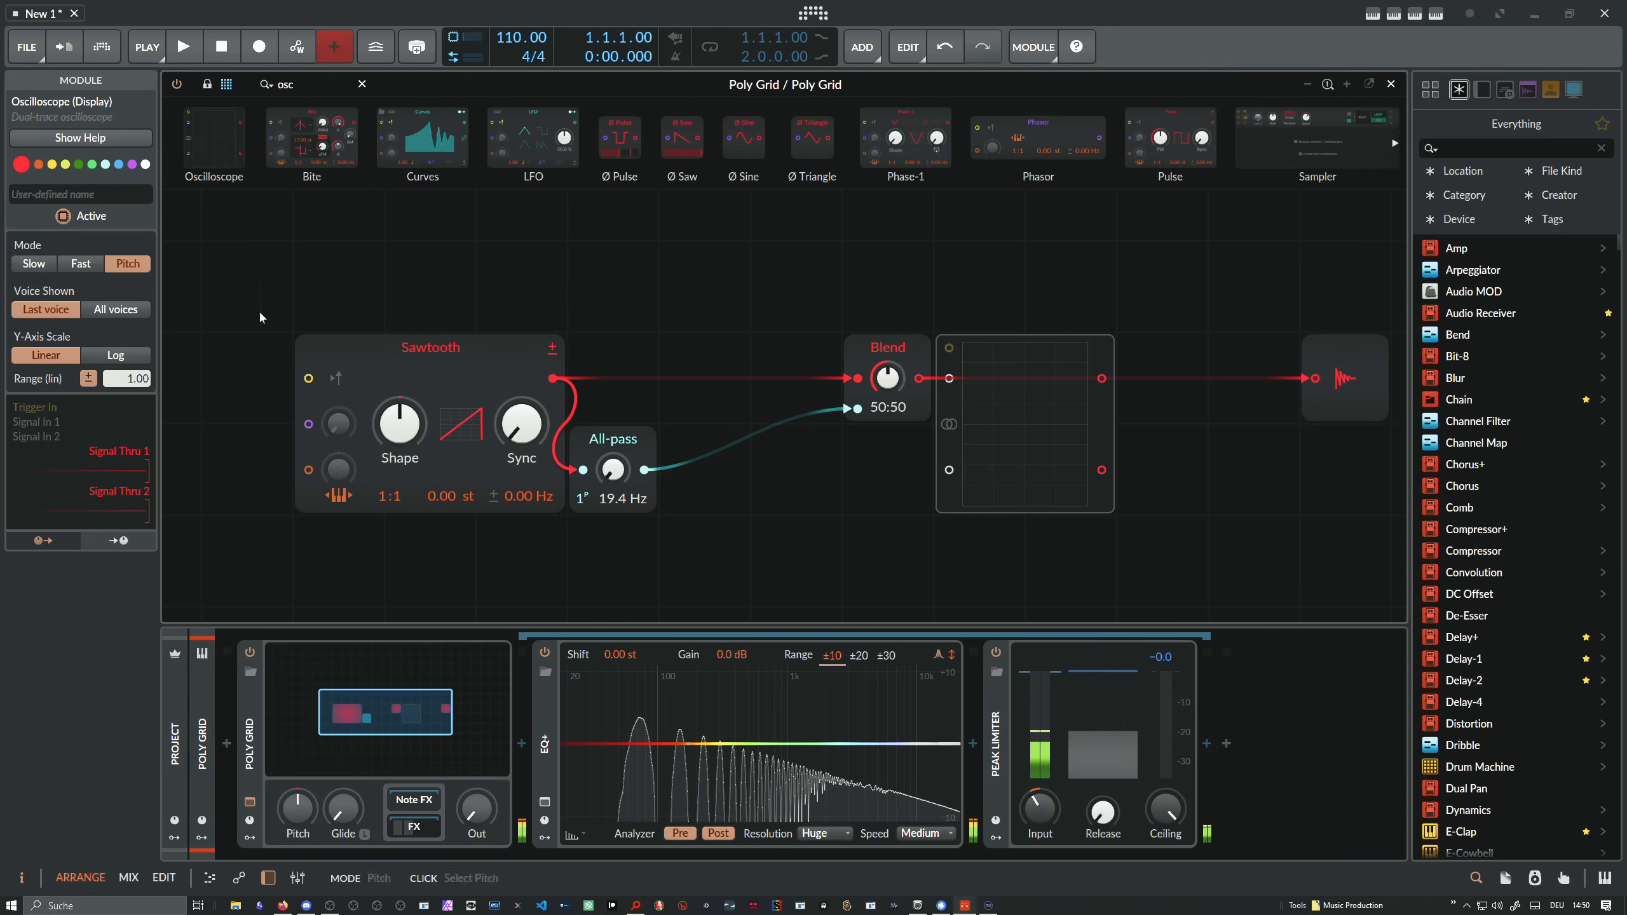
{"action": "left_click_drag", "start_coordinate": [555, 379], "coordinate": [949, 379]}
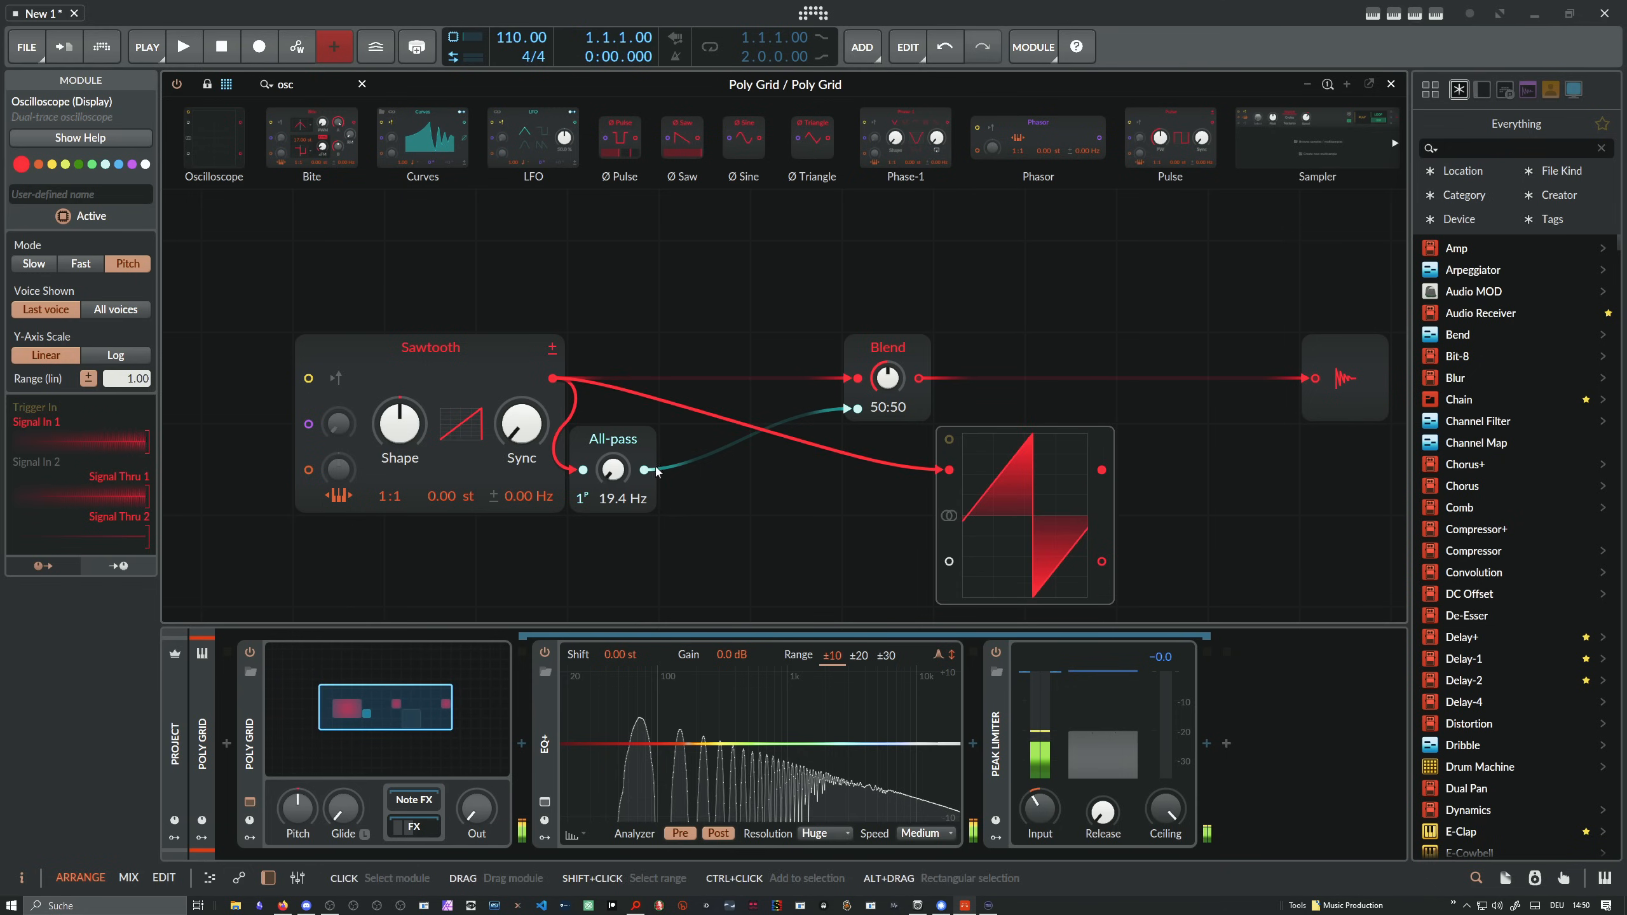
{"action": "mouse_move", "coordinate": [644, 470]}
{"action": "left_mouse_down"}
{"action": "mouse_move", "coordinate": [865, 477]}
{"action": "mouse_move", "coordinate": [951, 561]}
{"action": "left_mouse_up"}
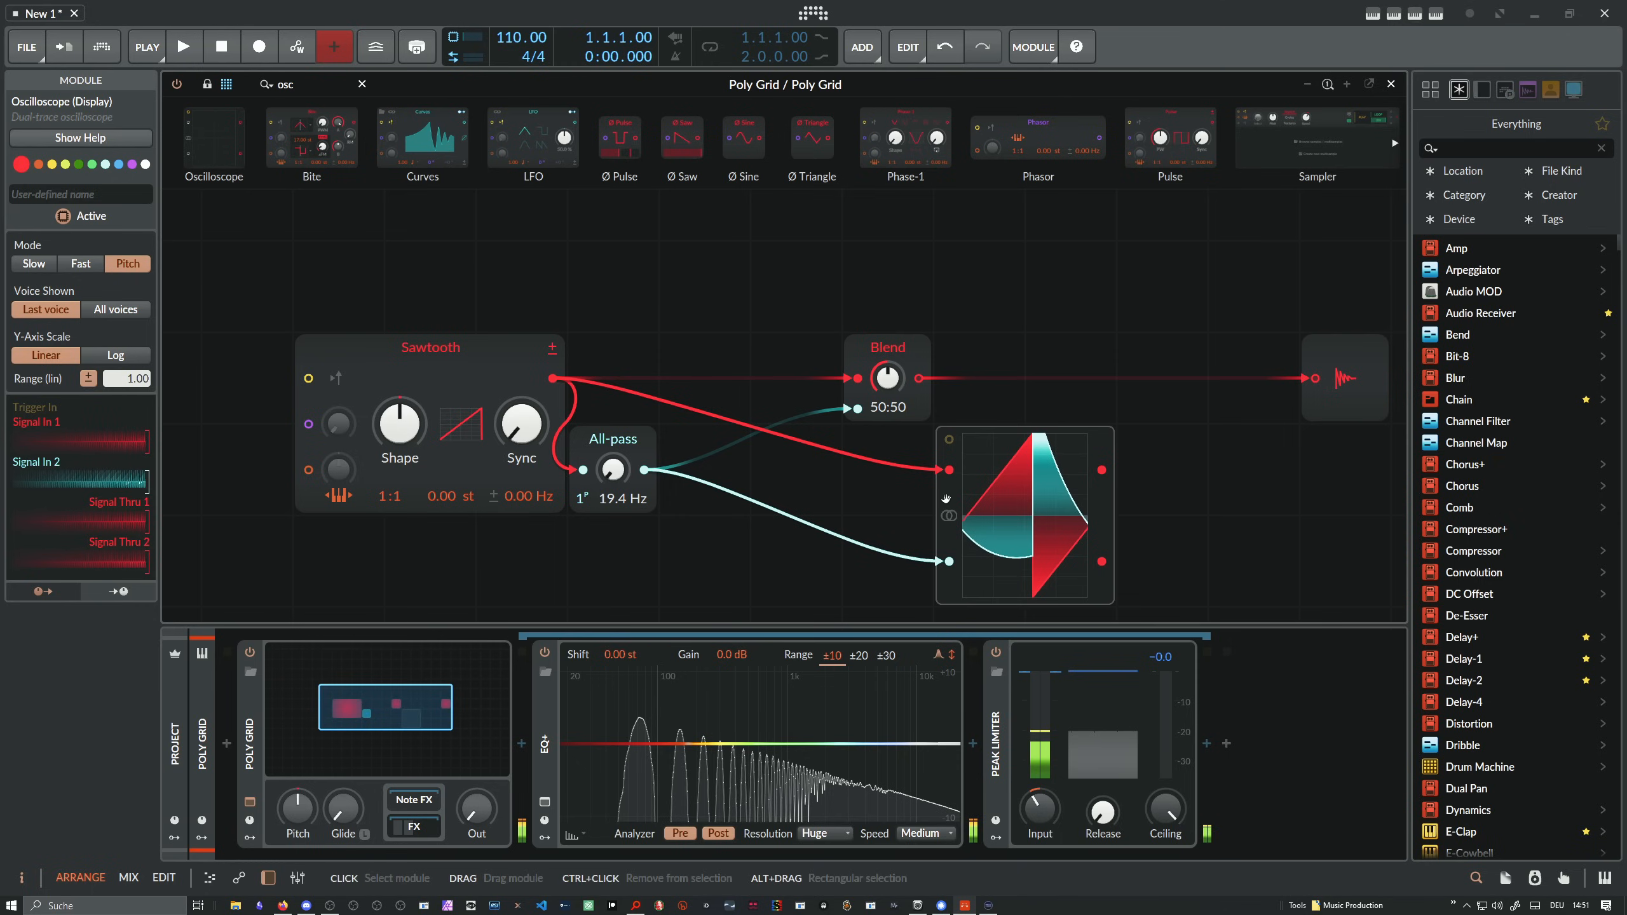
Delete the Oscilloscope and move the Blend module next to the Sawtooth and All-pass
{"action": "key", "text": "Delete"}
{"action": "left_click_drag", "start_coordinate": [888, 347], "coordinate": [705, 347]}
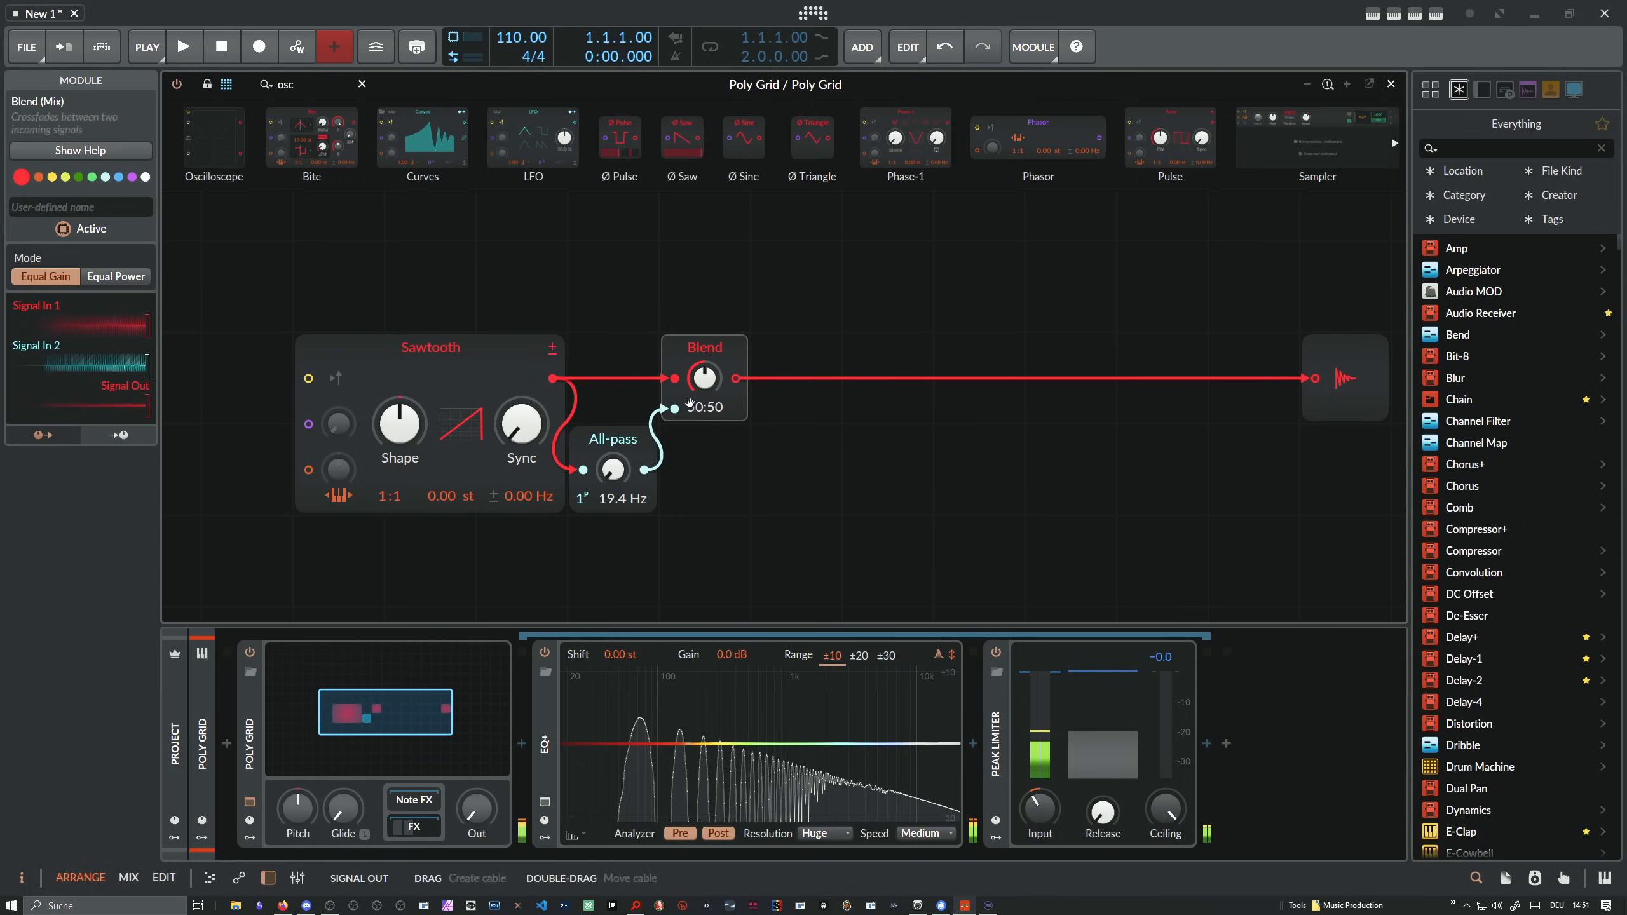
Duplicate the All-pass and Blend pair as a second stage, fed by the first Blend's output
{"action": "left_click", "coordinate": [620, 440]}
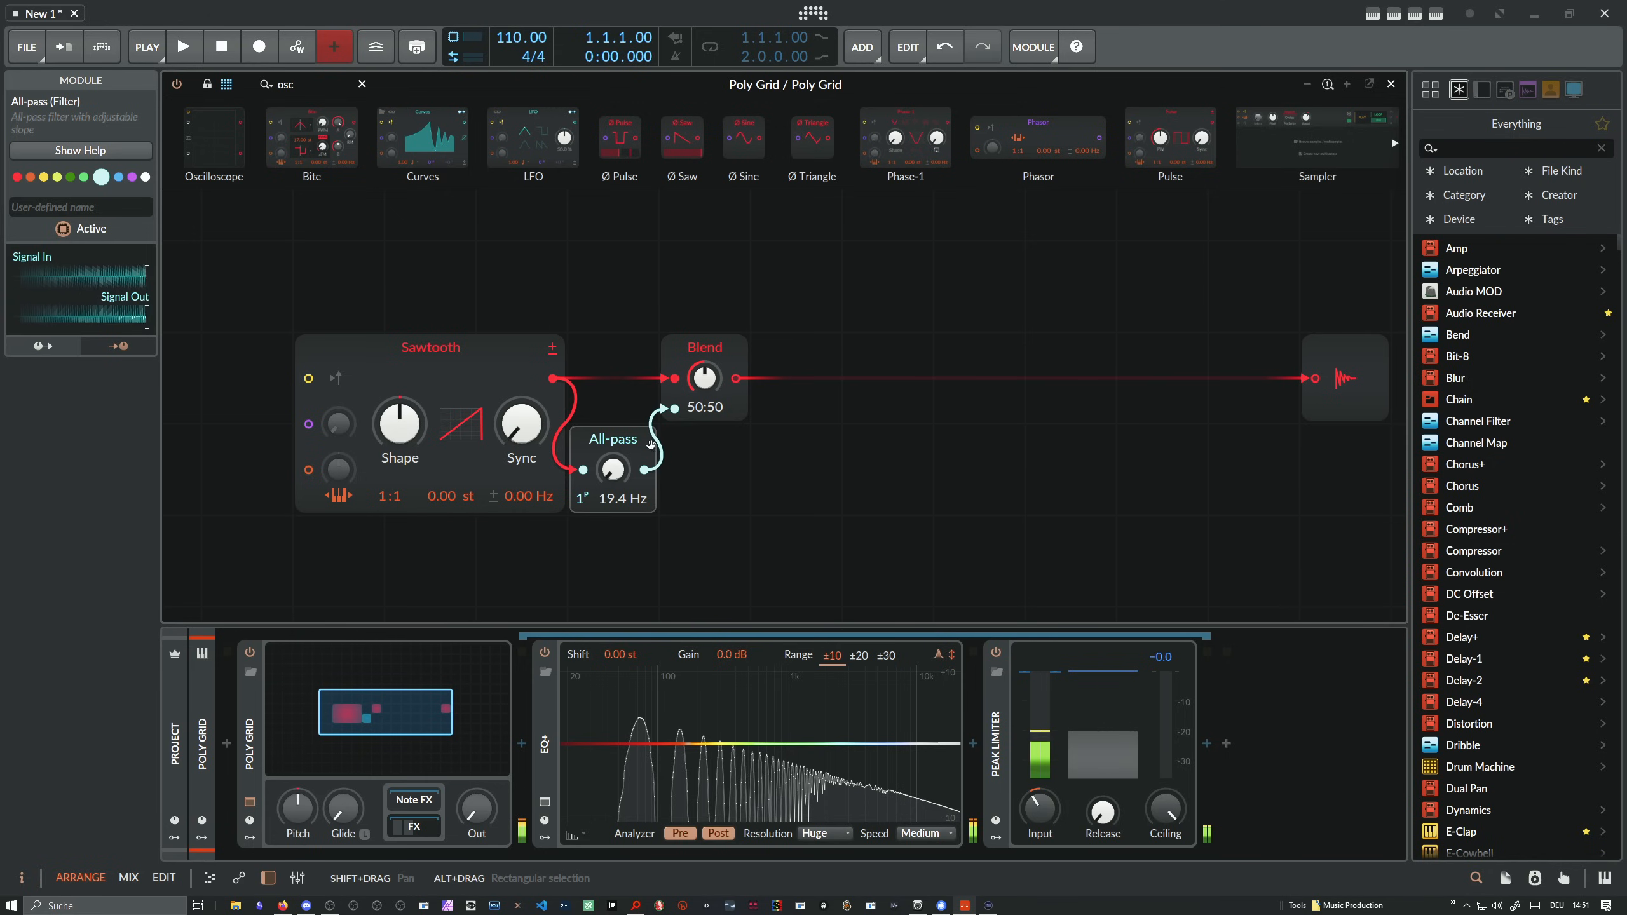
{"action": "left_click_drag", "start_coordinate": [769, 485], "coordinate": [631, 347]}
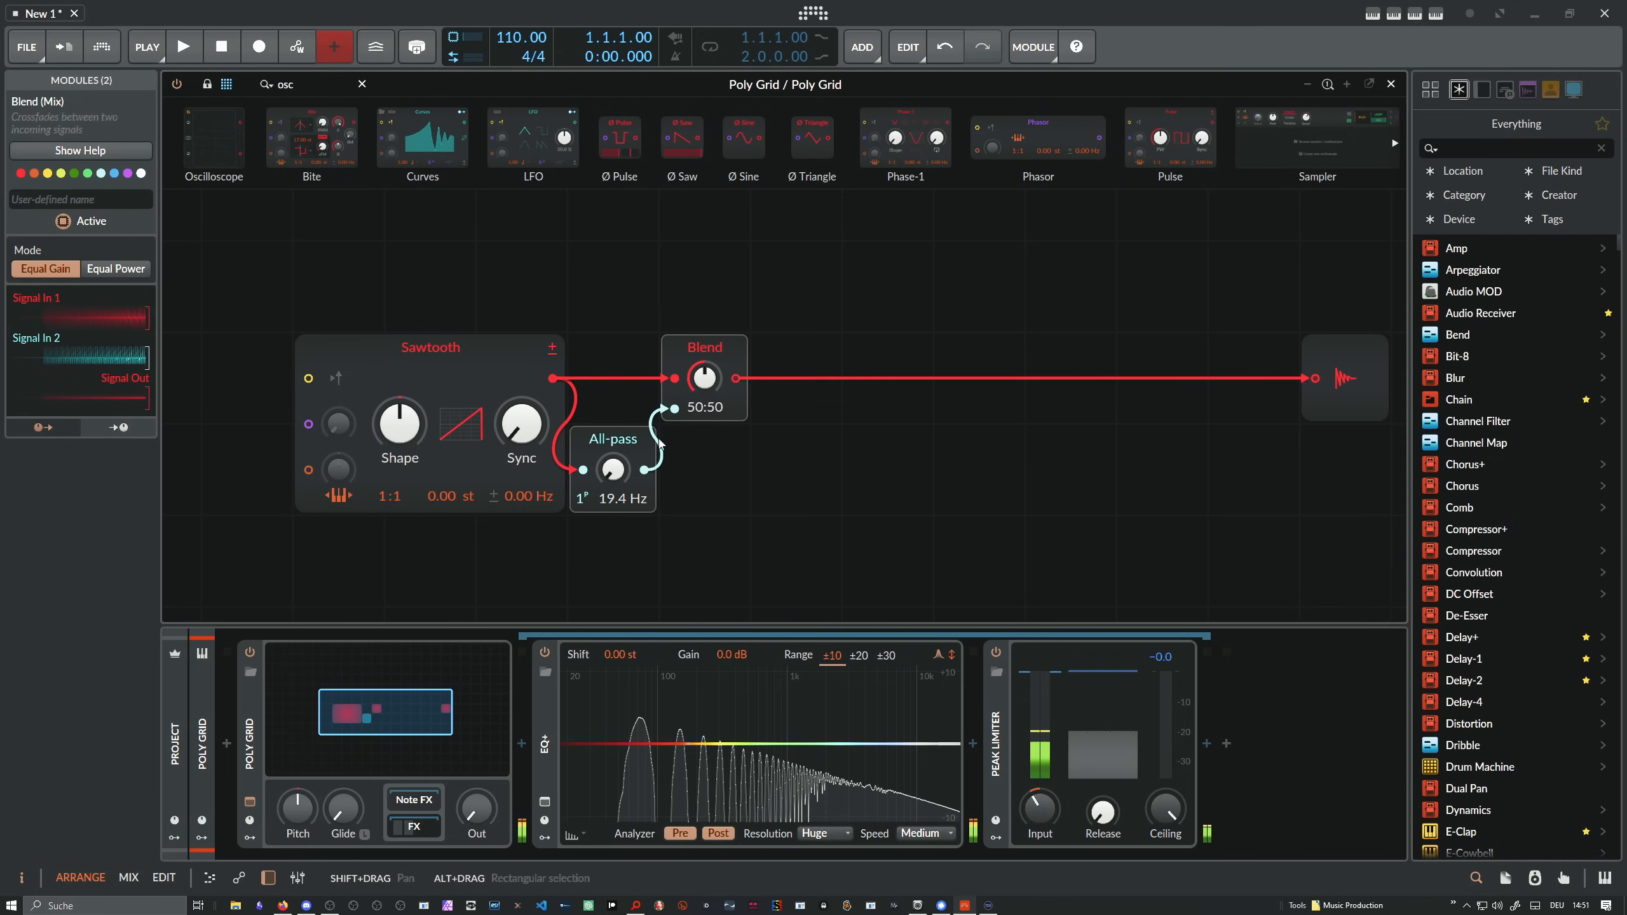
{"action": "key", "text": "ctrl+d"}
{"action": "left_click_drag", "start_coordinate": [741, 586], "coordinate": [924, 403]}
{"action": "left_click_drag", "start_coordinate": [735, 379], "coordinate": [766, 470]}
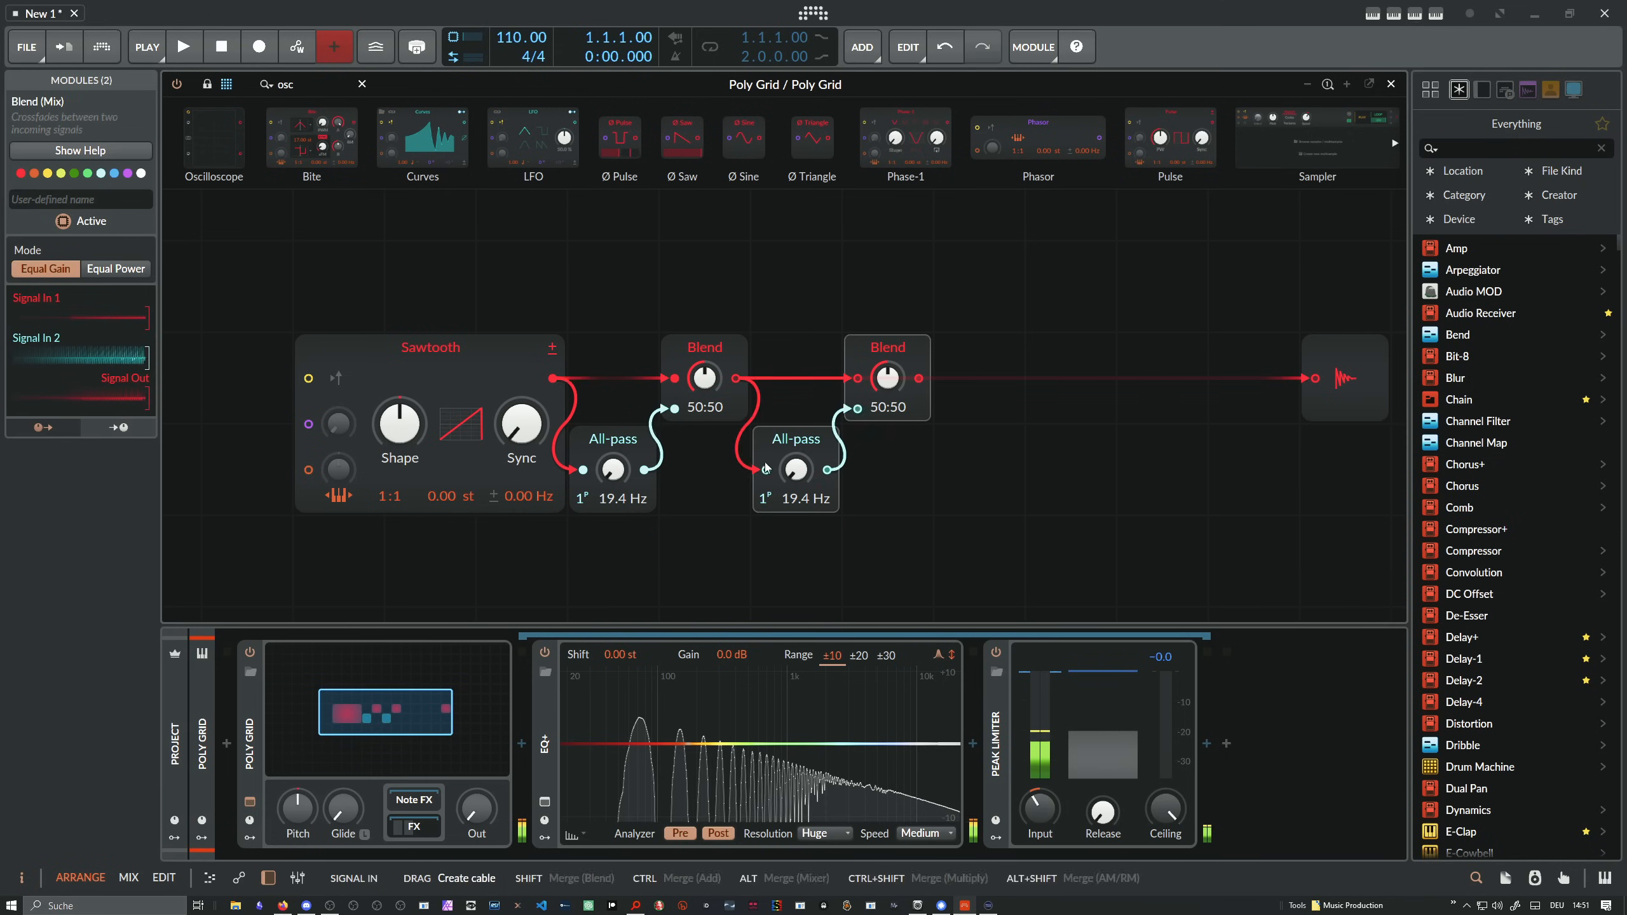
Duplicate the pair as a third stage fed by the second Blend, and move both new stages up against the first stage
{"action": "left_click_drag", "start_coordinate": [961, 490], "coordinate": [807, 353]}
{"action": "key", "text": "ctrl+d"}
{"action": "left_click_drag", "start_coordinate": [909, 523], "coordinate": [1001, 340]}
{"action": "left_click_drag", "start_coordinate": [920, 378], "coordinate": [865, 468]}
{"action": "left_click_drag", "start_coordinate": [1044, 500], "coordinate": [787, 332]}
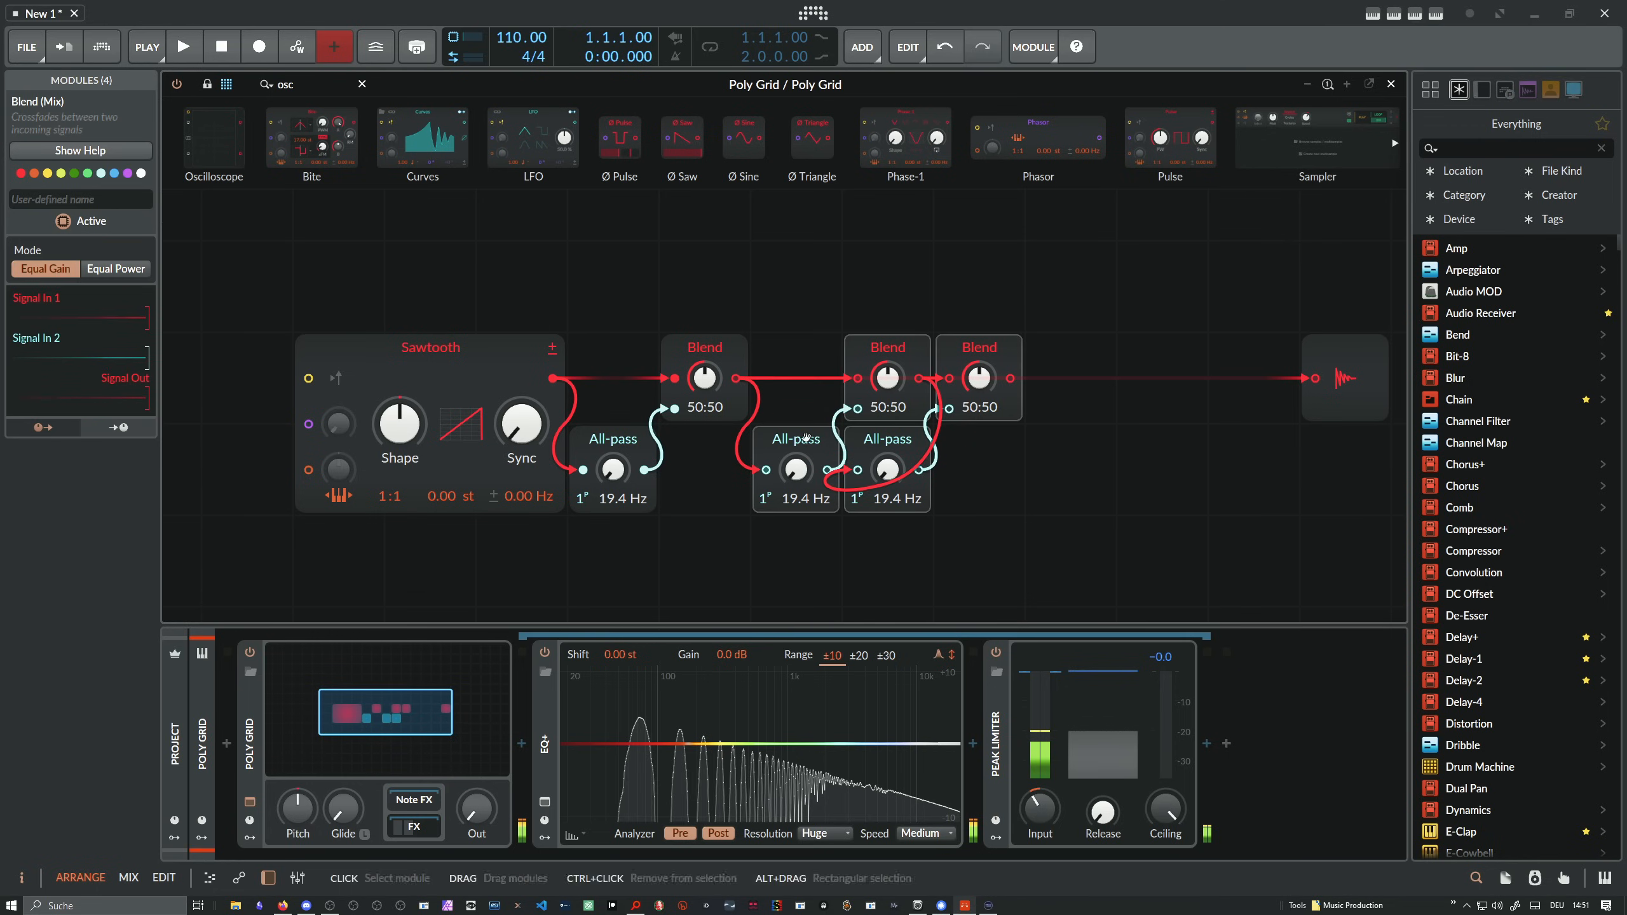
{"action": "left_click_drag", "start_coordinate": [809, 441], "coordinate": [732, 443]}
Duplicate the third pair as a fourth stage fed by the third Blend, and patch the last Blend into the audio output
{"action": "left_click", "coordinate": [928, 429]}
{"action": "left_click_drag", "start_coordinate": [951, 504], "coordinate": [908, 409]}
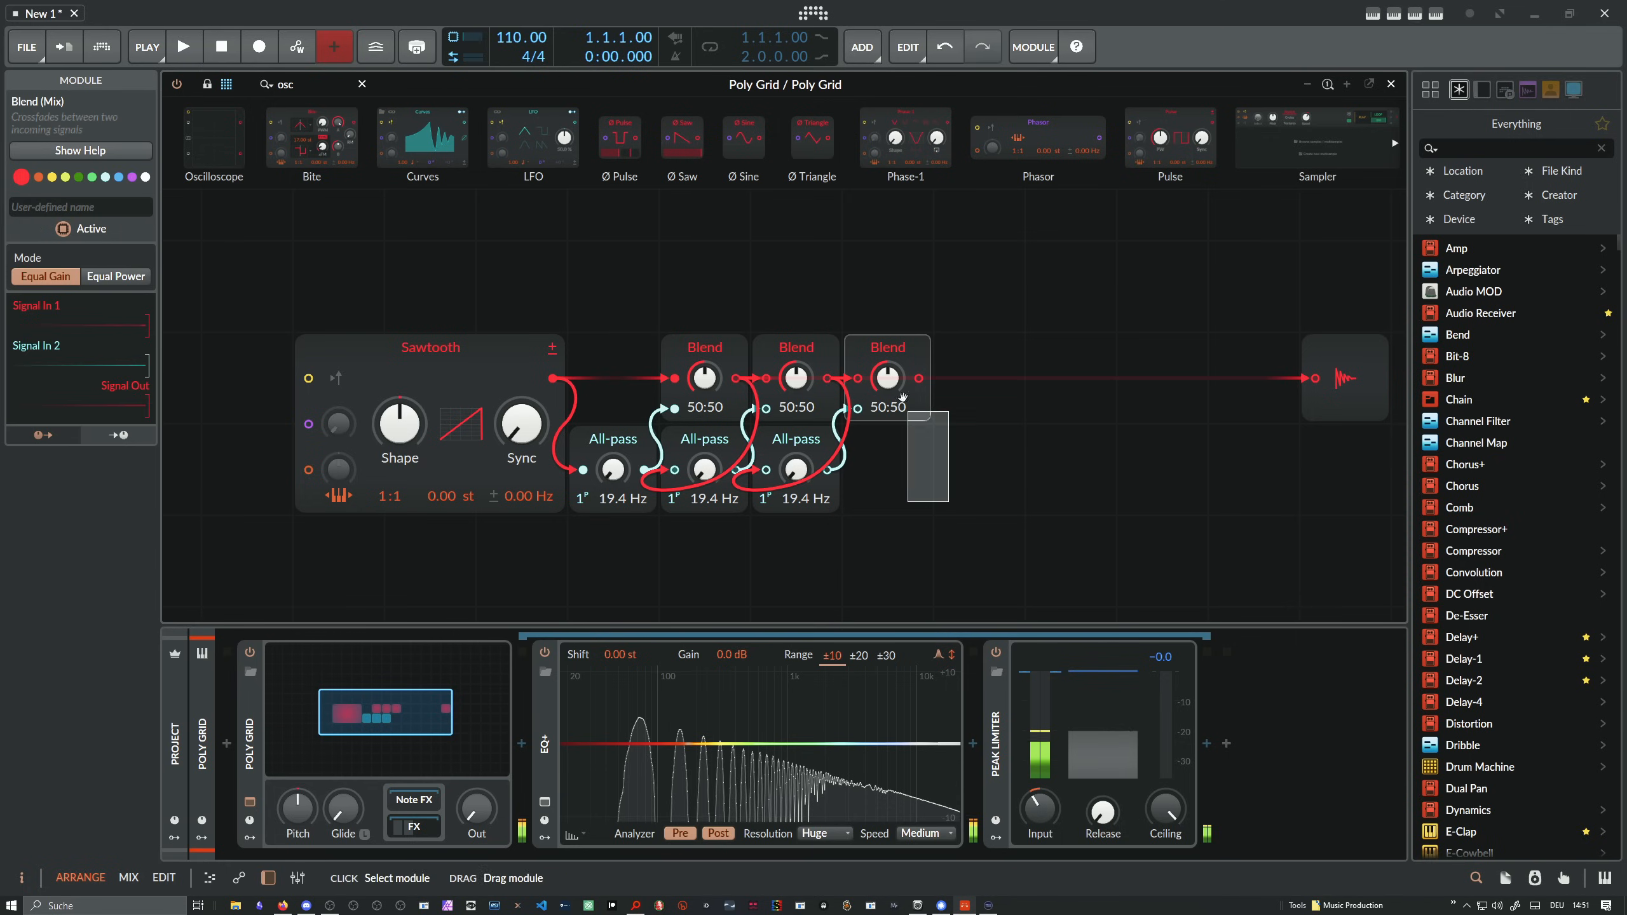
{"action": "left_click", "coordinate": [817, 439], "text": "ctrl"}
{"action": "key", "text": "ctrl+d"}
{"action": "left_click_drag", "start_coordinate": [885, 526], "coordinate": [864, 462]}
{"action": "left_click_drag", "start_coordinate": [1010, 378], "coordinate": [1318, 385]}
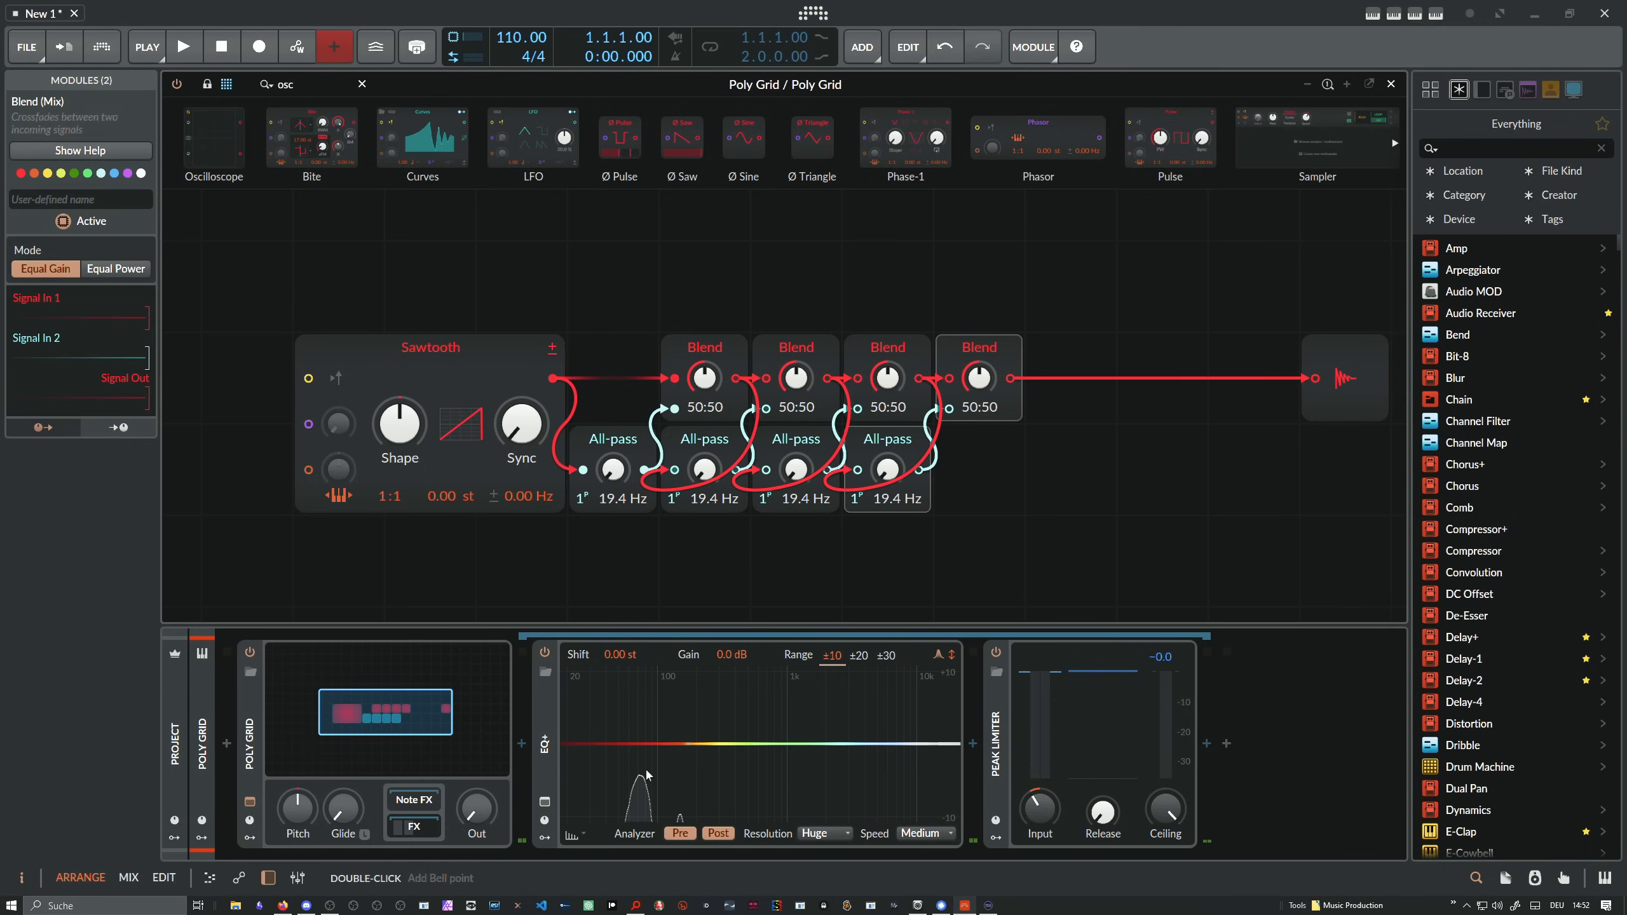
Add a Macro modulator to the first modulator slot of the Poly Grid device
{"action": "left_click", "coordinate": [250, 837]}
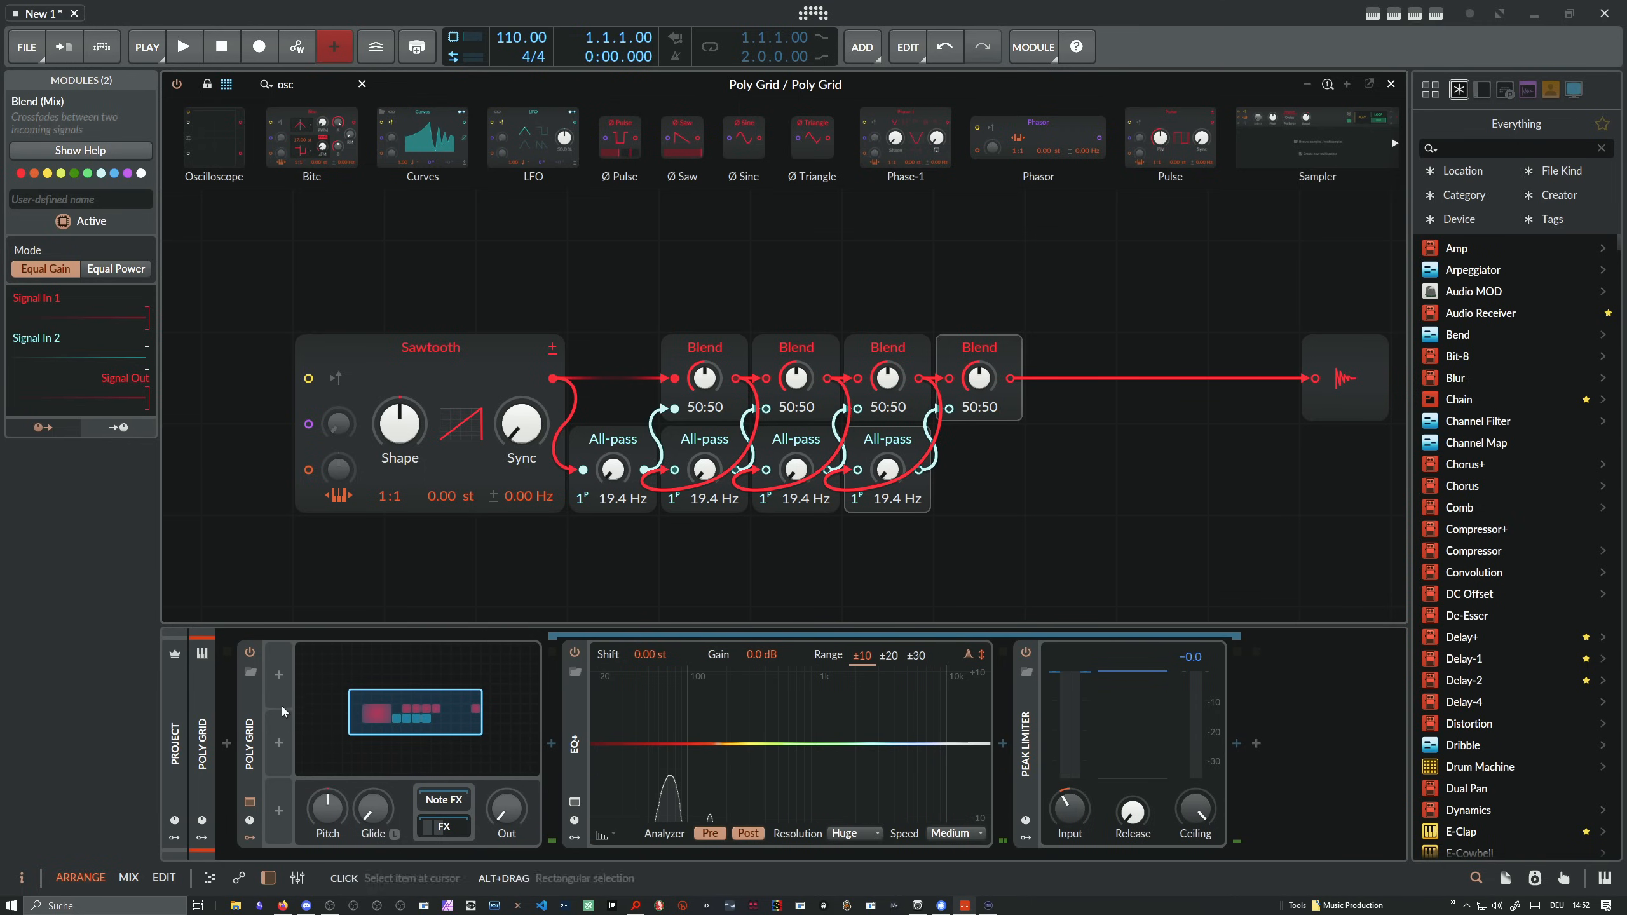
{"action": "left_click", "coordinate": [279, 677]}
{"action": "key", "text": "Down"}
{"action": "key", "text": "Down"}
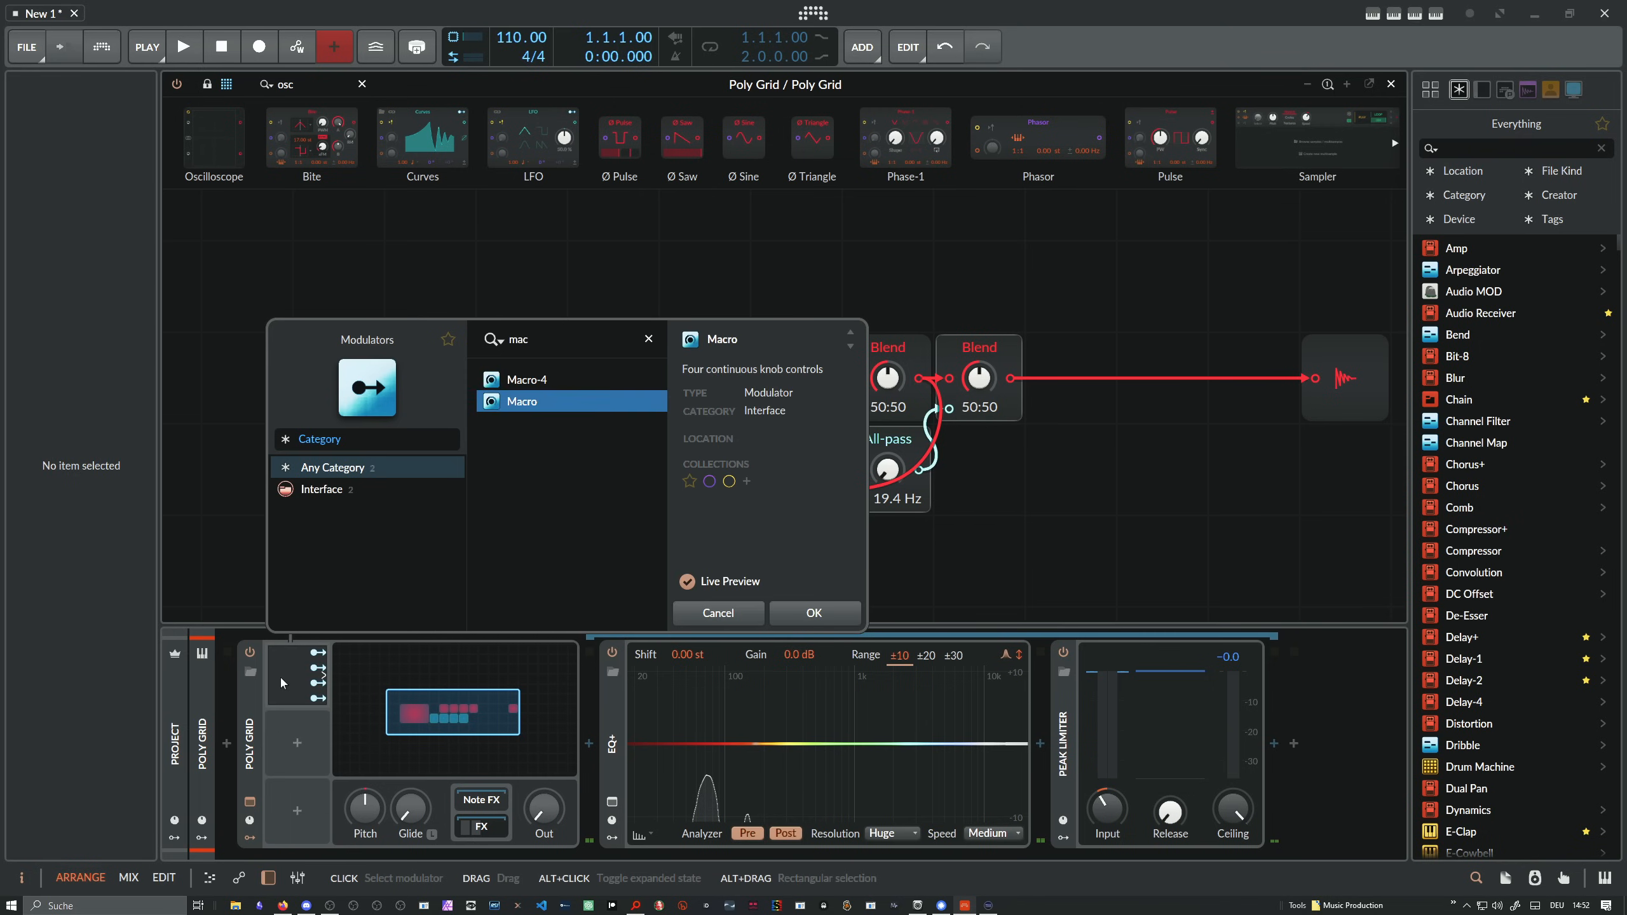
{"action": "key", "text": "Return"}
Map the Macro to the cutoff of all four All-pass modules with a modulation amount of 129 st each
{"action": "left_click", "coordinate": [613, 469]}
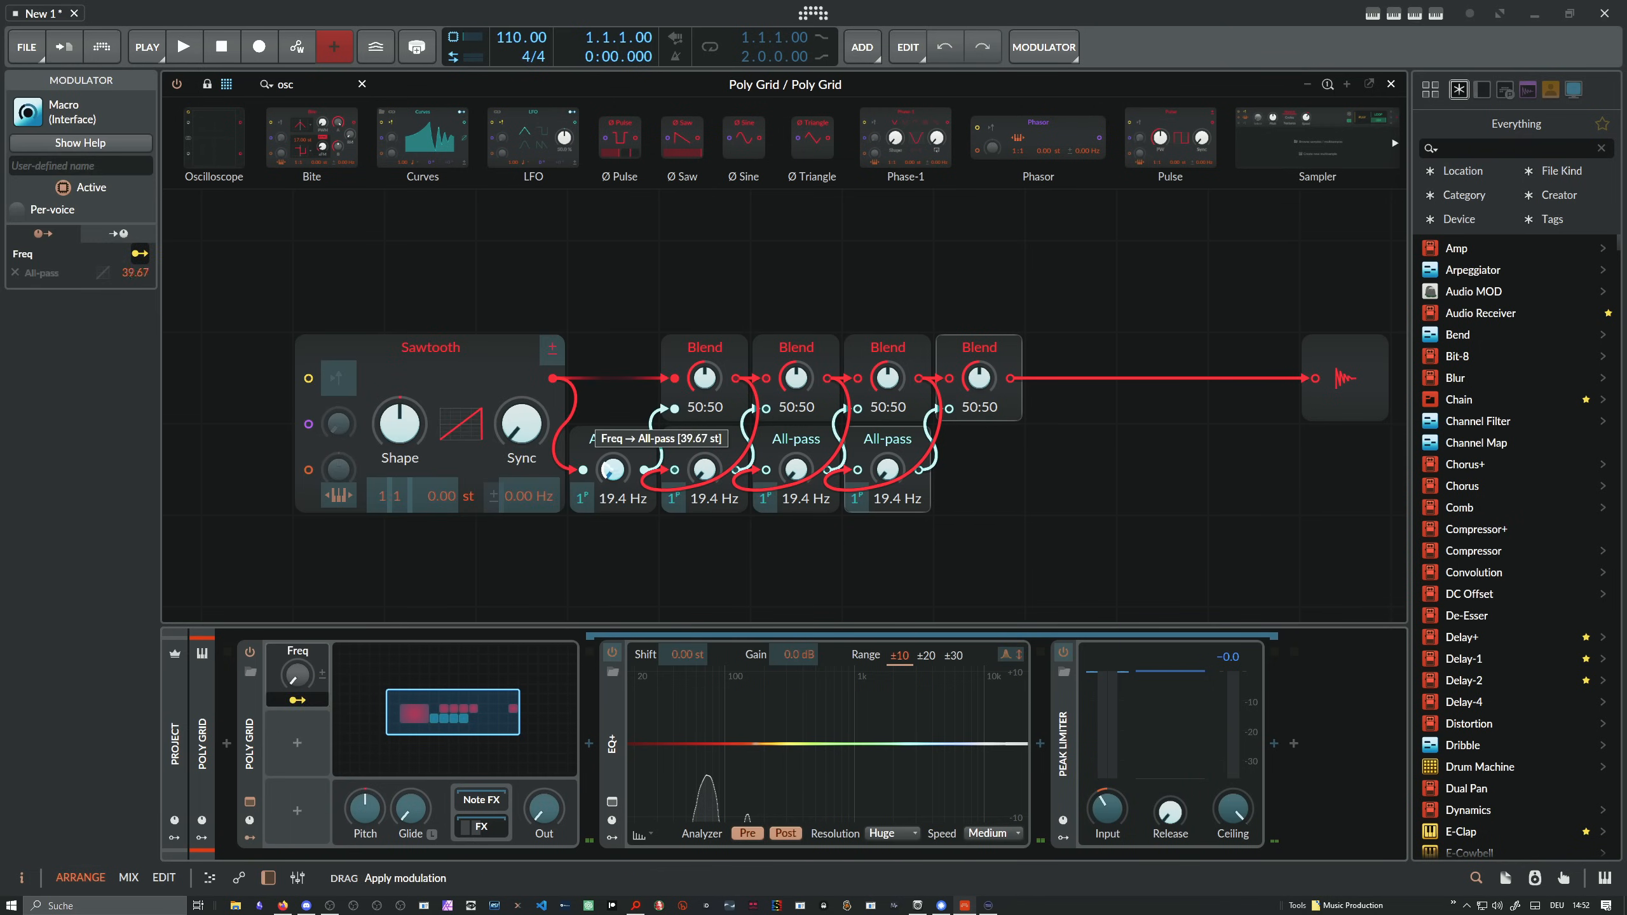
{"action": "left_click", "coordinate": [705, 469]}
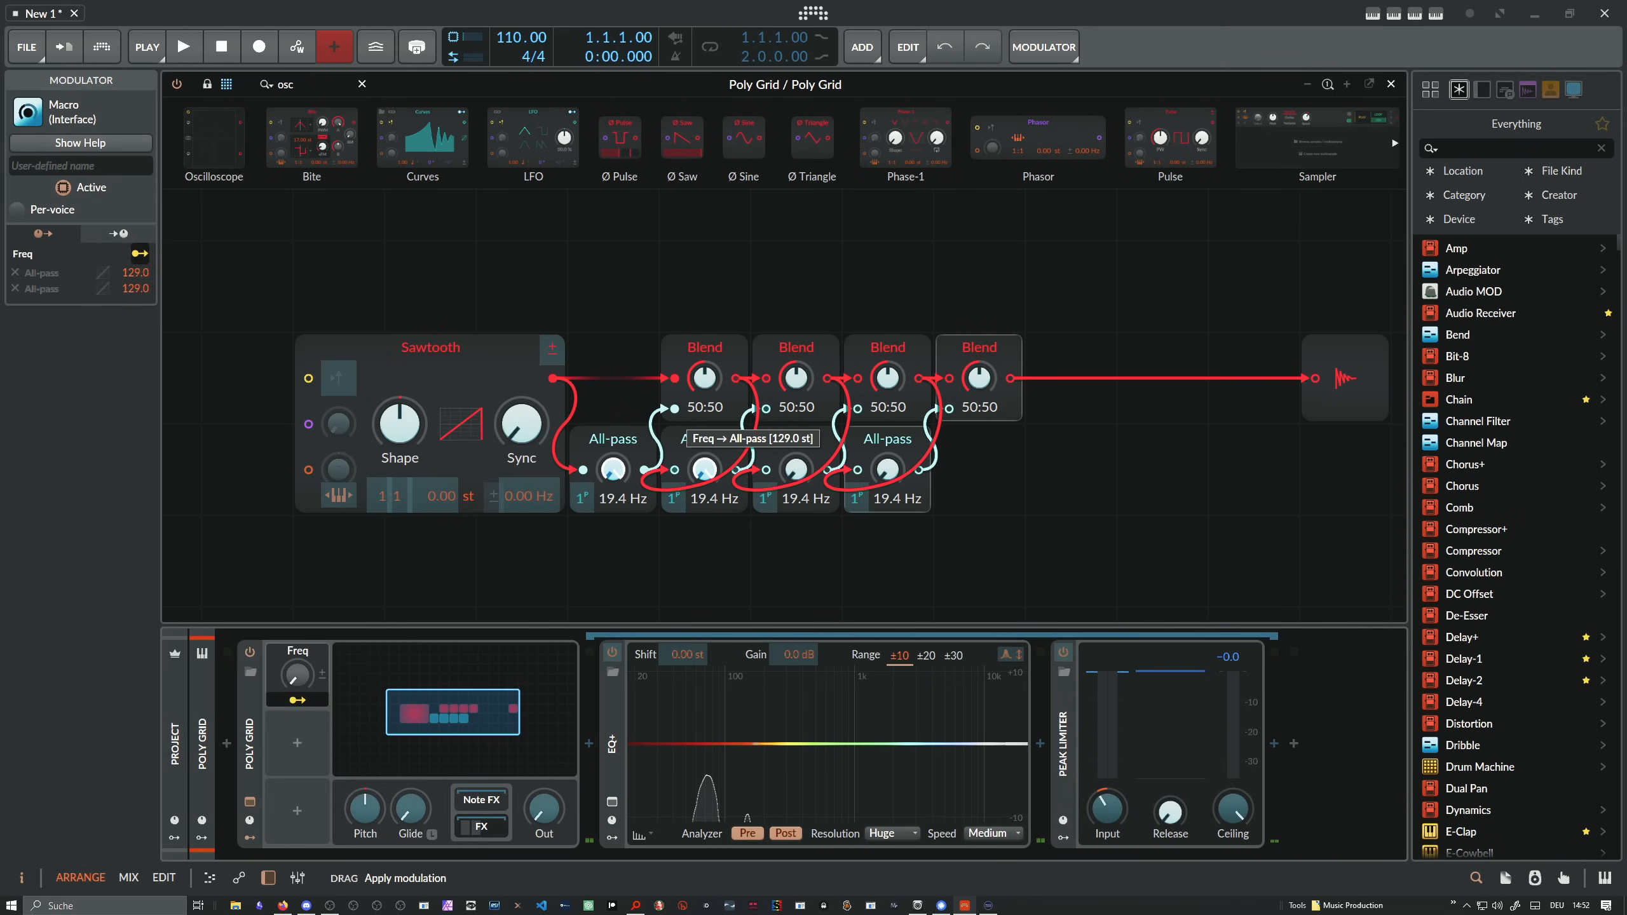
{"action": "left_click", "coordinate": [796, 469]}
{"action": "left_click", "coordinate": [888, 469]}
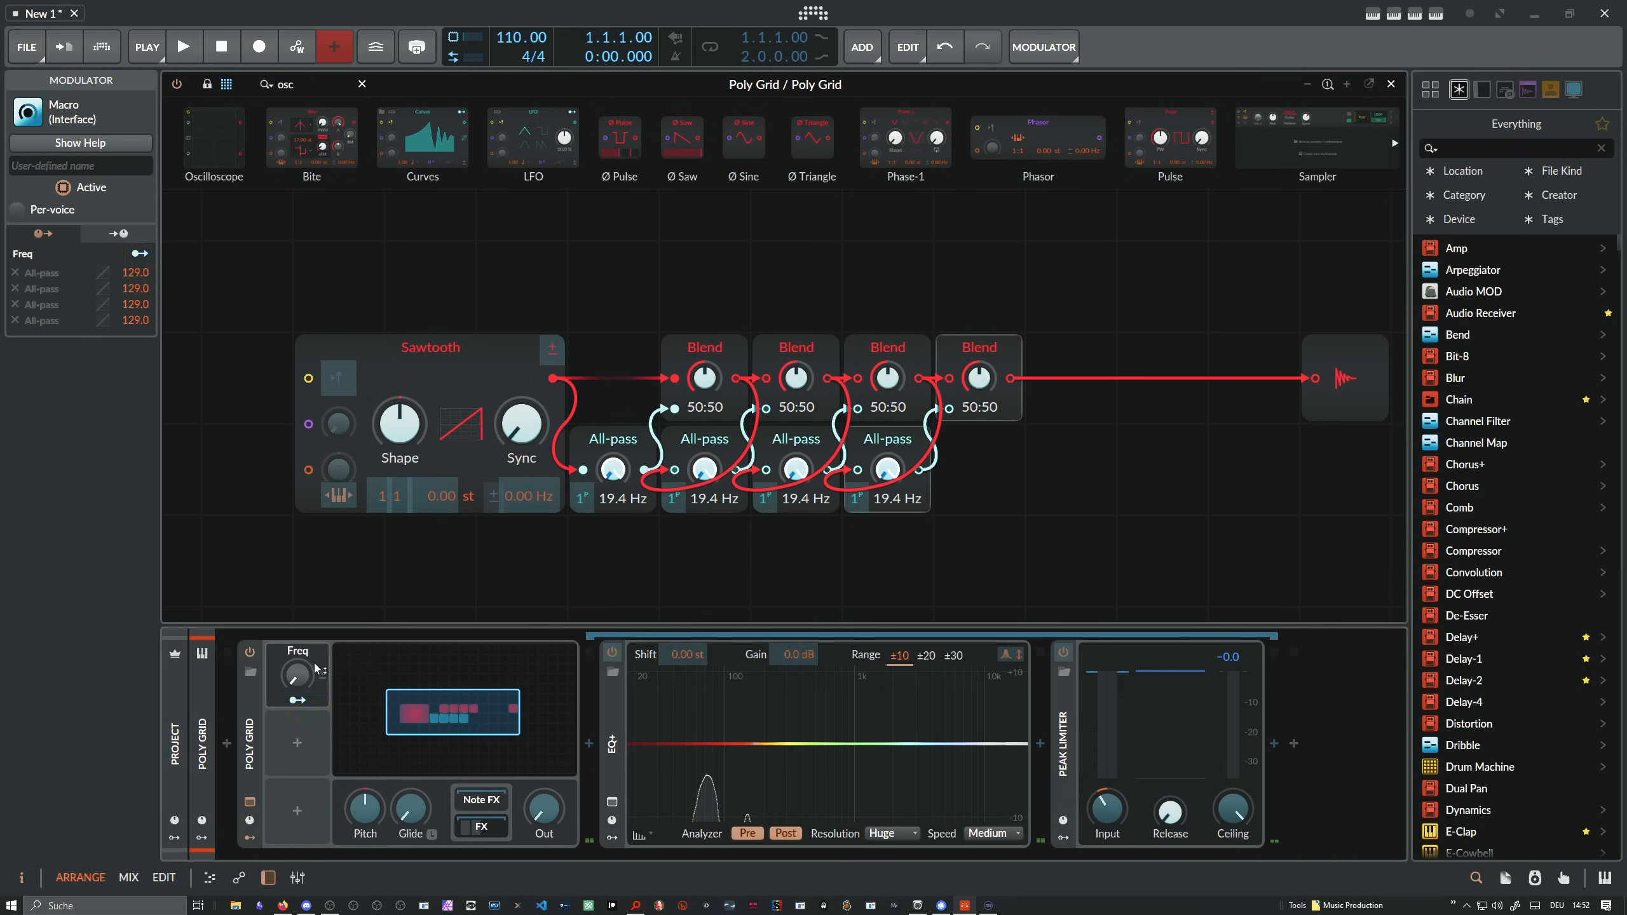
{"action": "left_click", "coordinate": [297, 700]}
Raise the Poly Grid output level and sweep the Freq macro across the four All-pass cutoffs
{"action": "mouse_move", "coordinate": [296, 675]}
{"action": "left_mouse_down"}
{"action": "mouse_move", "coordinate": [297, 636]}
{"action": "mouse_move", "coordinate": [296, 662]}
{"action": "left_mouse_up"}
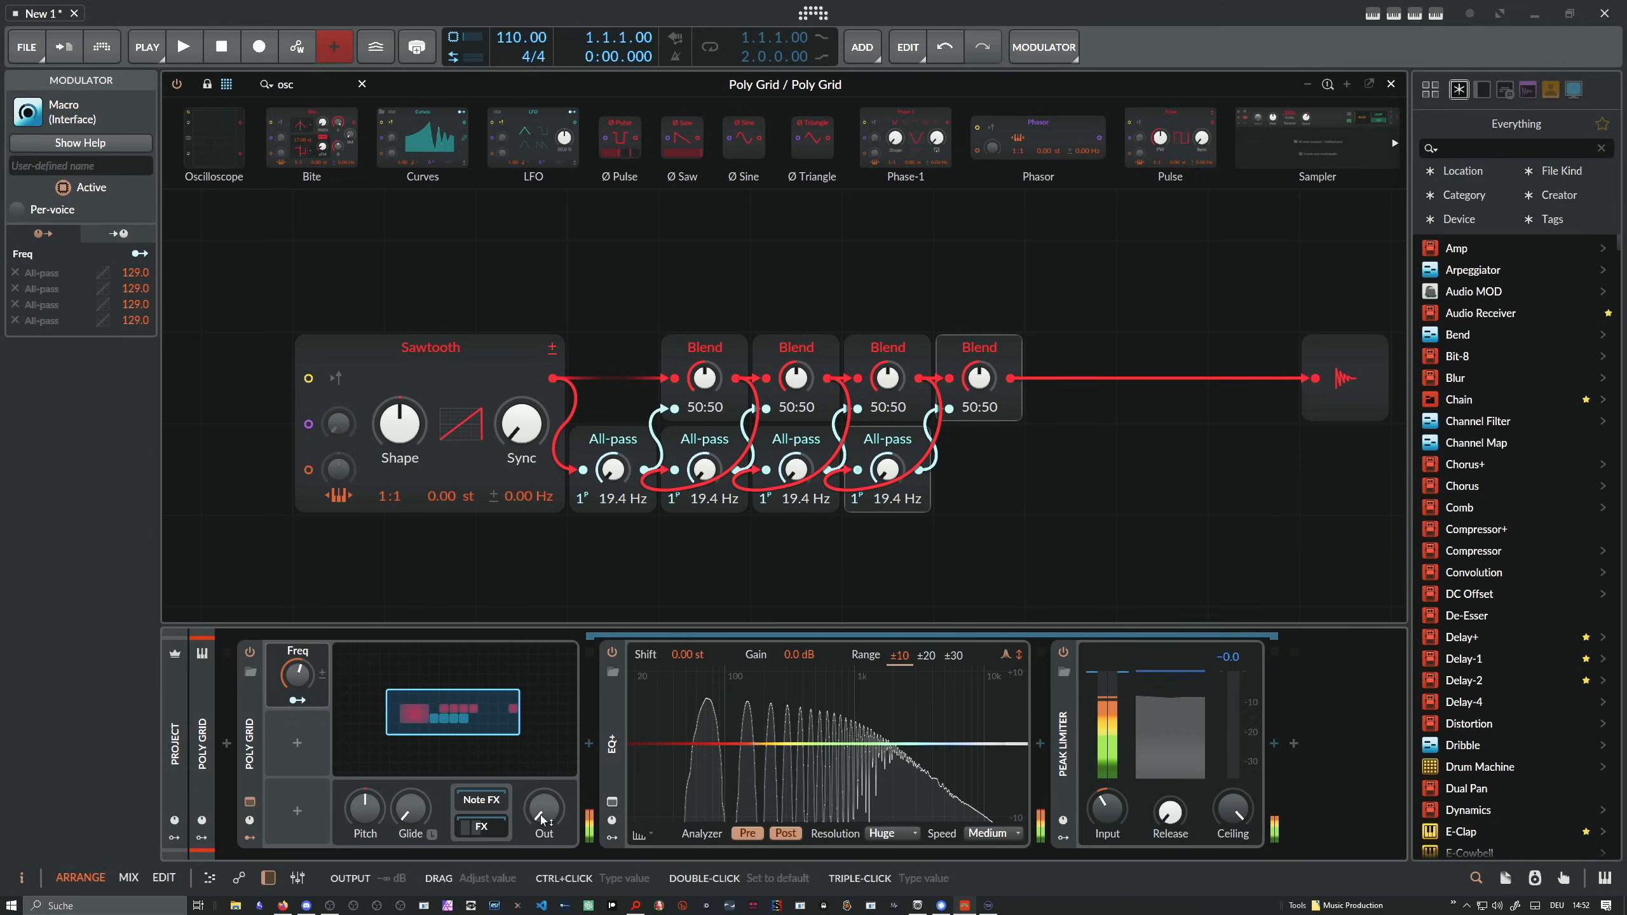
{"action": "left_click_drag", "start_coordinate": [544, 810], "coordinate": [545, 778]}
{"action": "mouse_move", "coordinate": [297, 675]}
{"action": "left_mouse_down"}
{"action": "mouse_move", "coordinate": [297, 714]}
{"action": "mouse_move", "coordinate": [297, 647]}
{"action": "left_mouse_up"}
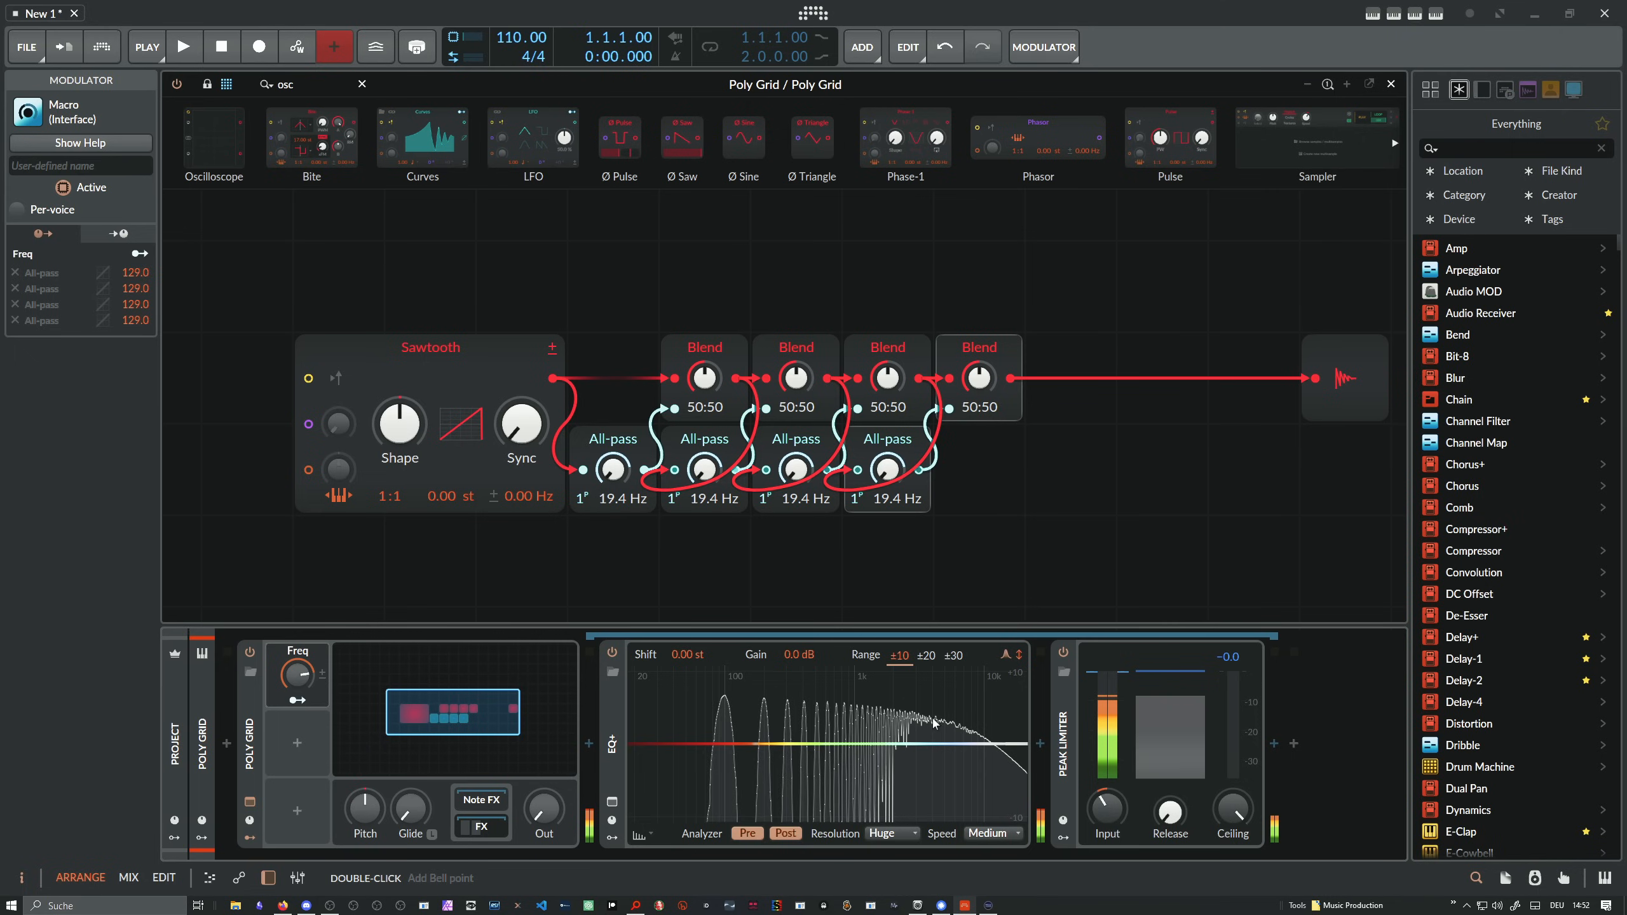
{"action": "mouse_move", "coordinate": [298, 674]}
{"action": "left_mouse_down"}
{"action": "mouse_move", "coordinate": [298, 711]}
{"action": "mouse_move", "coordinate": [299, 665]}
{"action": "left_mouse_up"}
Insert another Blend module directly before the audio output, feeding it with the chain's last Blend
{"action": "left_click_drag", "start_coordinate": [515, 294], "coordinate": [413, 299]}
{"action": "left_click", "coordinate": [285, 84]}
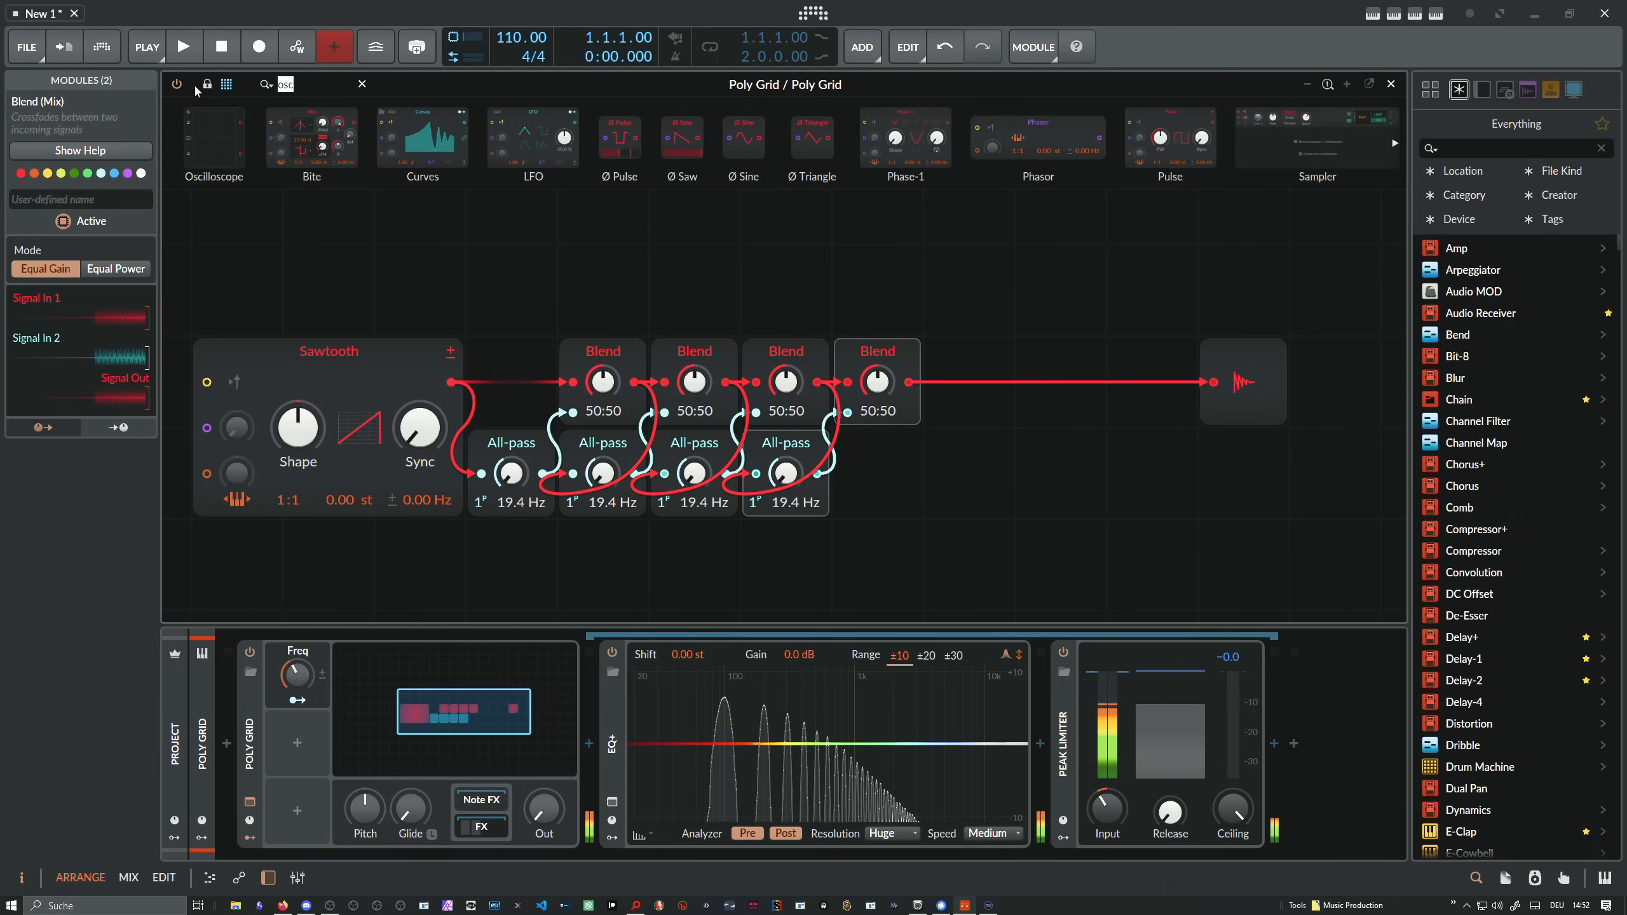
{"action": "key", "text": "BackSpace"}
{"action": "type", "text": "blend"}
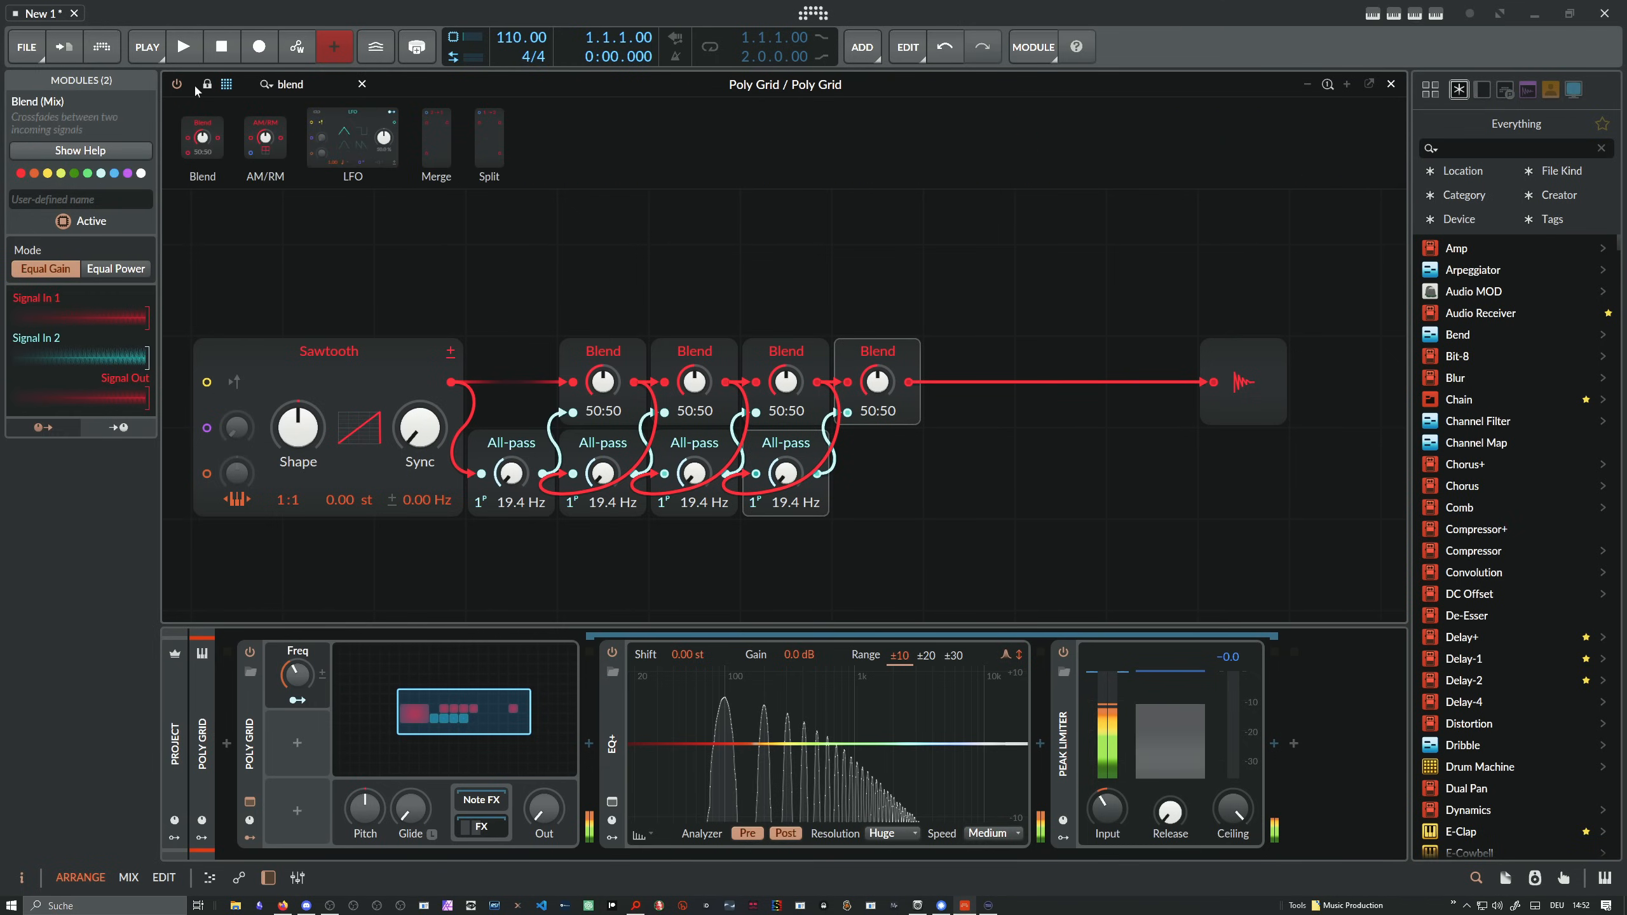
{"action": "key", "text": "Return"}
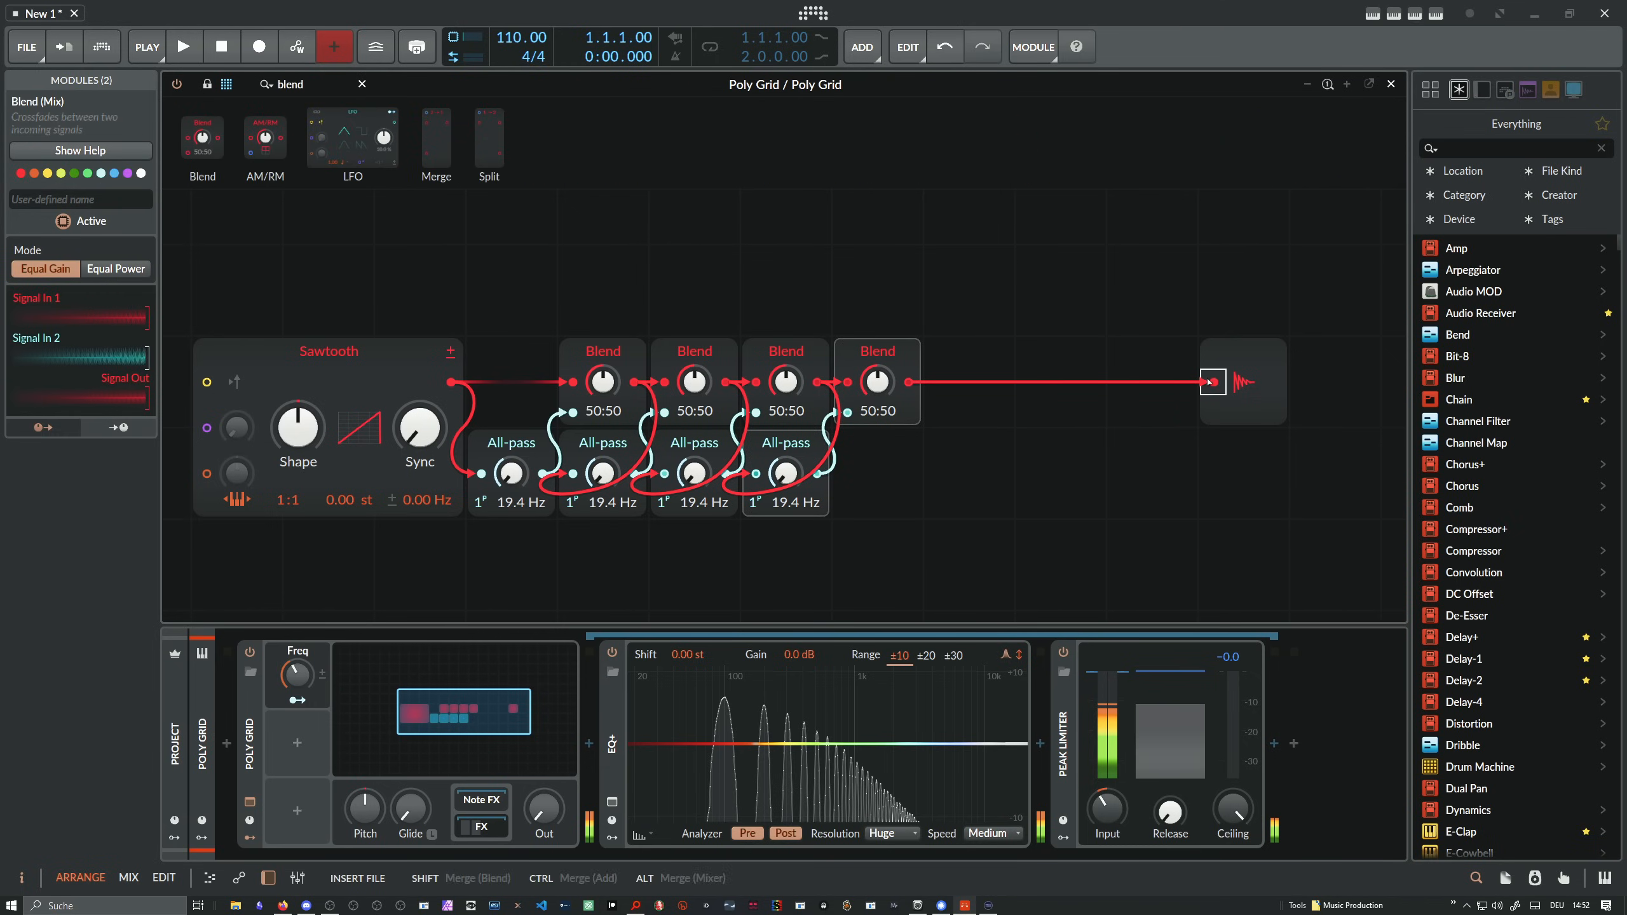
Move the whole four-stage All-pass and Blend chain above the Sawtooth, leaving the final Blend and audio output below it
{"action": "left_click_drag", "start_coordinate": [500, 369], "coordinate": [994, 589]}
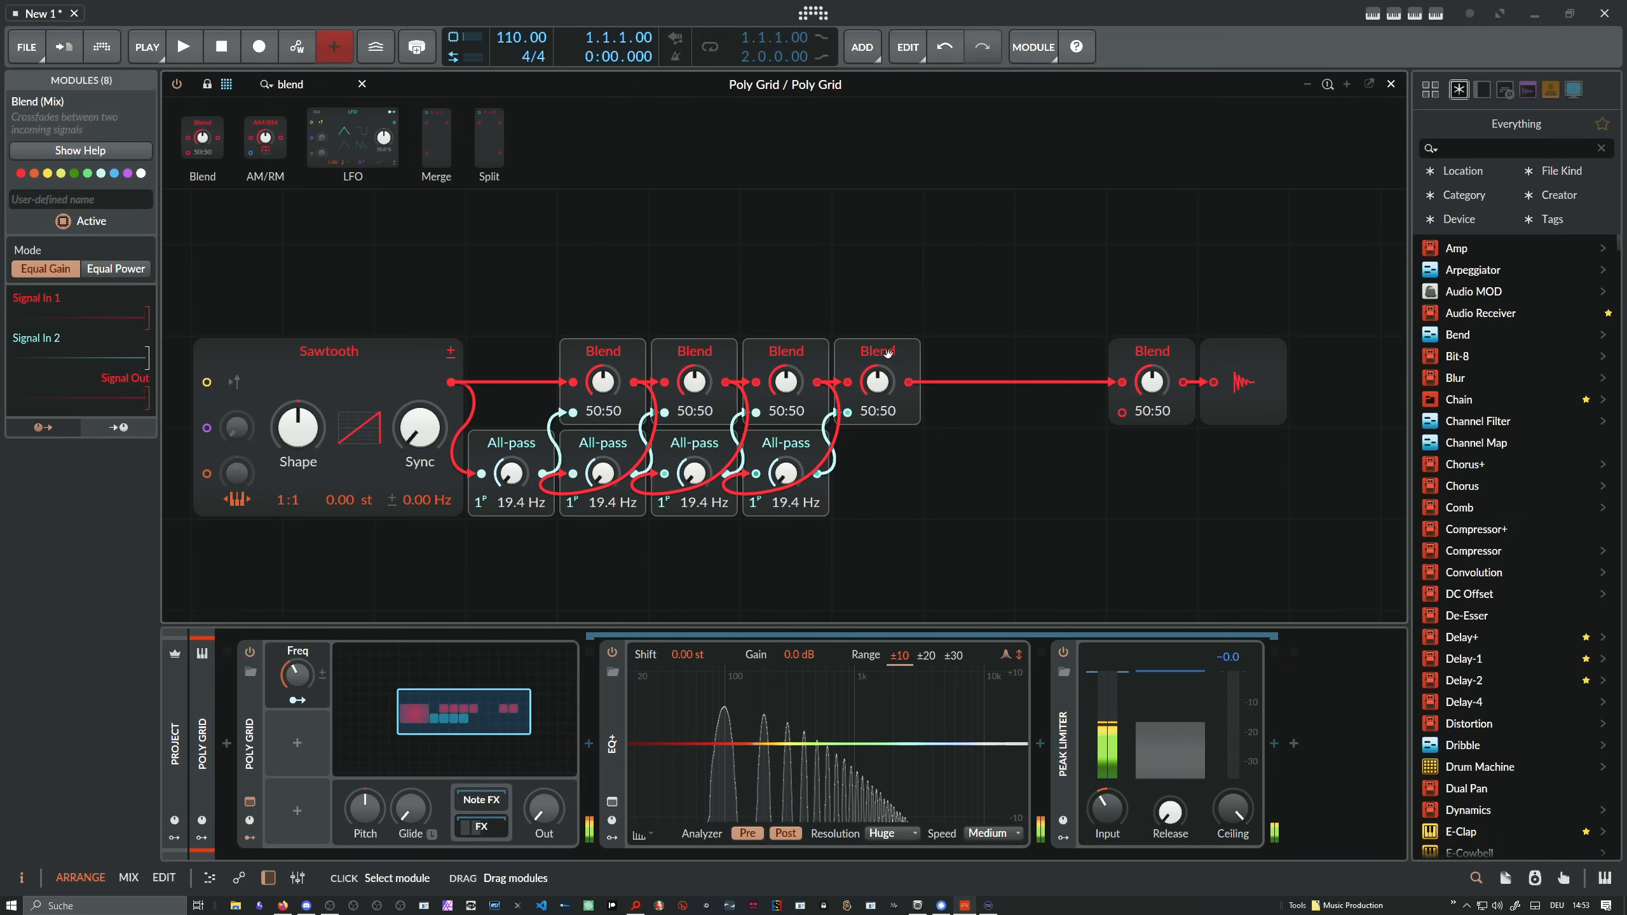
{"action": "left_click_drag", "start_coordinate": [857, 422], "coordinate": [948, 239]}
{"action": "left_click", "coordinate": [983, 382]}
{"action": "scroll", "coordinate": [983, 383], "scroll_direction": "up", "scroll_amount": 2}
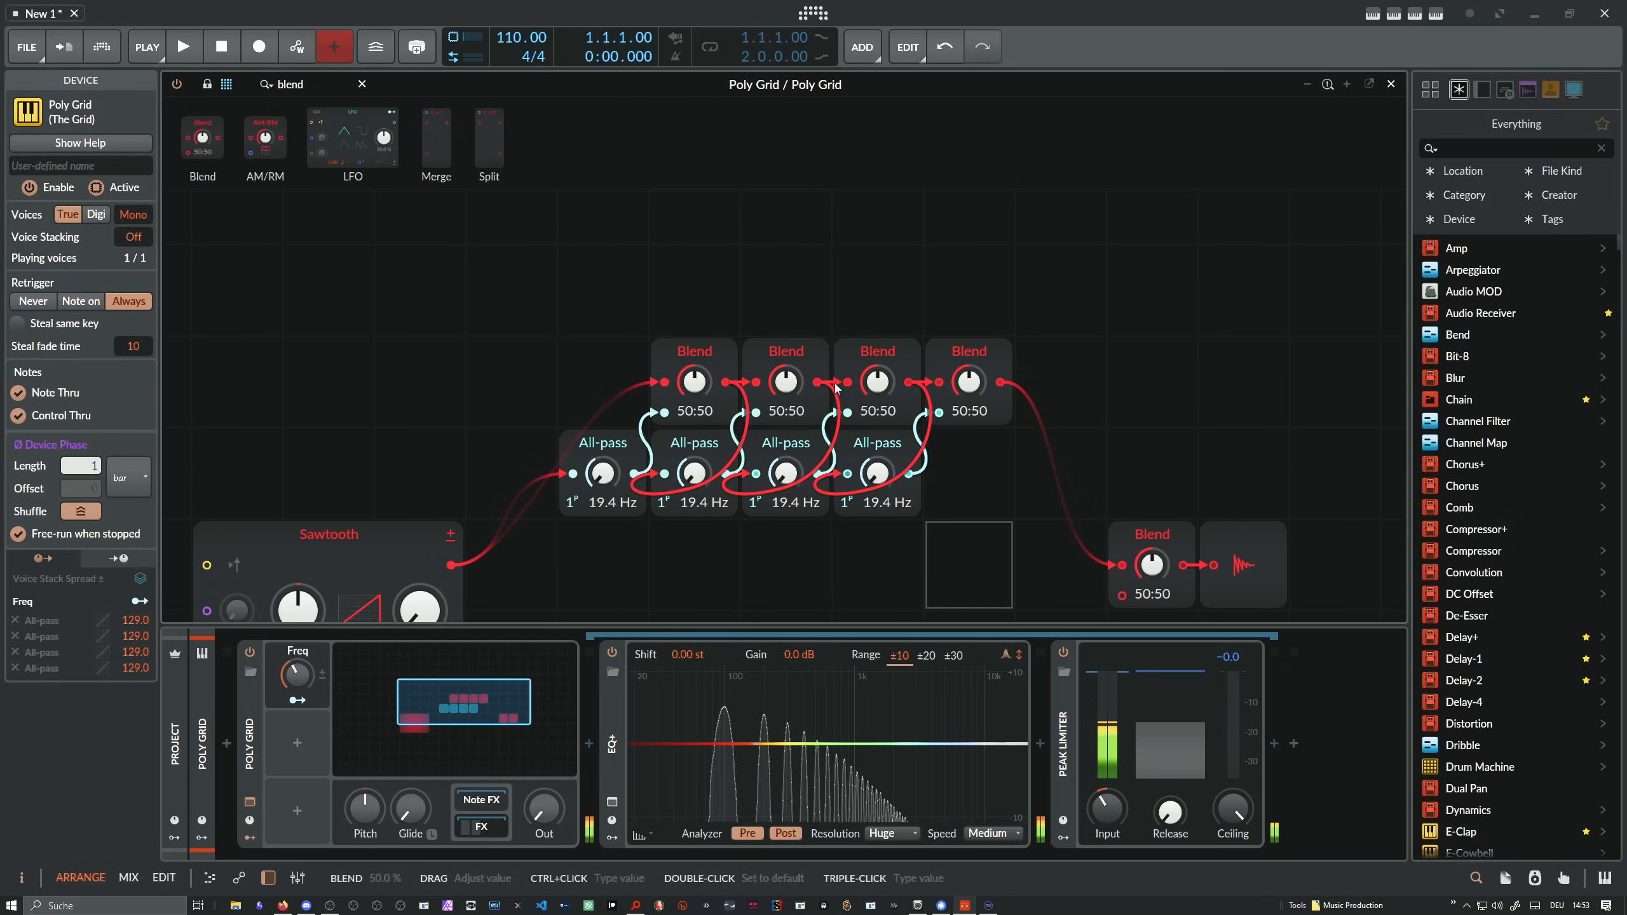
{"action": "left_click_drag", "start_coordinate": [553, 305], "coordinate": [994, 554]}
{"action": "scroll", "coordinate": [994, 560], "scroll_direction": "down", "scroll_amount": 2}
{"action": "scroll", "coordinate": [835, 428], "scroll_direction": "up", "scroll_amount": 1}
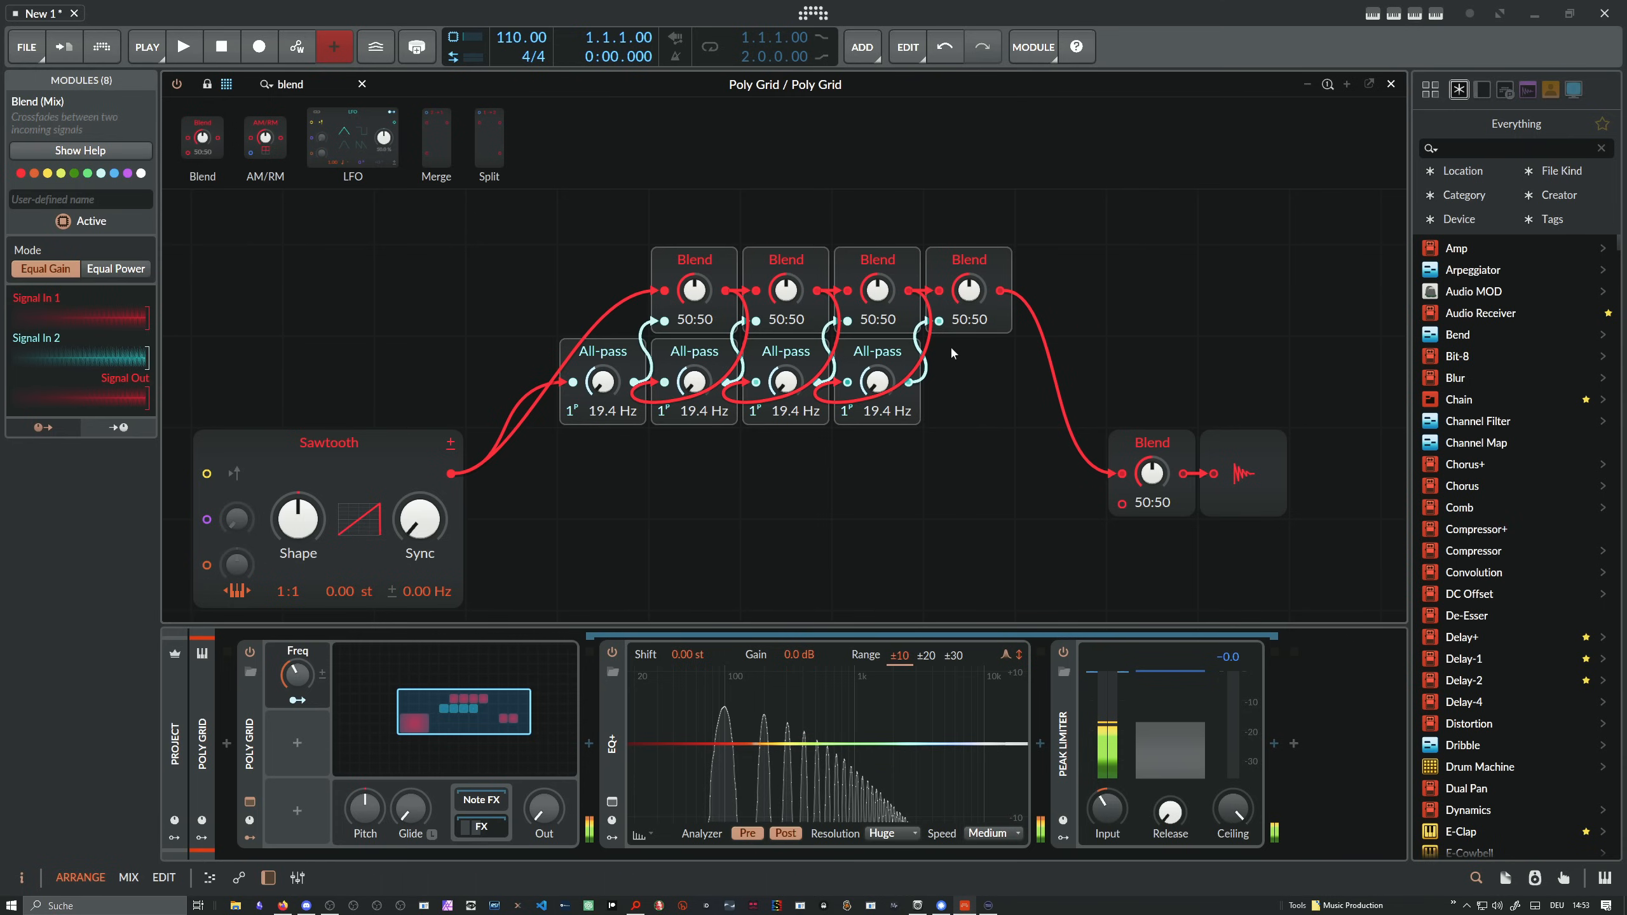
Move the final Blend and audio output farther out, and duplicate the last pair as a fifth stage patched into the final Blend
{"action": "left_click", "coordinate": [942, 325]}
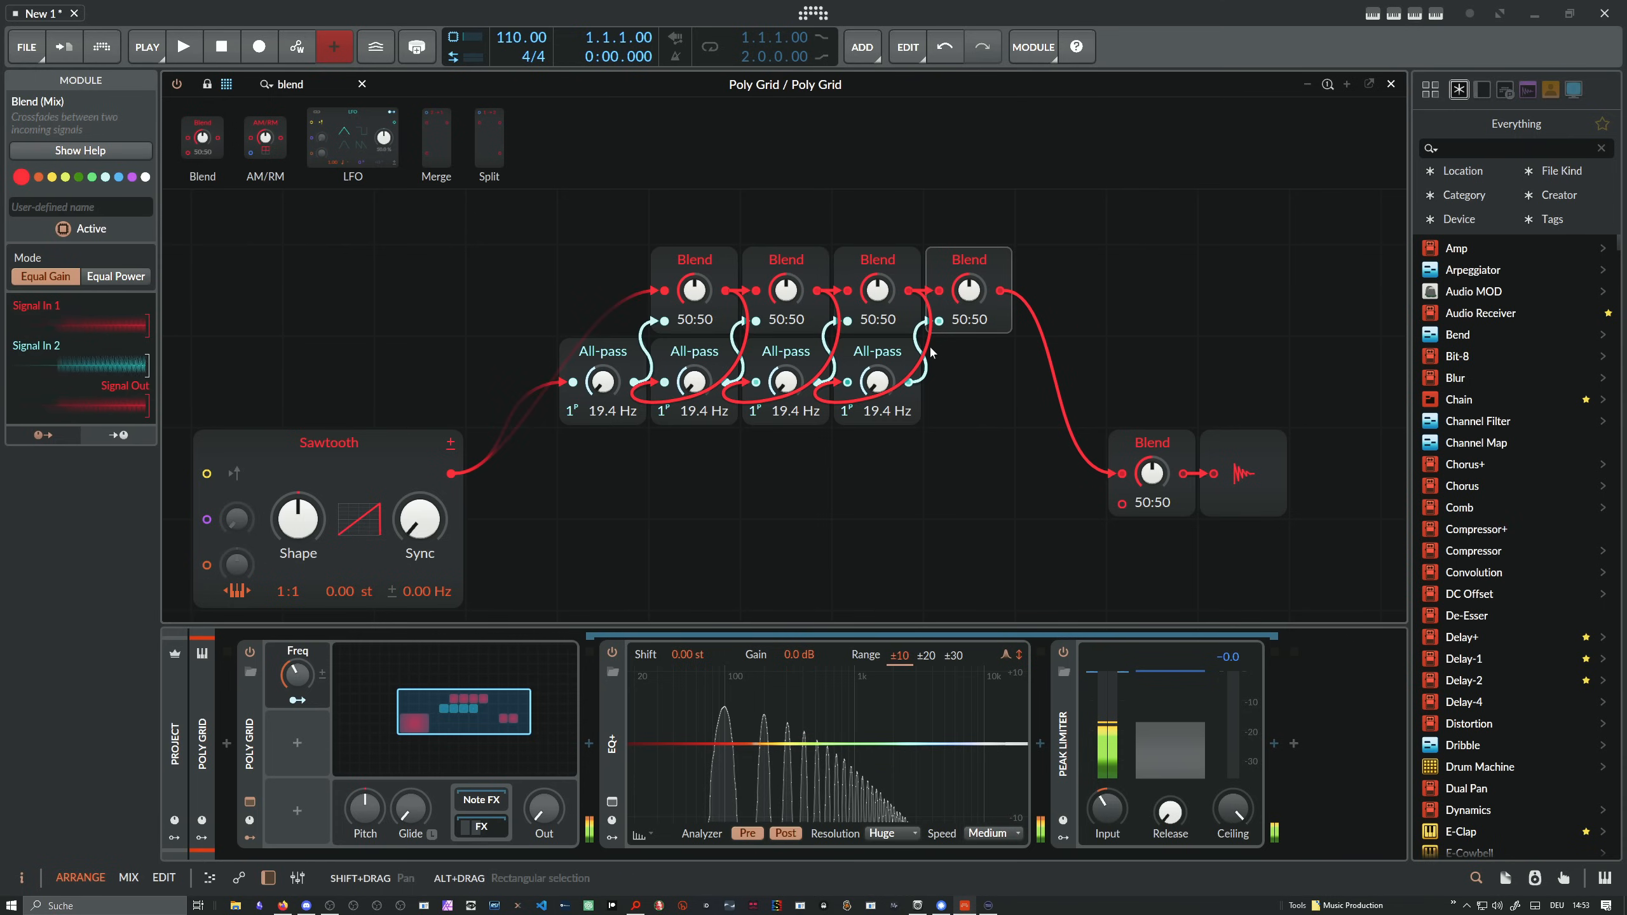
{"action": "left_click_drag", "start_coordinate": [1161, 428], "coordinate": [1345, 427]}
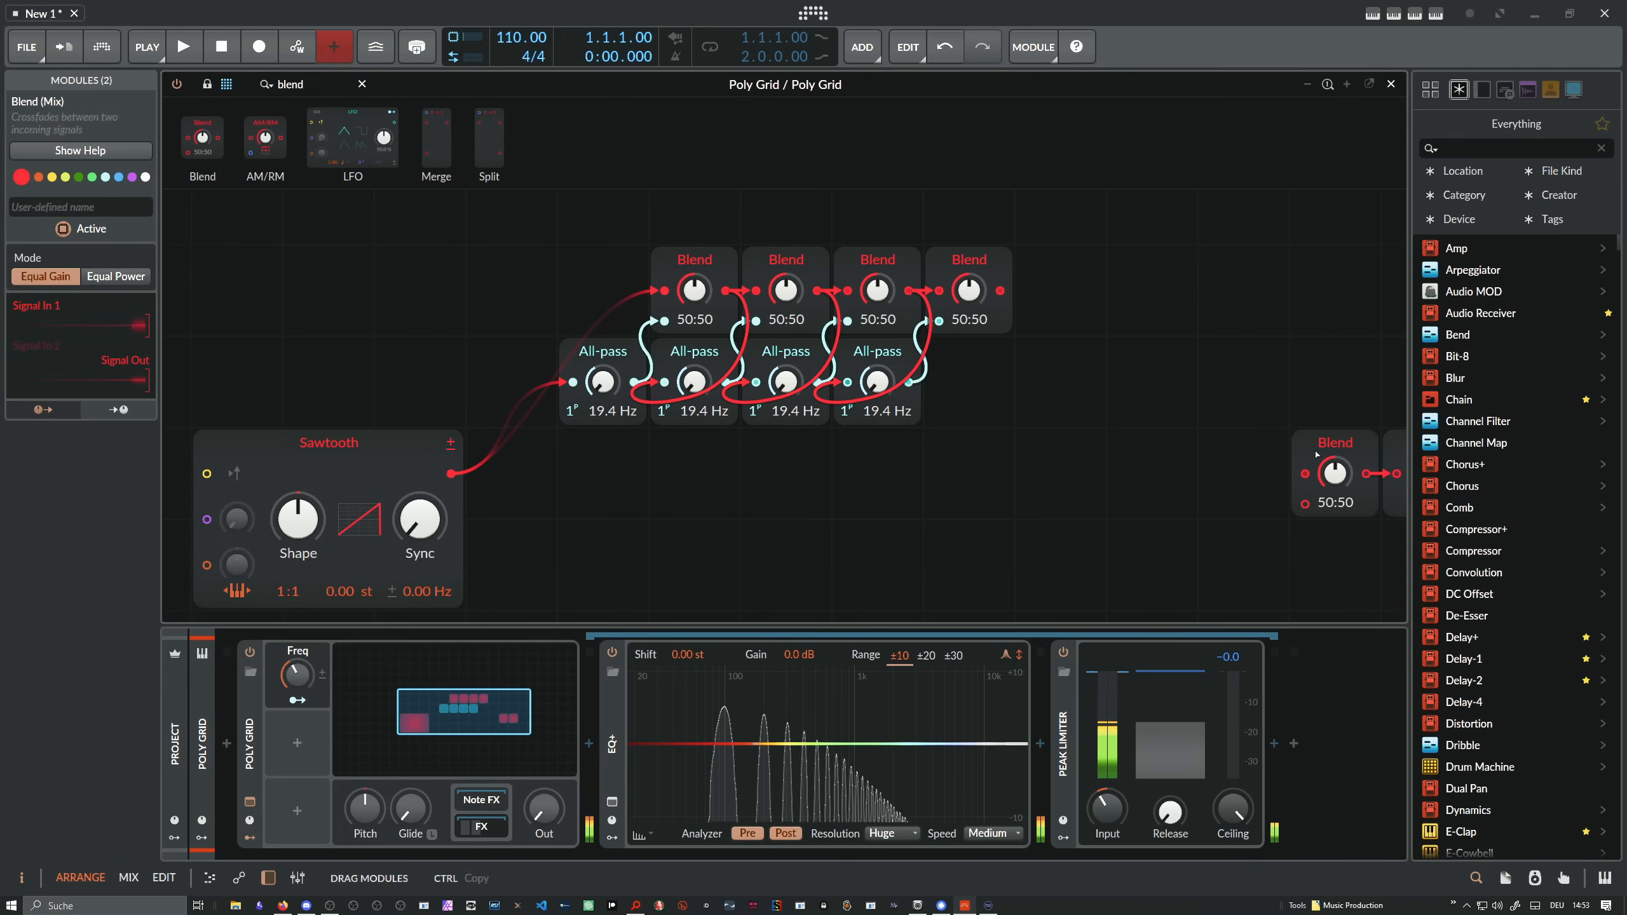
{"action": "left_click", "coordinate": [890, 351], "text": "shift"}
{"action": "key", "text": "ctrl+d"}
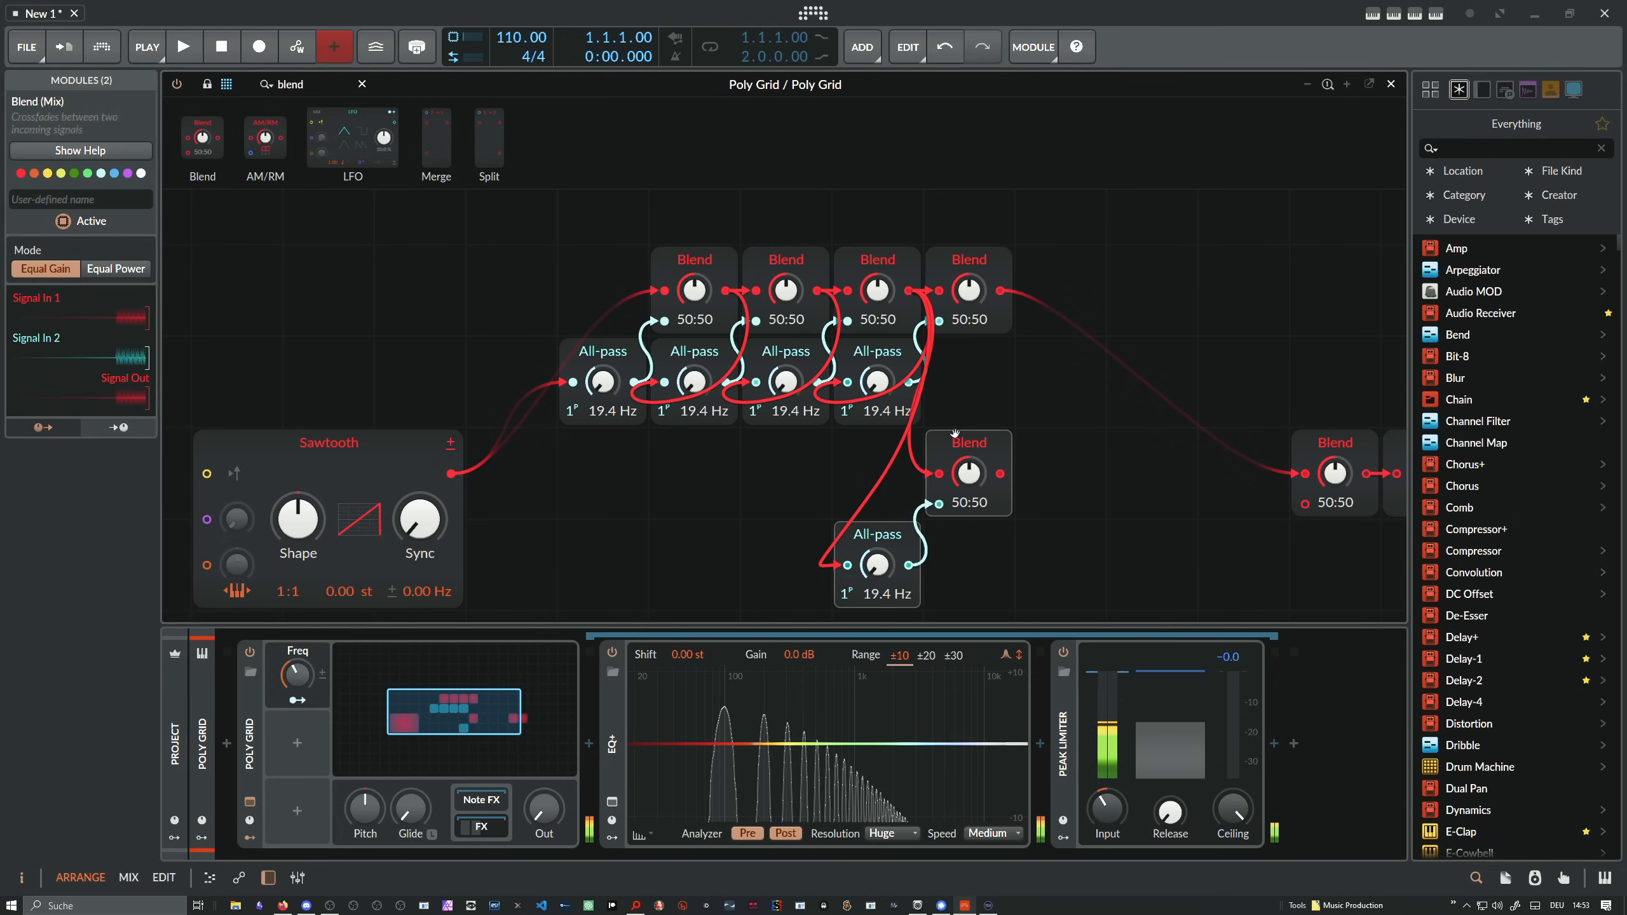
{"action": "left_click_drag", "start_coordinate": [955, 442], "coordinate": [940, 382]}
{"action": "left_click_drag", "start_coordinate": [1099, 327], "coordinate": [1091, 291]}
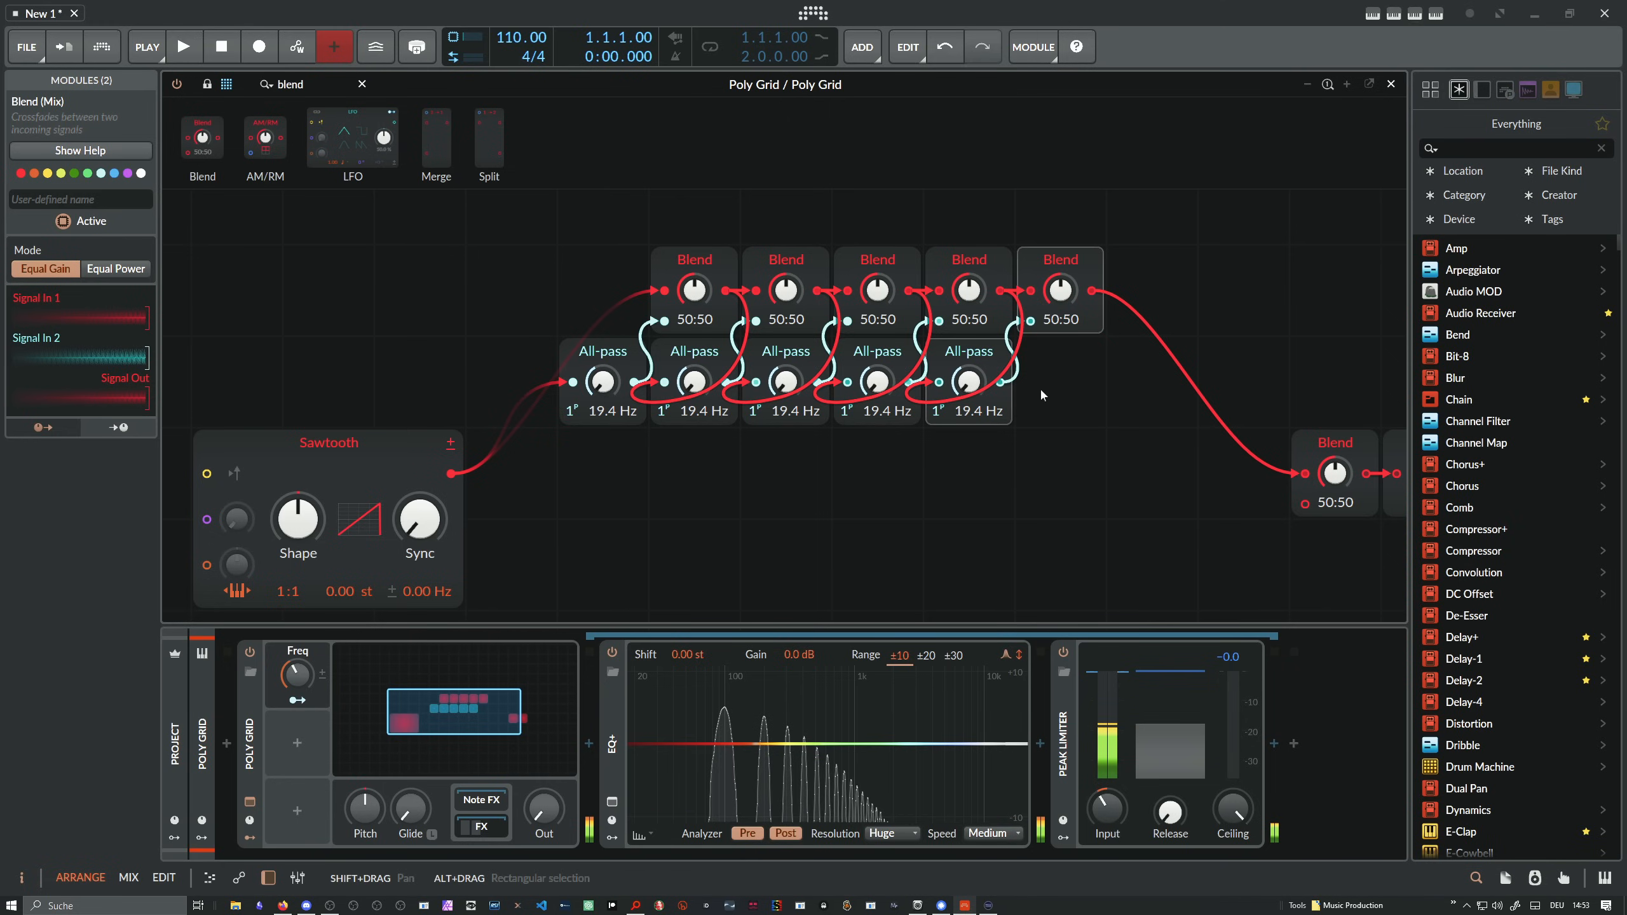
Copy the first All-pass and Blend pair and paste it below the Sawtooth as a separate branch
{"action": "scroll", "coordinate": [1043, 473], "scroll_direction": "down", "scroll_amount": 1}
{"action": "left_click", "coordinate": [640, 359]}
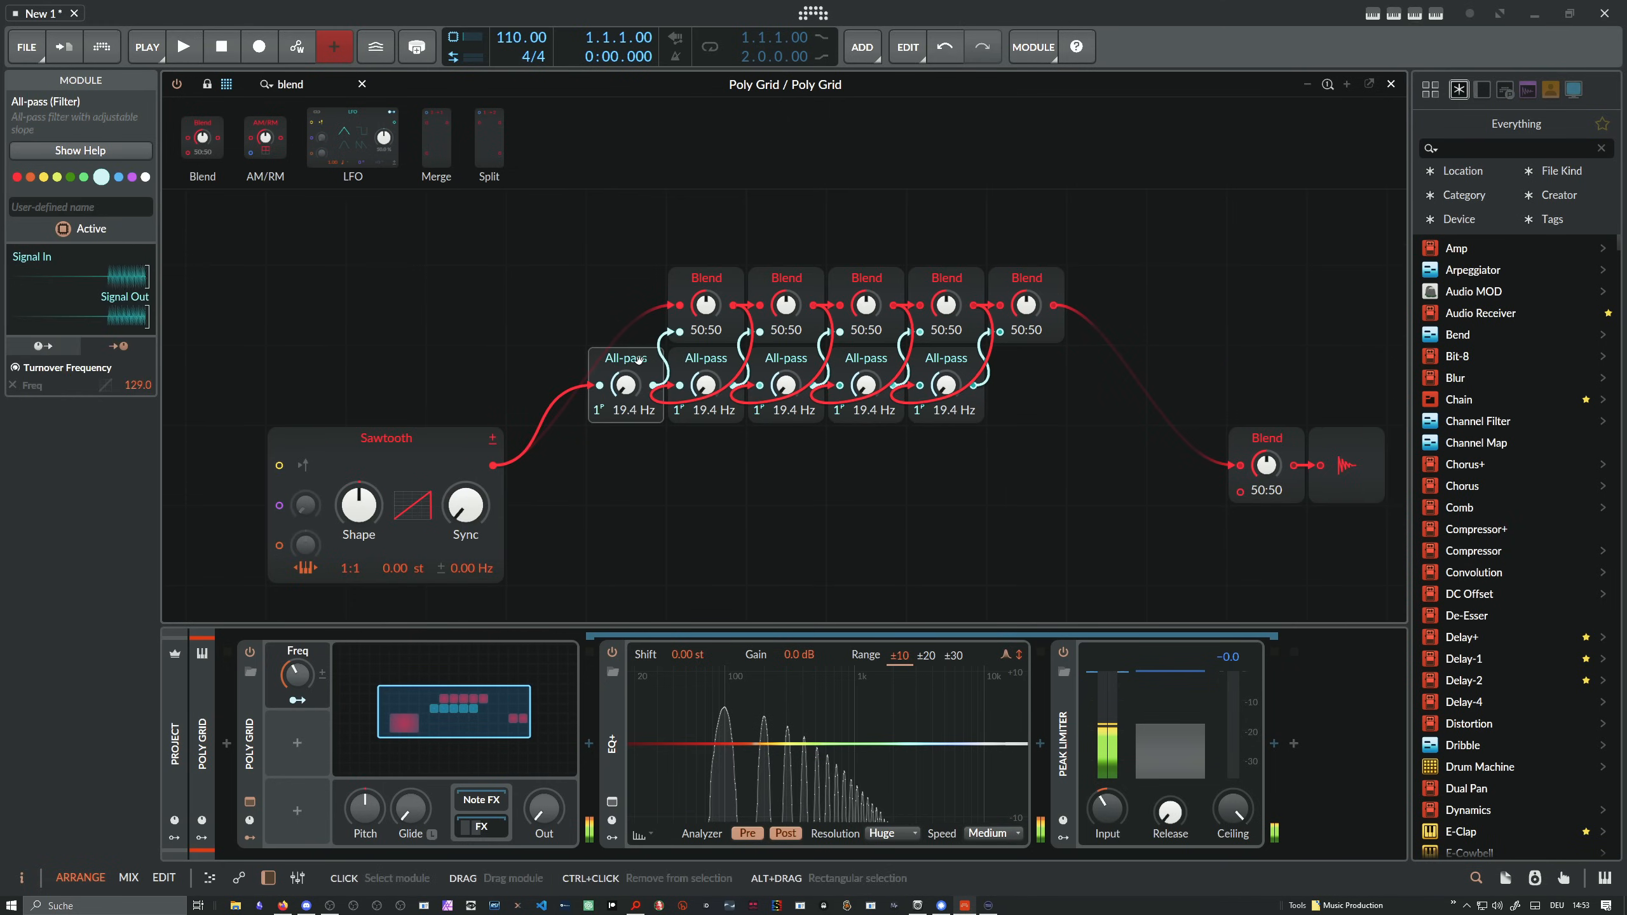
{"action": "left_click", "coordinate": [697, 275], "text": "ctrl"}
{"action": "key", "text": "ctrl+c"}
{"action": "scroll", "coordinate": [656, 484], "scroll_direction": "down", "scroll_amount": 2}
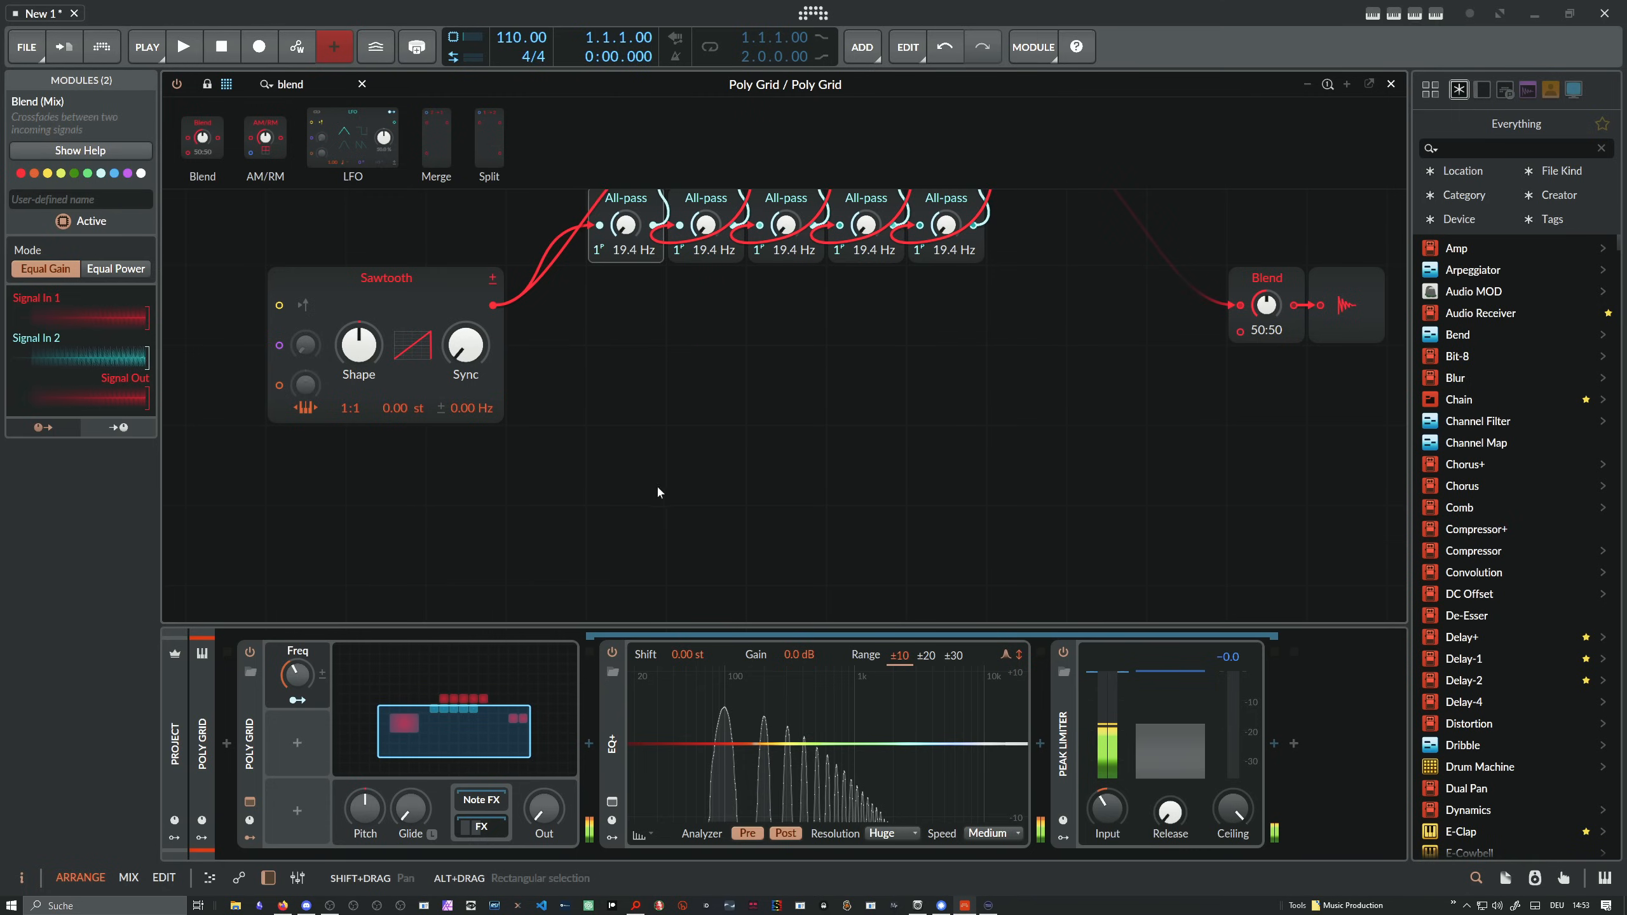
{"action": "left_click", "coordinate": [600, 440]}
{"action": "key", "text": "ctrl+v"}
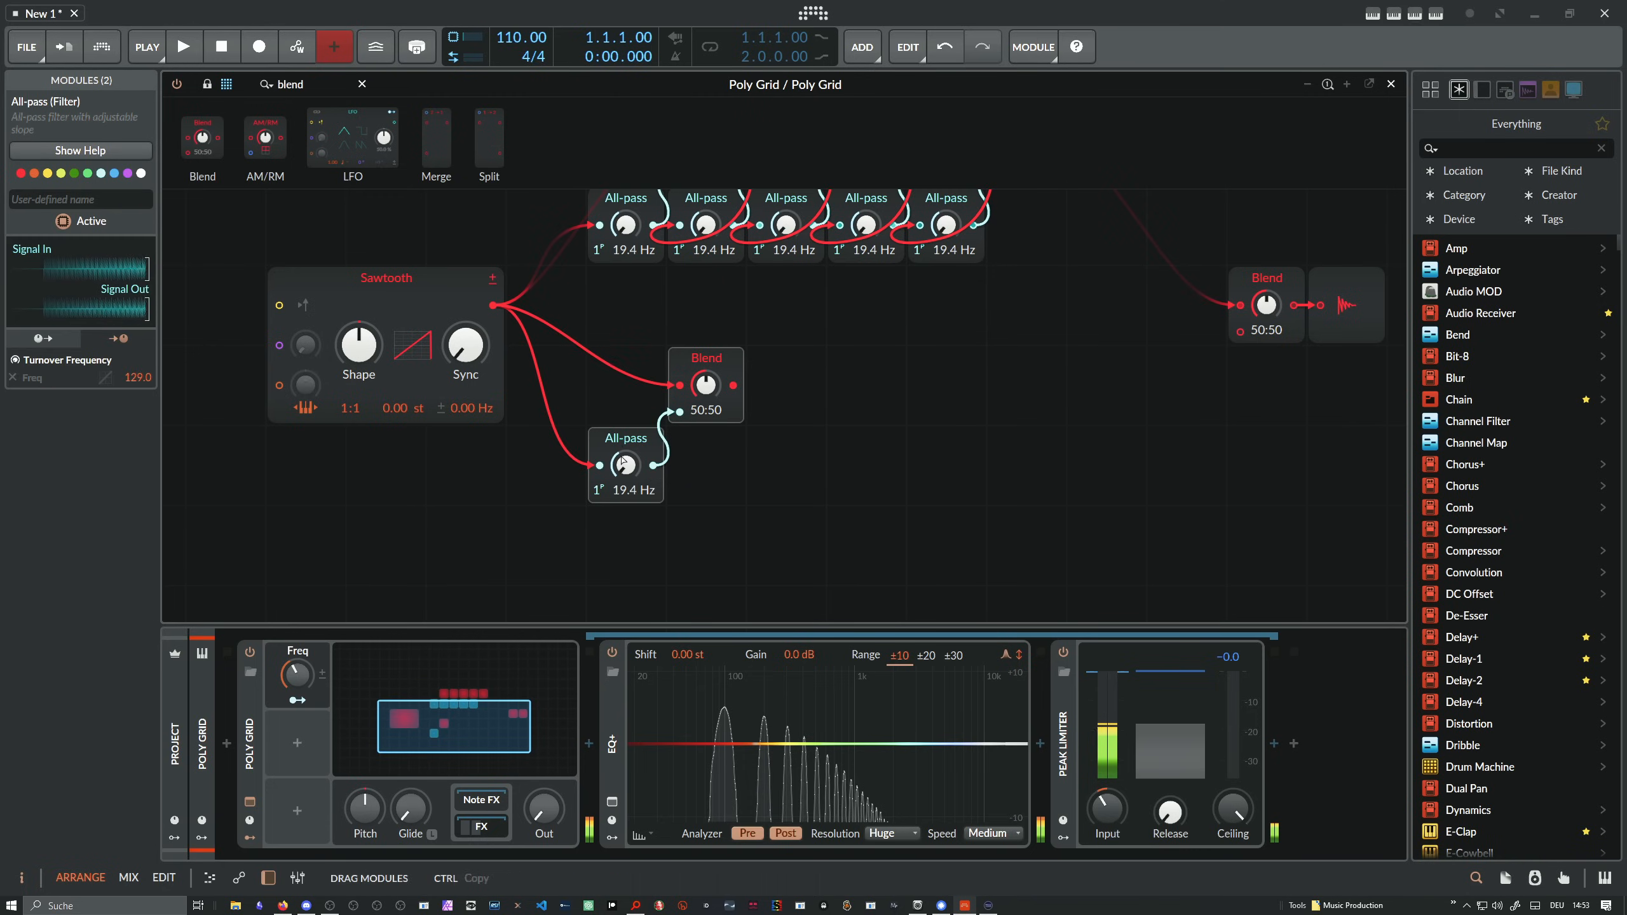
{"action": "left_click_drag", "start_coordinate": [637, 441], "coordinate": [616, 522]}
{"action": "left_click", "coordinate": [728, 442]}
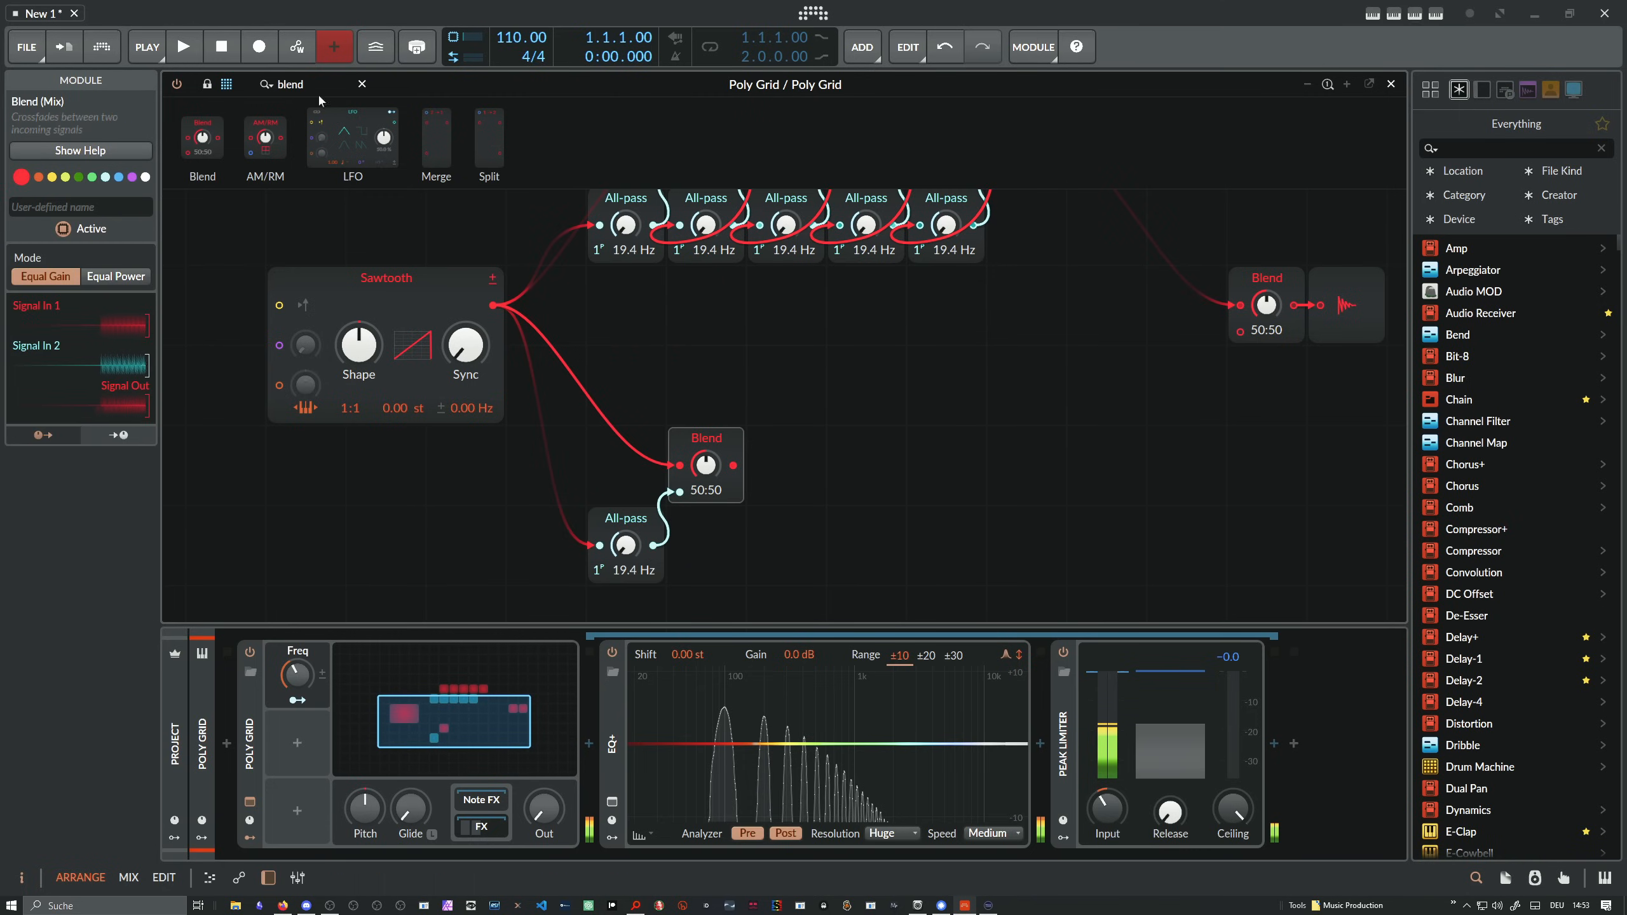
{"action": "type", "text": "sub"}
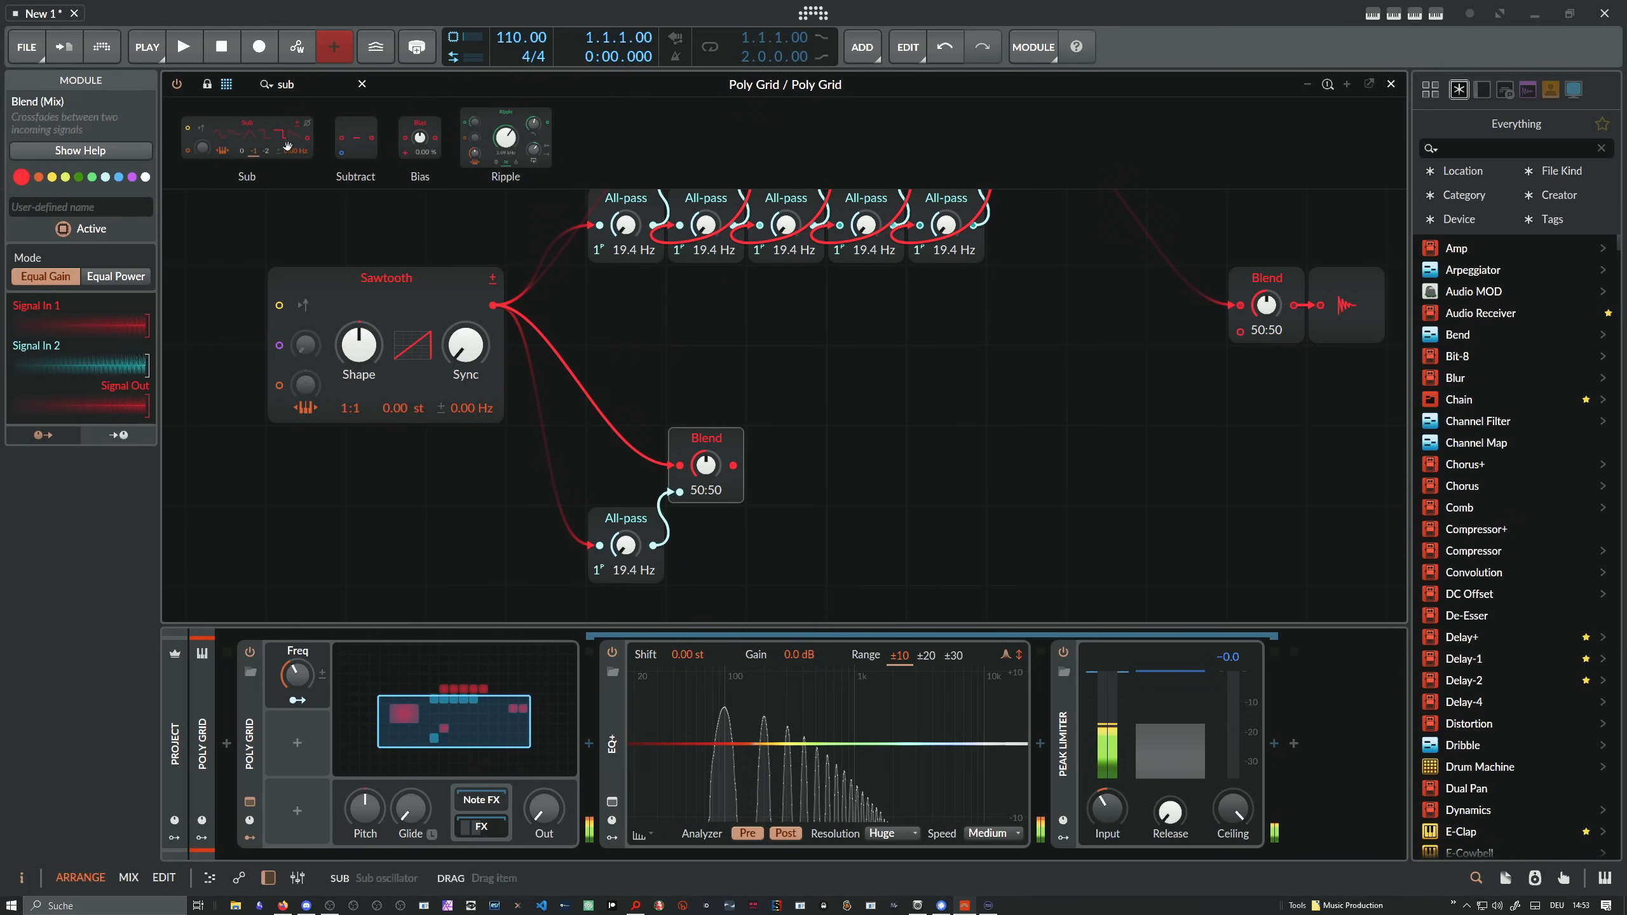
{"action": "left_click_drag", "start_coordinate": [355, 138], "coordinate": [697, 558]}
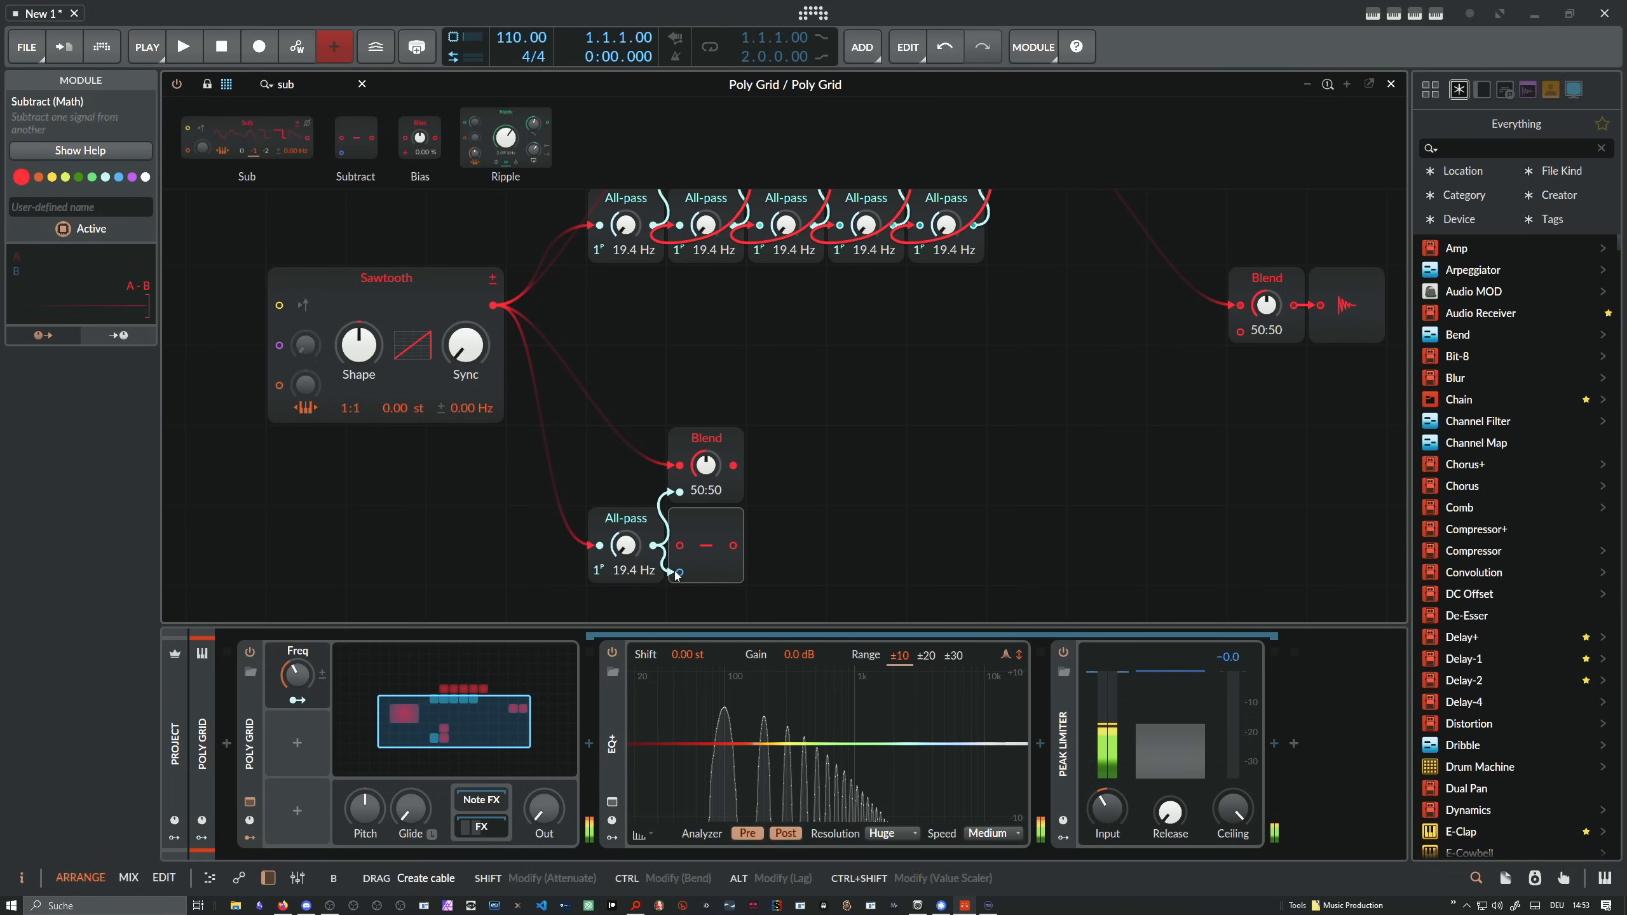
{"action": "key", "text": "ctrl+z"}
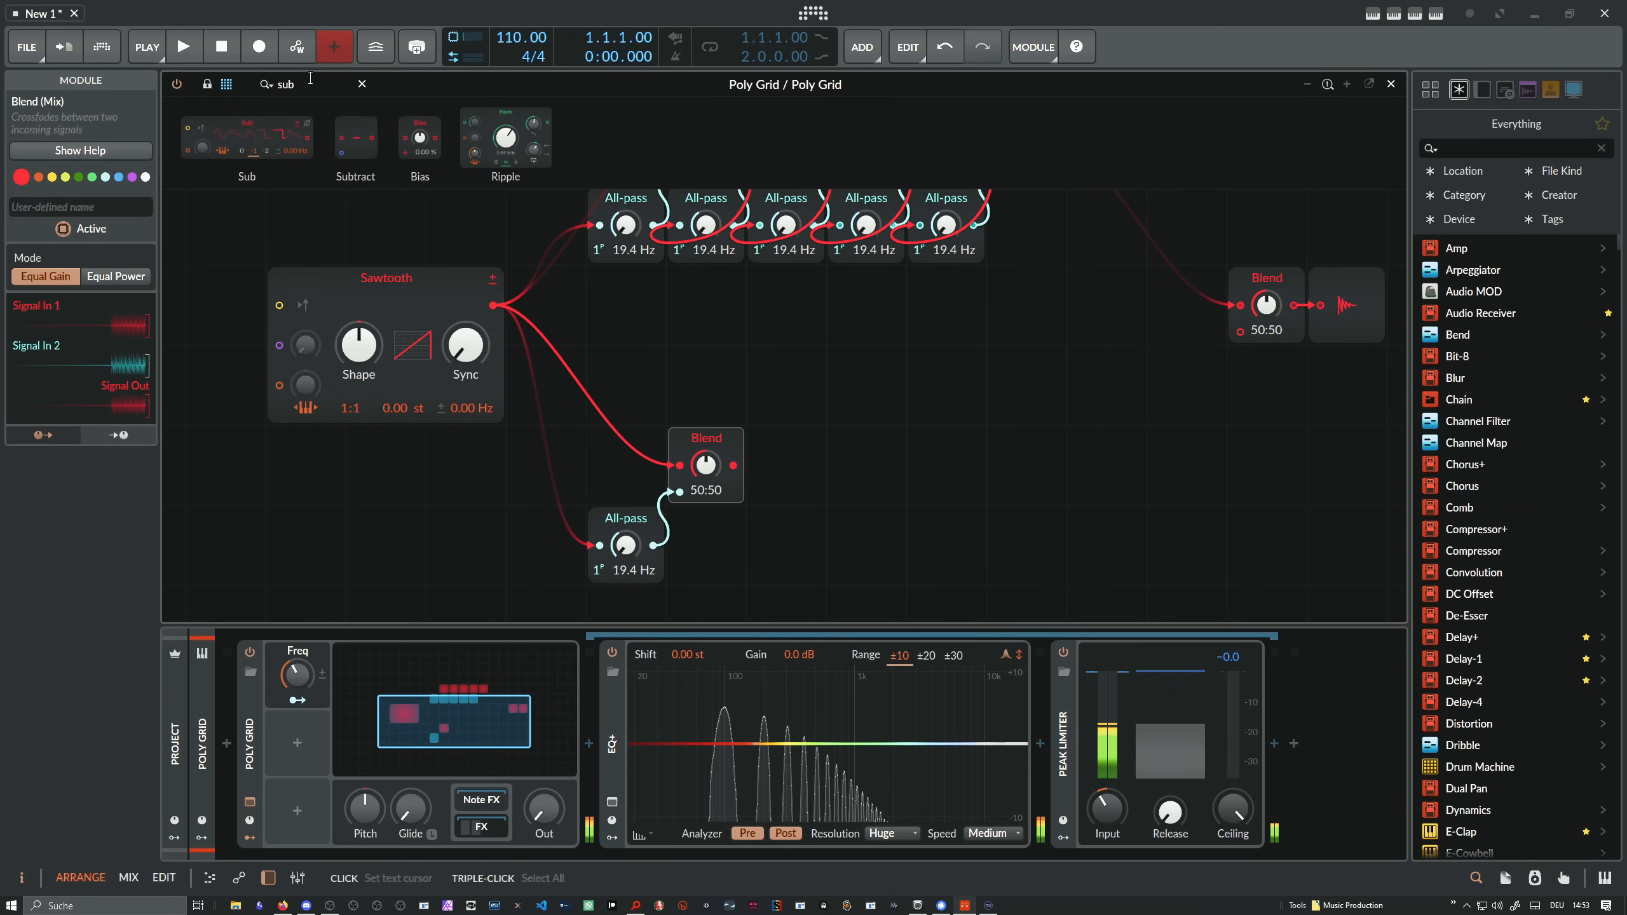
Insert an Invert module between the lower All-pass and the second input of the lower Blend
{"action": "type", "text": "inv"}
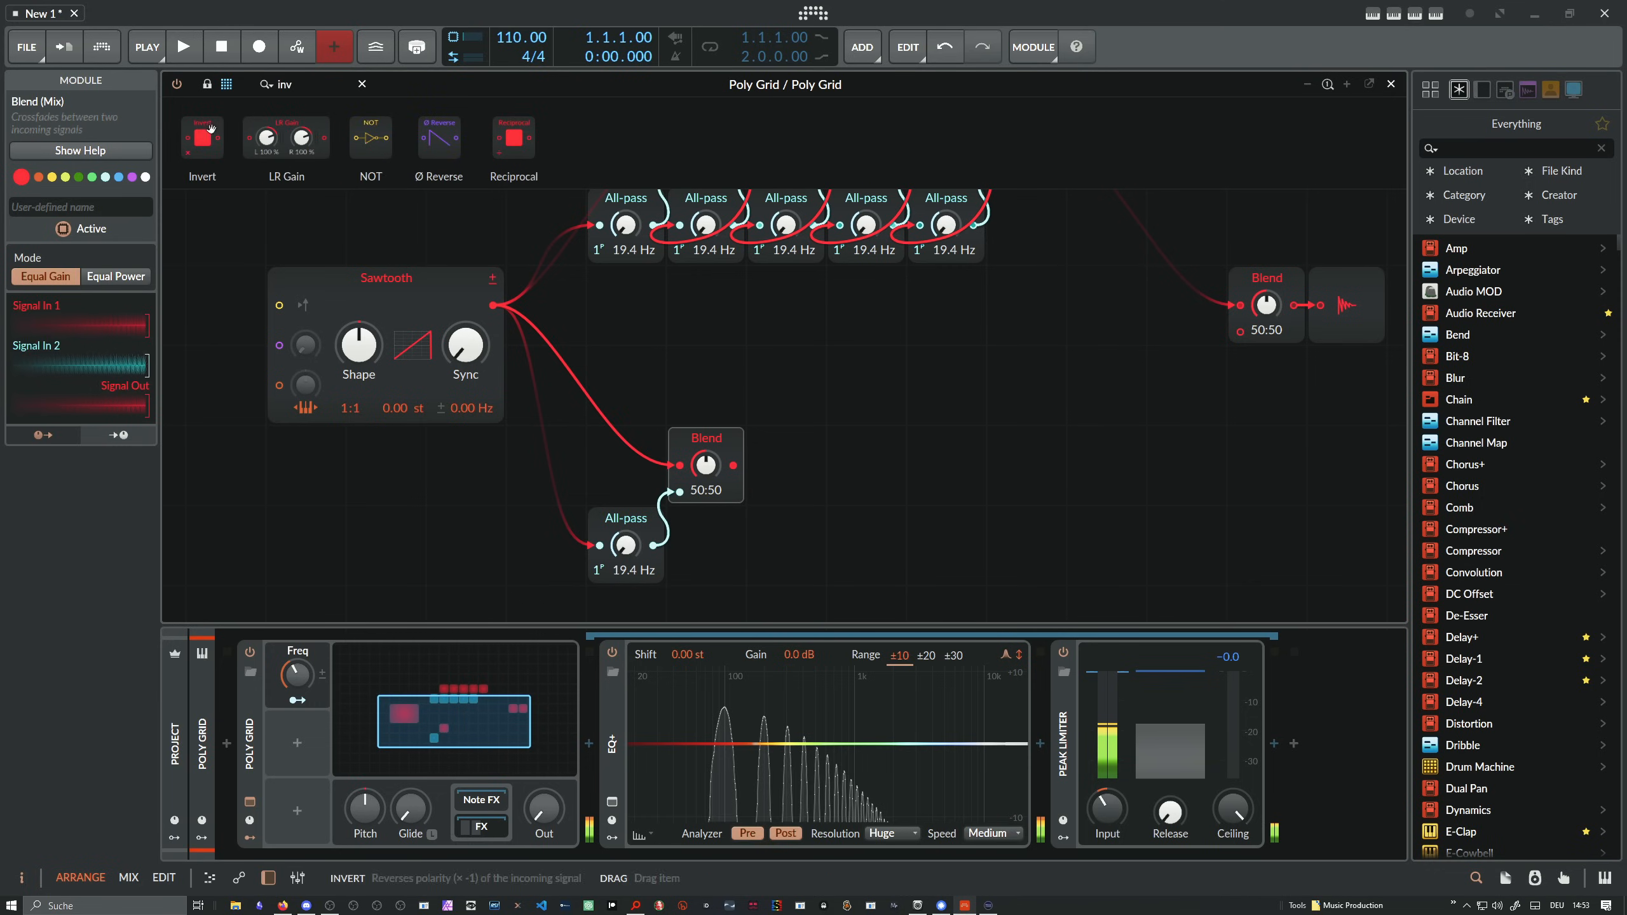
{"action": "left_click_drag", "start_coordinate": [207, 127], "coordinate": [655, 544]}
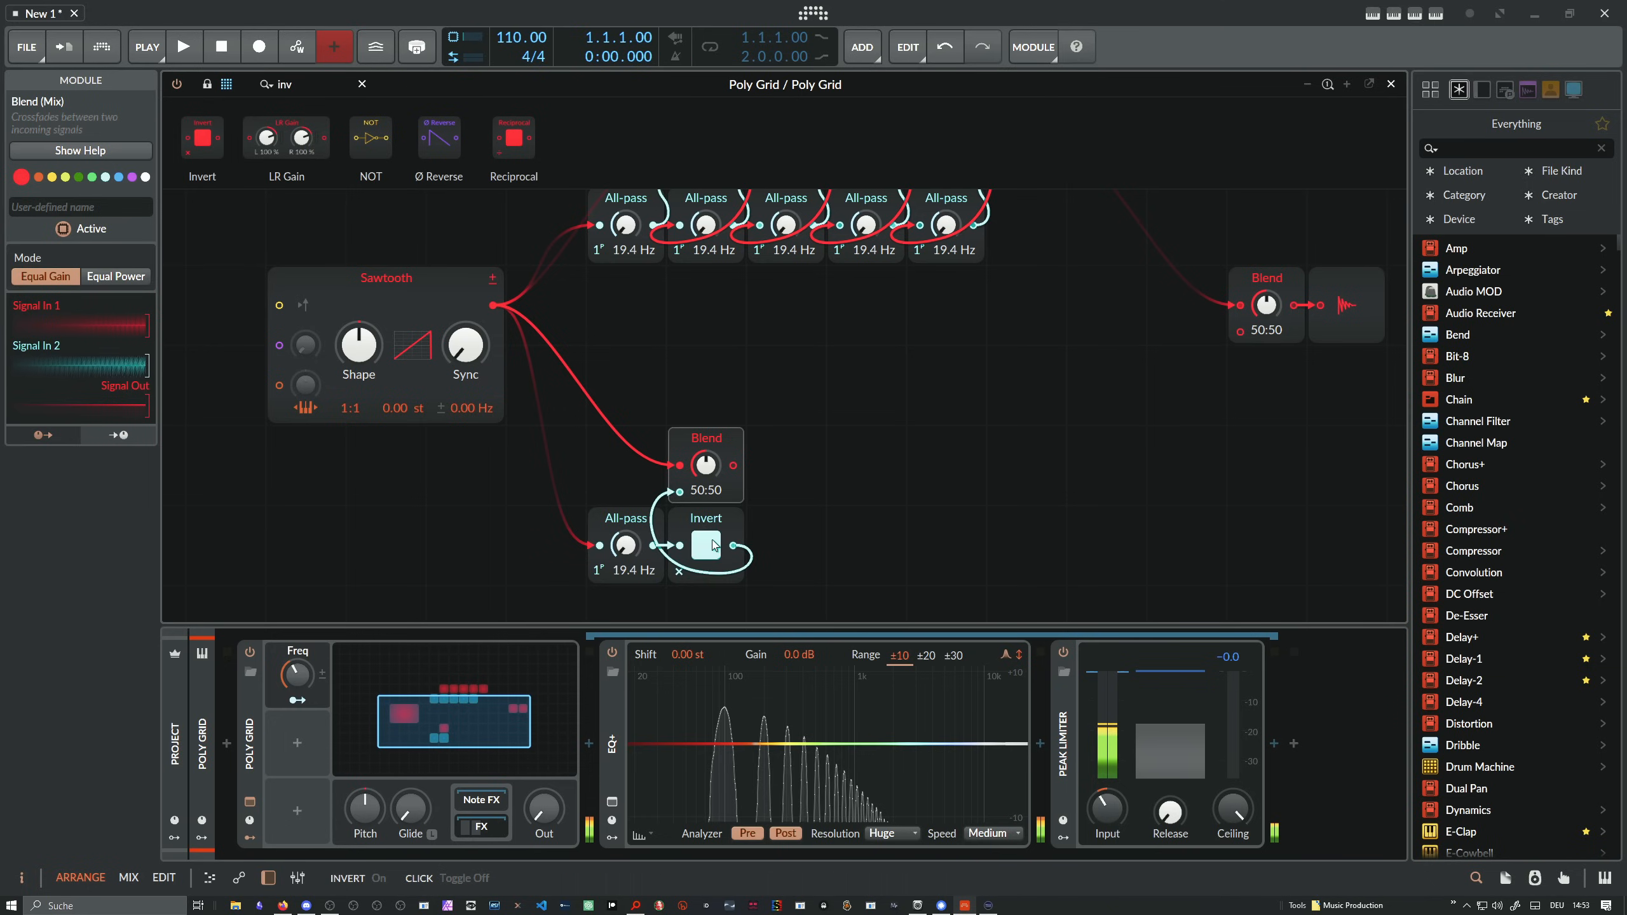
{"action": "left_click", "coordinate": [705, 521]}
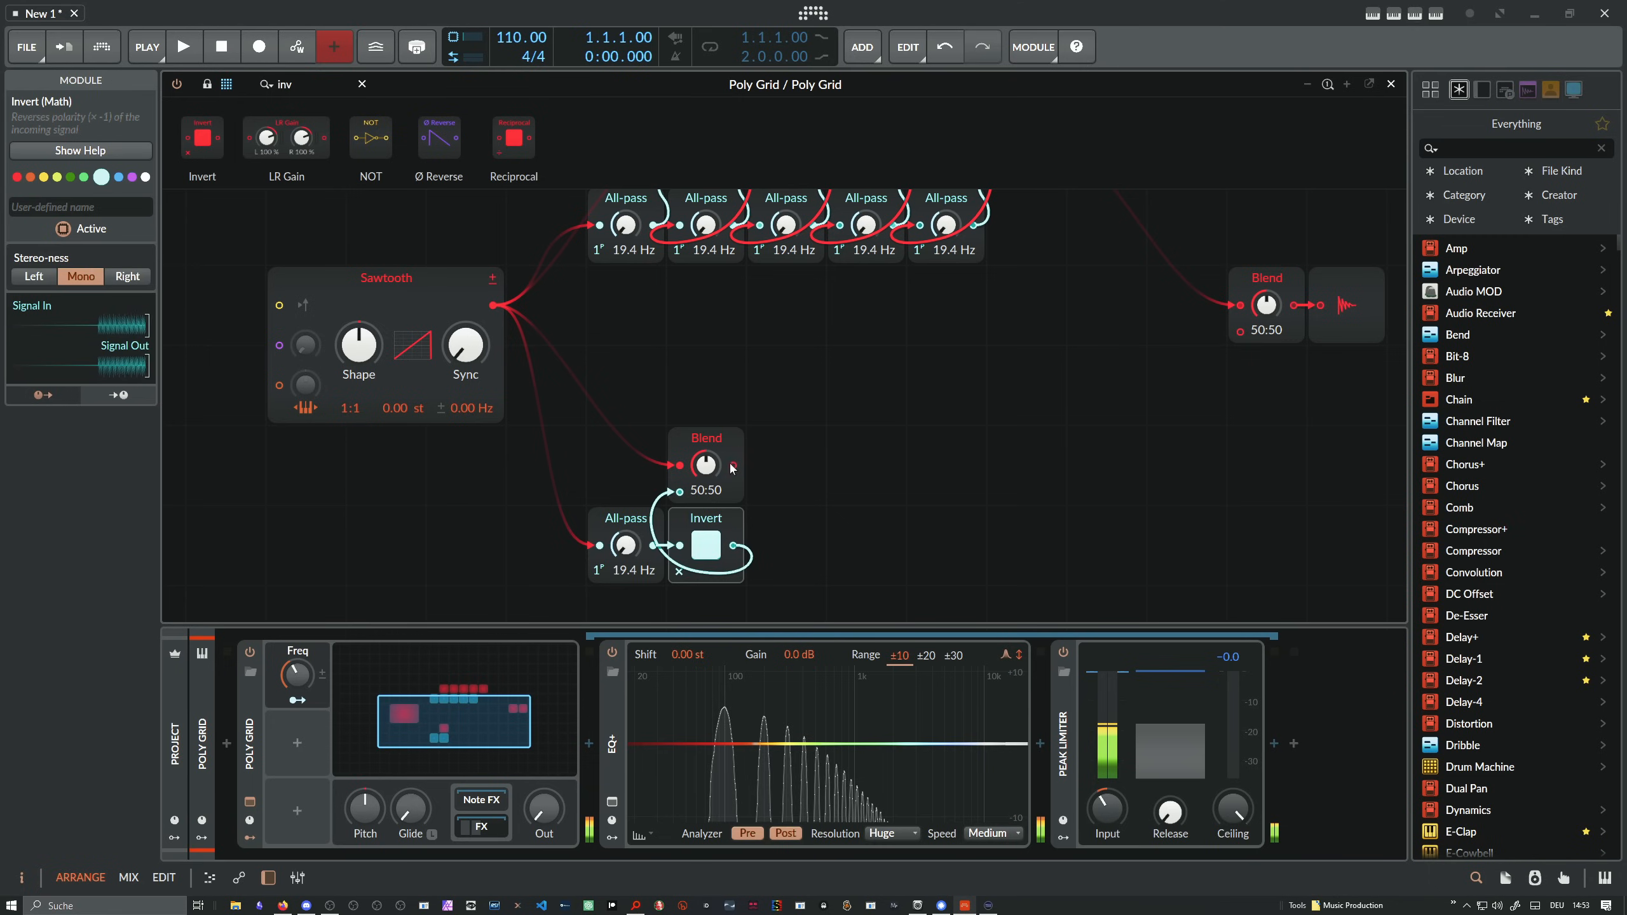
Patch the lower Blend into the final Blend's second input, set the final Blend fully to In 2, and turn down the Freq macro
{"action": "left_click_drag", "start_coordinate": [734, 465], "coordinate": [1267, 269]}
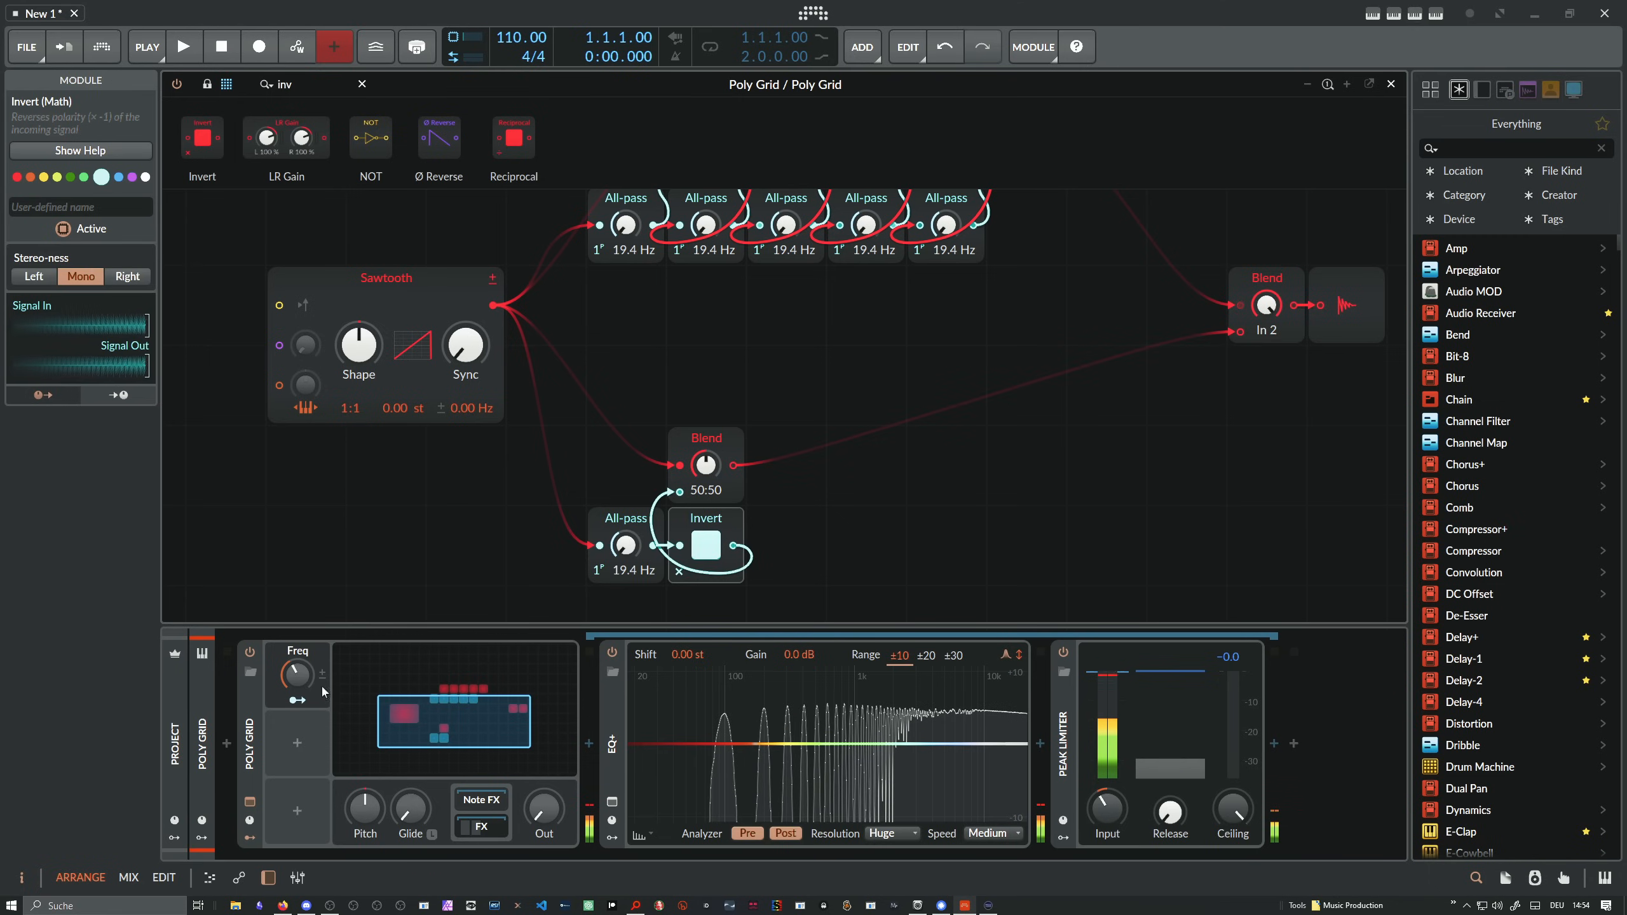
{"action": "left_click_drag", "start_coordinate": [299, 676], "coordinate": [299, 772]}
{"action": "scroll", "coordinate": [755, 510], "scroll_direction": "down", "scroll_amount": 1}
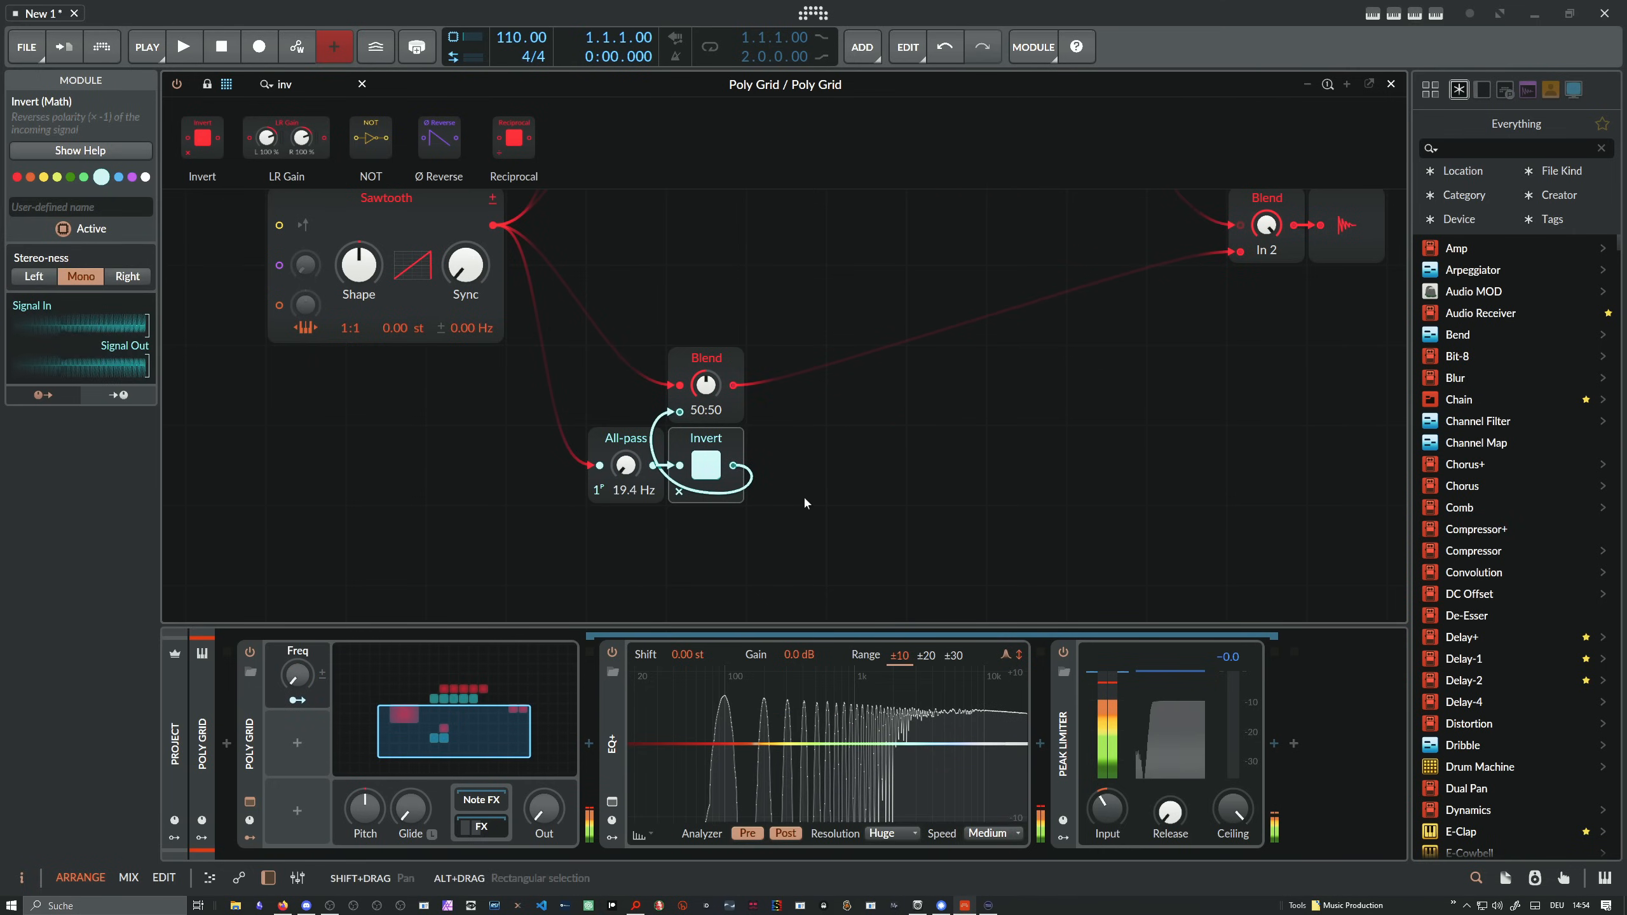
Duplicate the lower All-pass, Invert and Blend group as a second chained stage, patch it into the final Blend's second input, and raise the Freq macro
{"action": "left_click_drag", "start_coordinate": [805, 498], "coordinate": [625, 342]}
{"action": "scroll", "coordinate": [653, 391], "scroll_direction": "up", "scroll_amount": 1}
{"action": "key", "text": "ctrl+d"}
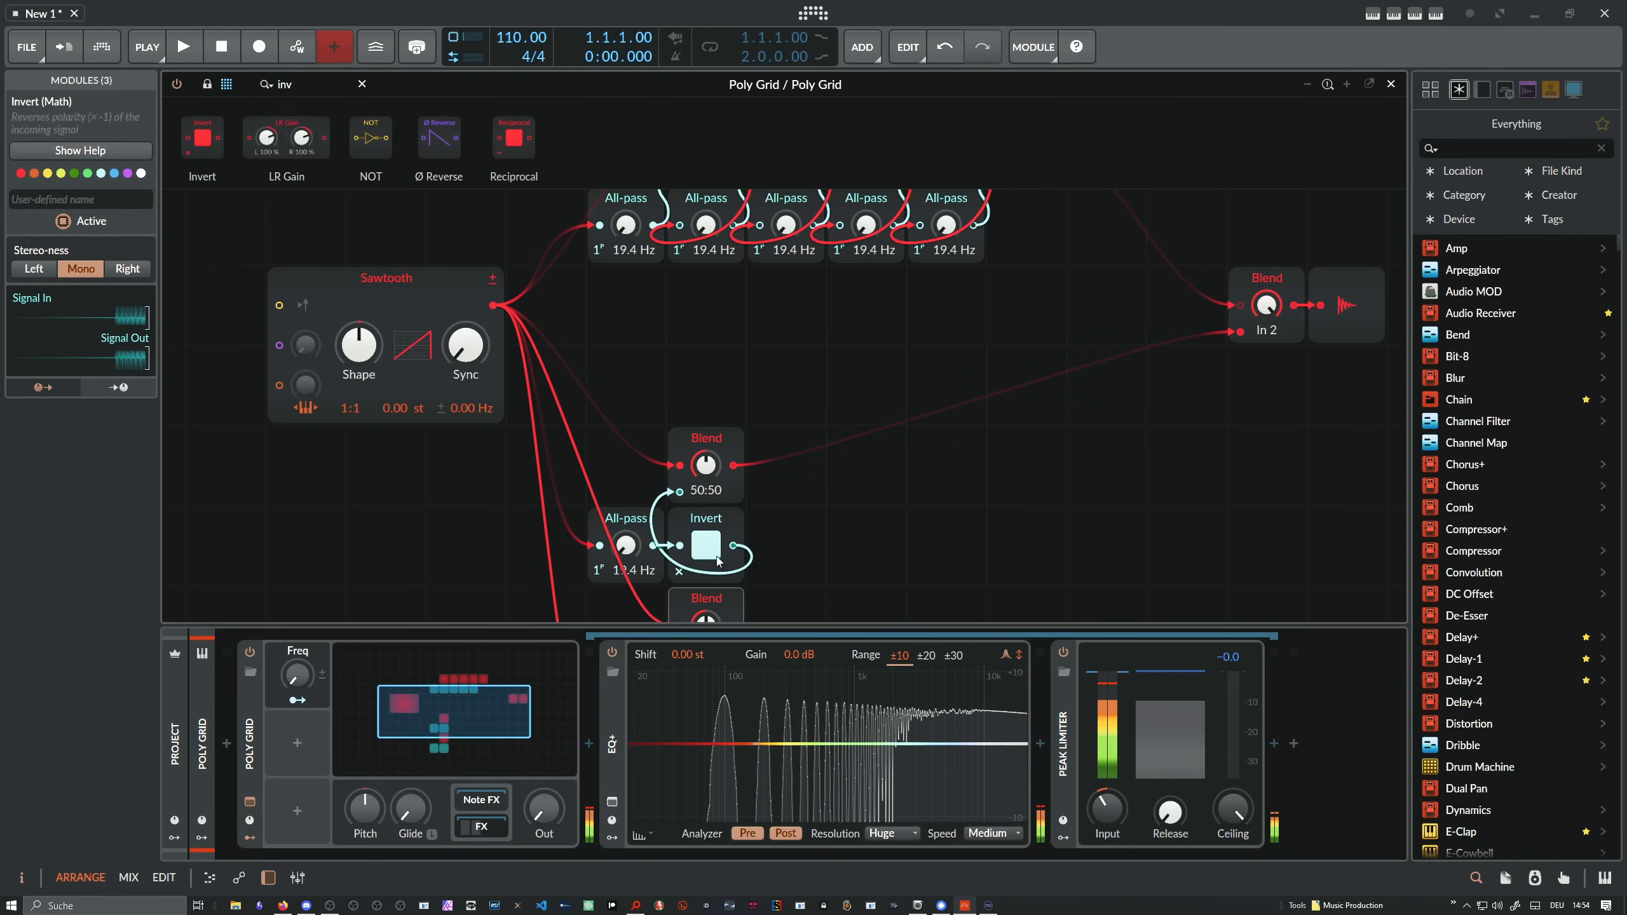
{"action": "left_click_drag", "start_coordinate": [716, 600], "coordinate": [865, 448]}
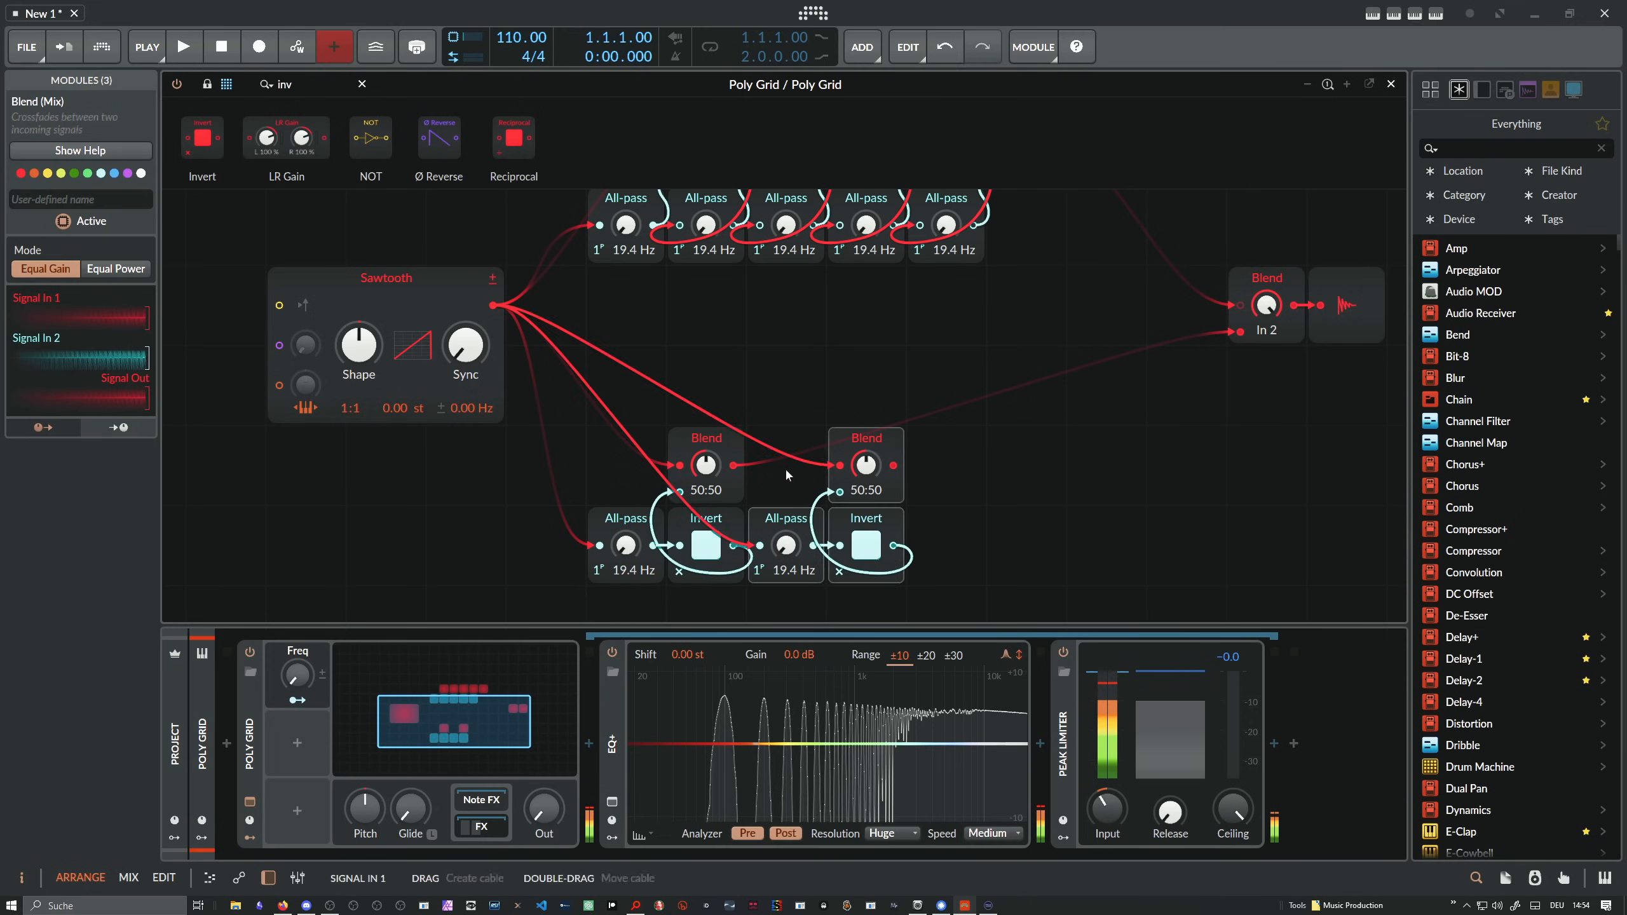
{"action": "left_click", "coordinate": [787, 474]}
{"action": "left_click_drag", "start_coordinate": [764, 531], "coordinate": [760, 545]}
{"action": "left_click_drag", "start_coordinate": [734, 465], "coordinate": [1234, 333]}
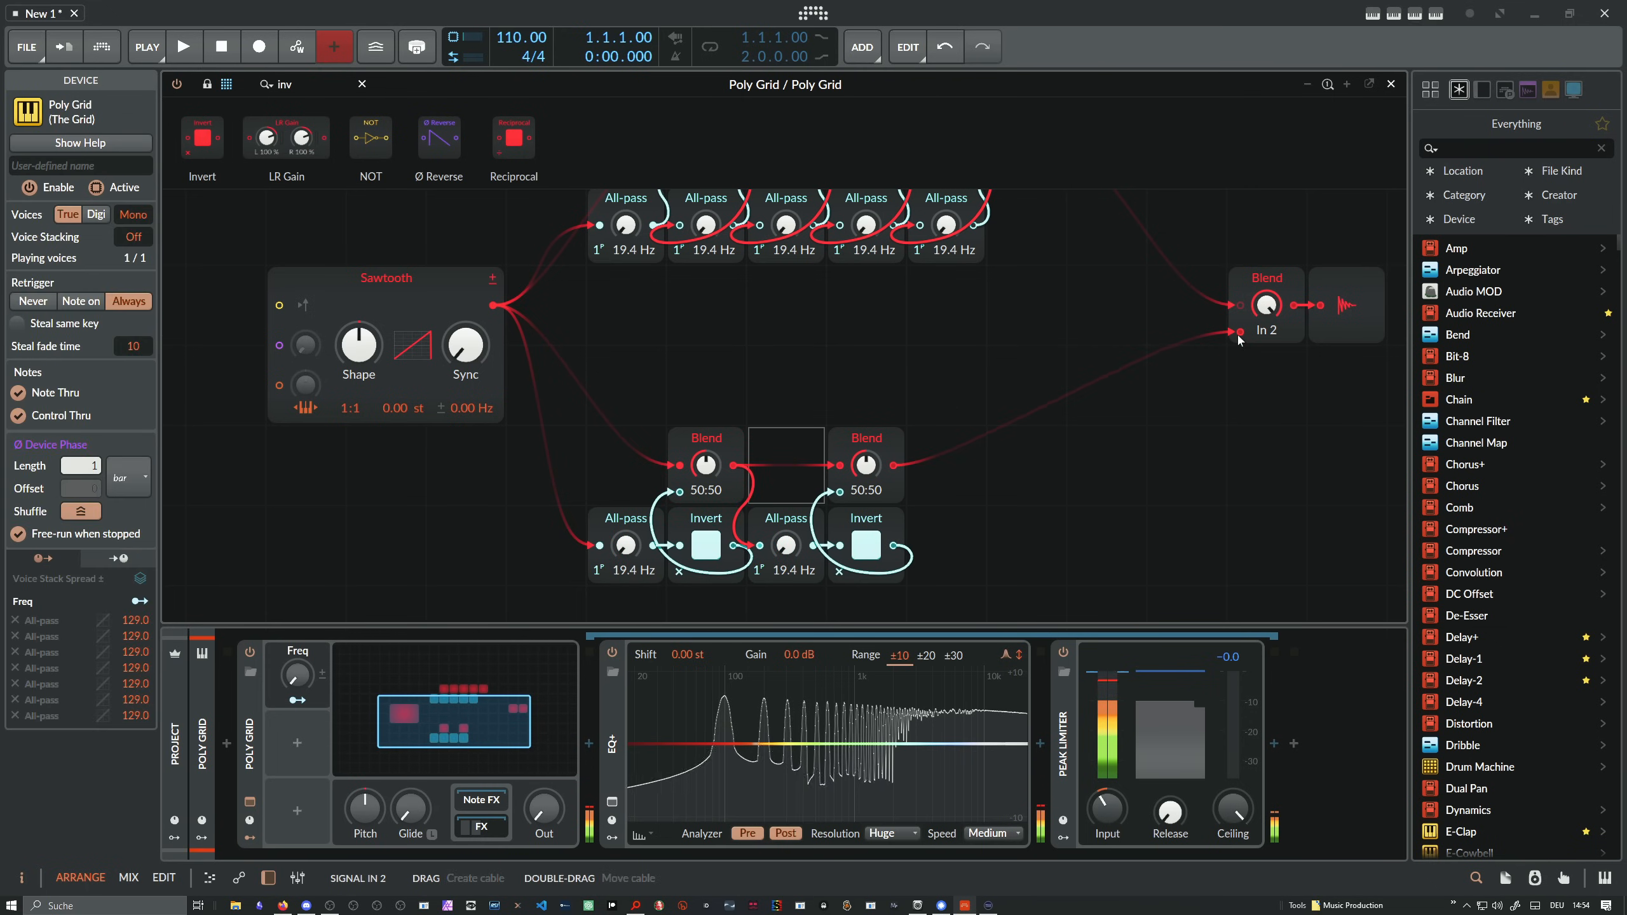
{"action": "left_click_drag", "start_coordinate": [300, 676], "coordinate": [300, 590]}
Duplicate the second lower stage as a third, feed its All-pass and Blend from the second Blend, and patch it into the final Blend
{"action": "scroll", "coordinate": [948, 556], "scroll_direction": "down", "scroll_amount": 3}
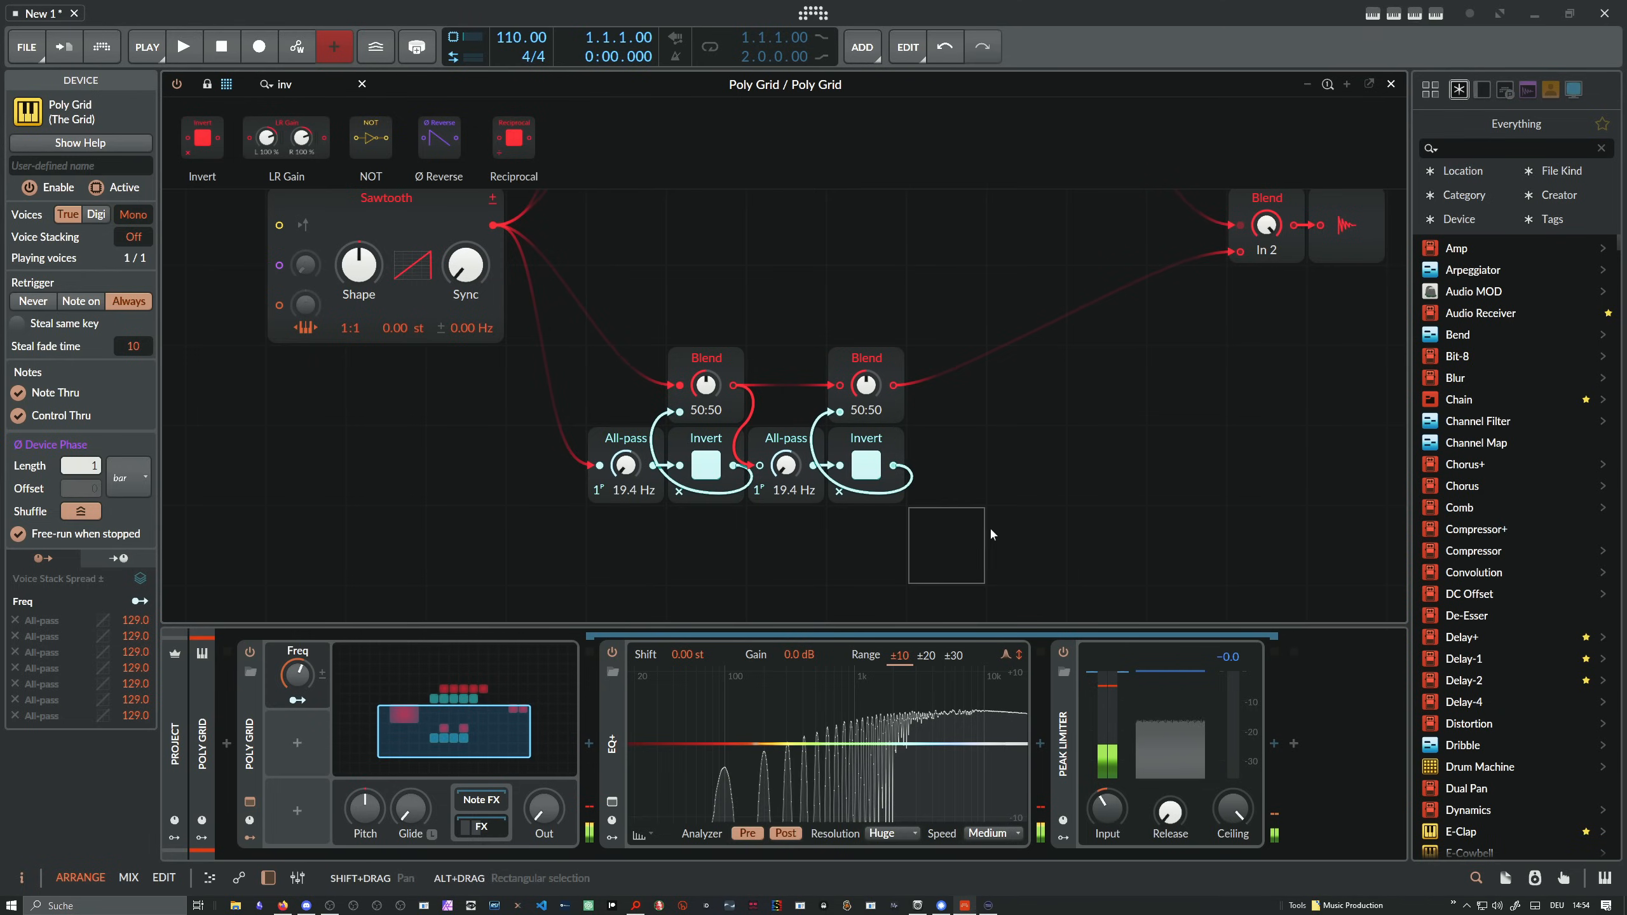
{"action": "left_click_drag", "start_coordinate": [992, 530], "coordinate": [782, 344]}
{"action": "key", "text": "ctrl+d"}
{"action": "left_click_drag", "start_coordinate": [869, 512], "coordinate": [1018, 363]}
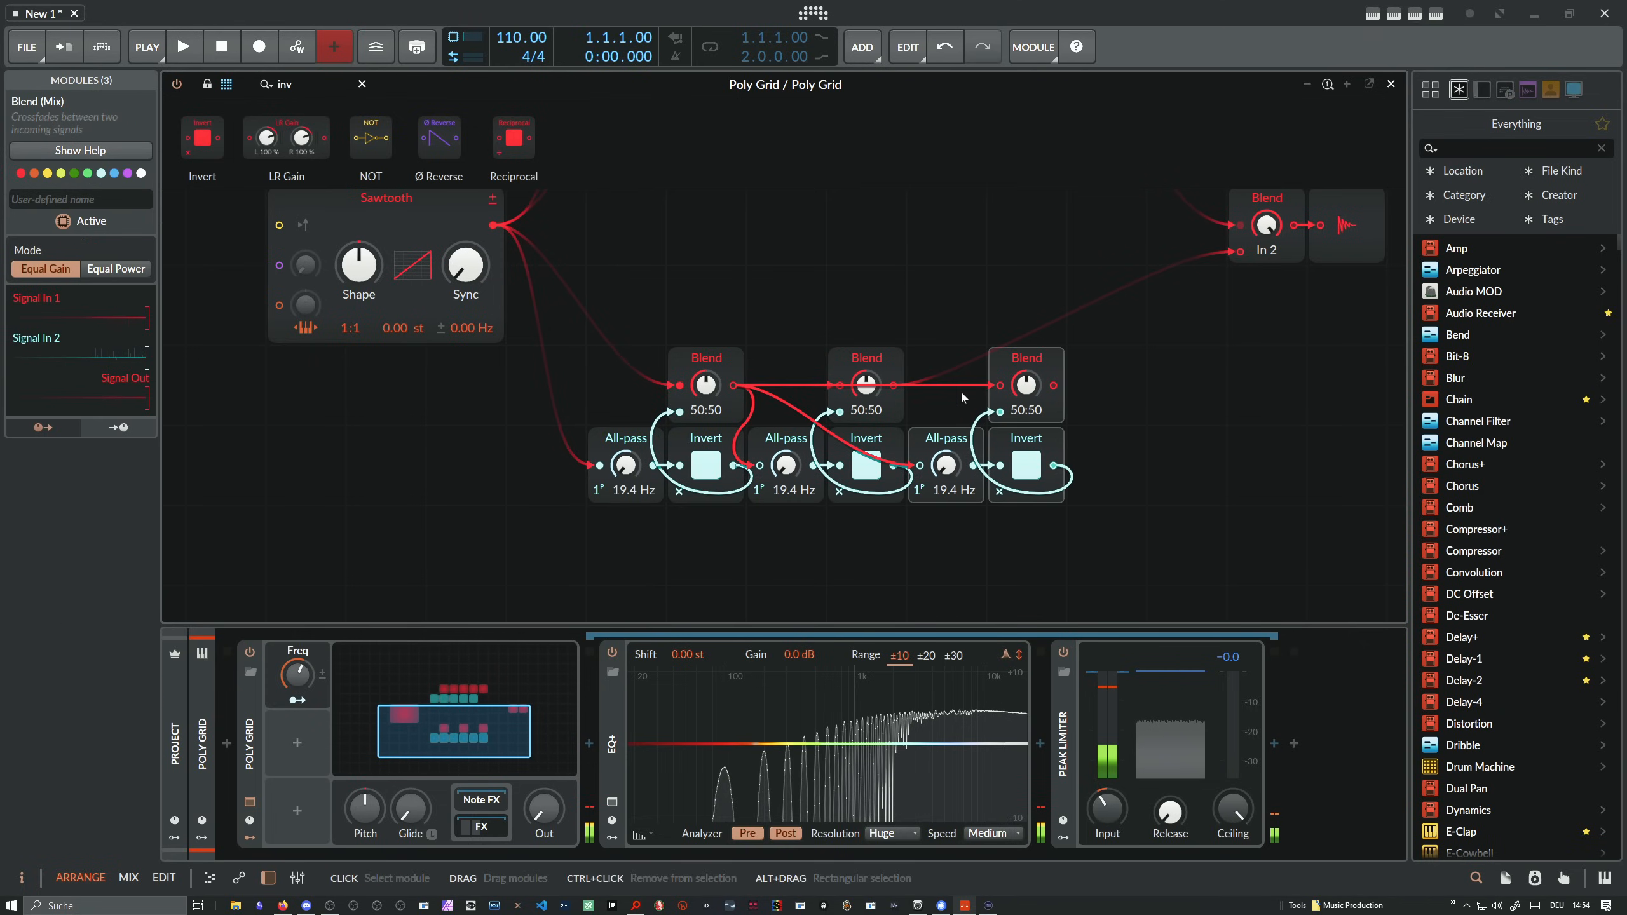
{"action": "left_click_drag", "start_coordinate": [894, 385], "coordinate": [1000, 386]}
{"action": "left_click_drag", "start_coordinate": [894, 386], "coordinate": [920, 465]}
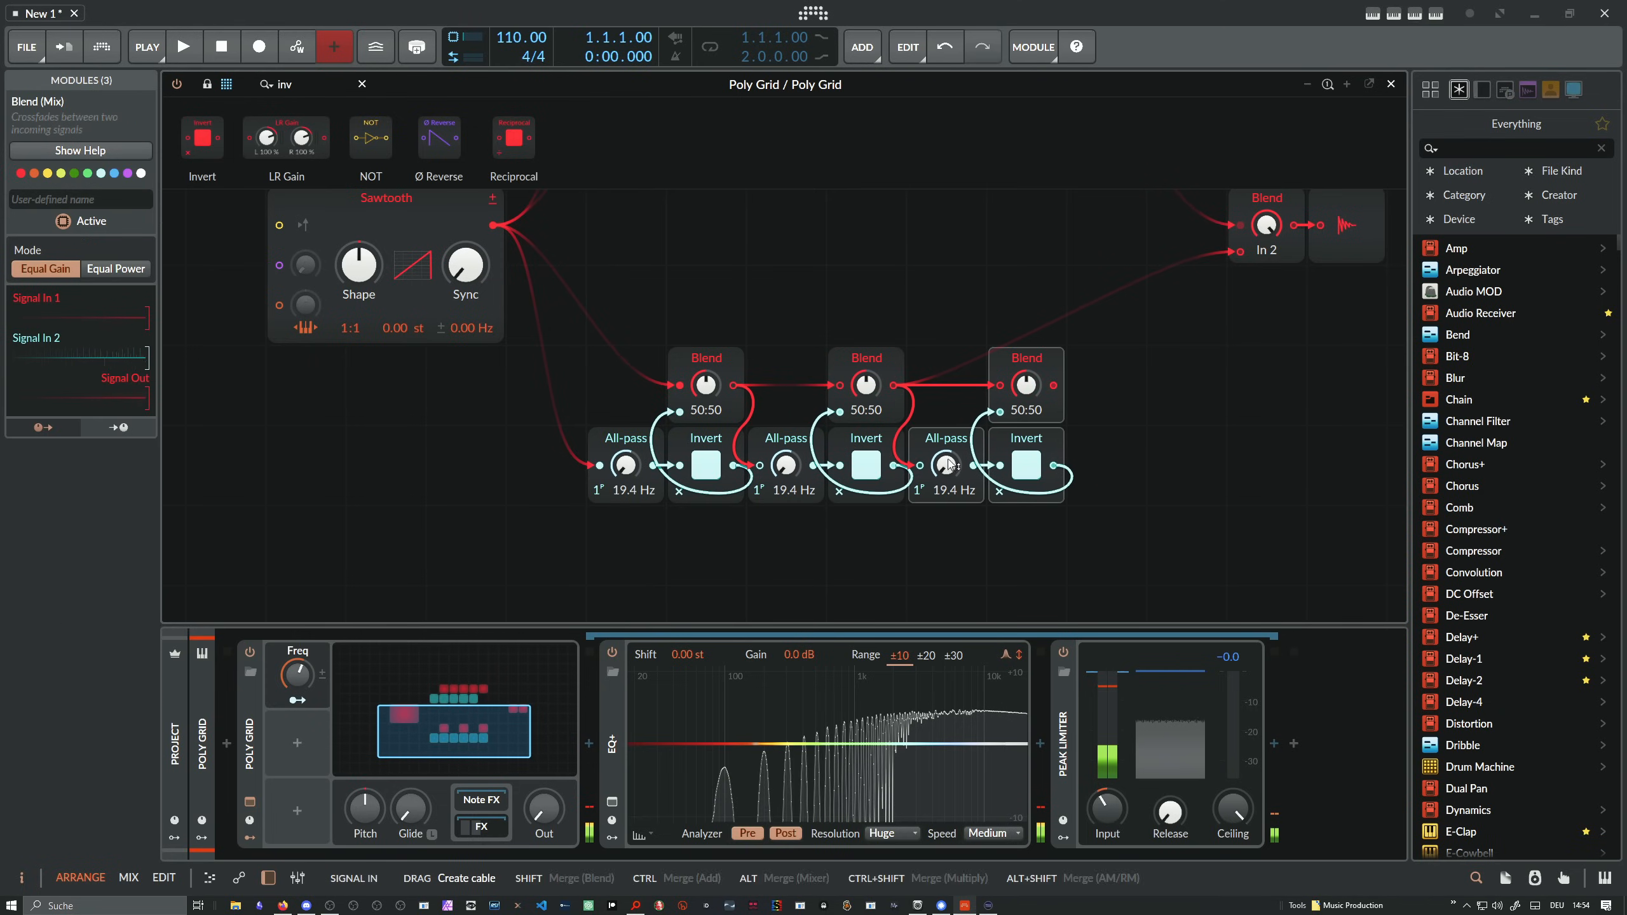
{"action": "left_click_drag", "start_coordinate": [1054, 386], "coordinate": [1231, 250]}
Duplicate the third lower stage as a fourth patched into the final Blend's second input, then raise the output level and lower the Freq macro
{"action": "left_click", "coordinate": [1045, 442]}
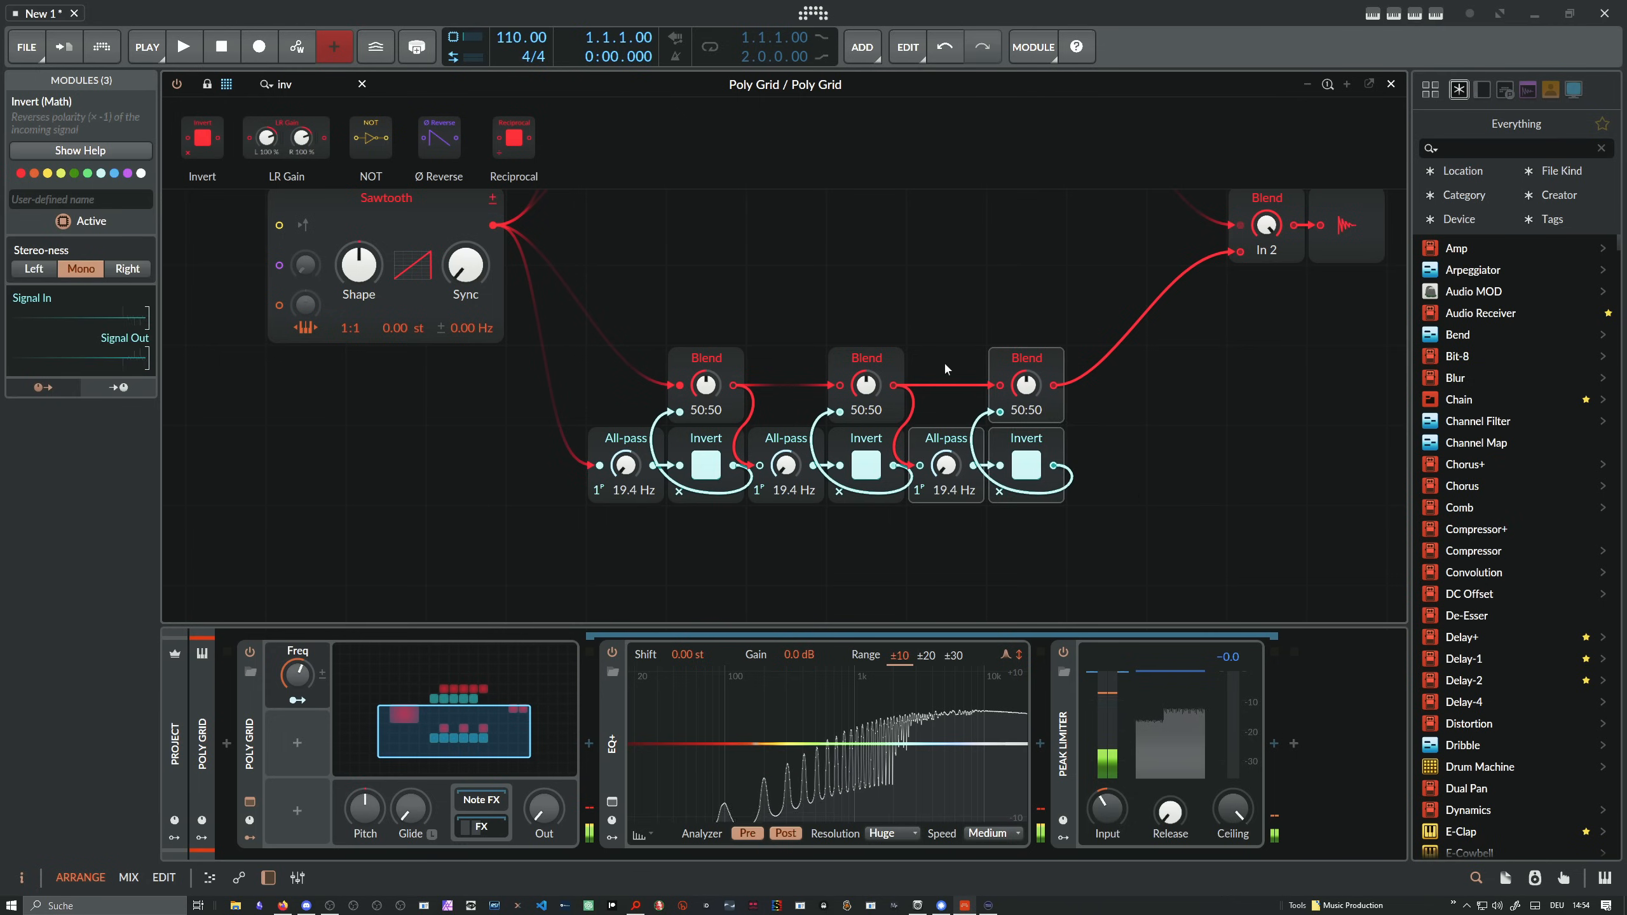
{"action": "key", "text": "ctrl+d"}
{"action": "left_click_drag", "start_coordinate": [950, 520], "coordinate": [1080, 465]}
{"action": "left_click_drag", "start_coordinate": [1214, 386], "coordinate": [1237, 251]}
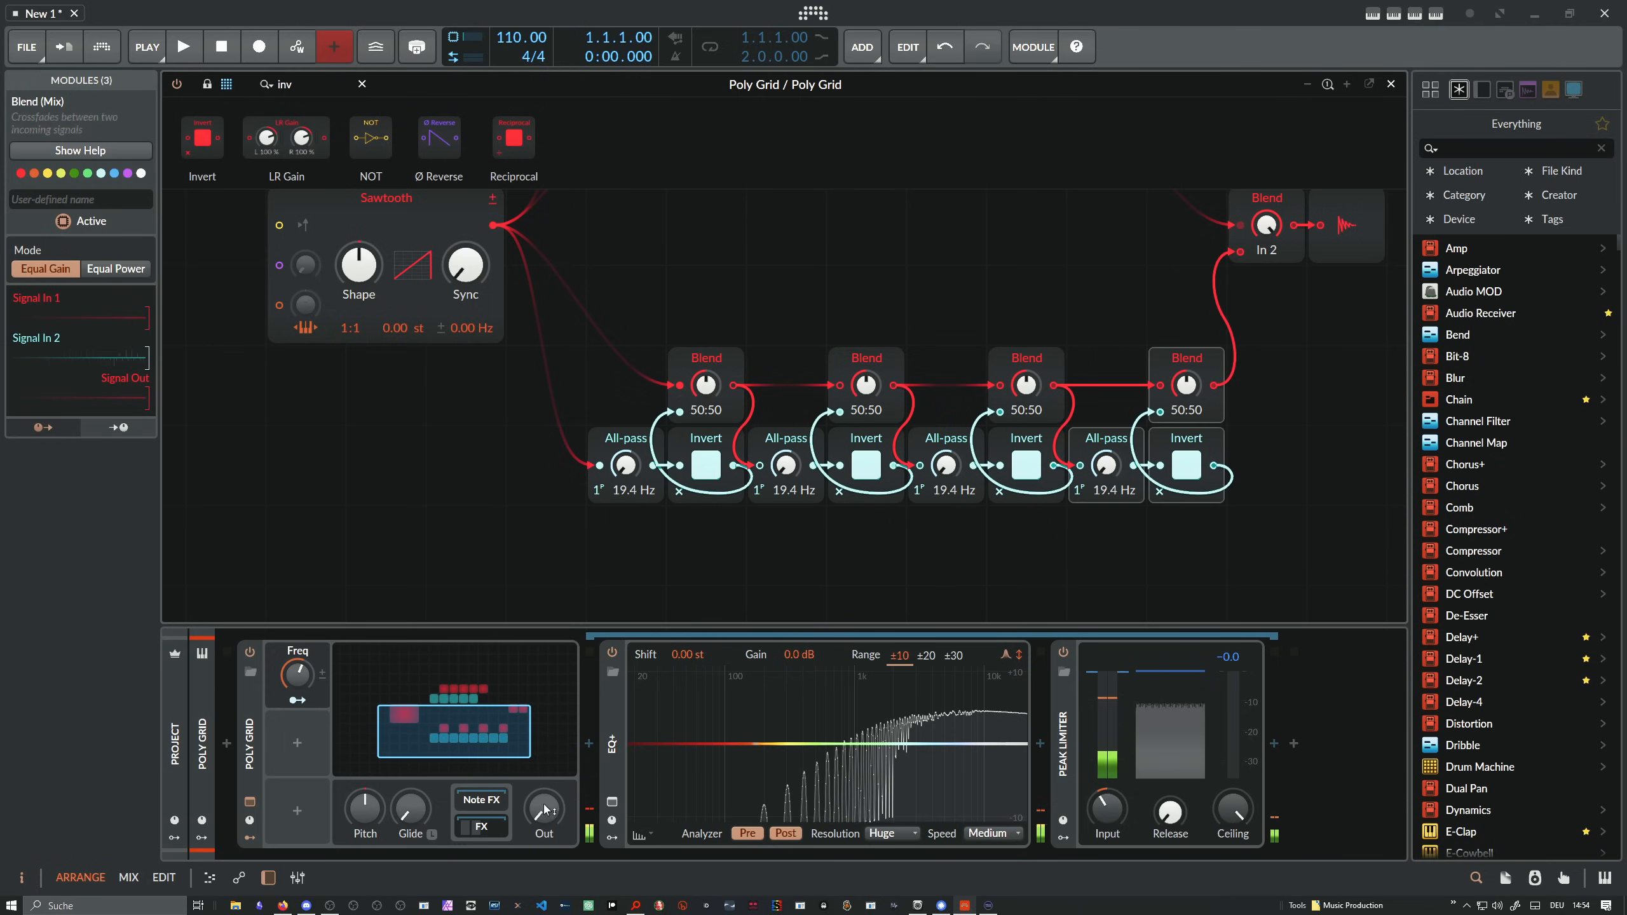
{"action": "left_click_drag", "start_coordinate": [544, 809], "coordinate": [544, 738]}
{"action": "mouse_move", "coordinate": [298, 676]}
{"action": "left_mouse_down"}
{"action": "mouse_move", "coordinate": [297, 699]}
{"action": "mouse_move", "coordinate": [297, 640]}
{"action": "mouse_move", "coordinate": [297, 701]}
{"action": "left_mouse_up"}
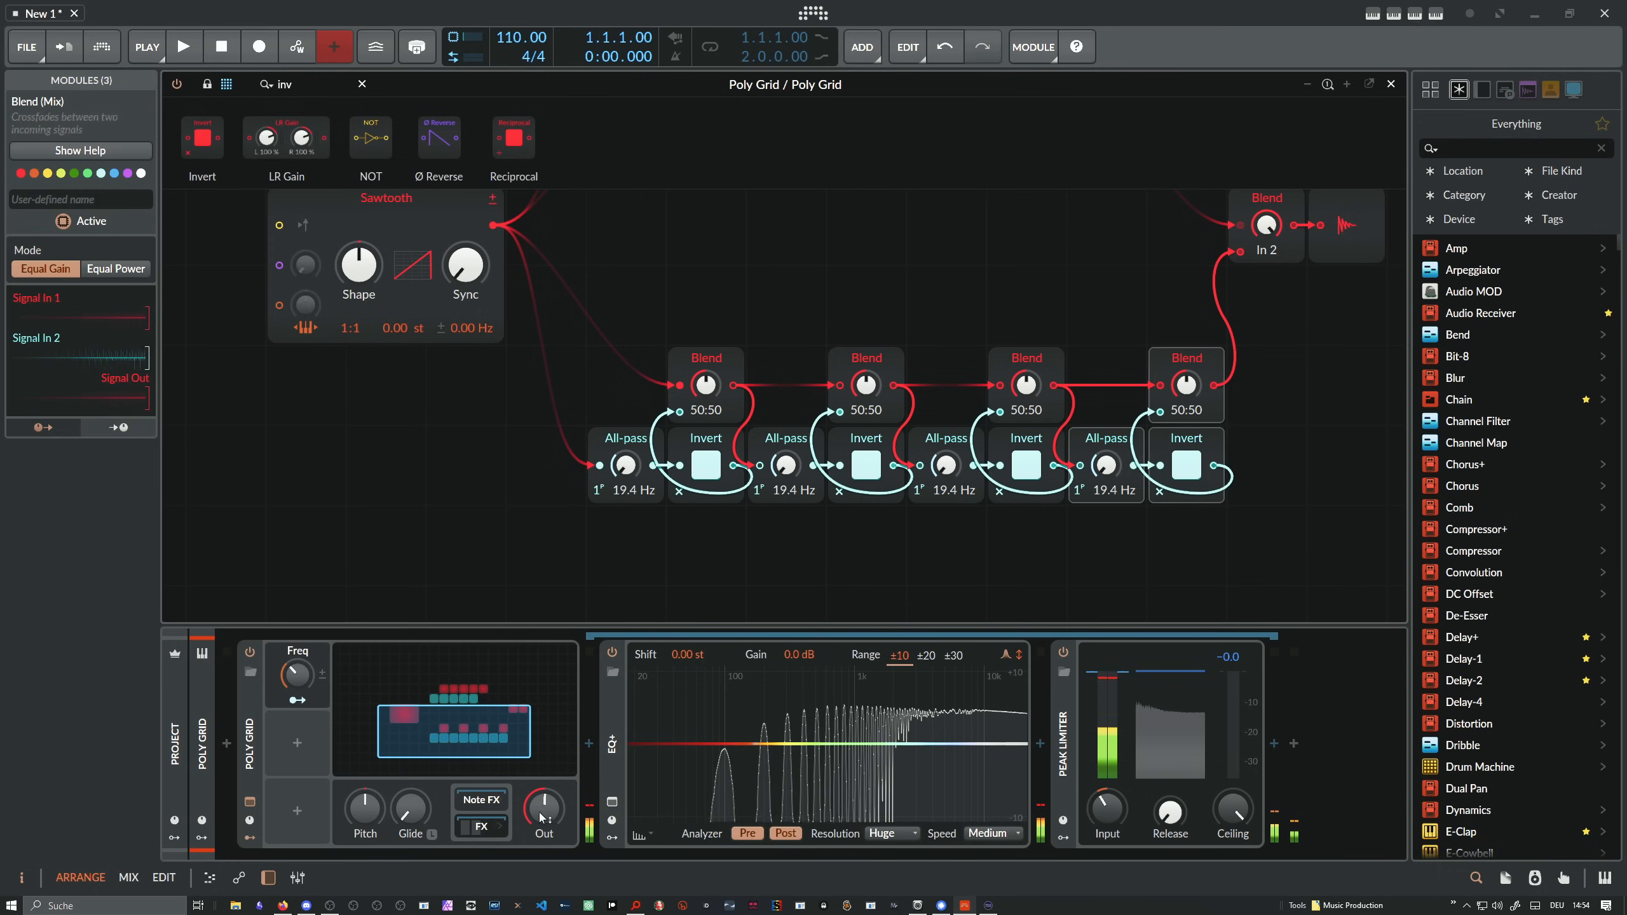
Duplicate the fourth lower stage and feed the new fifth All-pass and Blend from the fourth Blend's output
{"action": "left_click_drag", "start_coordinate": [751, 559], "coordinate": [433, 615]}
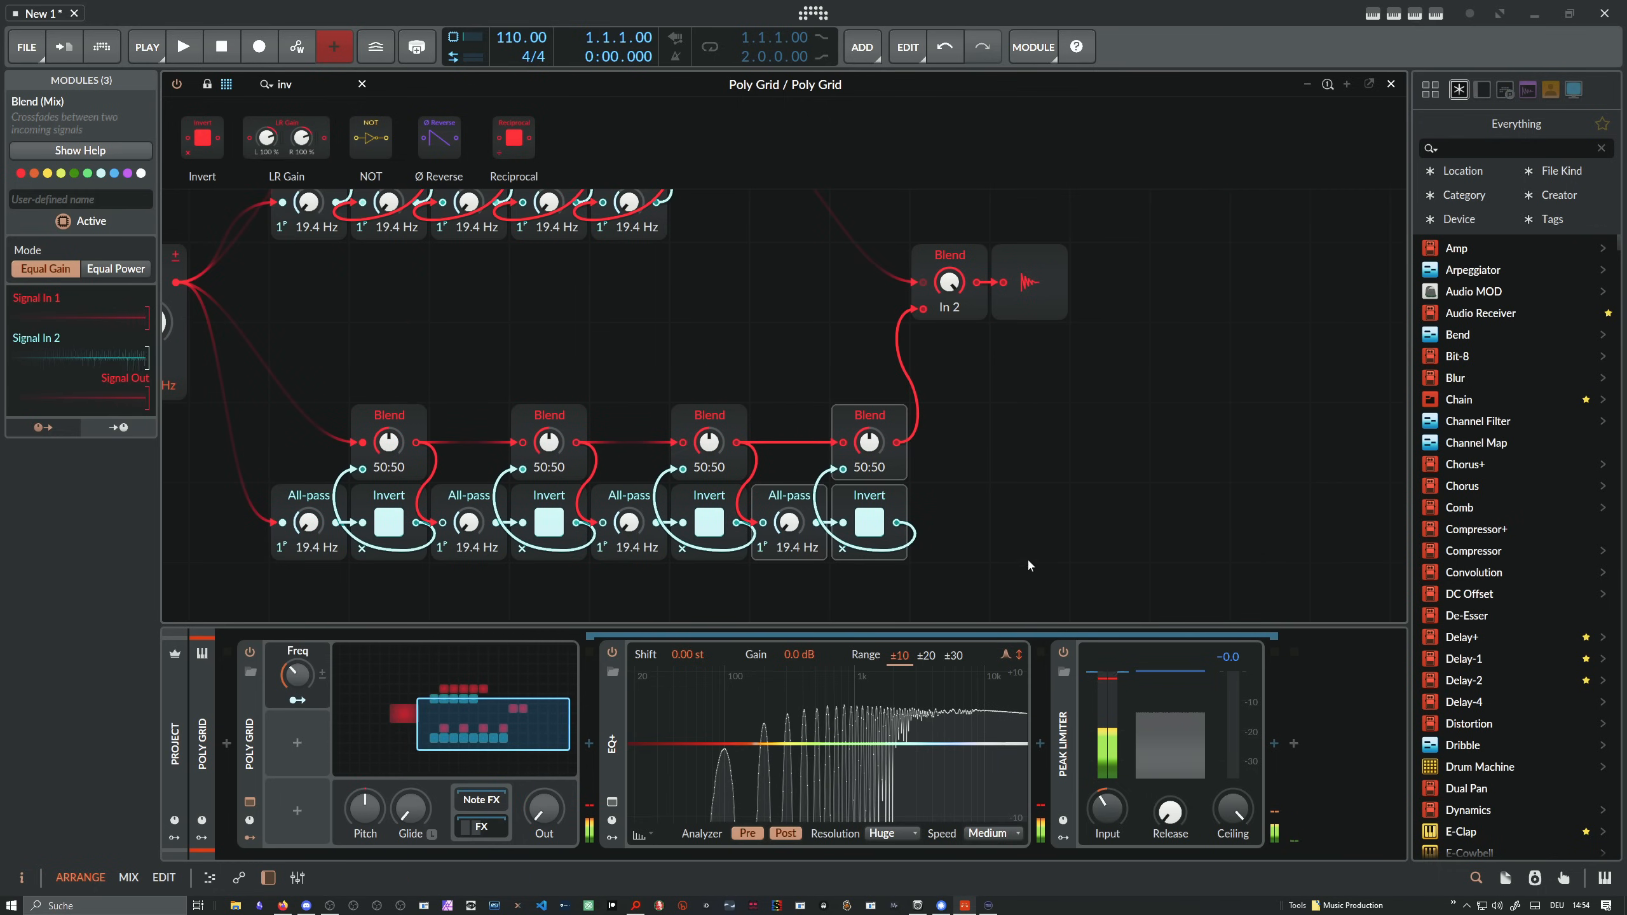
{"action": "left_click_drag", "start_coordinate": [1029, 562], "coordinate": [781, 384]}
{"action": "key", "text": "ctrl+d"}
{"action": "left_click_drag", "start_coordinate": [916, 576], "coordinate": [1012, 451]}
{"action": "left_click_drag", "start_coordinate": [896, 443], "coordinate": [926, 522]}
Compare the number of All-pass modules in the upper and lower branches
{"action": "scroll", "coordinate": [625, 349], "scroll_direction": "up", "scroll_amount": 1}
{"action": "left_click", "coordinate": [312, 256]}
{"action": "left_click", "coordinate": [634, 288]}
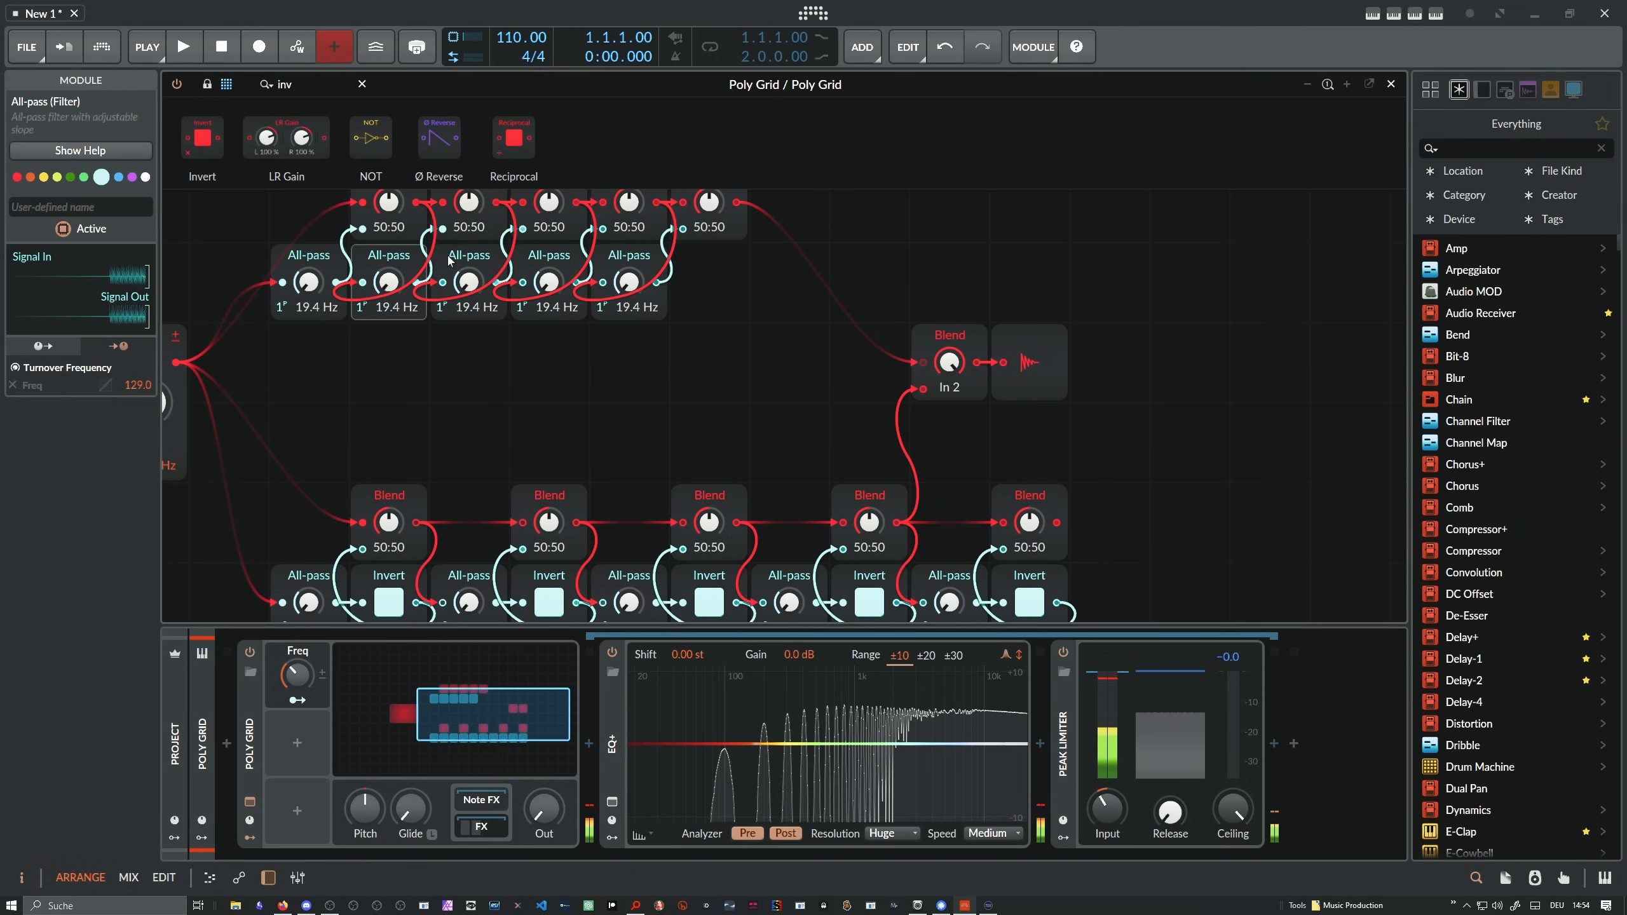
{"action": "scroll", "coordinate": [632, 292], "scroll_direction": "down", "scroll_amount": 1}
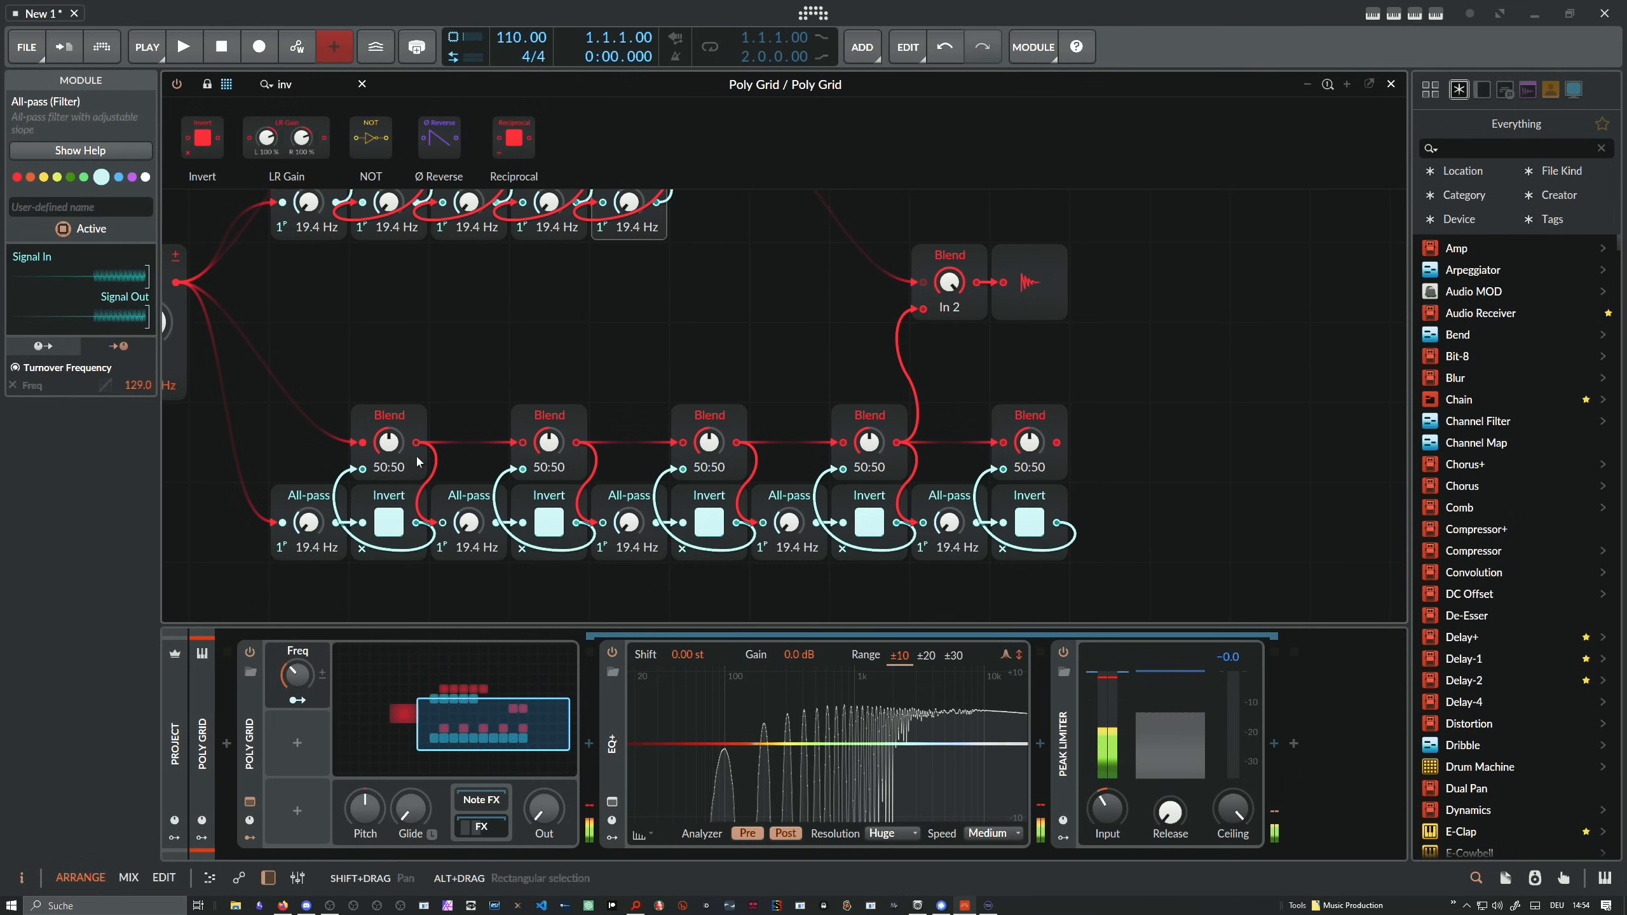
{"action": "left_click", "coordinate": [310, 499]}
{"action": "left_click", "coordinate": [469, 499]}
{"action": "left_click", "coordinate": [629, 499]}
{"action": "left_click", "coordinate": [763, 492]}
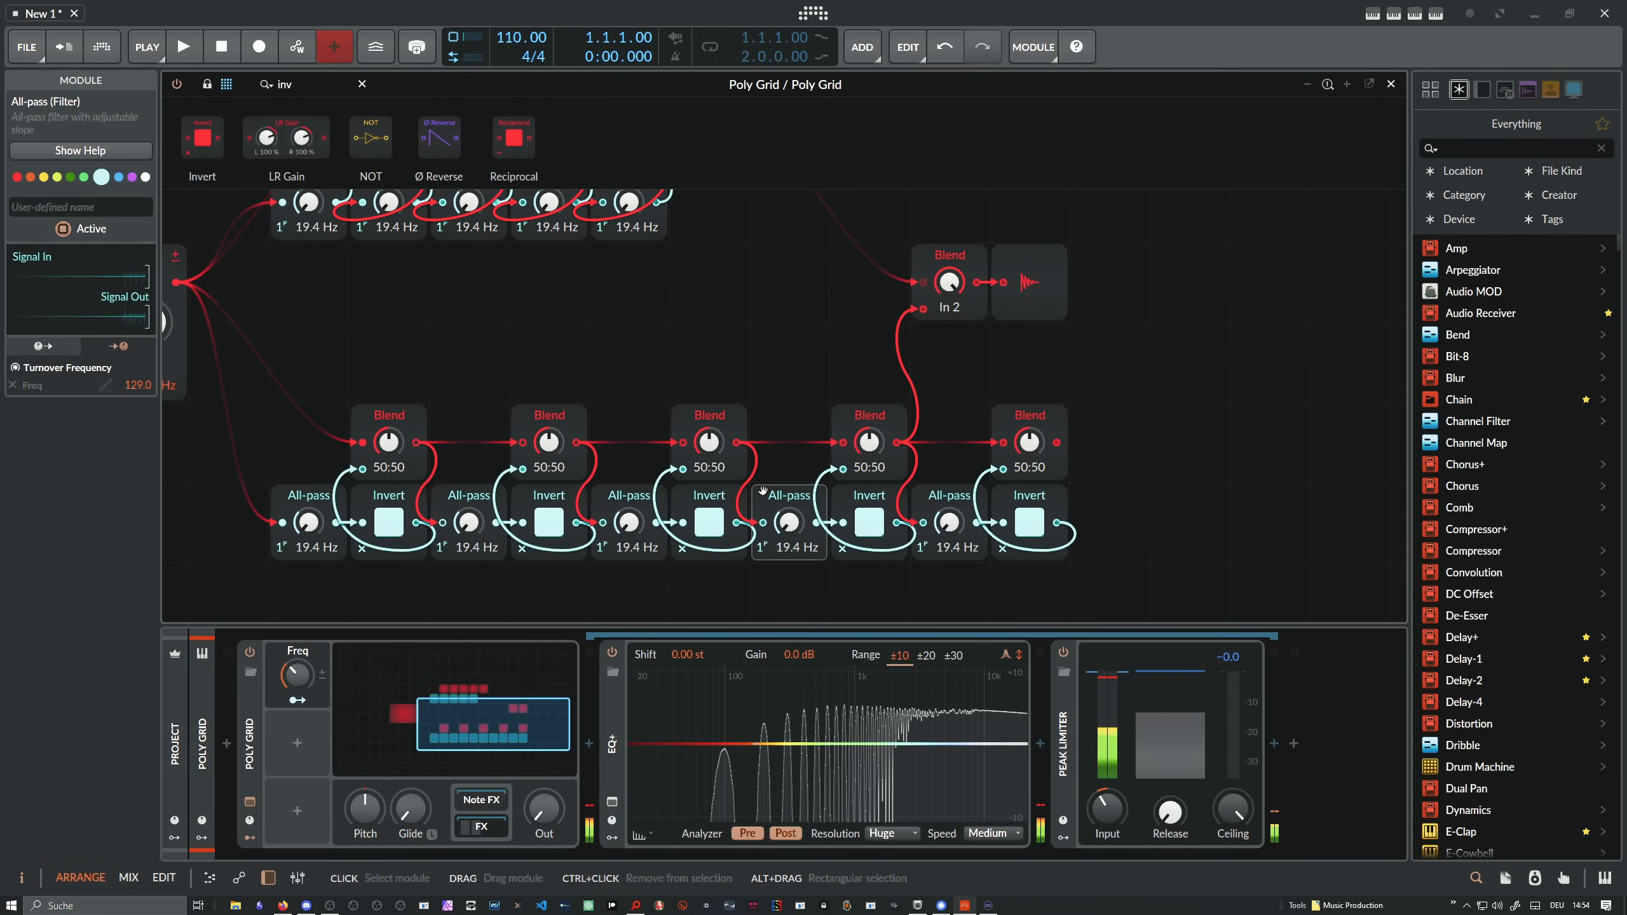
{"action": "left_click", "coordinate": [1099, 461]}
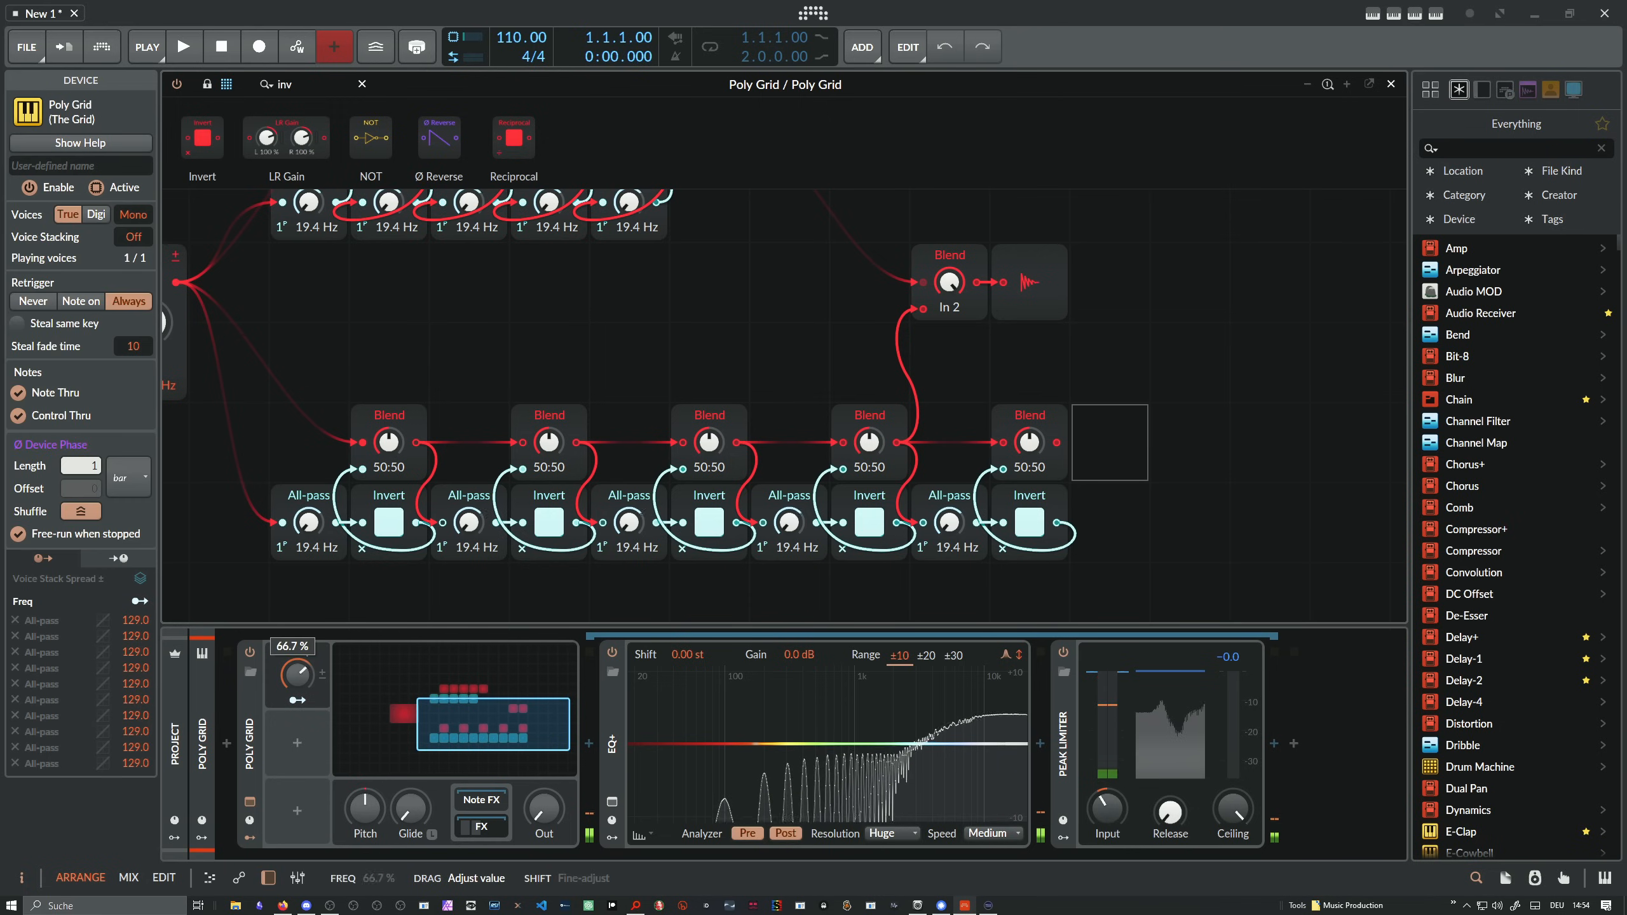
Move the whole lower branch one grid cell down and one cell closer to the Sawtooth's side
{"action": "scroll", "coordinate": [316, 440], "scroll_direction": "down", "scroll_amount": 2}
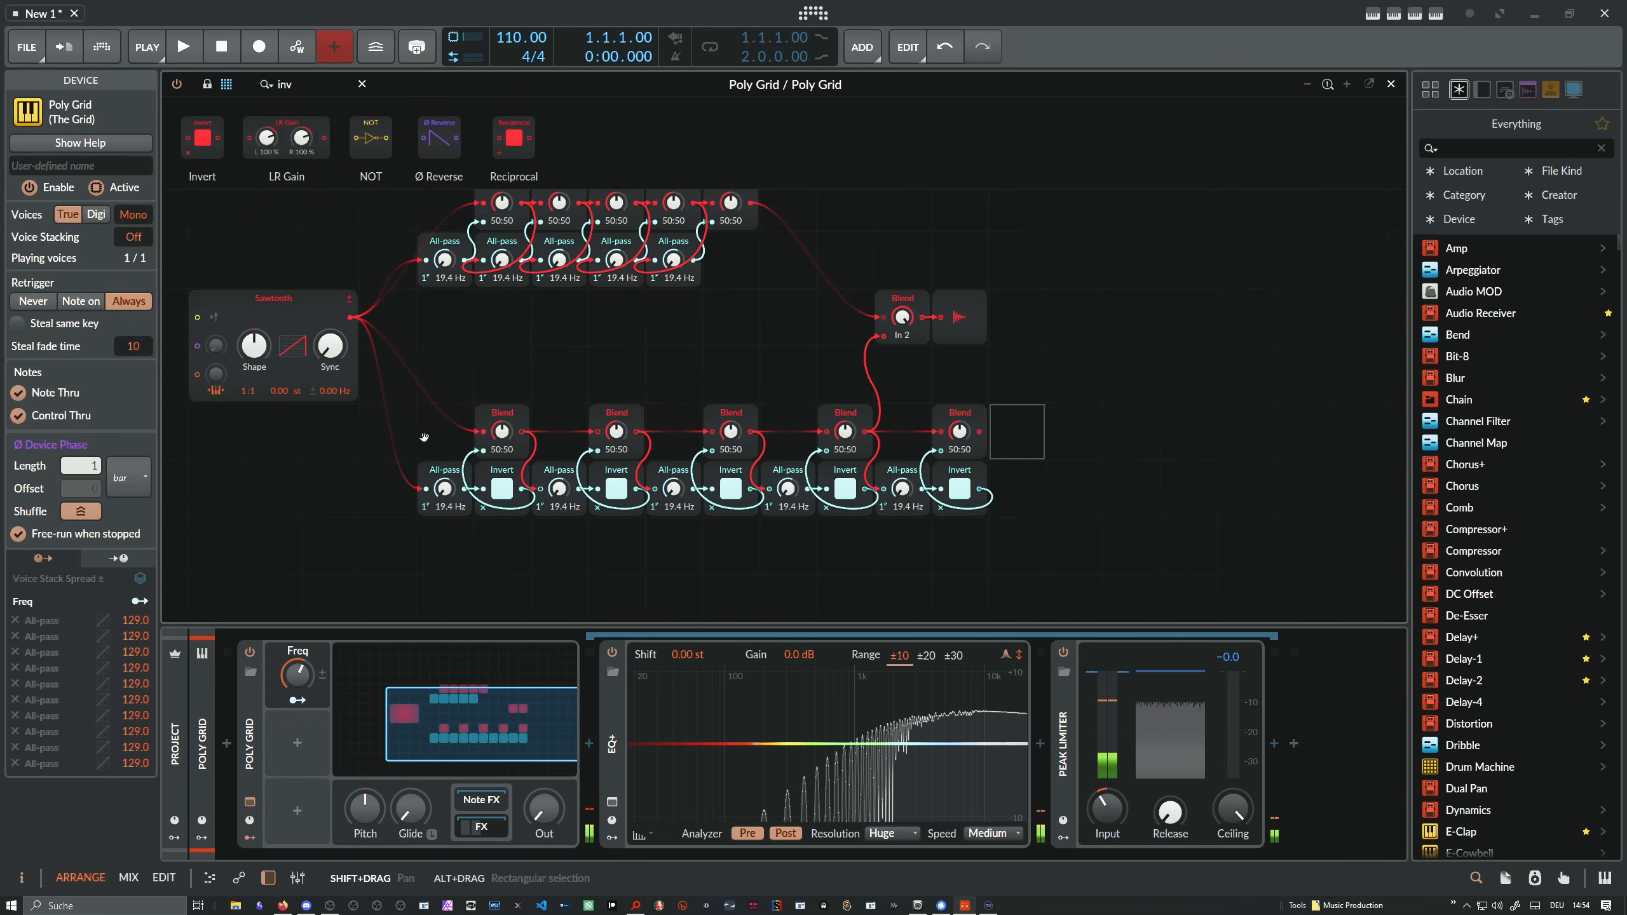
{"action": "left_click_drag", "start_coordinate": [425, 438], "coordinate": [415, 471]}
{"action": "left_click", "coordinate": [1022, 562]}
{"action": "mouse_move", "coordinate": [1031, 545]}
{"action": "left_mouse_down"}
{"action": "mouse_move", "coordinate": [898, 503]}
{"action": "mouse_move", "coordinate": [390, 441]}
{"action": "left_mouse_up"}
{"action": "left_click_drag", "start_coordinate": [493, 446], "coordinate": [436, 503]}
{"action": "left_click", "coordinate": [811, 419]}
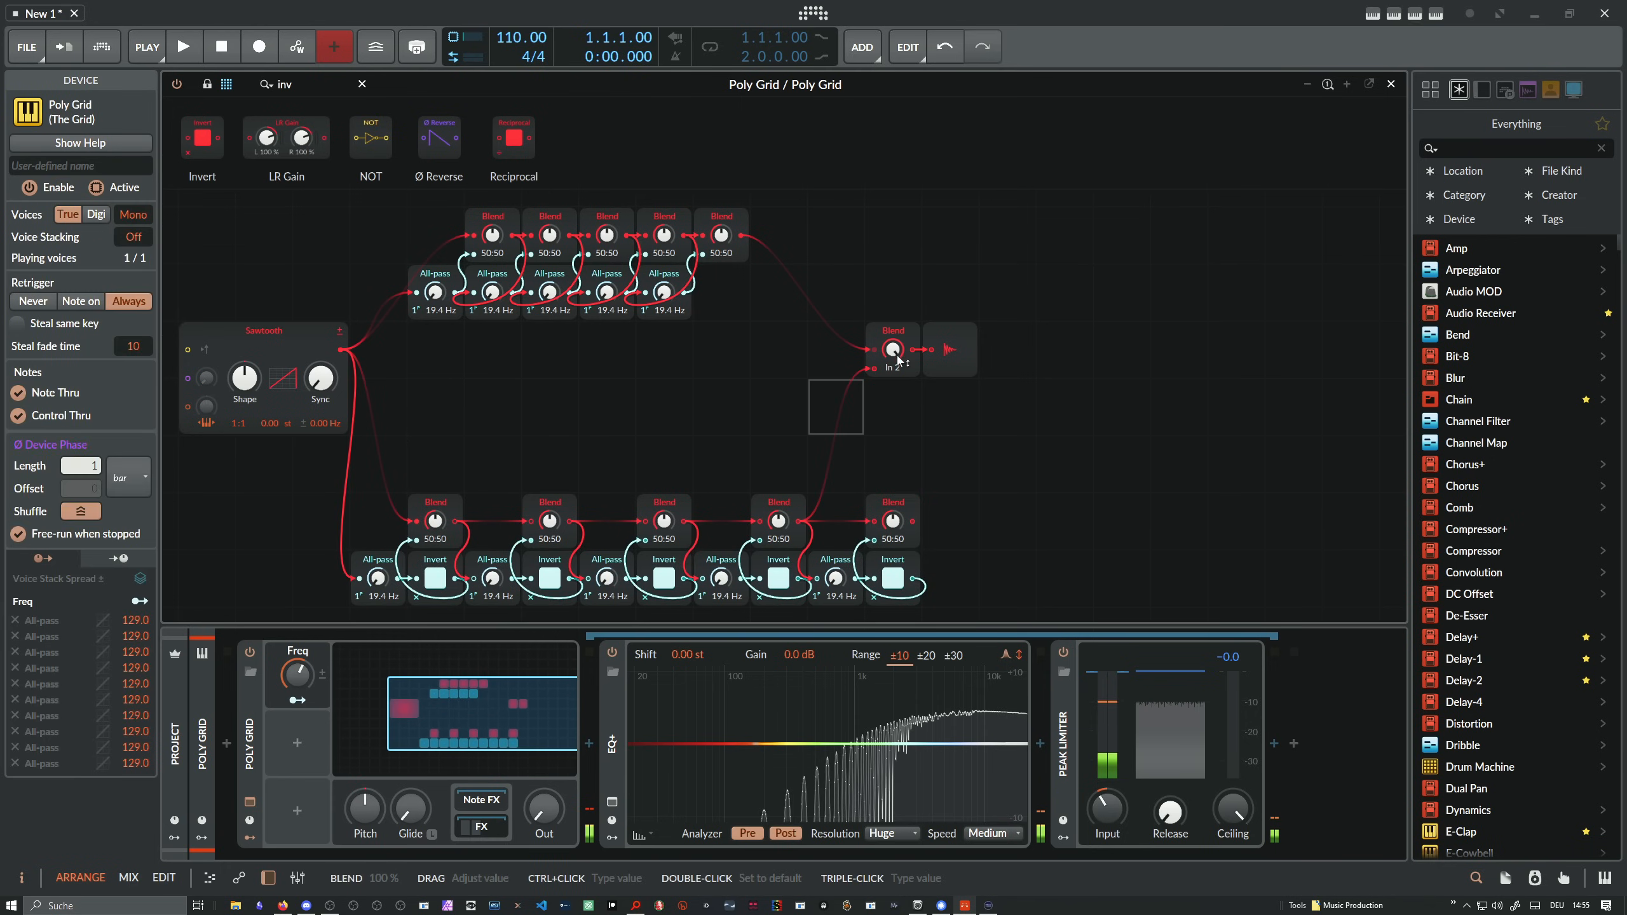
Reset the final Blend to 50:50 and adjust the Poly Grid output level
{"action": "left_click_drag", "start_coordinate": [898, 356], "coordinate": [898, 402]}
{"action": "double_click", "coordinate": [894, 352]}
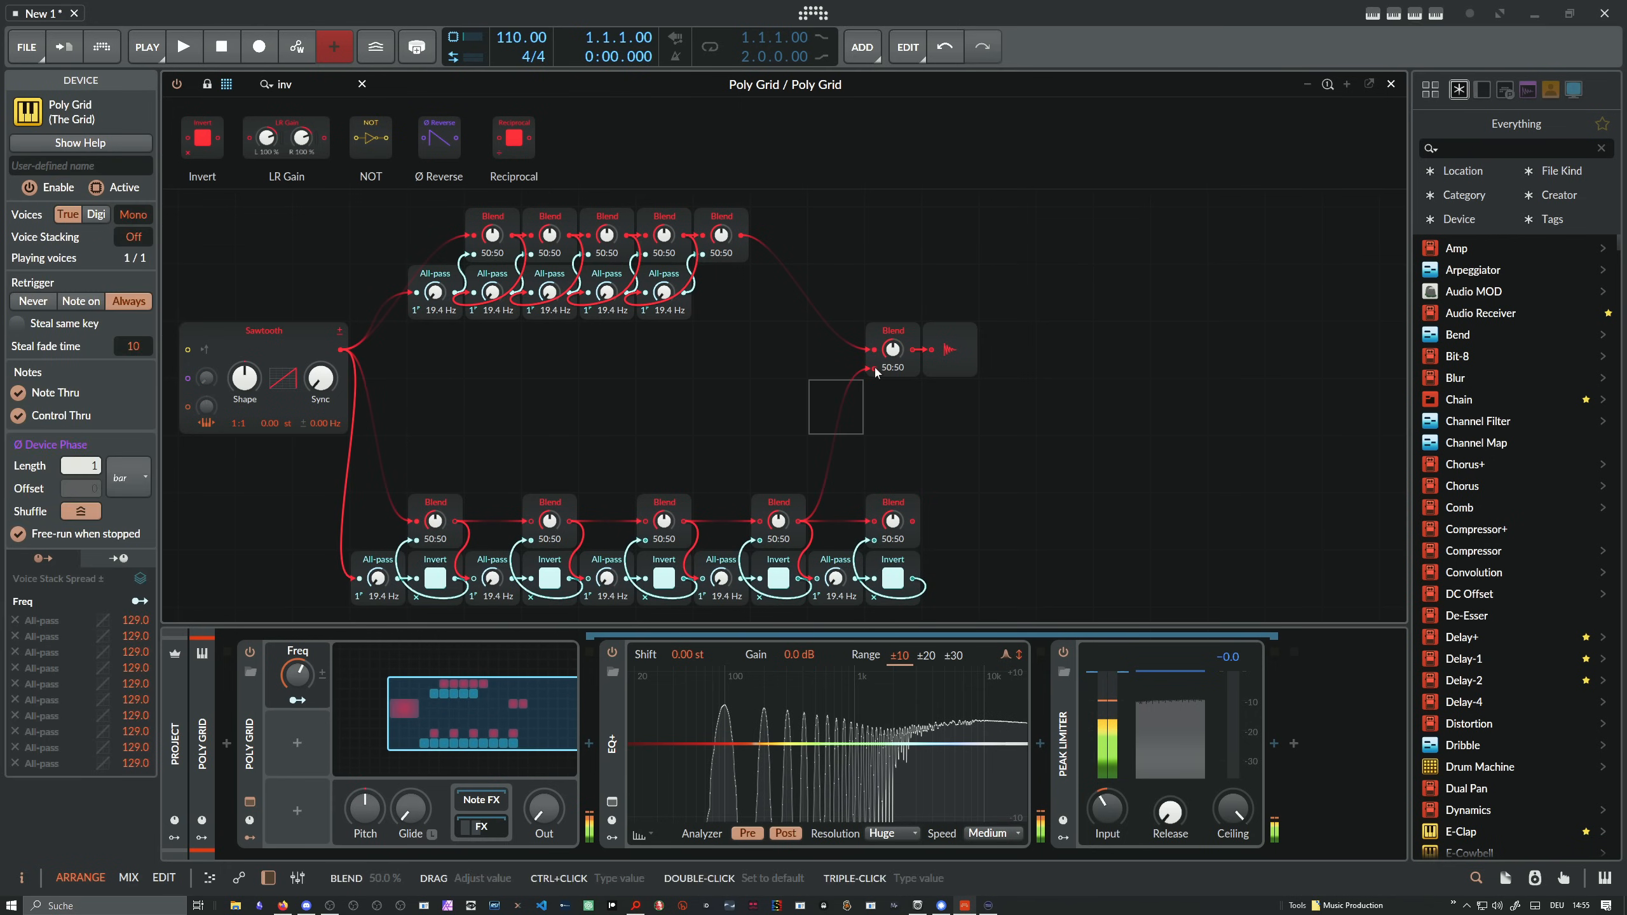
{"action": "left_click_drag", "start_coordinate": [546, 806], "coordinate": [546, 747]}
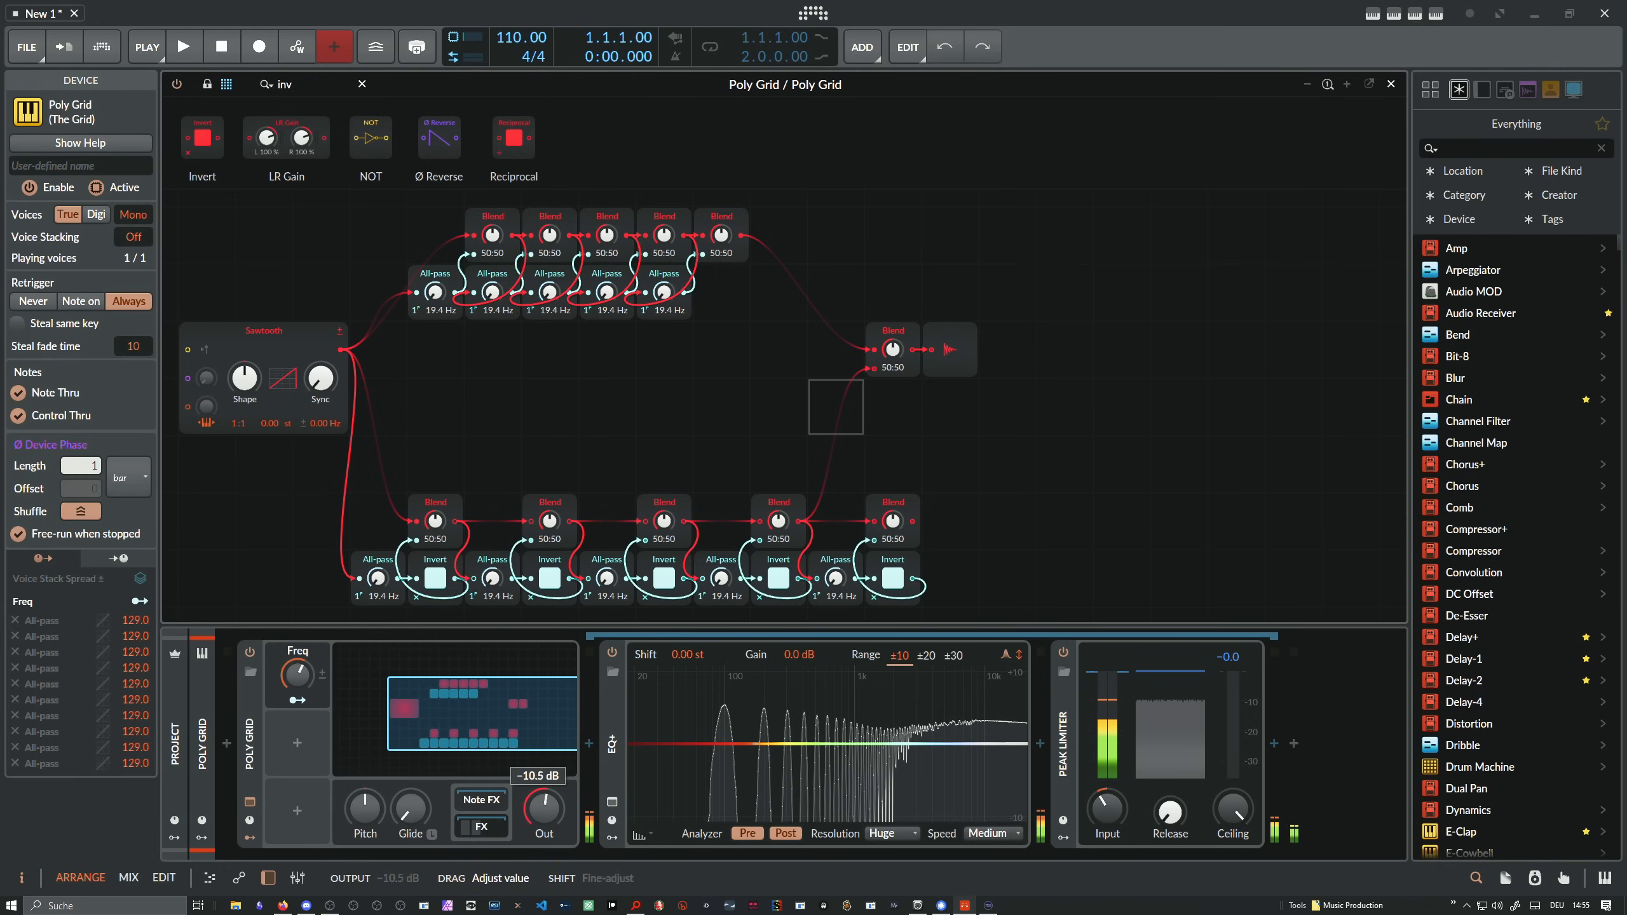
{"action": "left_click_drag", "start_coordinate": [546, 806], "coordinate": [546, 808]}
Sweep the Freq macro down to its minimum and back up to about 51.3 %, then turn the output level down
{"action": "left_click_drag", "start_coordinate": [304, 684], "coordinate": [304, 687]}
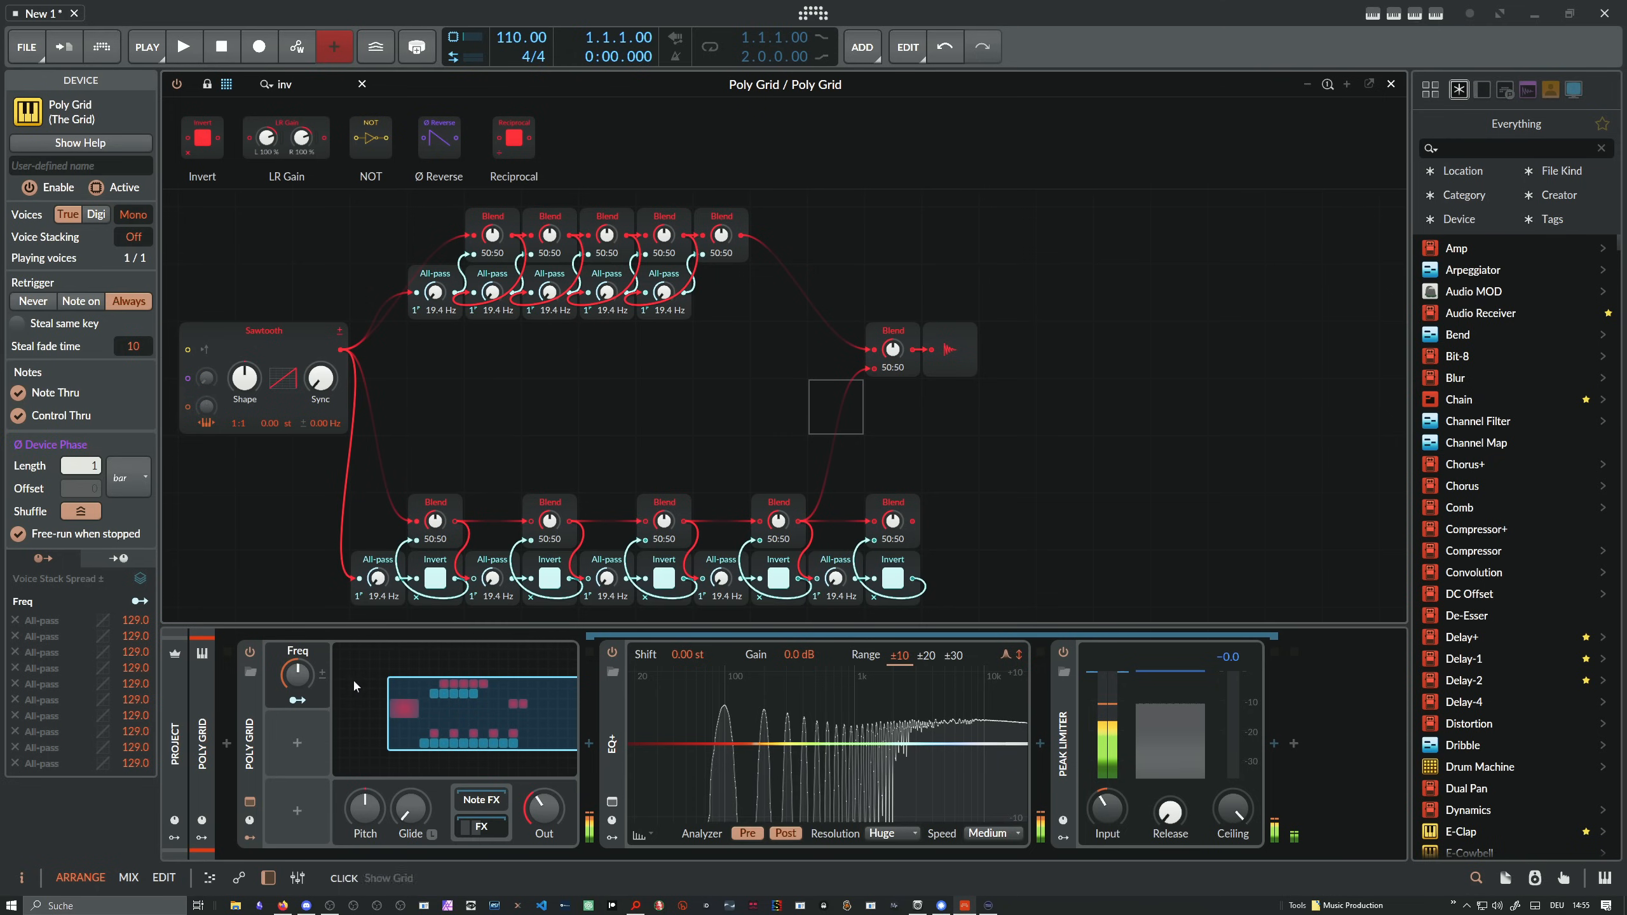
{"action": "left_click_drag", "start_coordinate": [297, 674], "coordinate": [296, 680]}
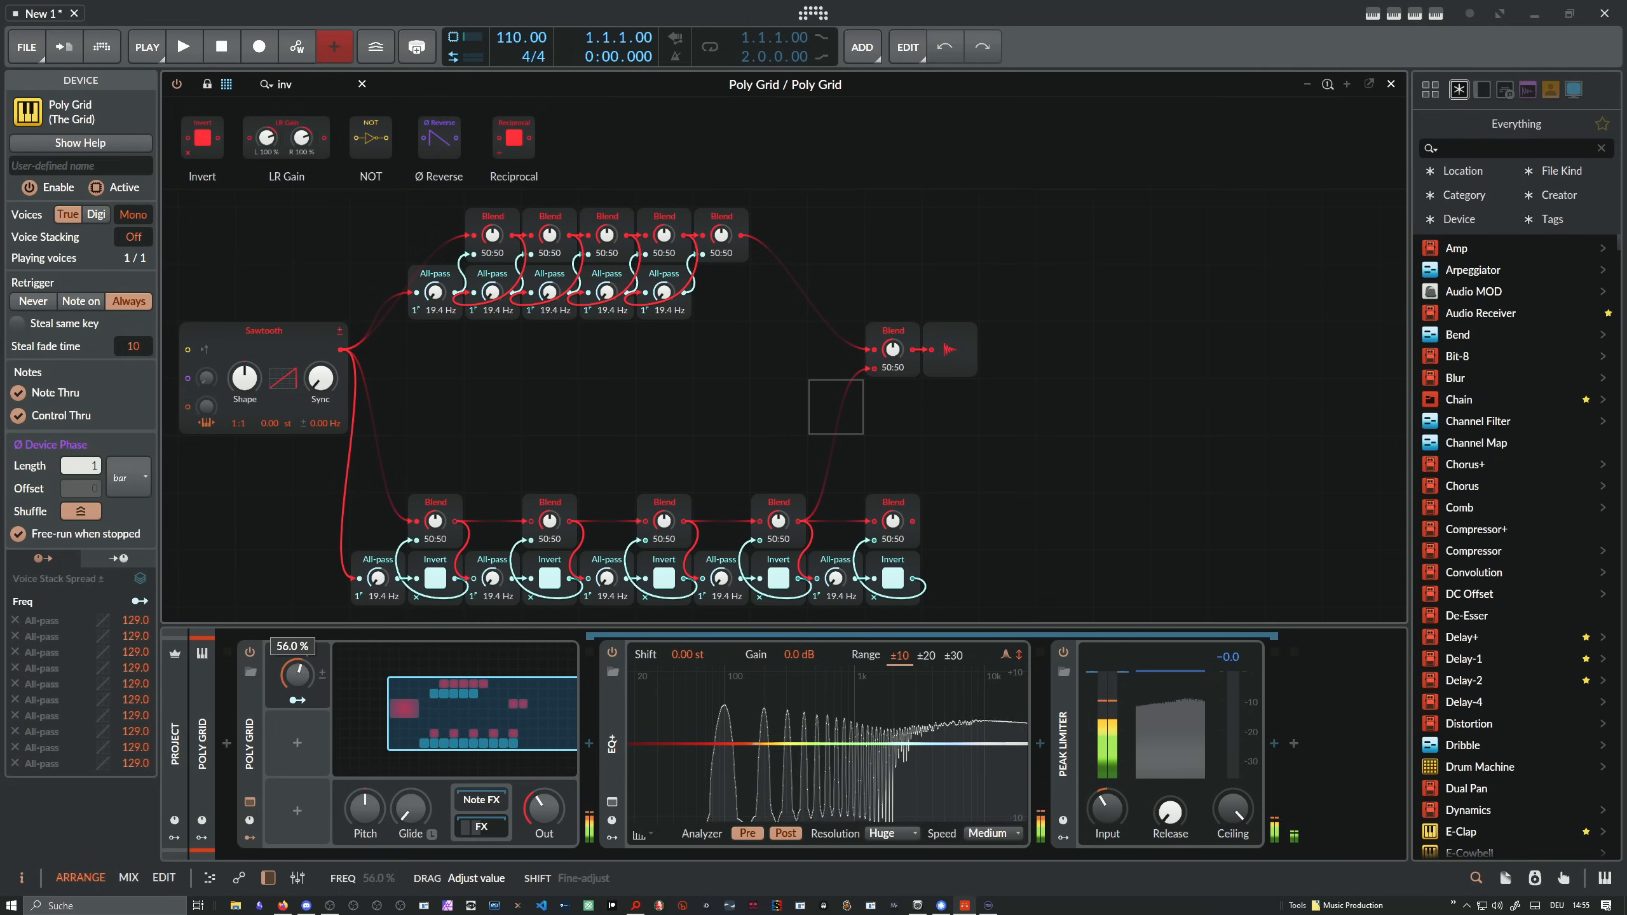
{"action": "left_click_drag", "start_coordinate": [304, 675], "coordinate": [304, 684]}
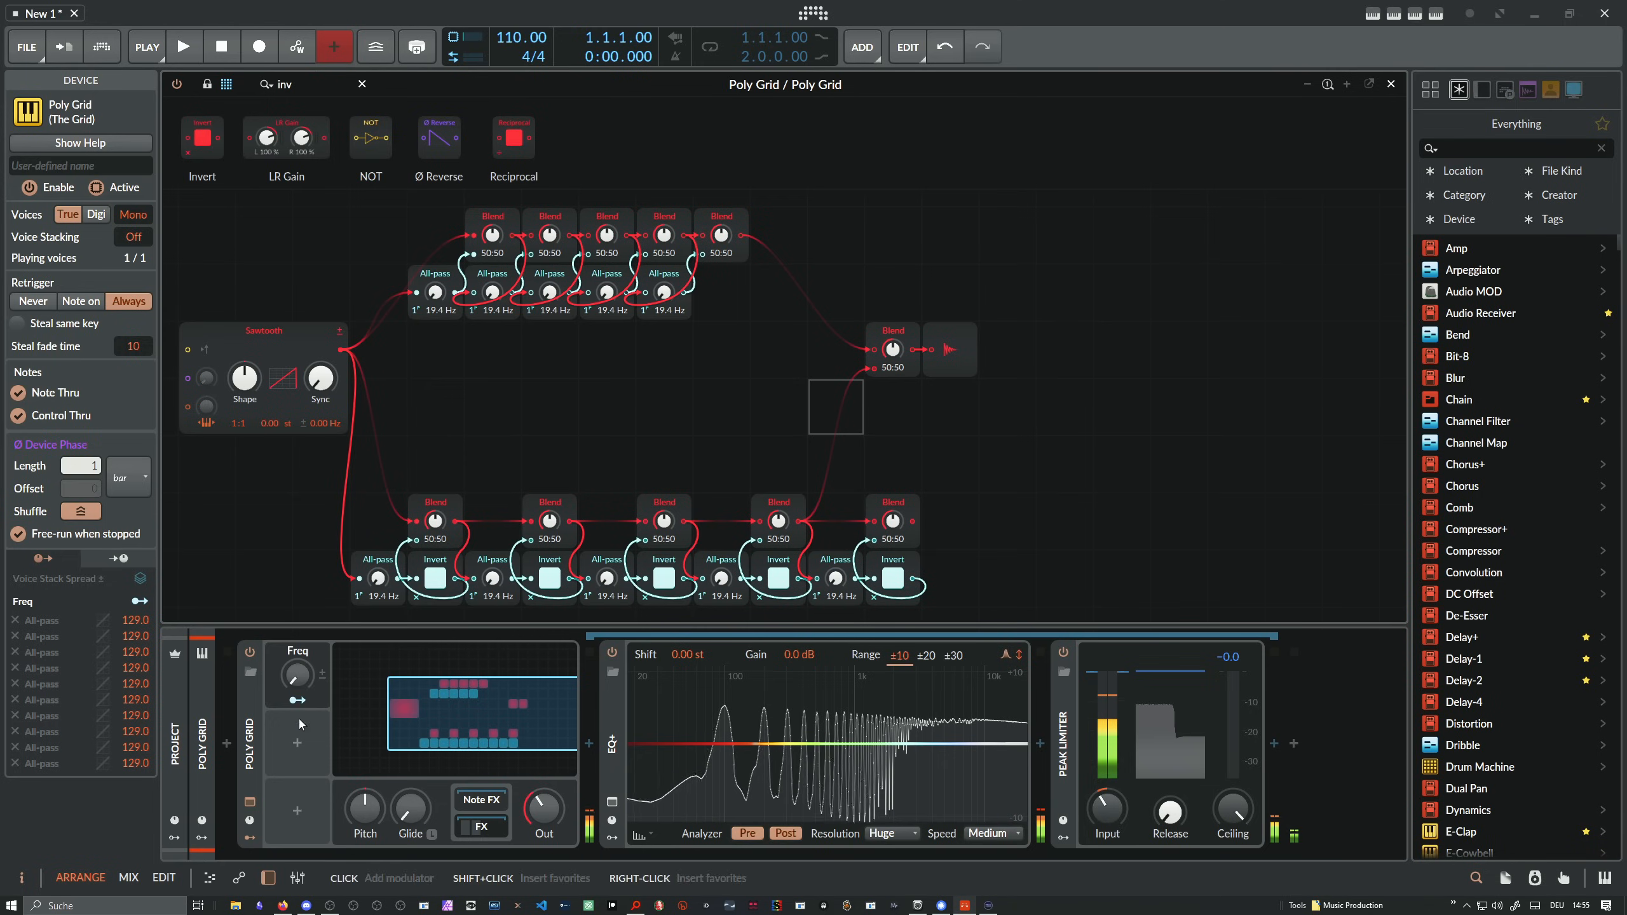
{"action": "left_click_drag", "start_coordinate": [297, 675], "coordinate": [297, 647]}
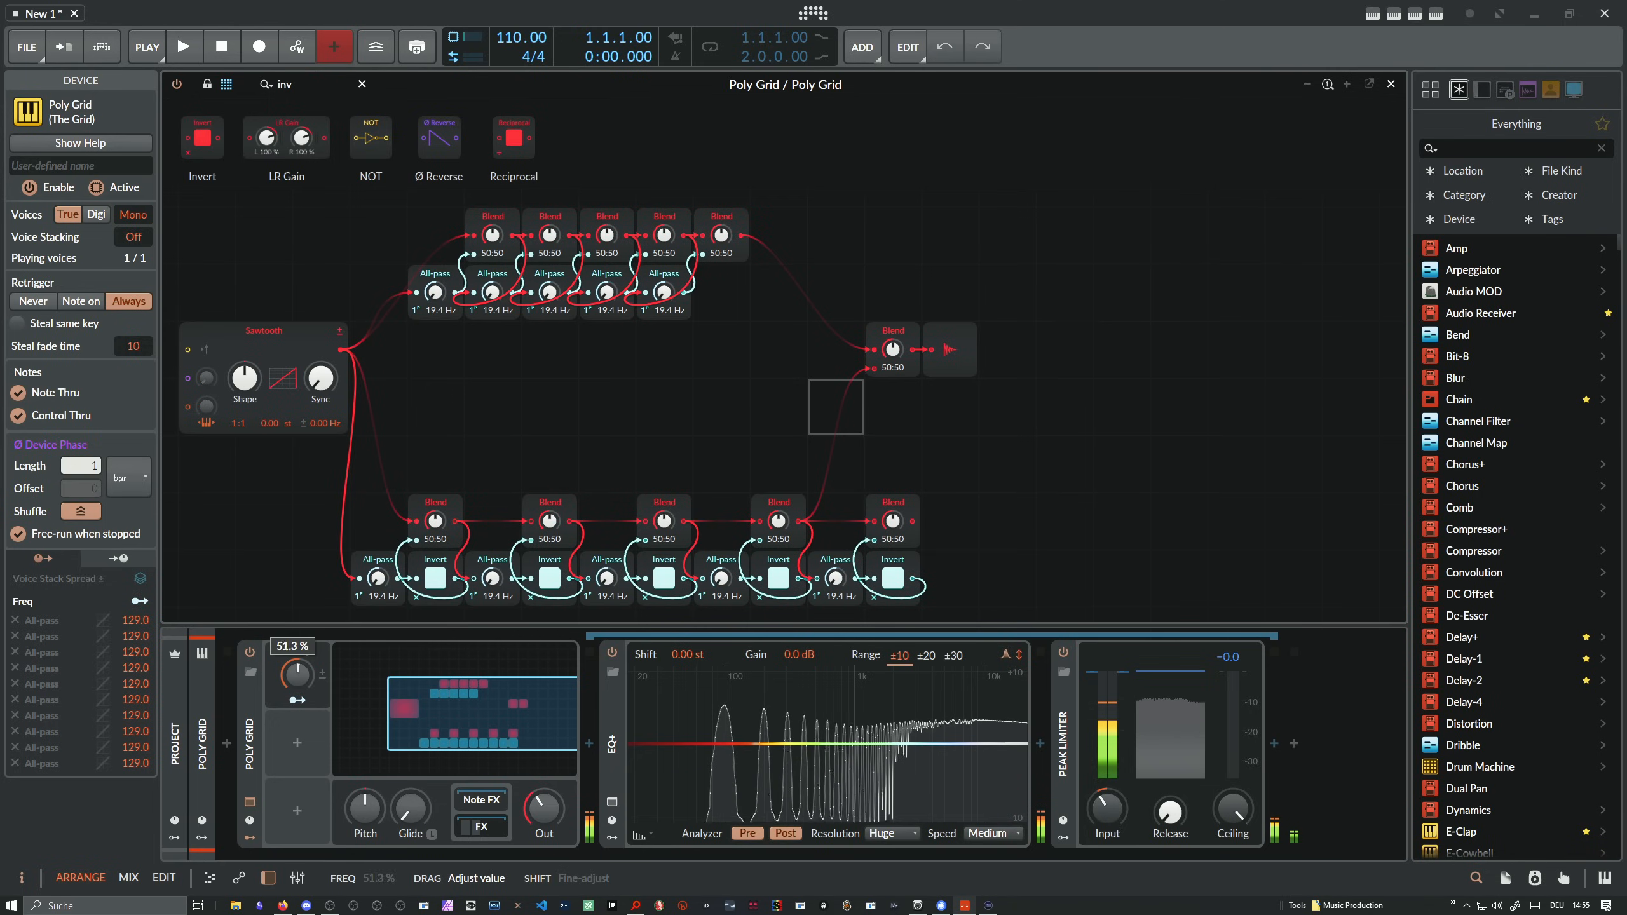
{"action": "left_click_drag", "start_coordinate": [543, 809], "coordinate": [544, 852]}
Add a second Macro modulator below the Freq macro
{"action": "left_click", "coordinate": [297, 743]}
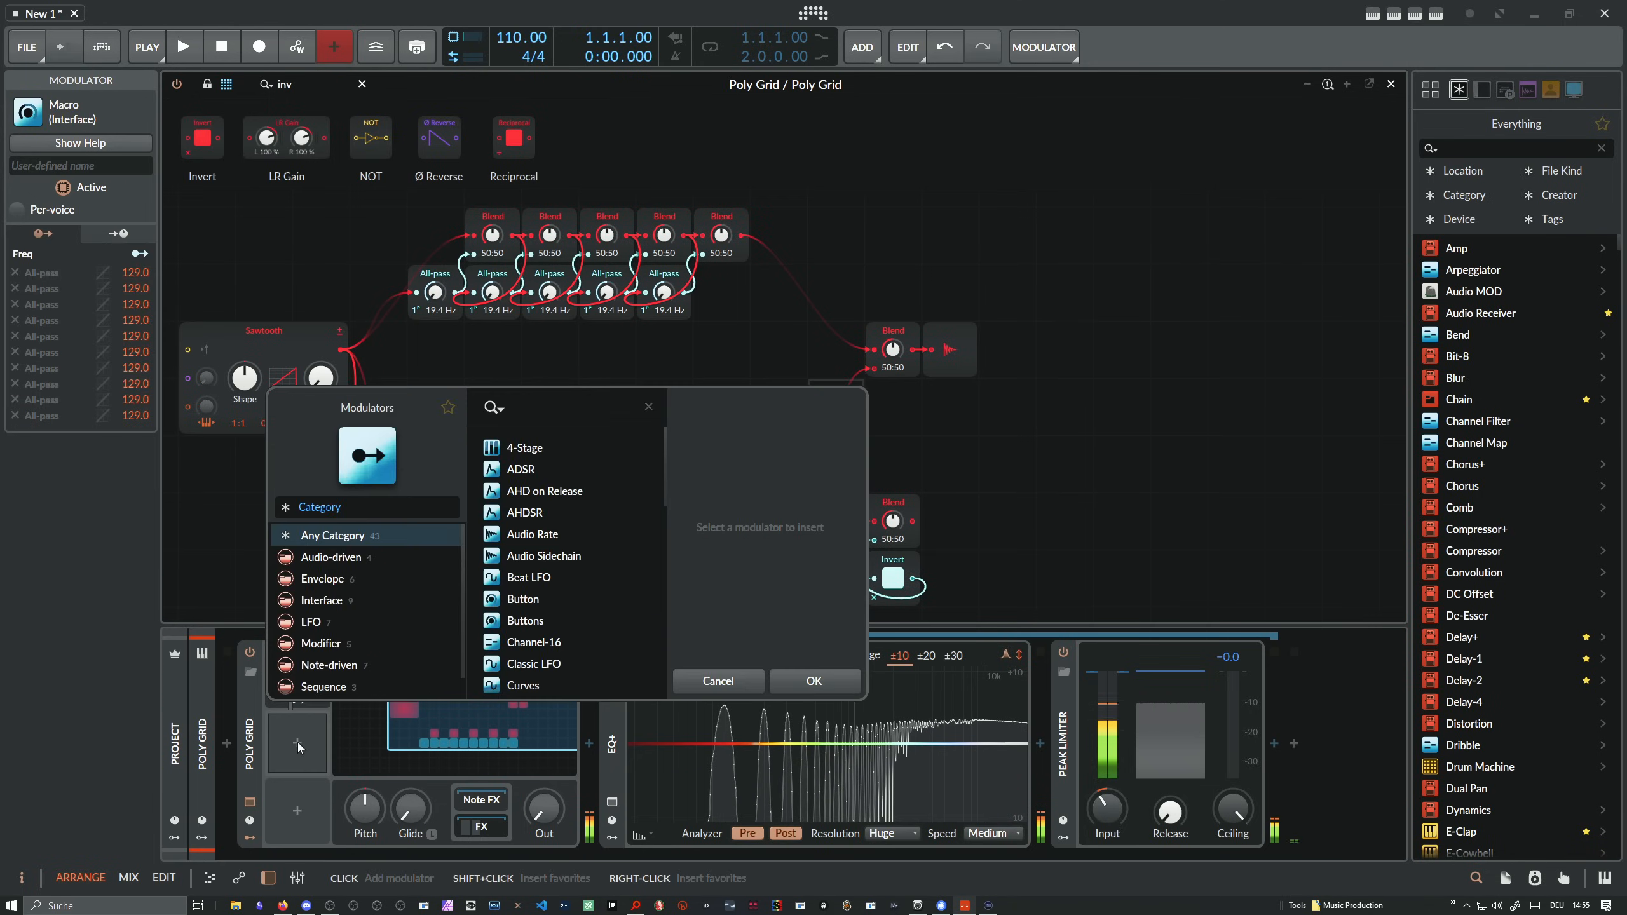
{"action": "type", "text": "mac"}
{"action": "key", "text": "Down"}
{"action": "key", "text": "Down"}
{"action": "key", "text": "Return"}
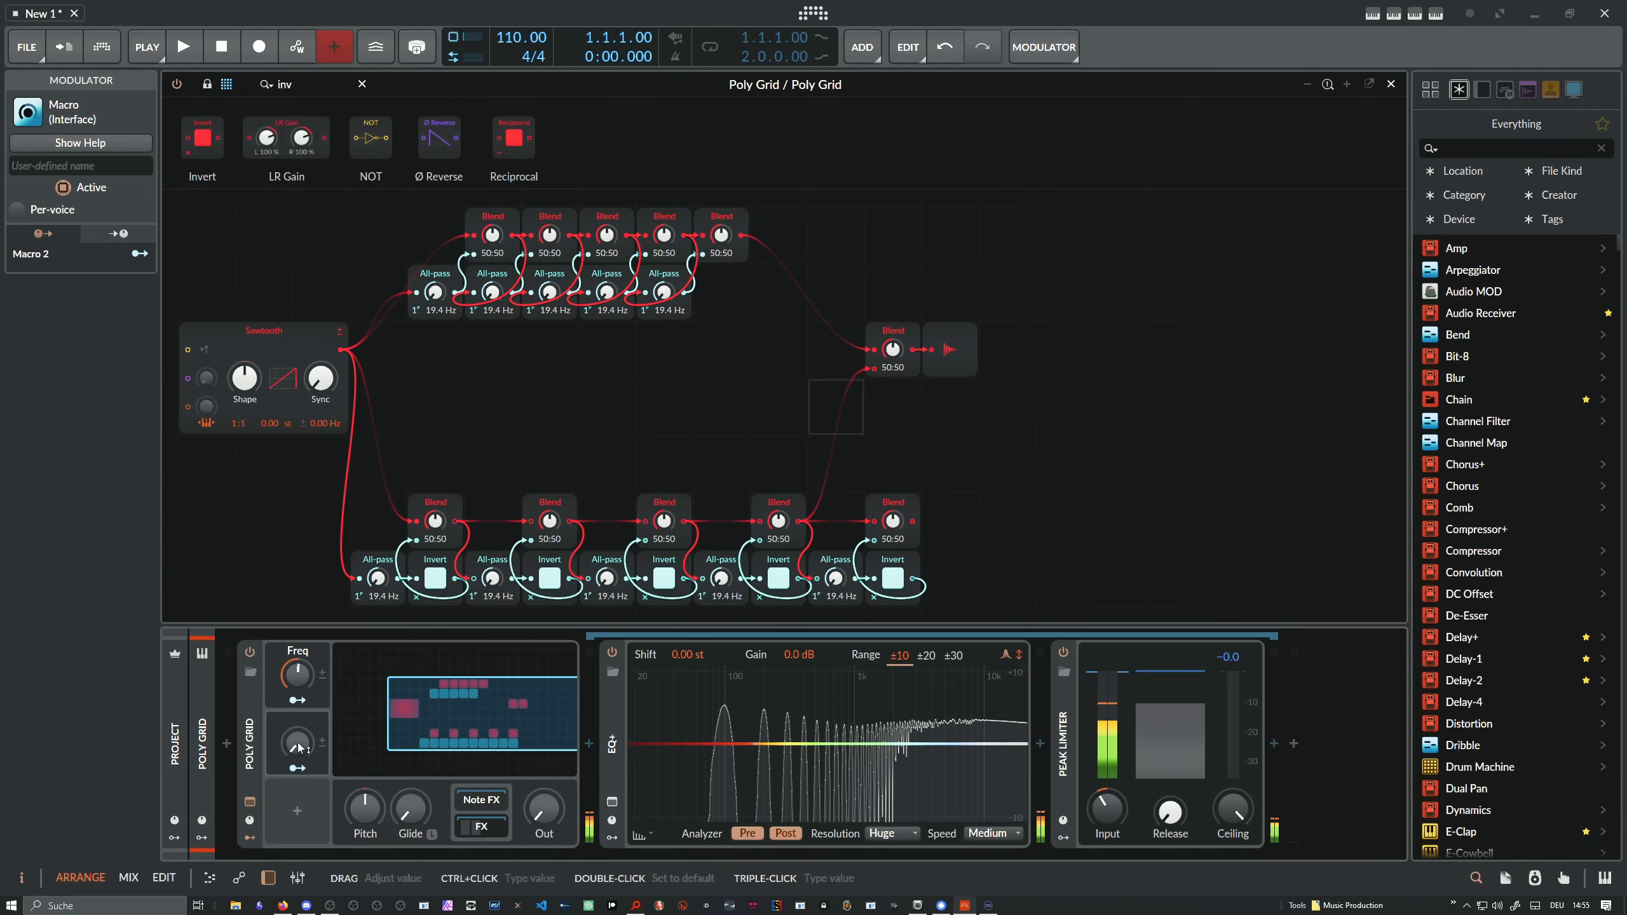
Map the second macro to the turnover frequency of all five lower All-pass modules with a modulation amount of 129
{"action": "left_click", "coordinate": [298, 767]}
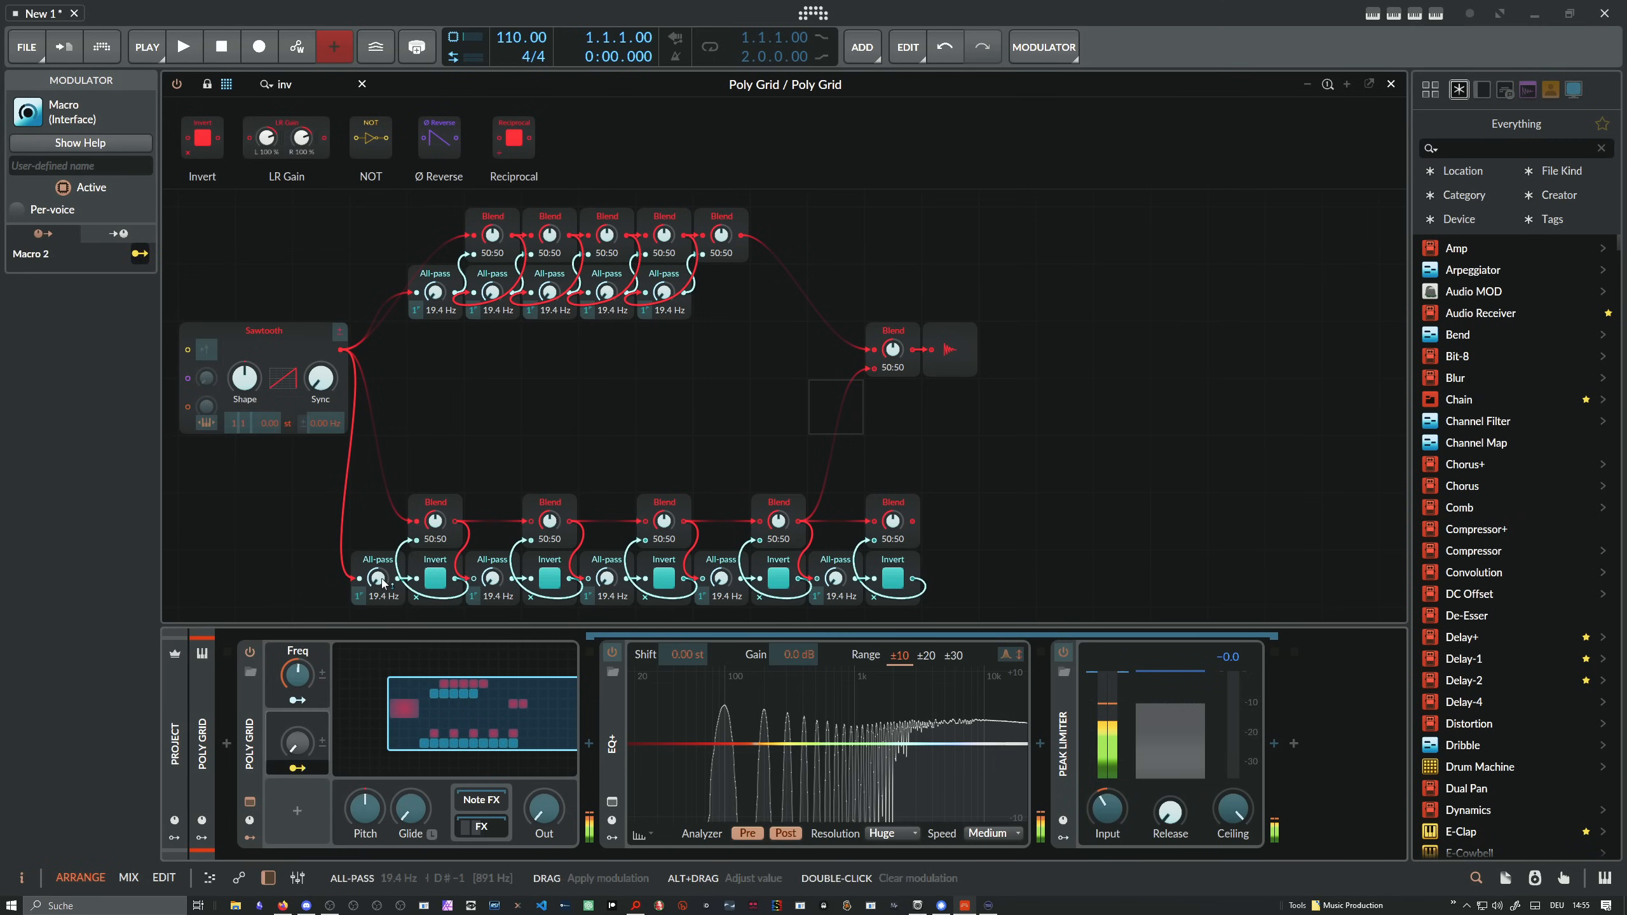
{"action": "left_click_drag", "start_coordinate": [377, 578], "coordinate": [378, 564]}
{"action": "left_click_drag", "start_coordinate": [377, 506], "coordinate": [378, 487]}
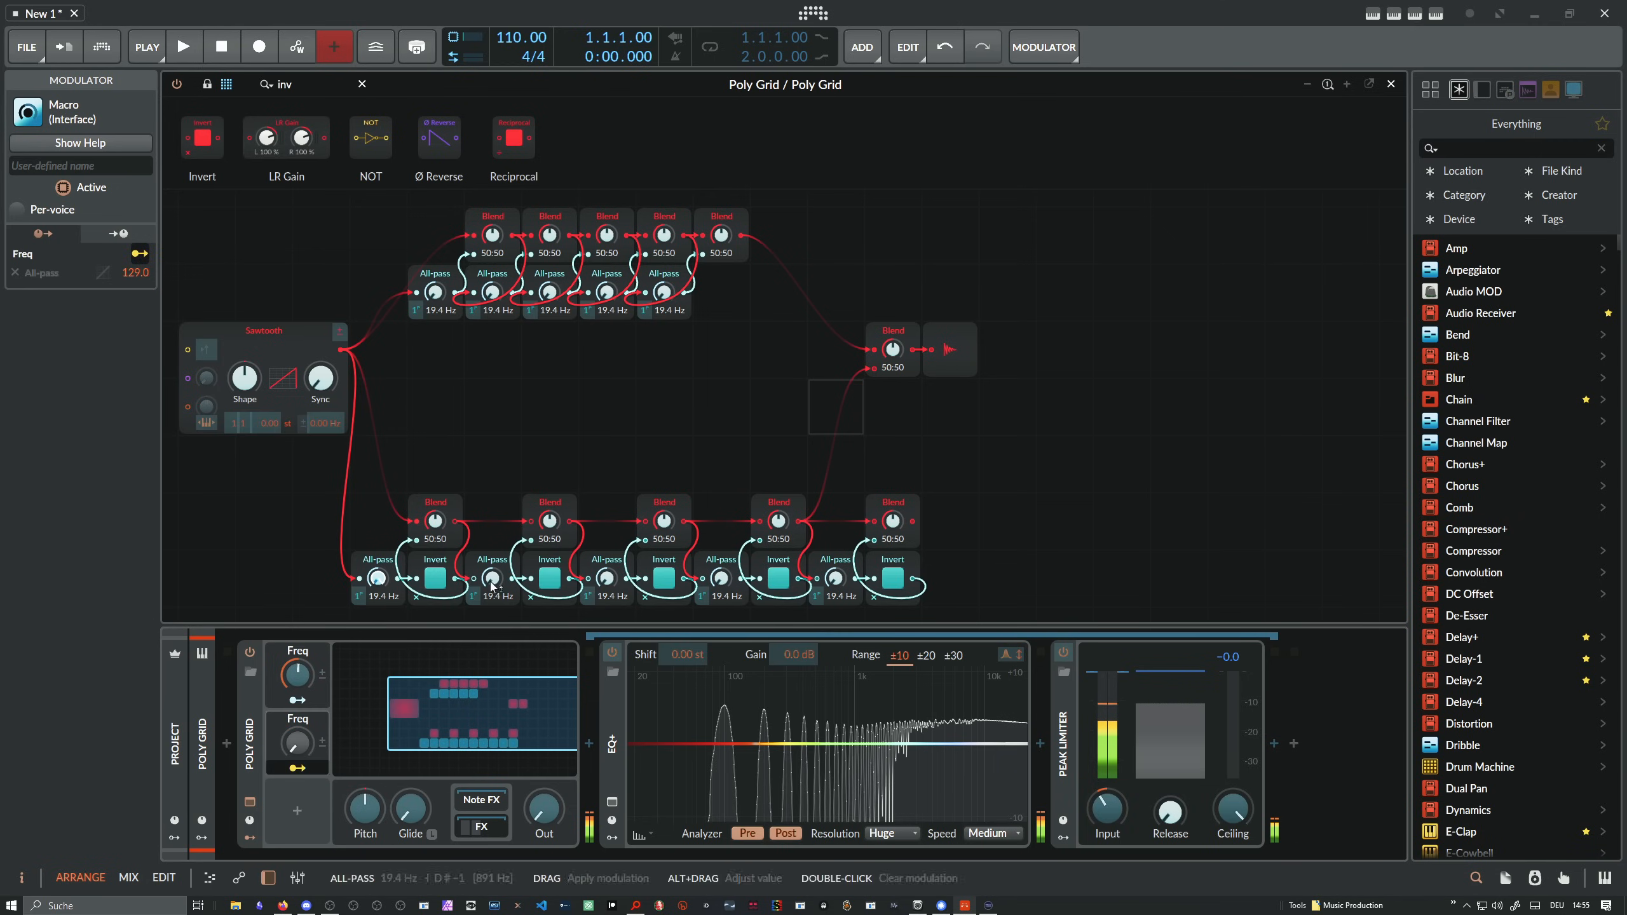
{"action": "left_click_drag", "start_coordinate": [492, 578], "coordinate": [492, 481]}
{"action": "left_click_drag", "start_coordinate": [612, 580], "coordinate": [612, 512]}
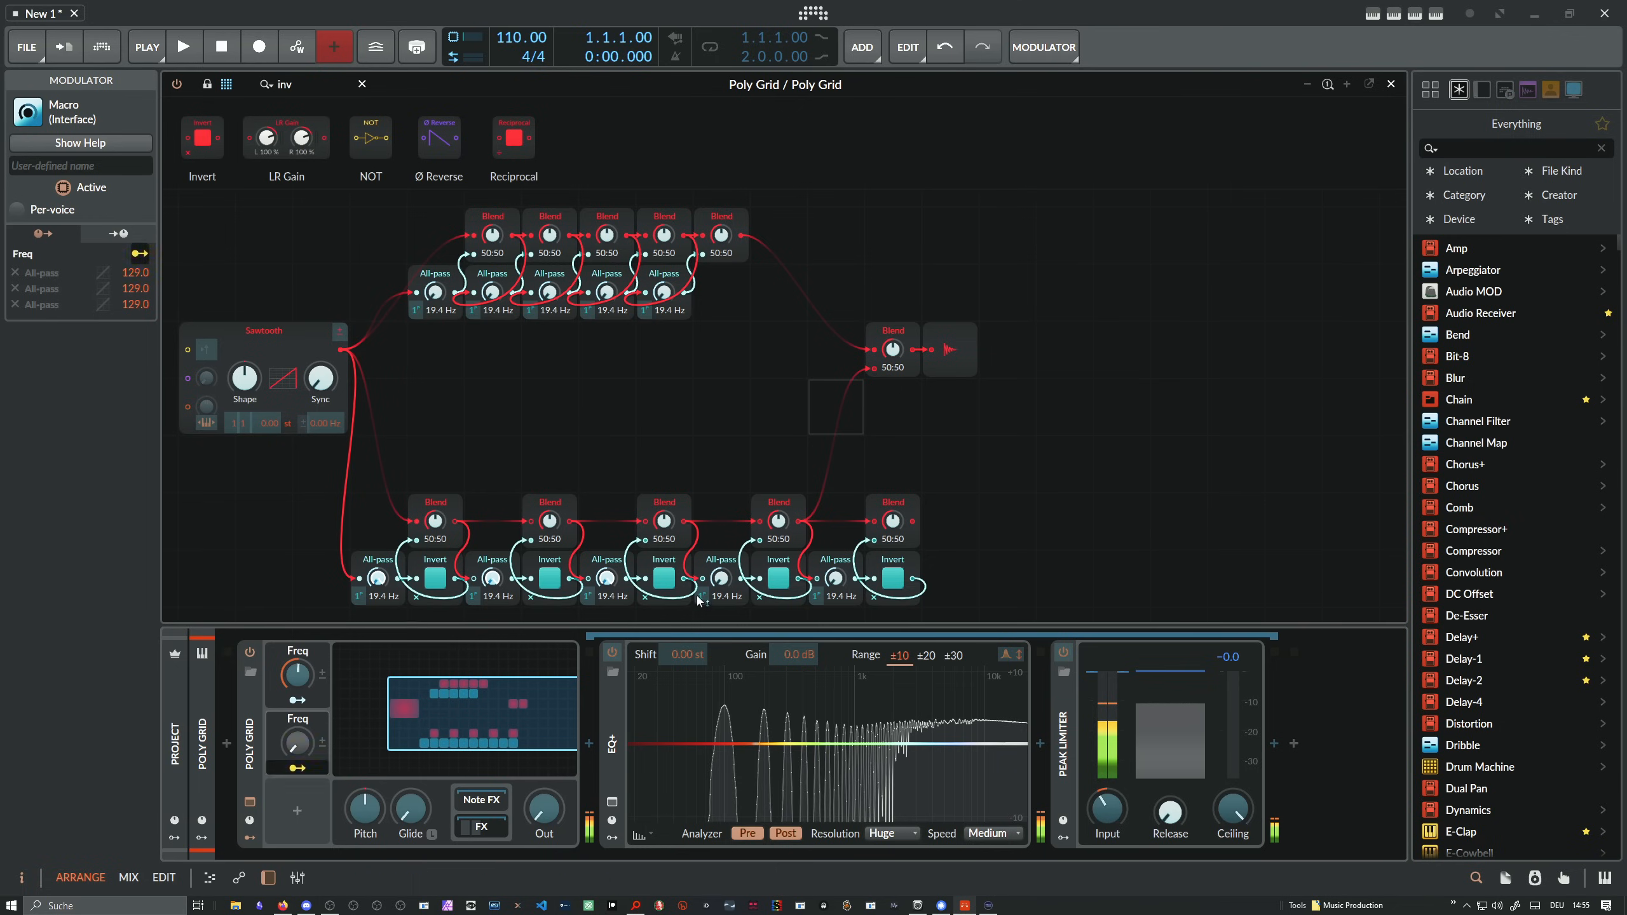
{"action": "left_click_drag", "start_coordinate": [721, 579], "coordinate": [721, 513]}
{"action": "left_click_drag", "start_coordinate": [835, 579], "coordinate": [834, 513]}
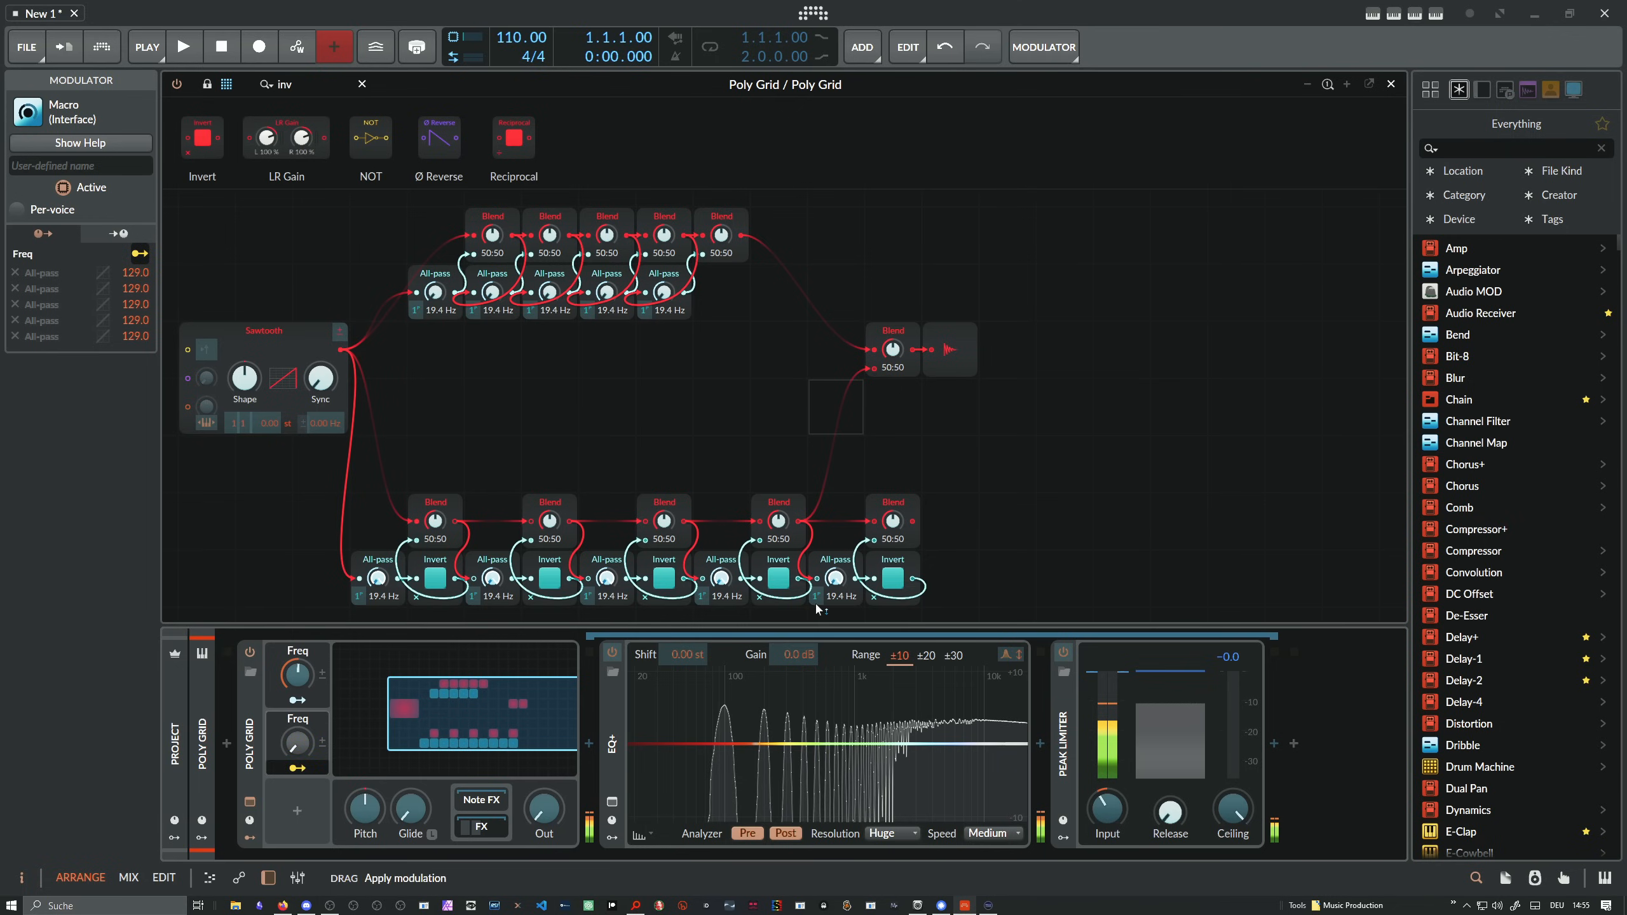
Map the second macro to the five upper All-pass frequencies with an inverse amount of -129 and end modulation mapping
{"action": "left_click_drag", "start_coordinate": [665, 294], "coordinate": [665, 385]}
{"action": "left_click_drag", "start_coordinate": [607, 293], "coordinate": [608, 385]}
{"action": "left_click_drag", "start_coordinate": [549, 293], "coordinate": [549, 384]}
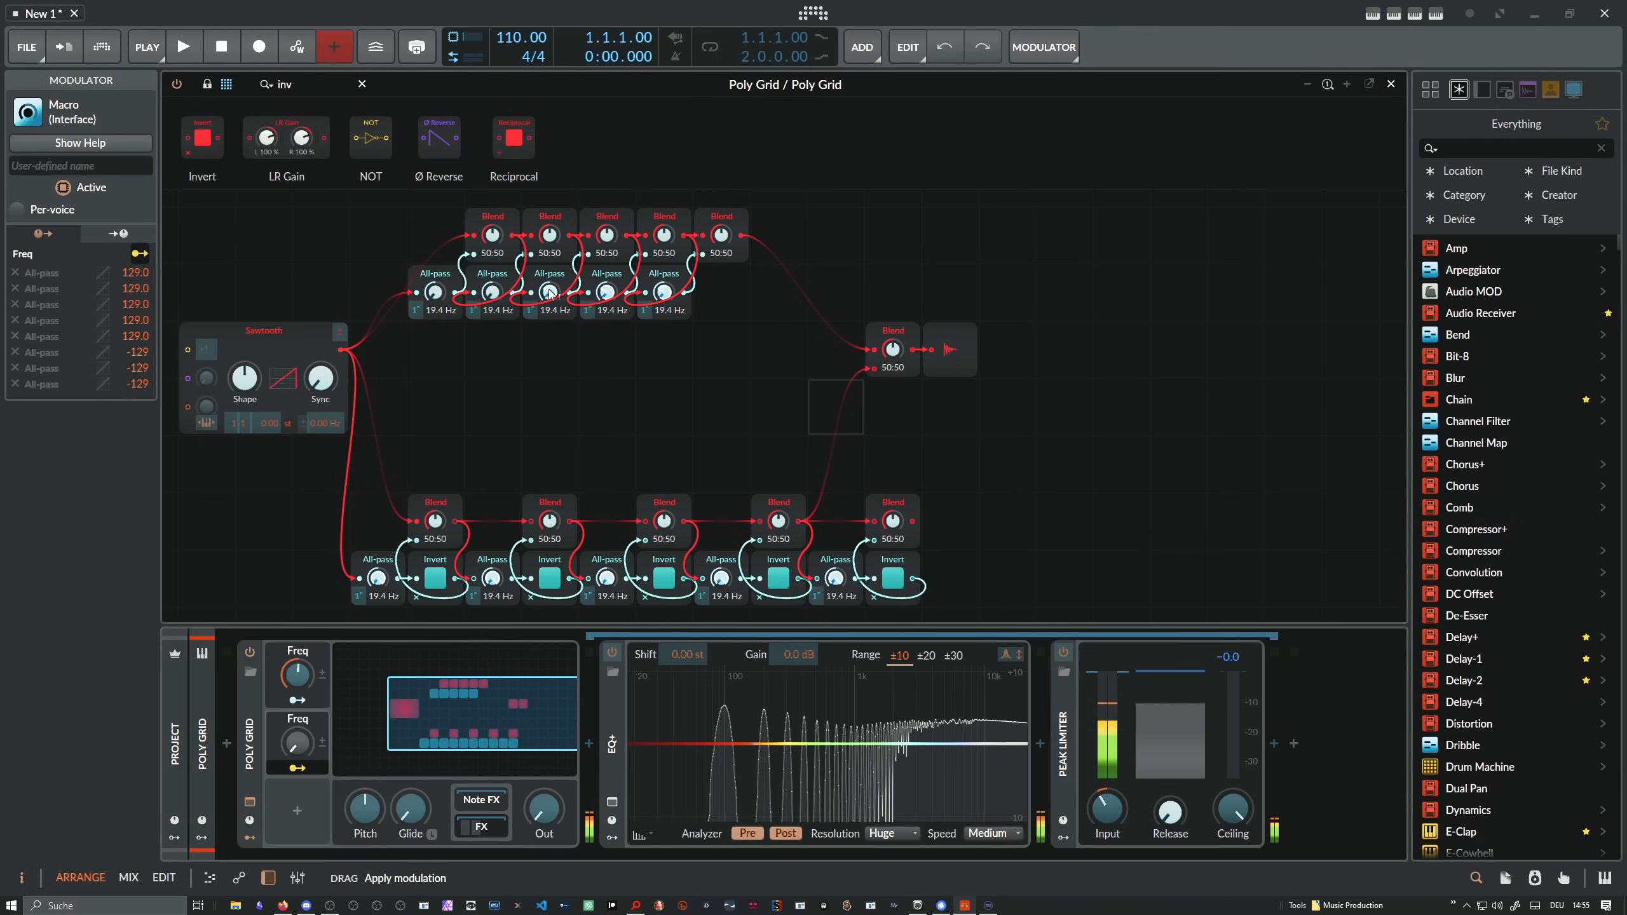
{"action": "left_click_drag", "start_coordinate": [492, 293], "coordinate": [492, 384]}
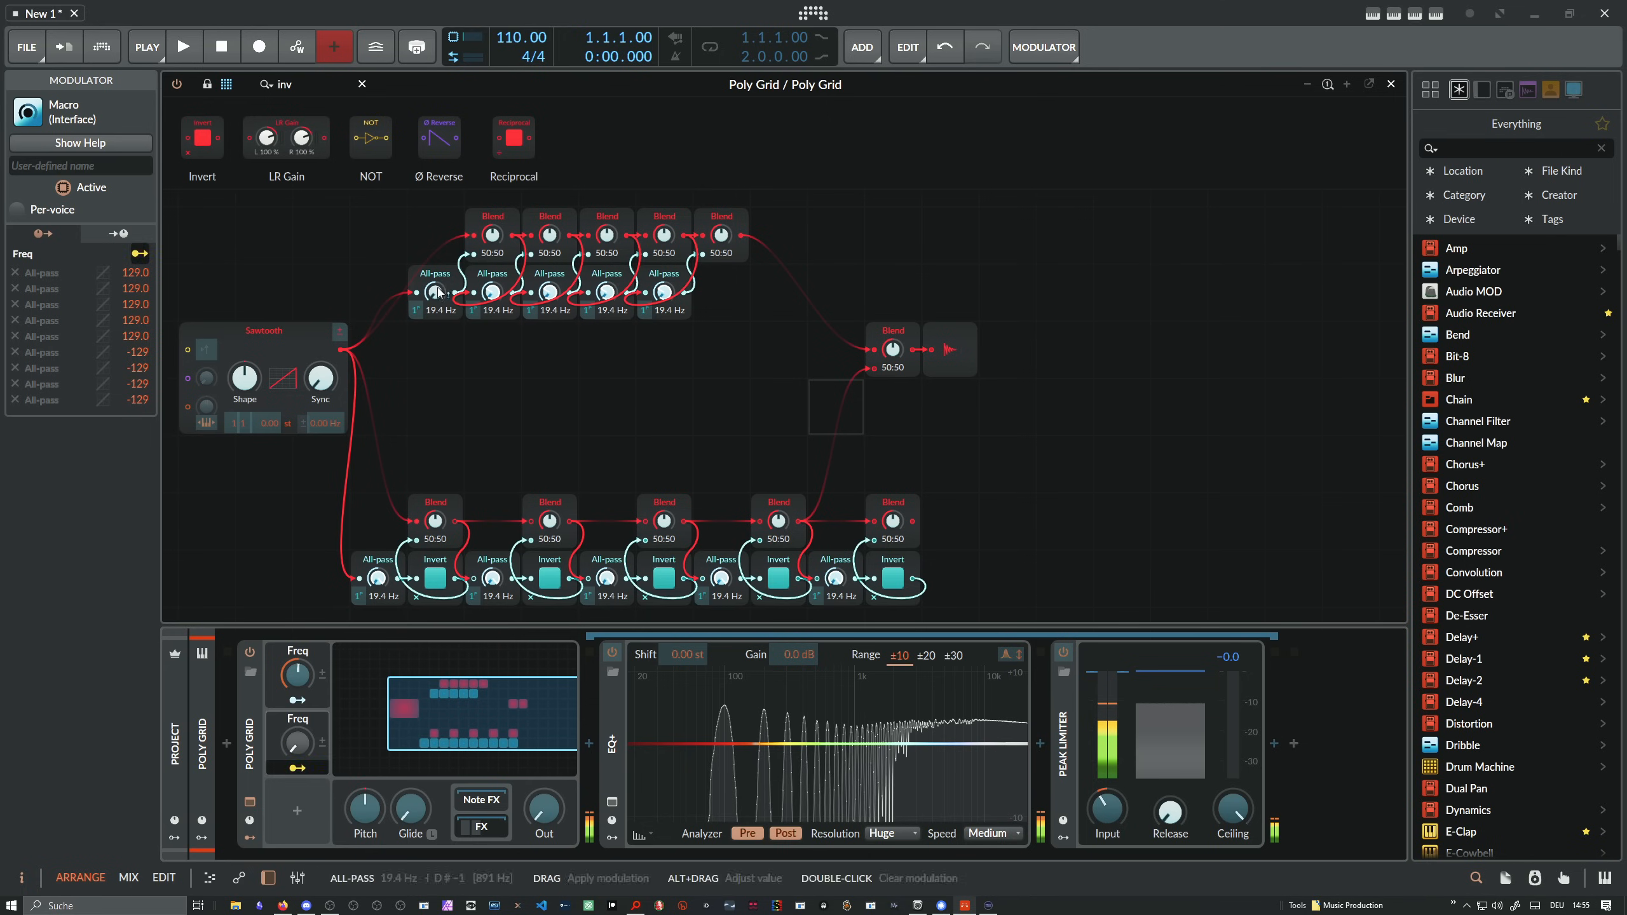
{"action": "left_click_drag", "start_coordinate": [434, 293], "coordinate": [438, 518]}
{"action": "left_click", "coordinate": [301, 768]}
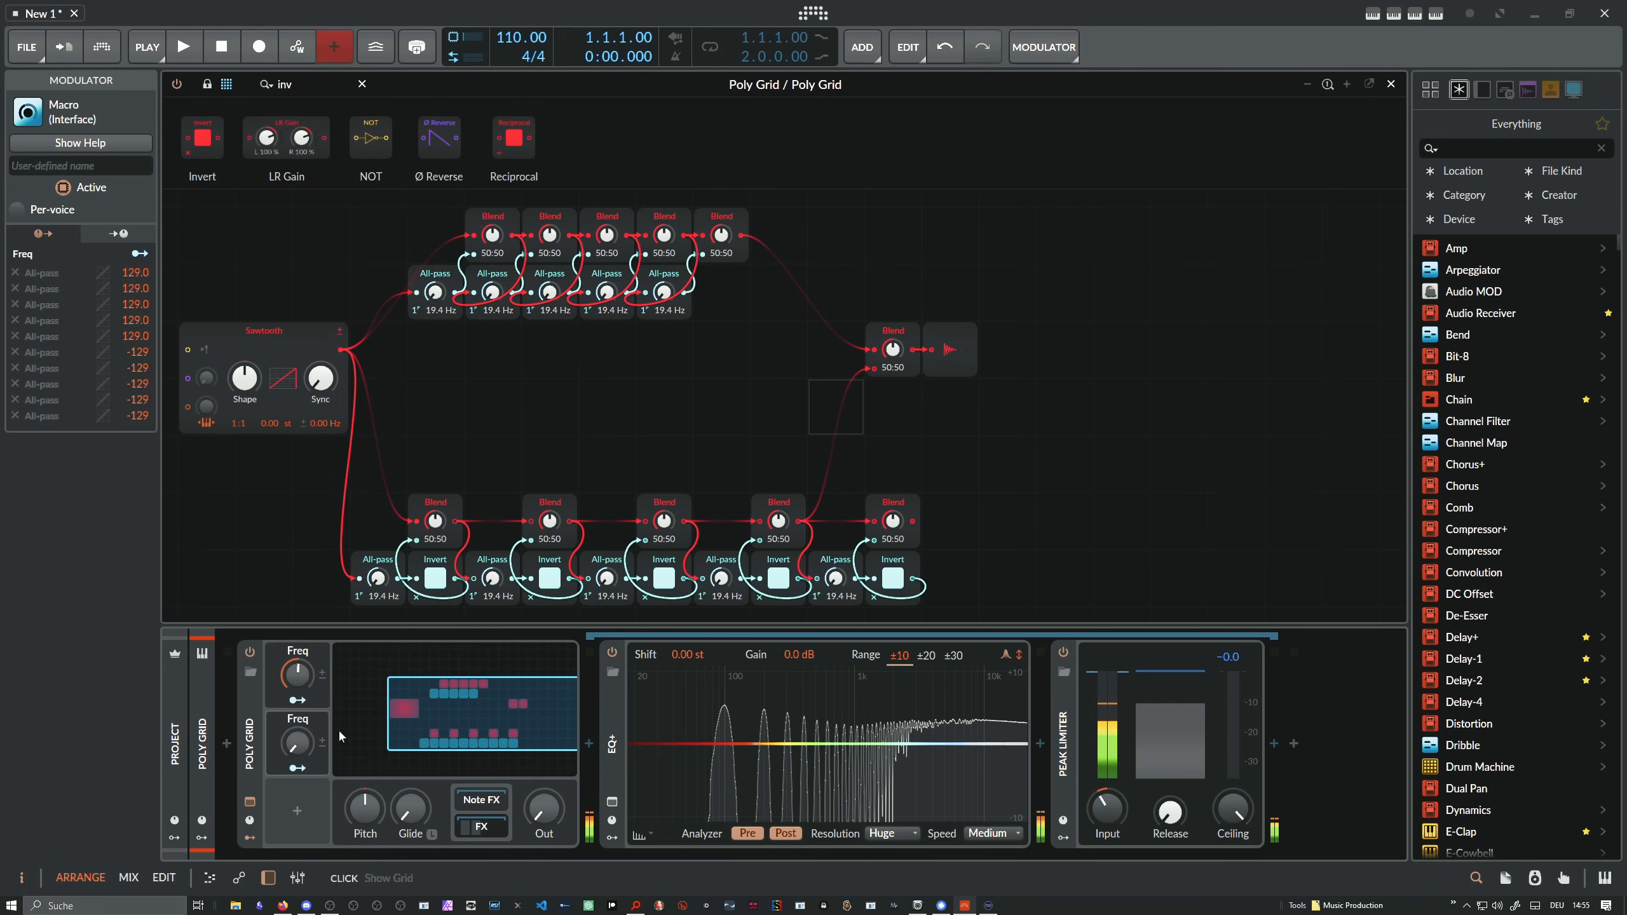
Adjust both Freq macros and the output level to audition the combined filter, then select all modules of the lower branch
{"action": "left_click_drag", "start_coordinate": [299, 744], "coordinate": [298, 716]}
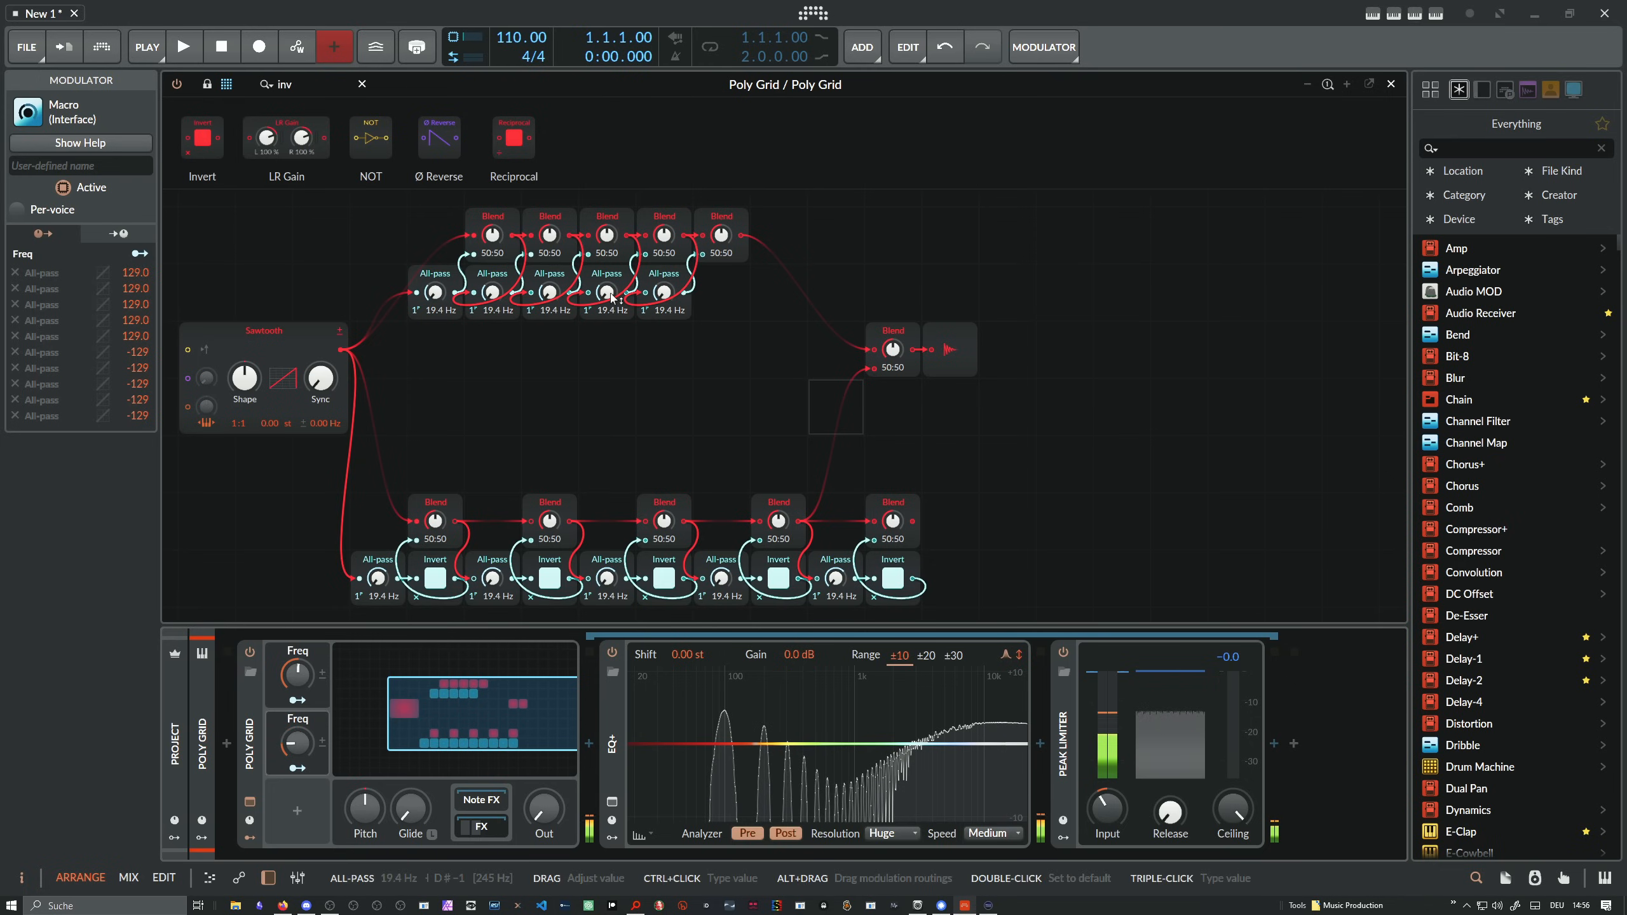
{"action": "left_click_drag", "start_coordinate": [545, 807], "coordinate": [545, 788]}
{"action": "left_click_drag", "start_coordinate": [297, 744], "coordinate": [298, 756]}
{"action": "mouse_move", "coordinate": [297, 675]}
{"action": "left_mouse_down"}
{"action": "mouse_move", "coordinate": [297, 693]}
{"action": "mouse_move", "coordinate": [297, 676]}
{"action": "left_mouse_up"}
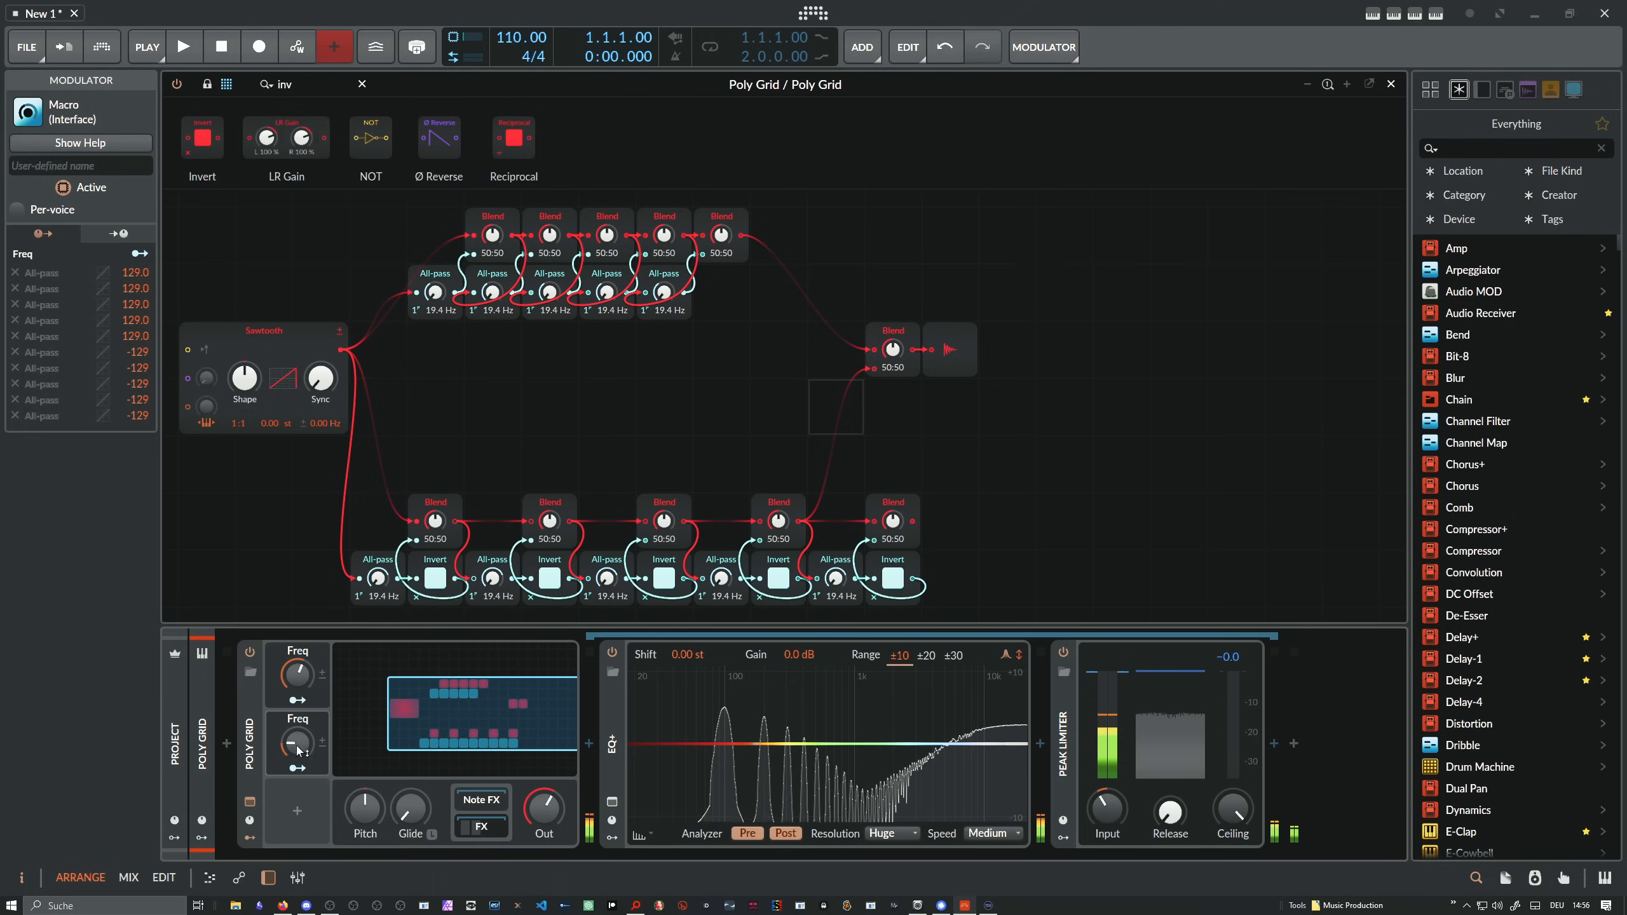
{"action": "left_click_drag", "start_coordinate": [298, 743], "coordinate": [298, 735]}
{"action": "mouse_move", "coordinate": [297, 675]}
{"action": "left_mouse_down"}
{"action": "mouse_move", "coordinate": [297, 699]}
{"action": "mouse_move", "coordinate": [298, 680]}
{"action": "left_mouse_up"}
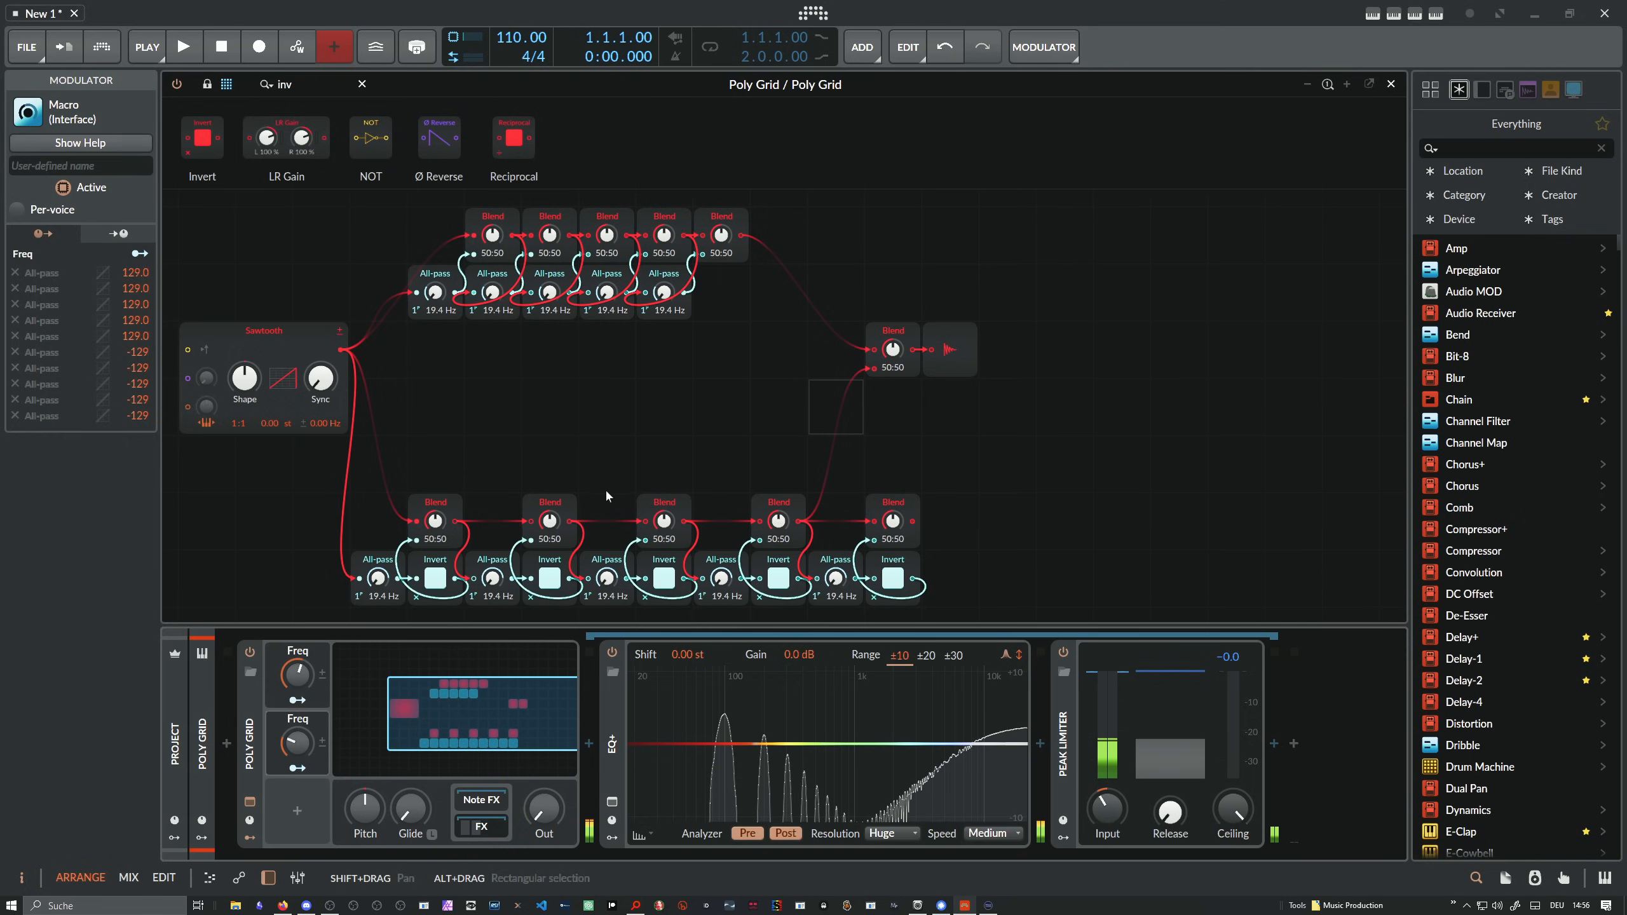
{"action": "left_click_drag", "start_coordinate": [394, 496], "coordinate": [948, 606]}
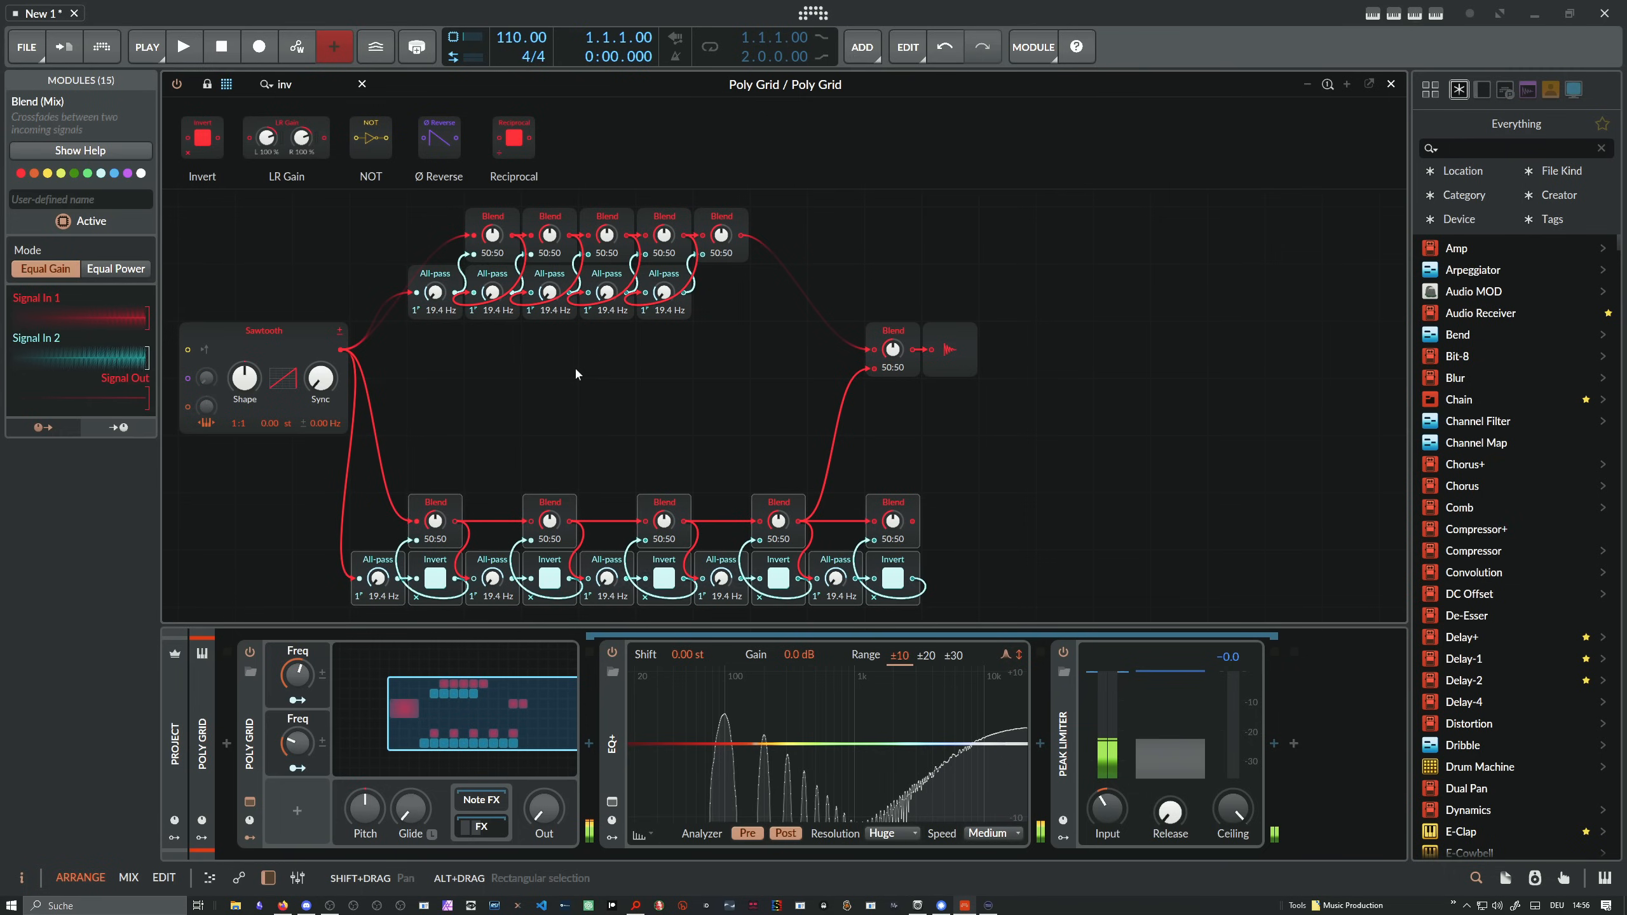
Route the last lower Blend into the final Blend's second input, then audition the filter with both Freq macros and the output level
{"action": "left_click_drag", "start_coordinate": [925, 524], "coordinate": [876, 369]}
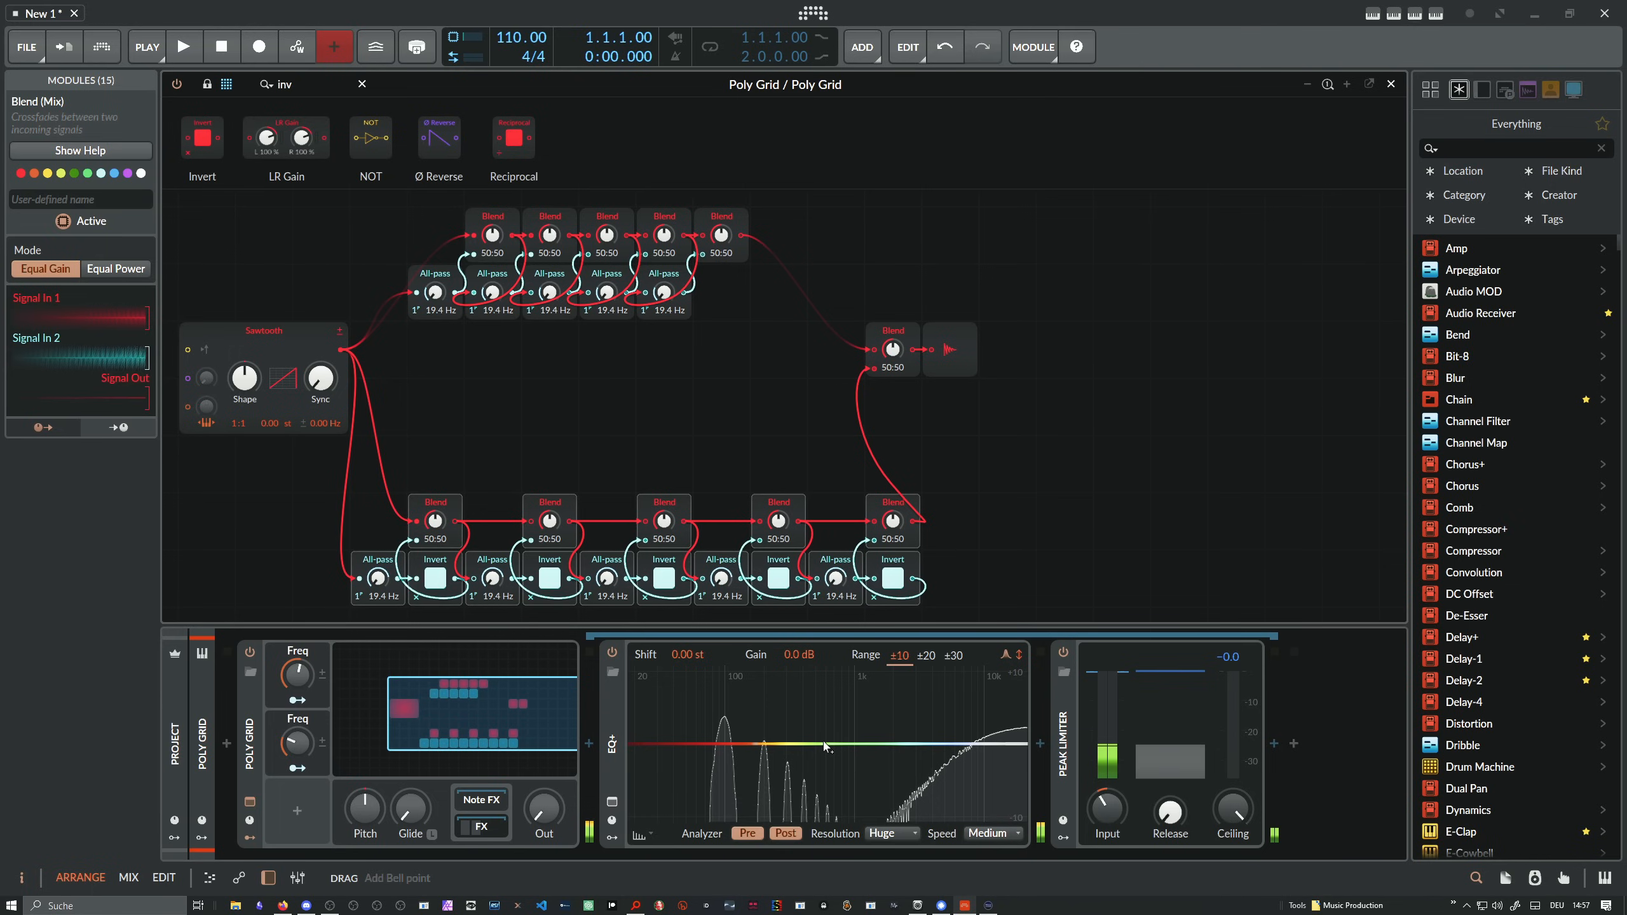
{"action": "left_click_drag", "start_coordinate": [298, 744], "coordinate": [298, 769]}
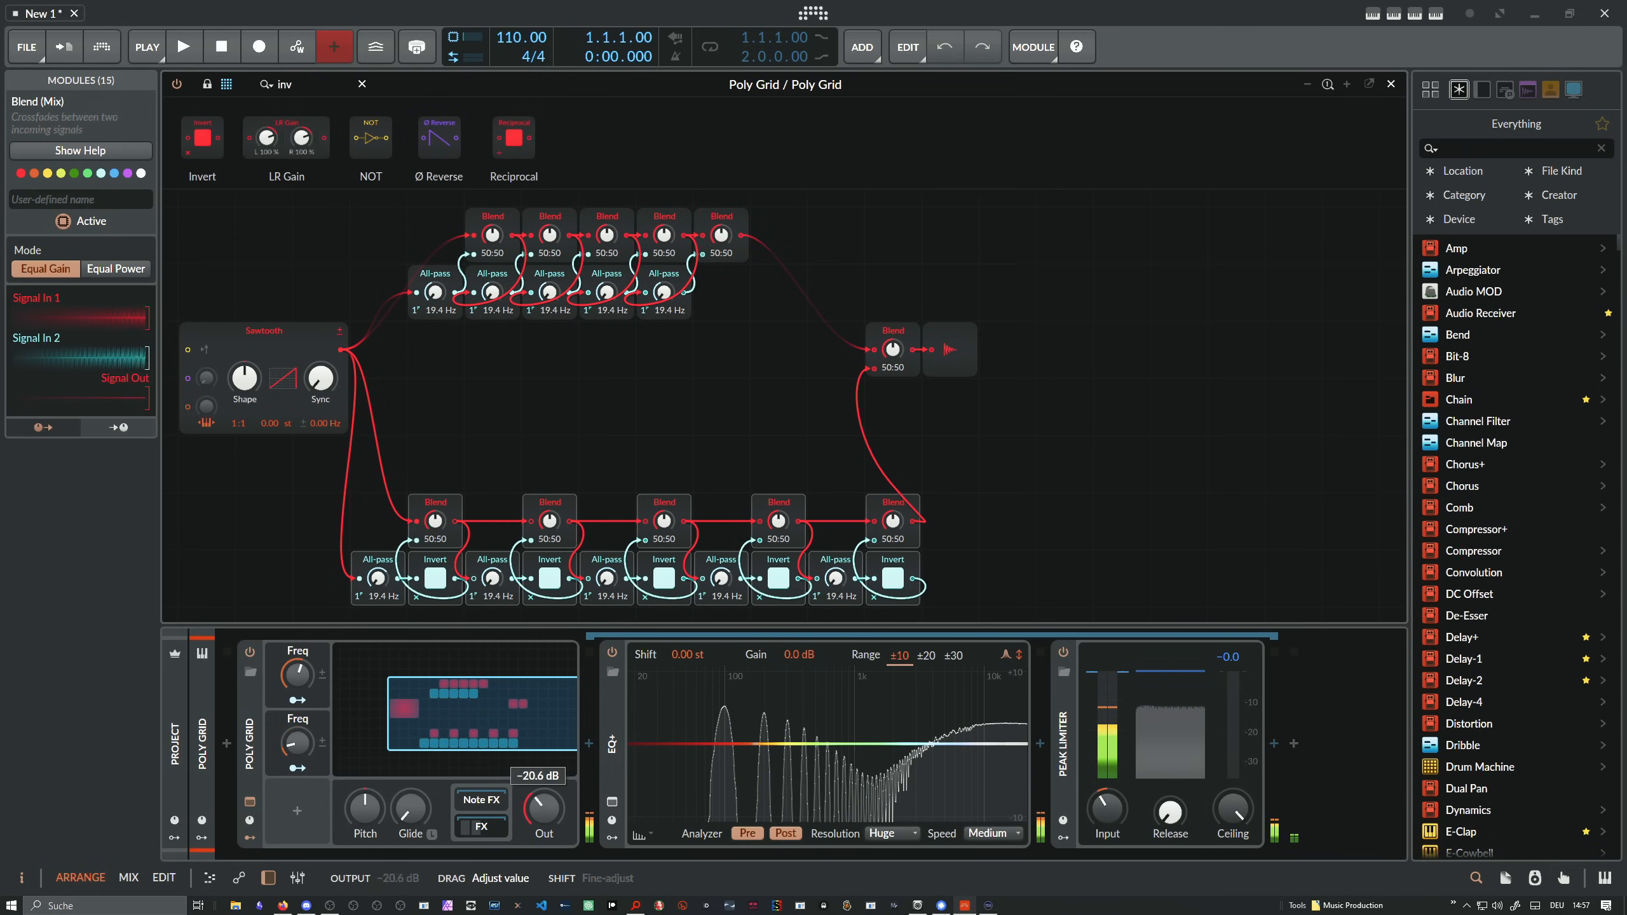
{"action": "mouse_move", "coordinate": [297, 675]}
{"action": "left_mouse_down"}
{"action": "mouse_move", "coordinate": [297, 705]}
{"action": "mouse_move", "coordinate": [297, 652]}
{"action": "mouse_move", "coordinate": [297, 669]}
{"action": "left_mouse_up"}
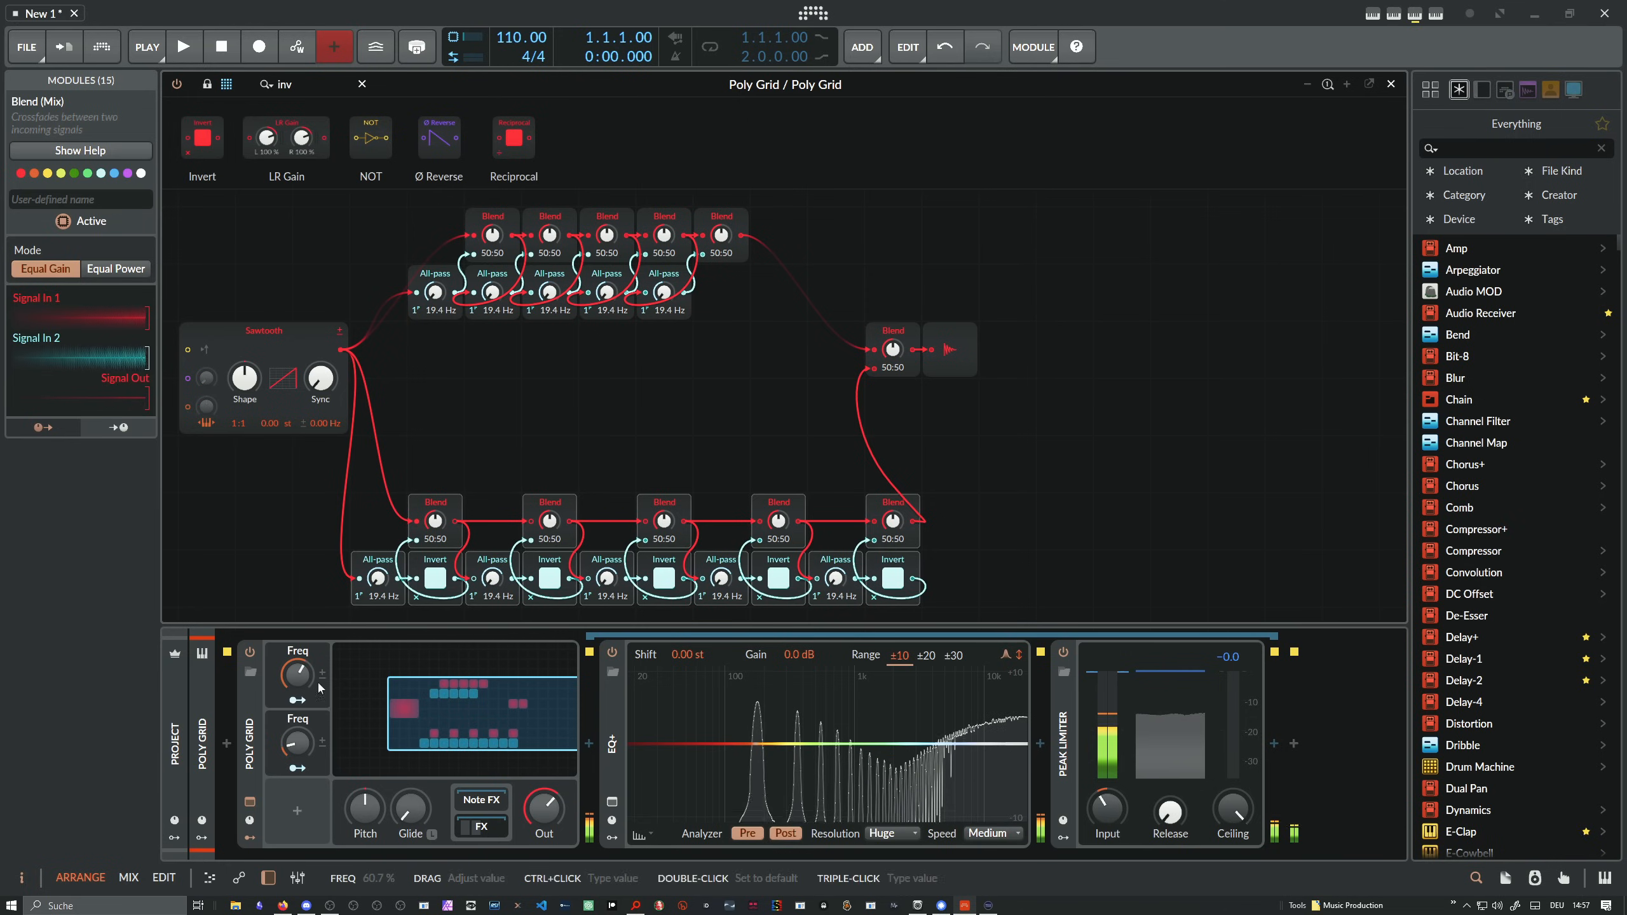
{"action": "left_click_drag", "start_coordinate": [551, 811], "coordinate": [552, 882]}
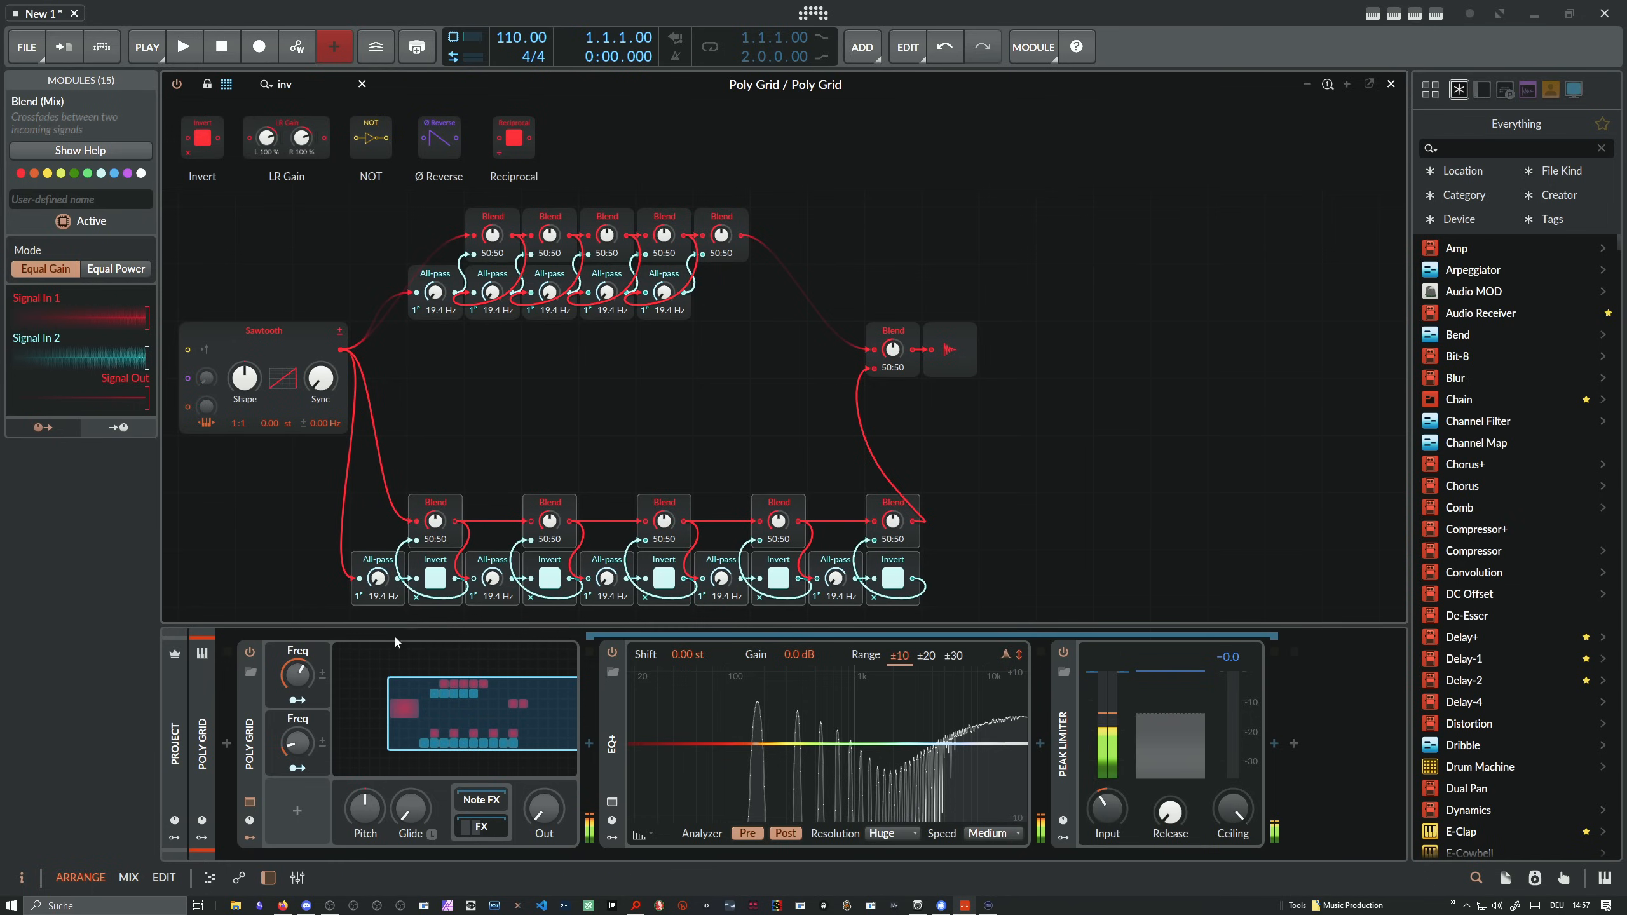
Set the pole count/slope of all ten All-pass modules in the lower and upper branches to 6
{"action": "left_click_drag", "start_coordinate": [359, 599], "coordinate": [360, 566]}
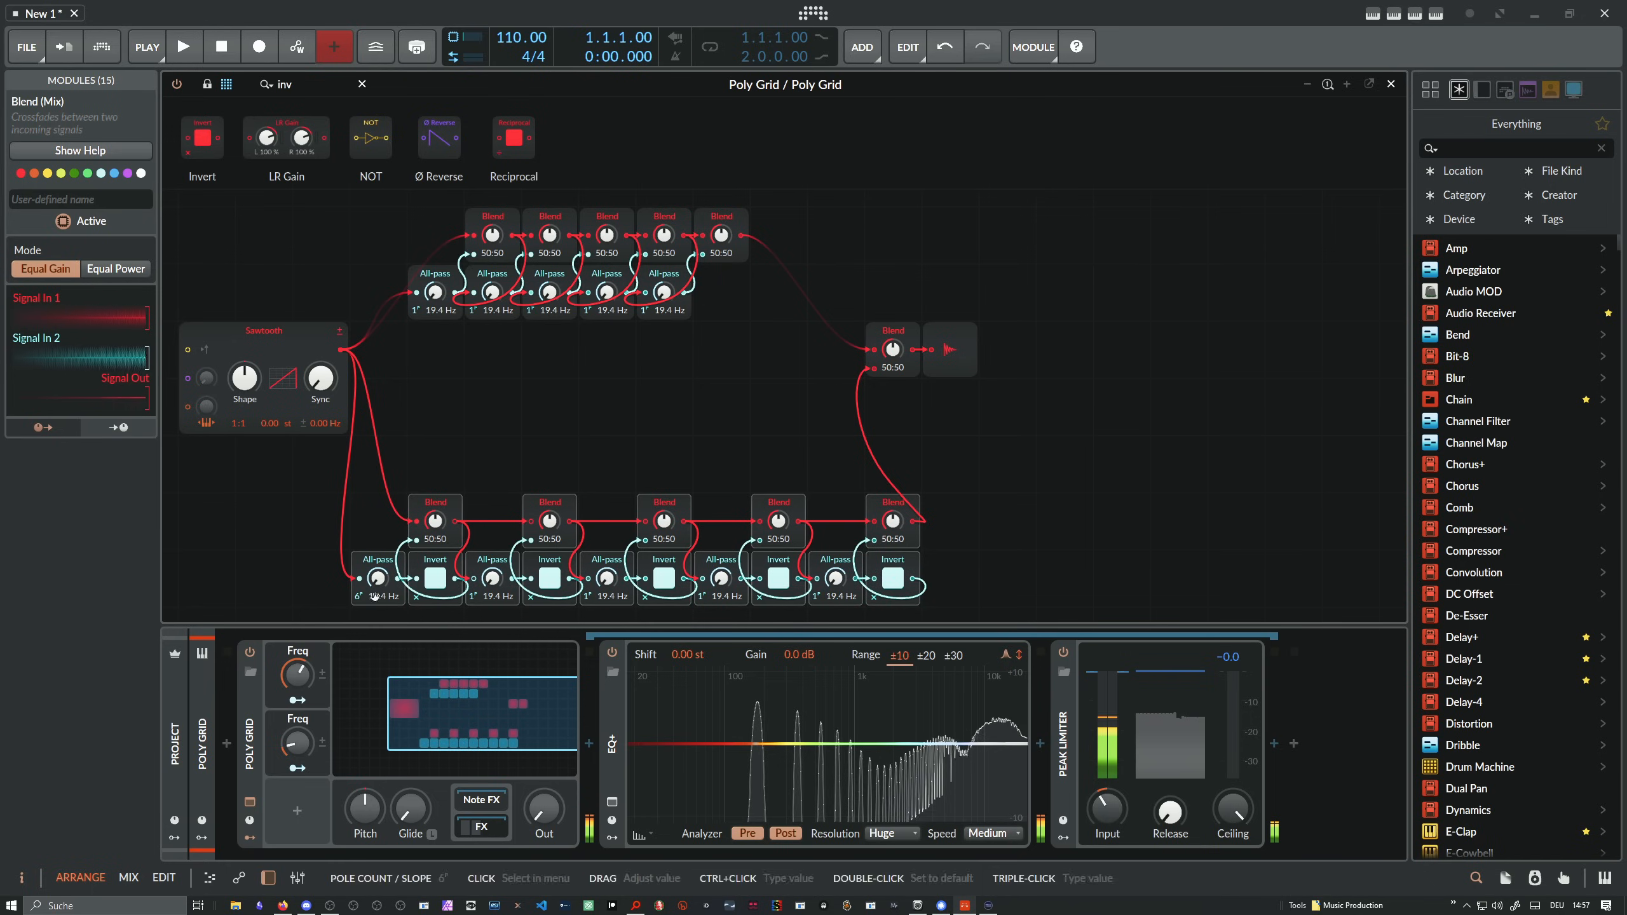
{"action": "left_click_drag", "start_coordinate": [474, 598], "coordinate": [474, 565]}
{"action": "left_click_drag", "start_coordinate": [588, 597], "coordinate": [588, 566]}
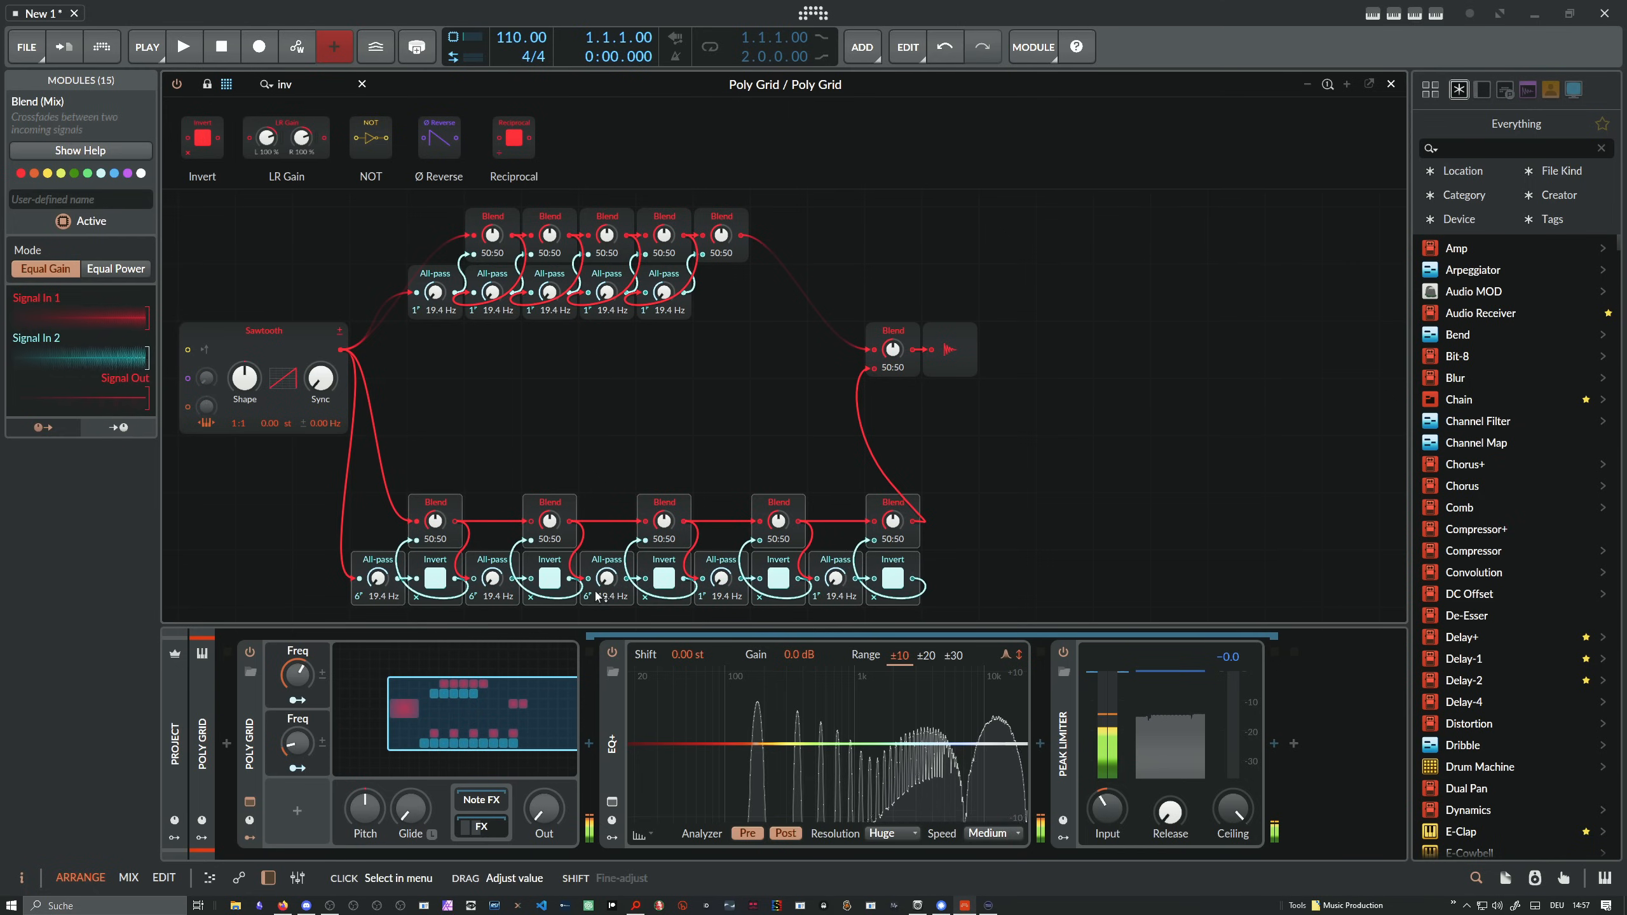
{"action": "left_click_drag", "start_coordinate": [700, 597], "coordinate": [699, 565]}
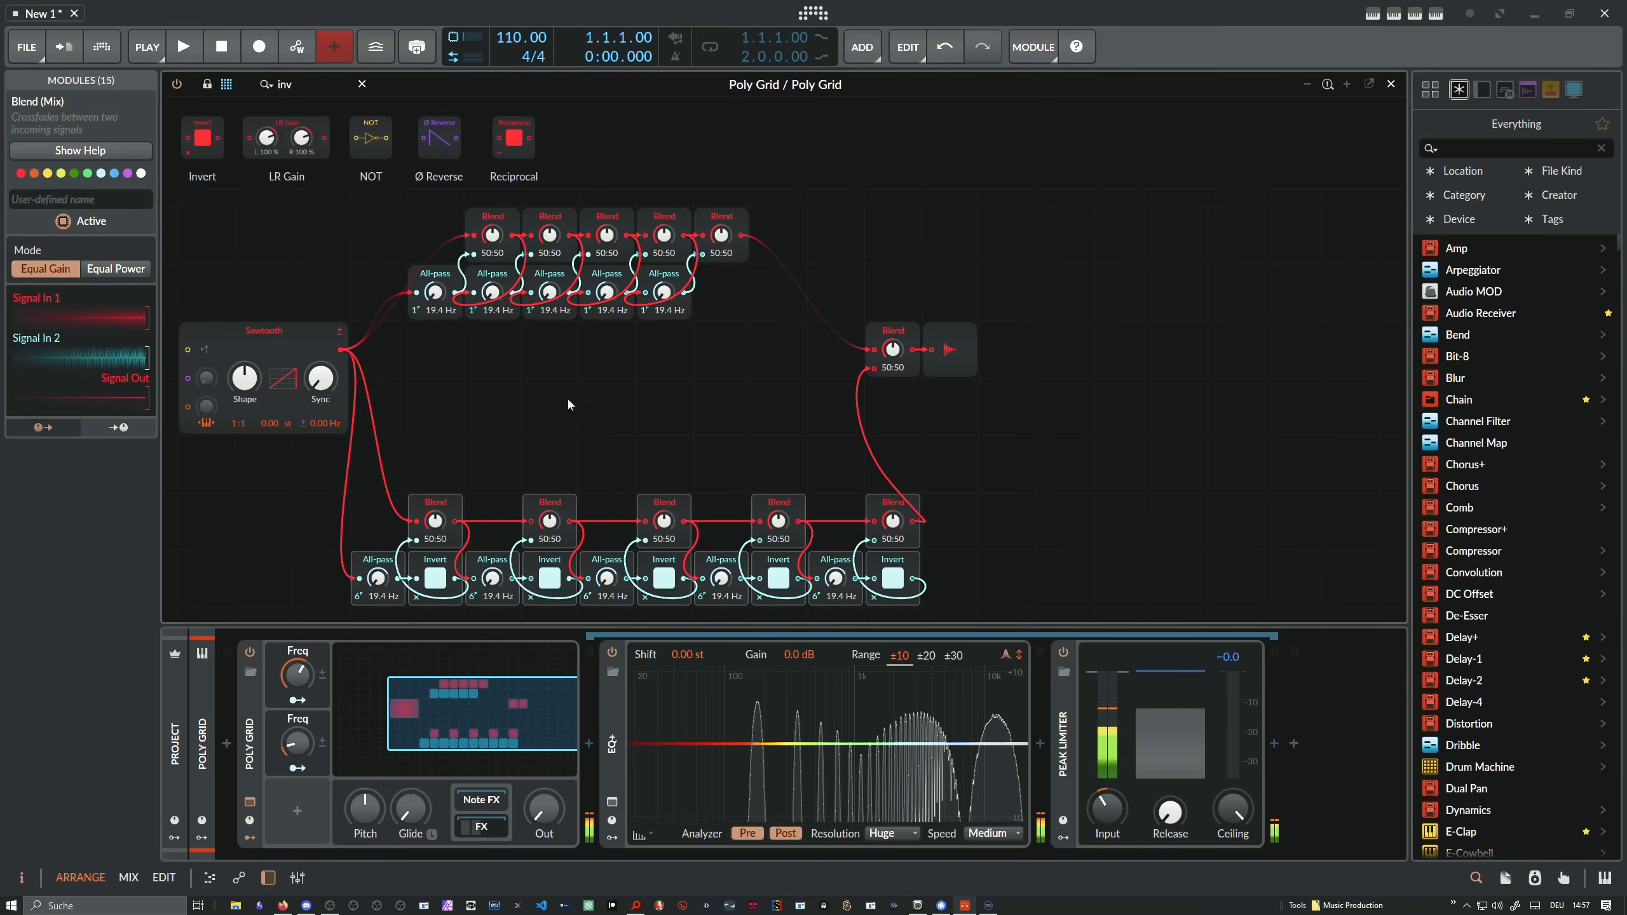
{"action": "left_click_drag", "start_coordinate": [419, 310], "coordinate": [647, 278]}
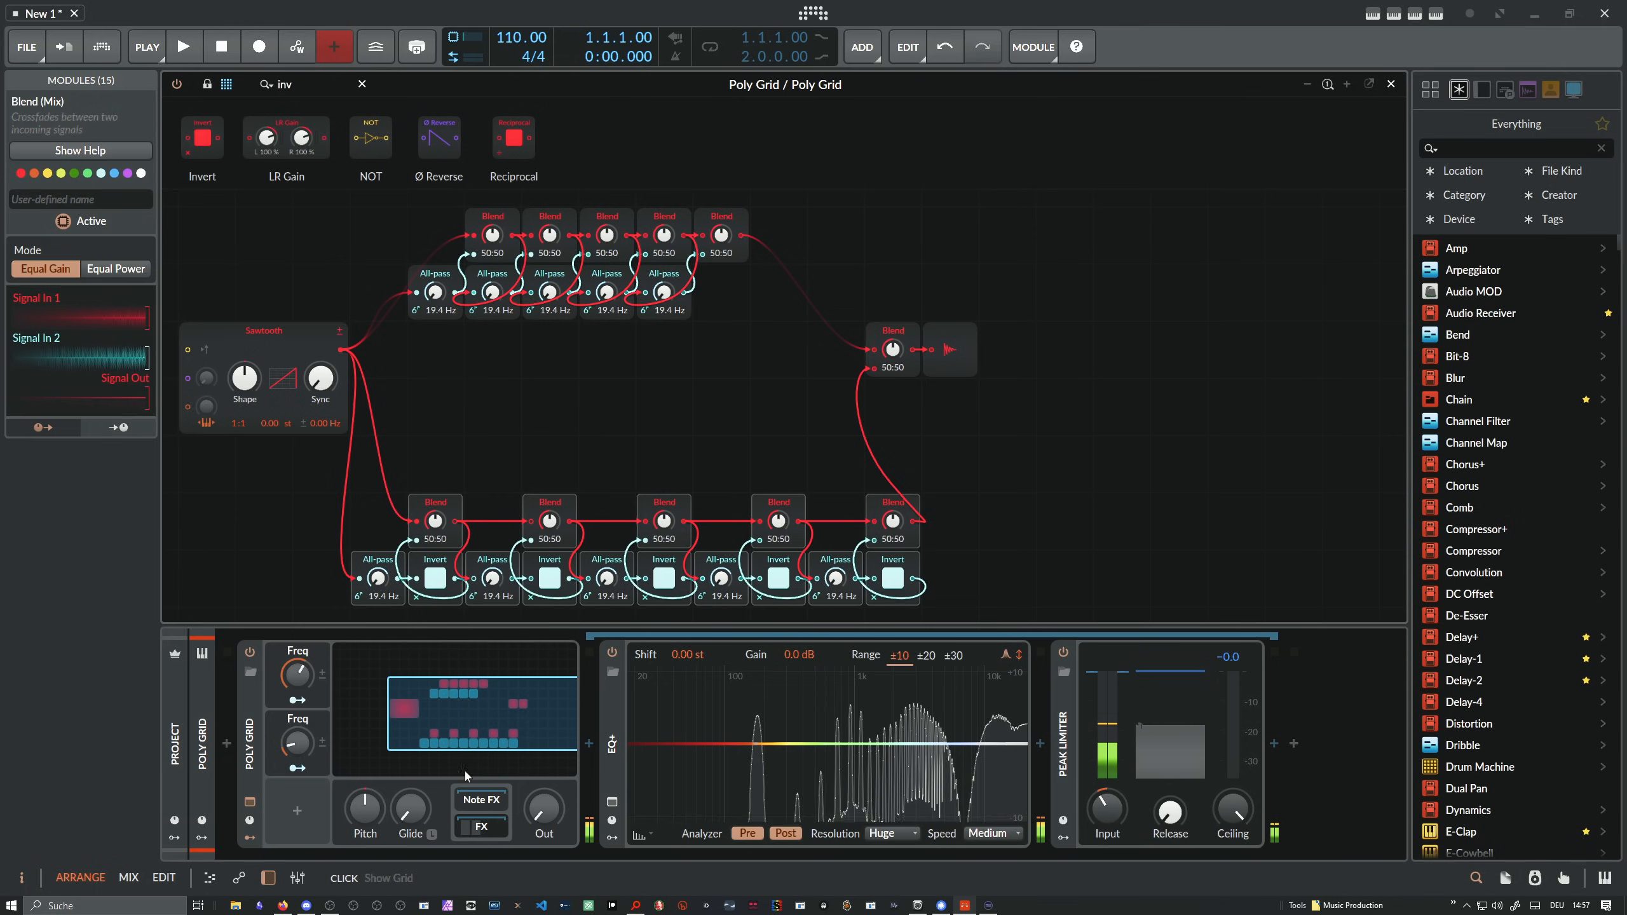
Raise the output and sweep both Freq macros alternately to audition the steeper filters, ending the first at 66.0 % before lowering the output
{"action": "left_click_drag", "start_coordinate": [543, 809], "coordinate": [543, 783]}
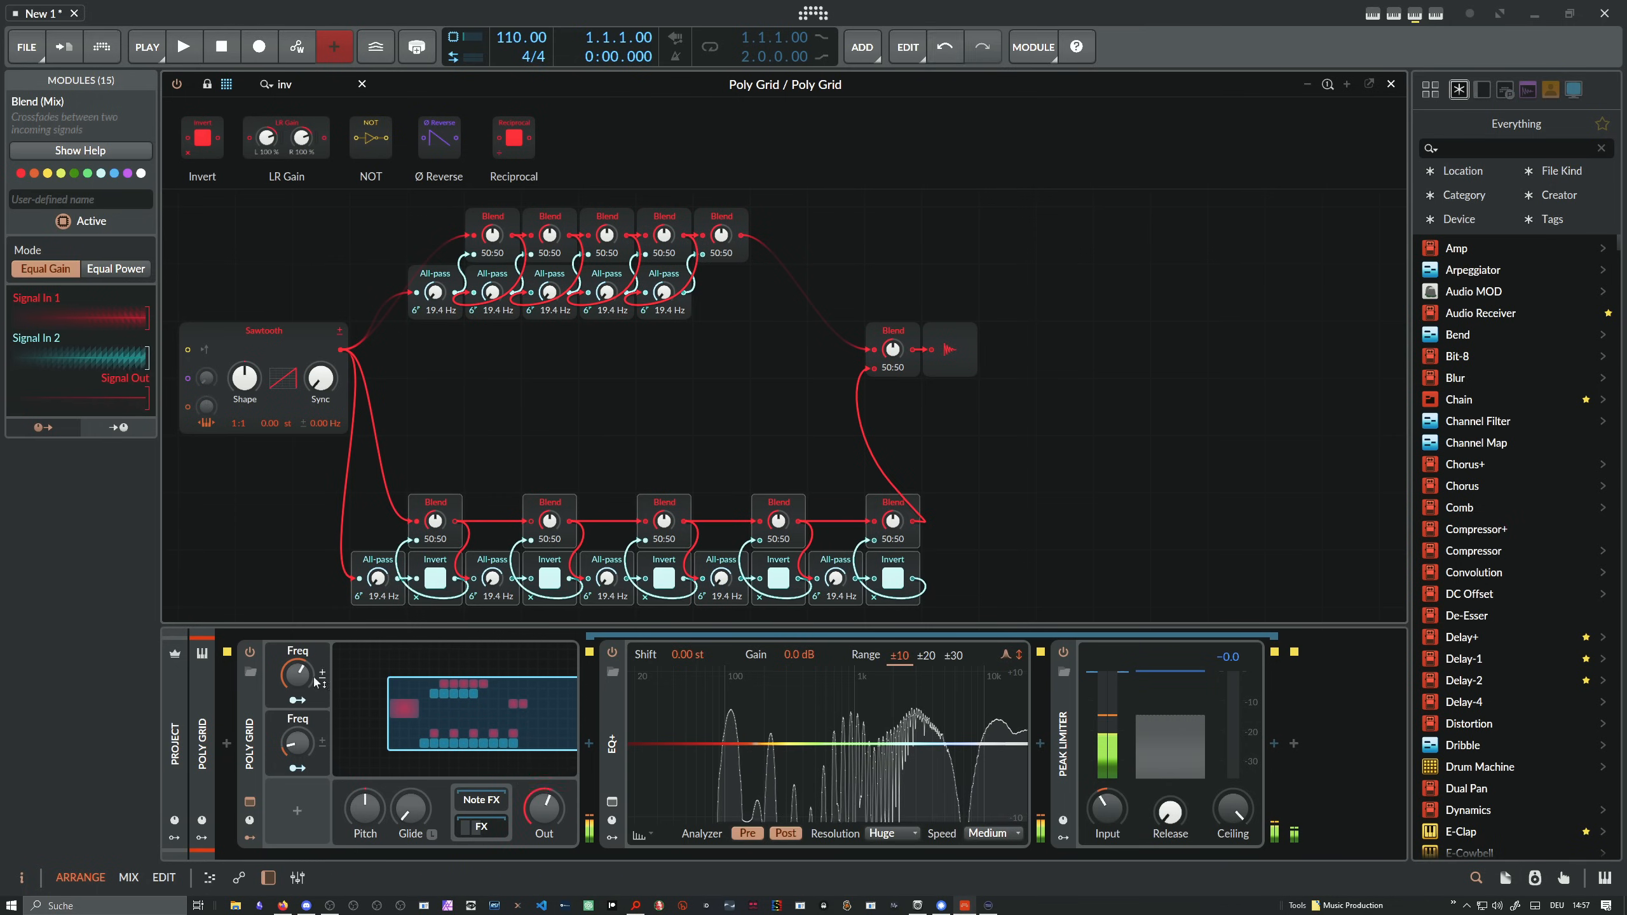
{"action": "mouse_move", "coordinate": [297, 675]}
{"action": "left_mouse_down"}
{"action": "mouse_move", "coordinate": [297, 690]}
{"action": "mouse_move", "coordinate": [297, 665]}
{"action": "left_mouse_up"}
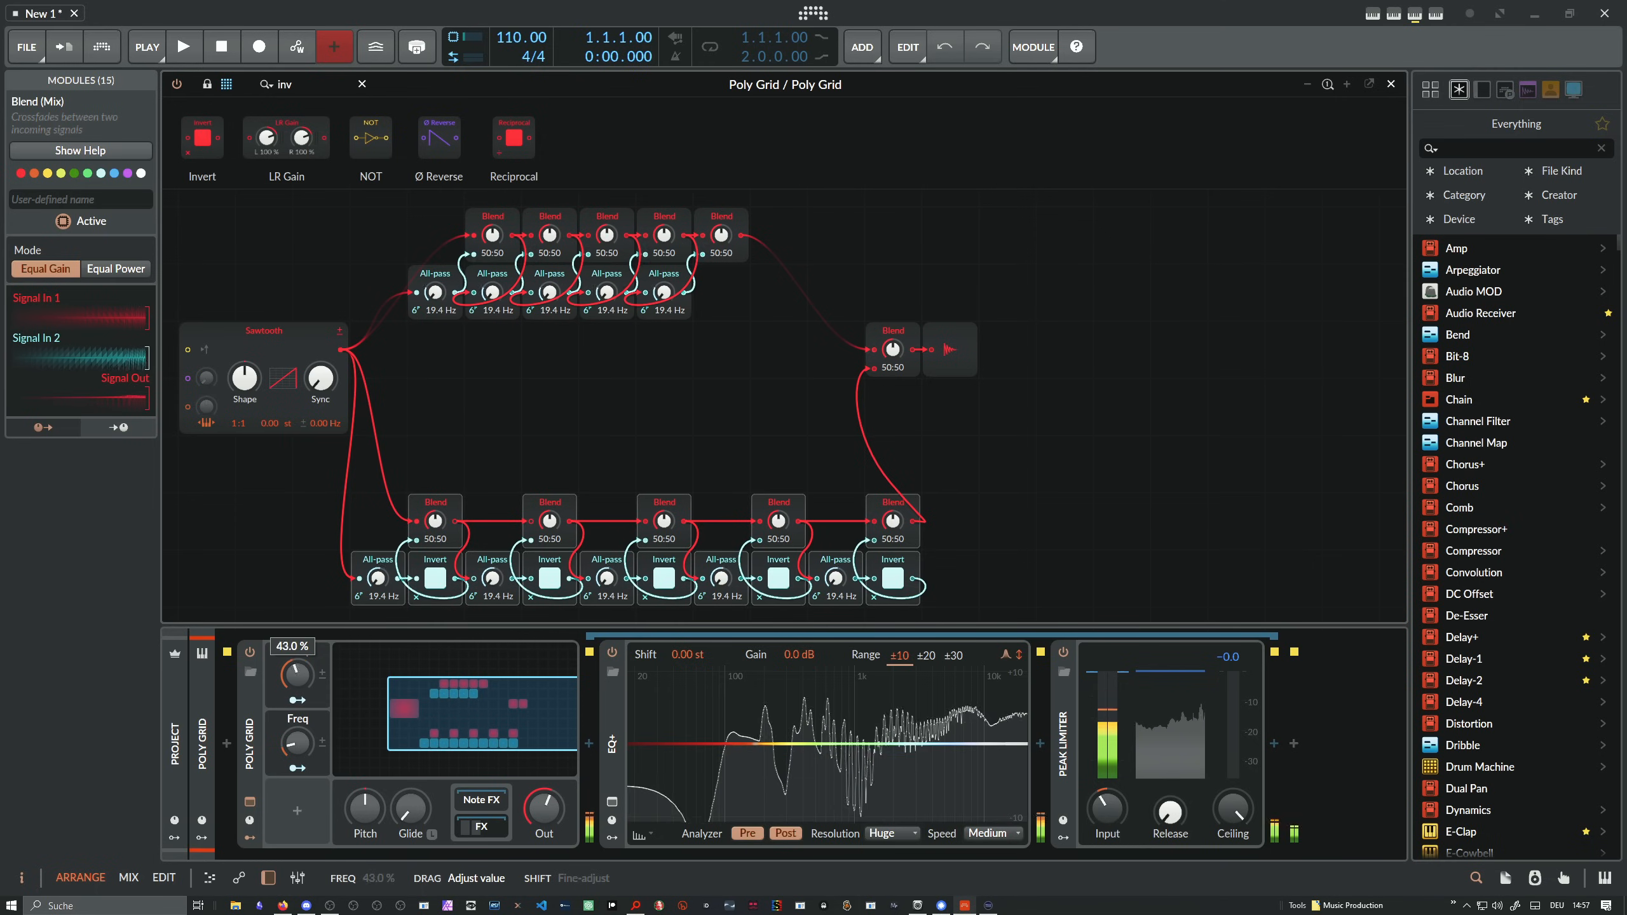
{"action": "mouse_move", "coordinate": [297, 743]}
{"action": "left_mouse_down"}
{"action": "mouse_move", "coordinate": [297, 719]}
{"action": "mouse_move", "coordinate": [297, 743]}
{"action": "left_mouse_up"}
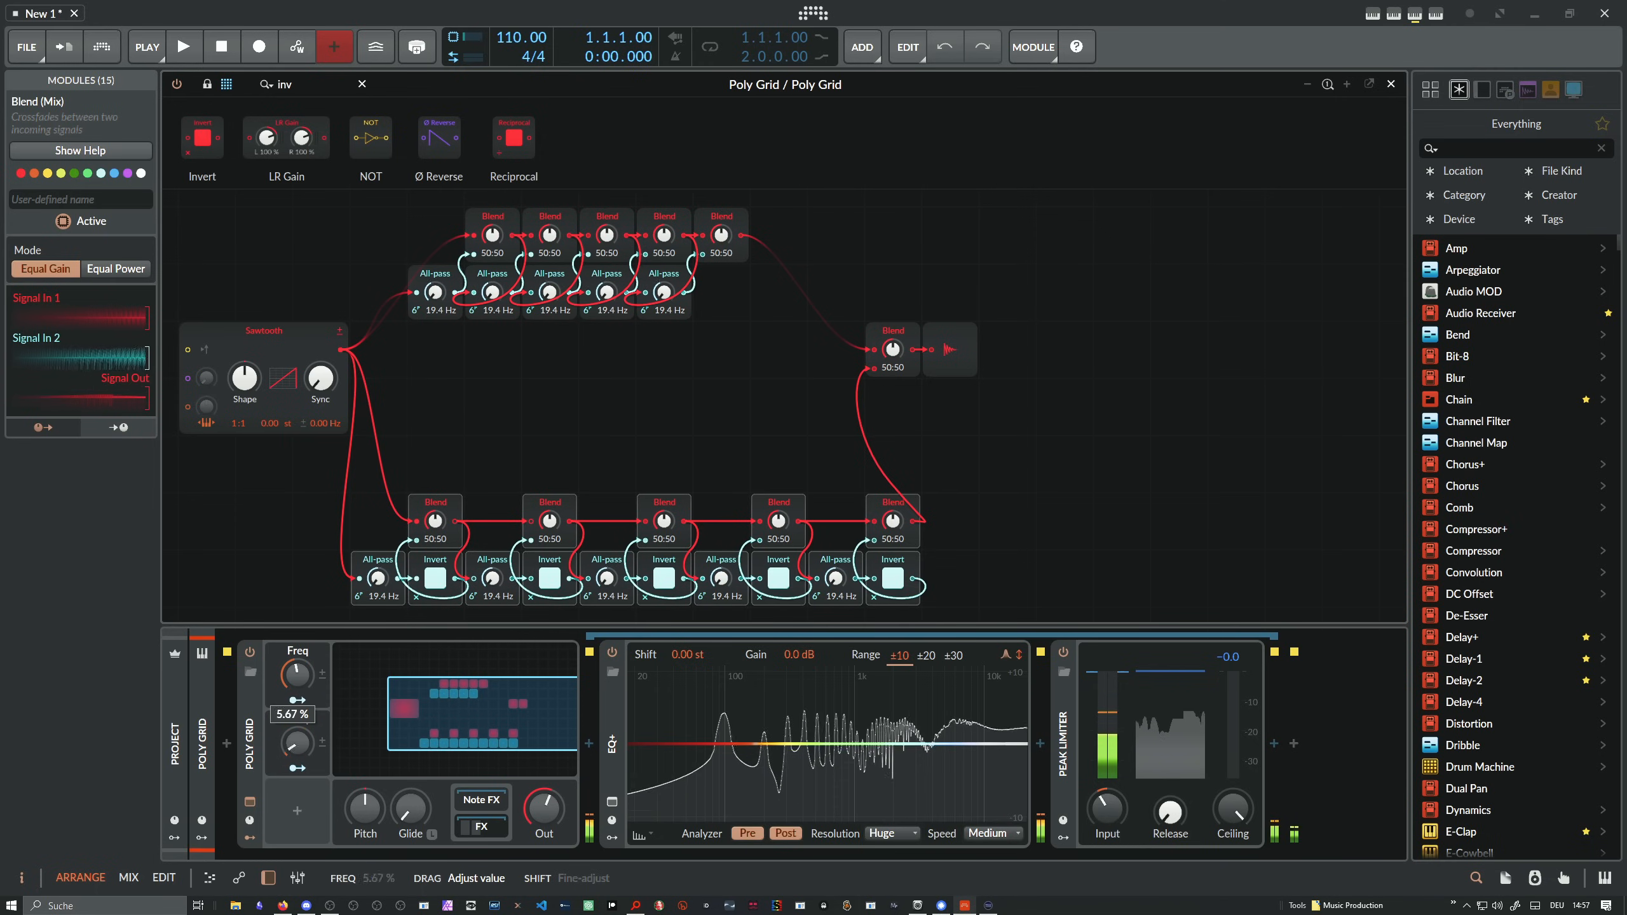
{"action": "left_click_drag", "start_coordinate": [297, 674], "coordinate": [297, 658]}
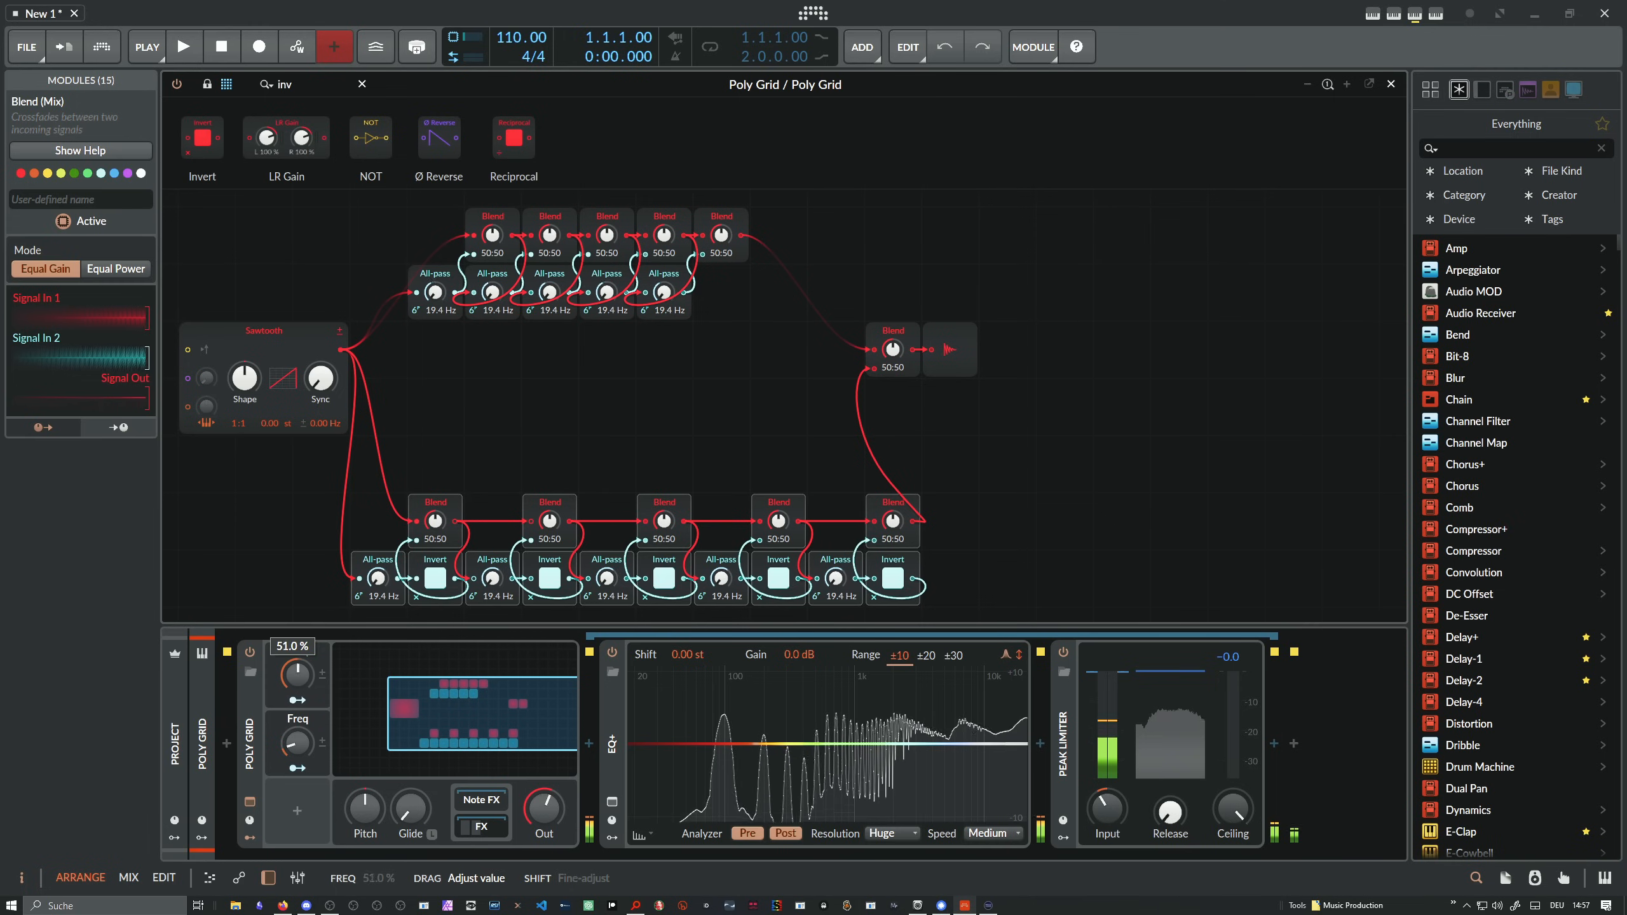
{"action": "left_click_drag", "start_coordinate": [297, 744], "coordinate": [297, 728]}
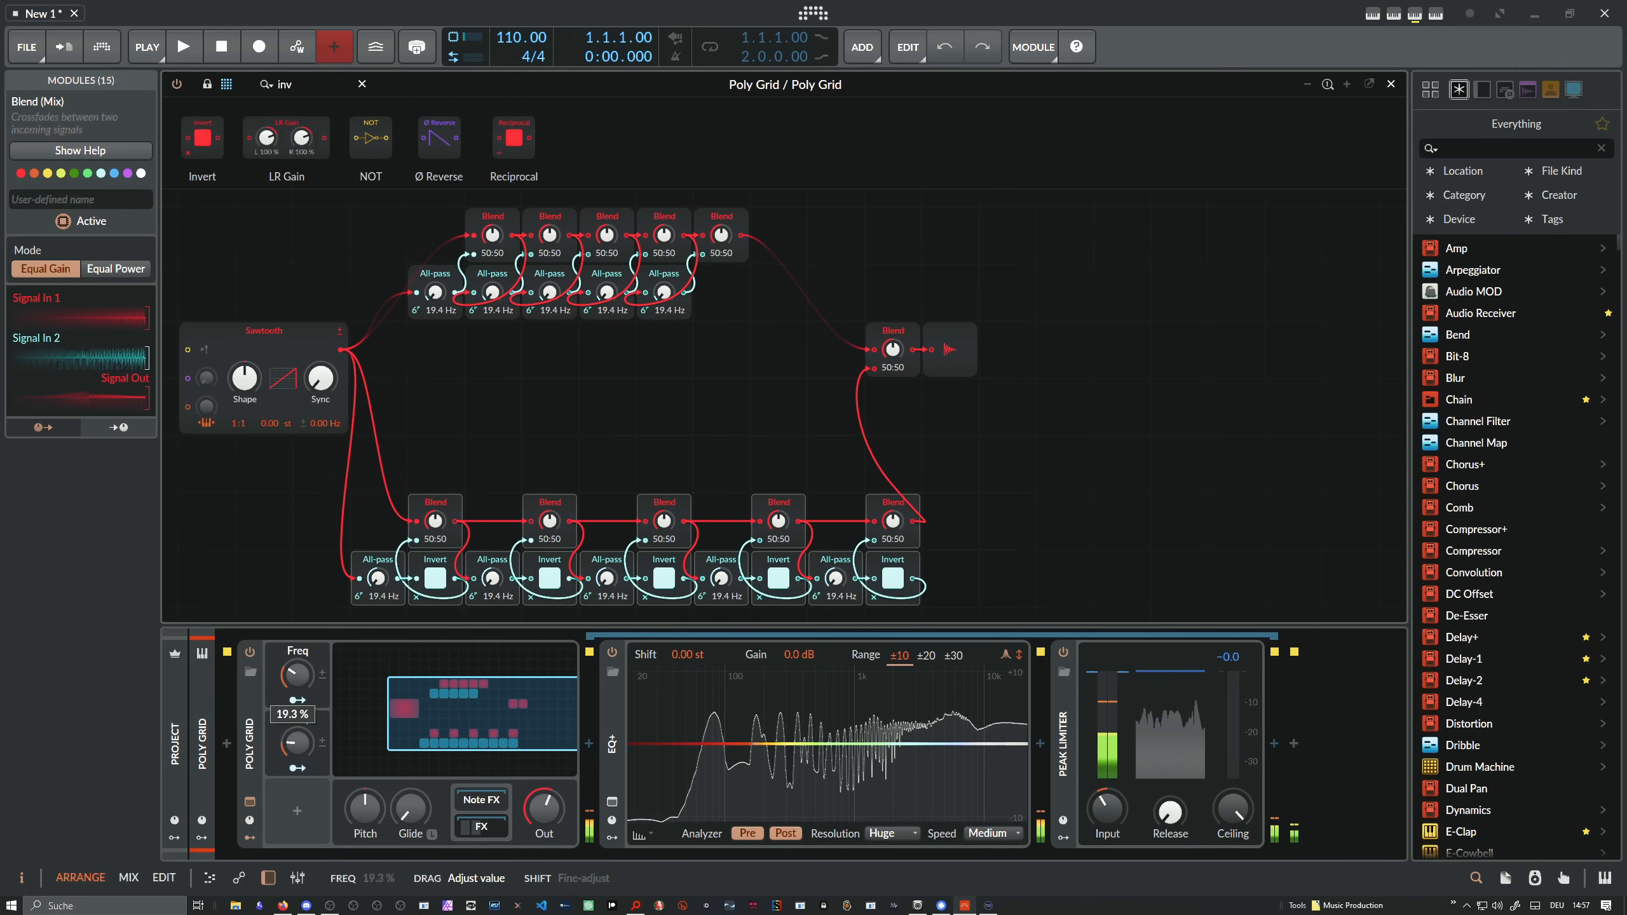
{"action": "left_click_drag", "start_coordinate": [297, 674], "coordinate": [297, 670]}
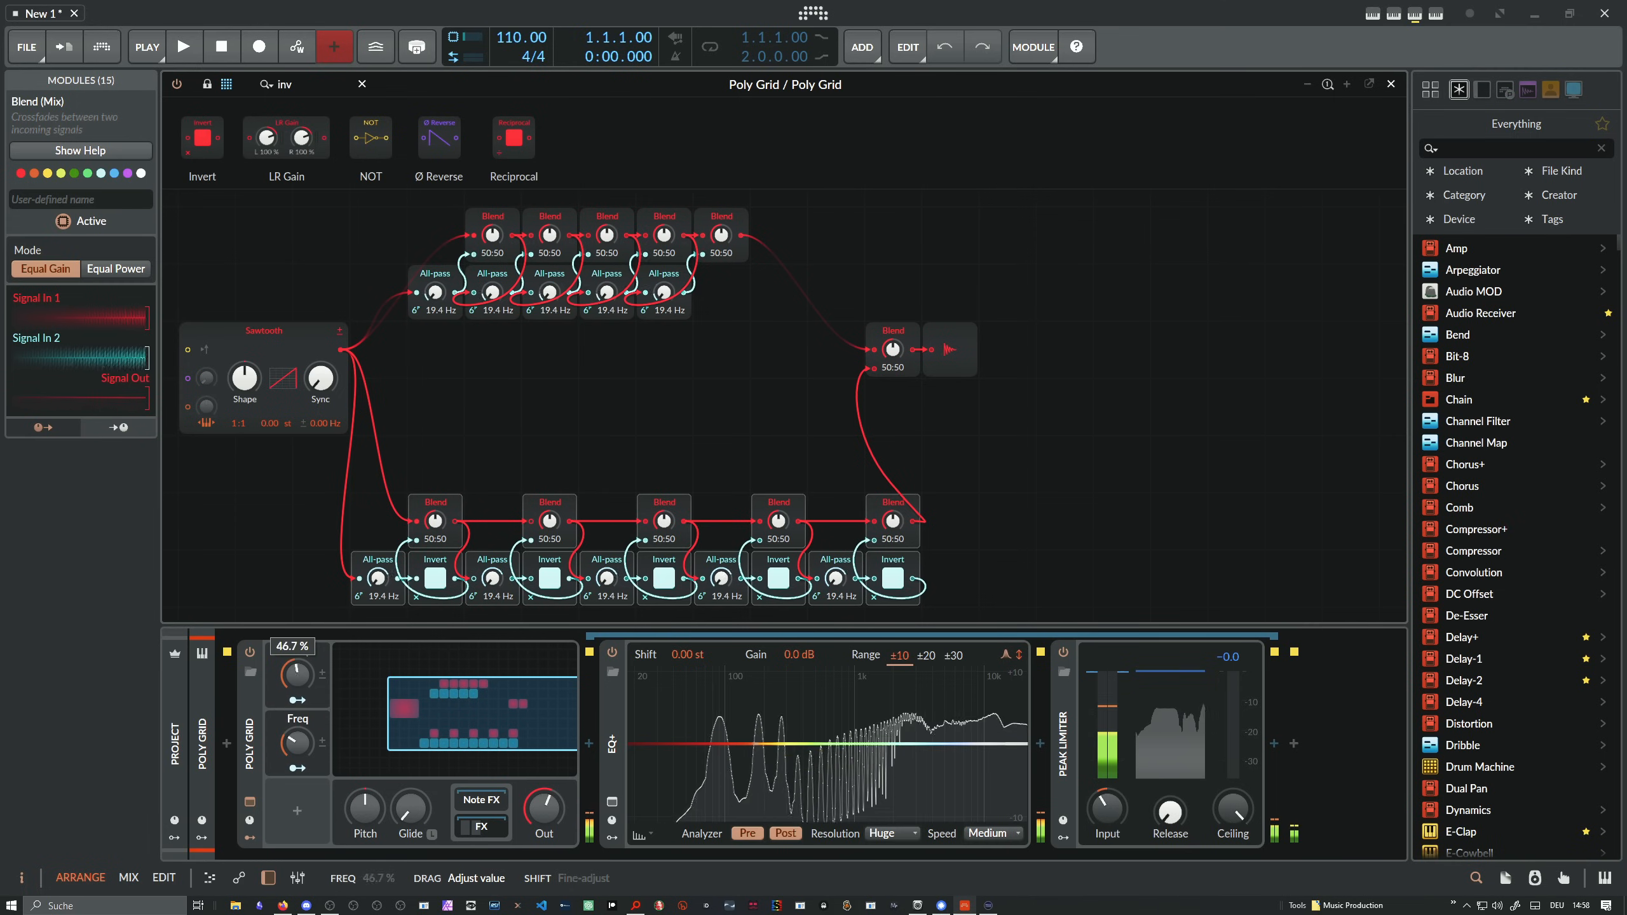
{"action": "left_click_drag", "start_coordinate": [297, 743], "coordinate": [297, 737]}
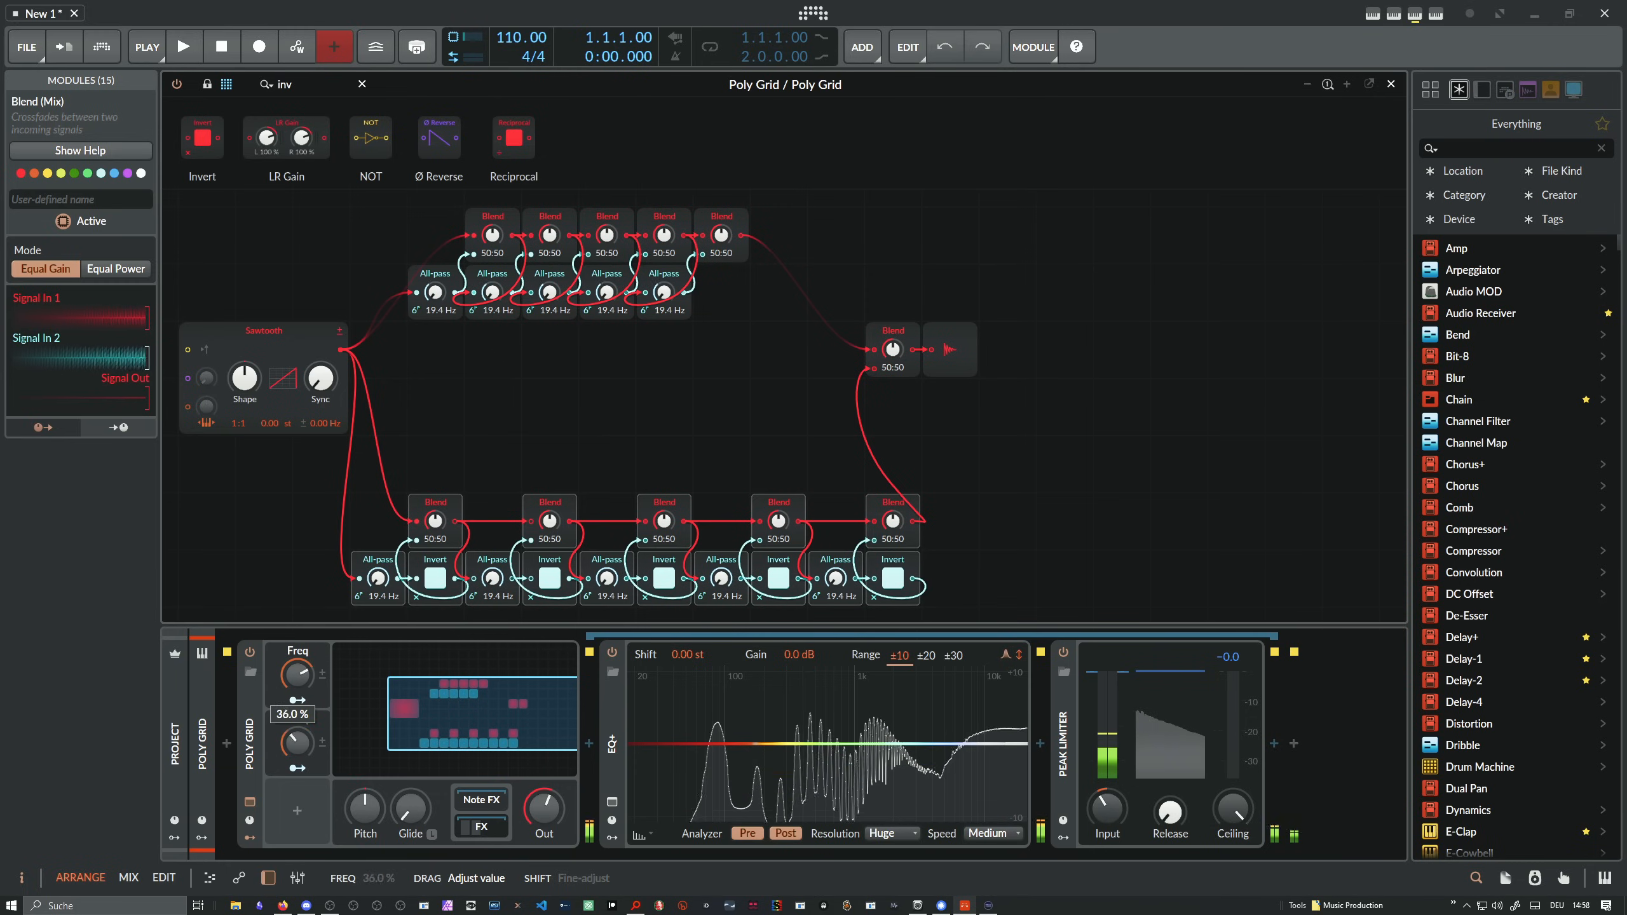
{"action": "left_click_drag", "start_coordinate": [297, 674], "coordinate": [297, 667]}
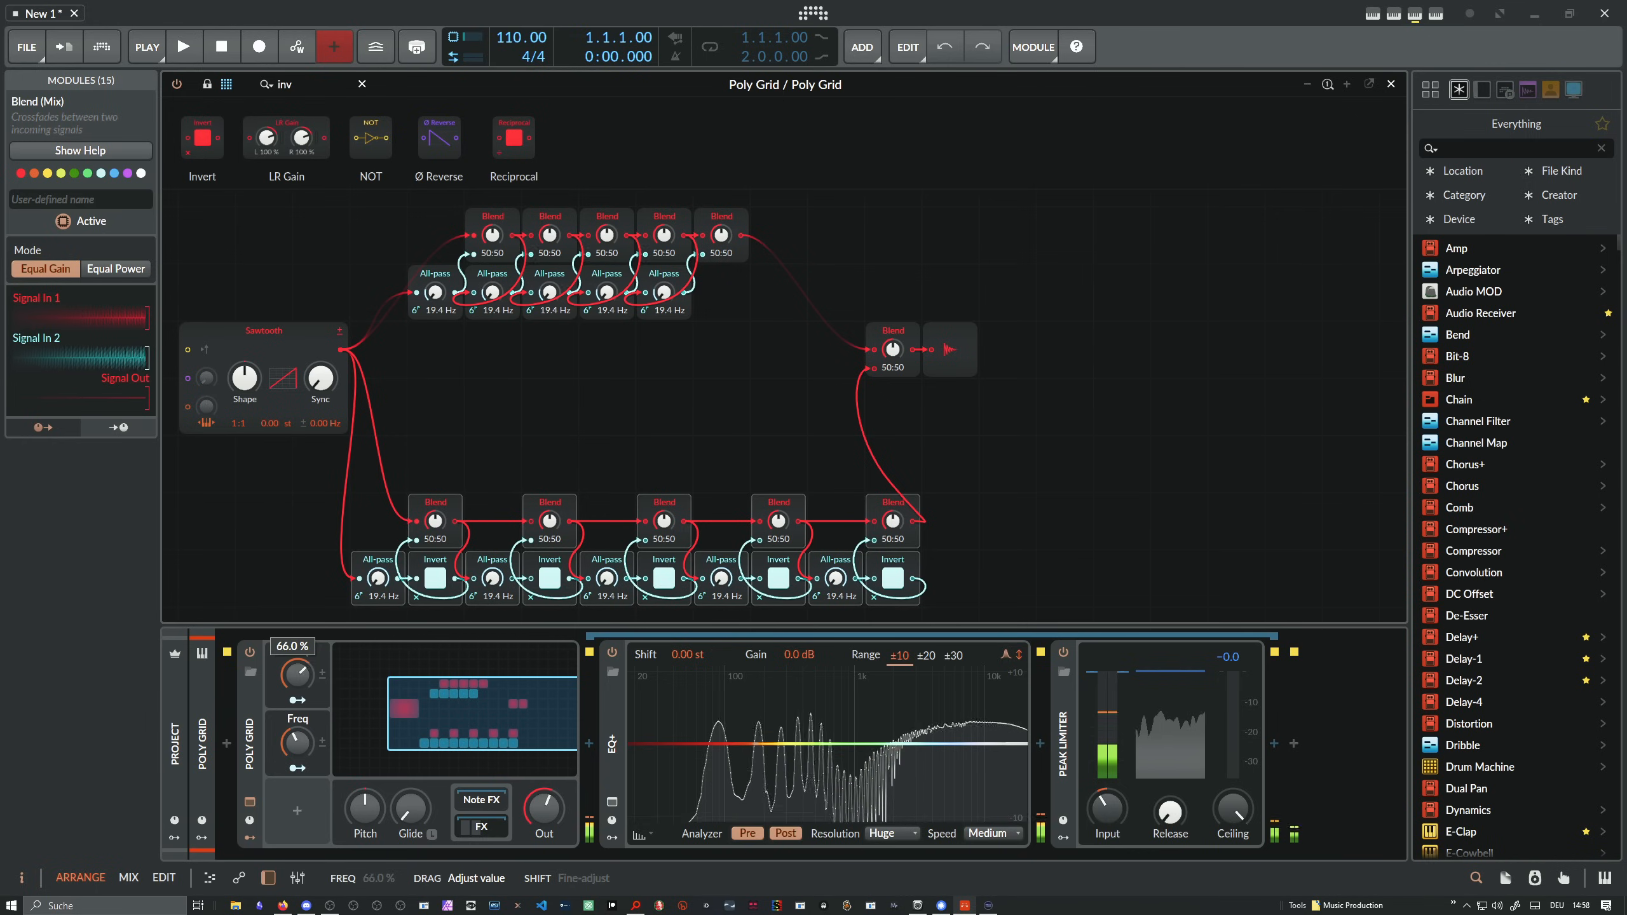
{"action": "left_click_drag", "start_coordinate": [530, 804], "coordinate": [530, 888]}
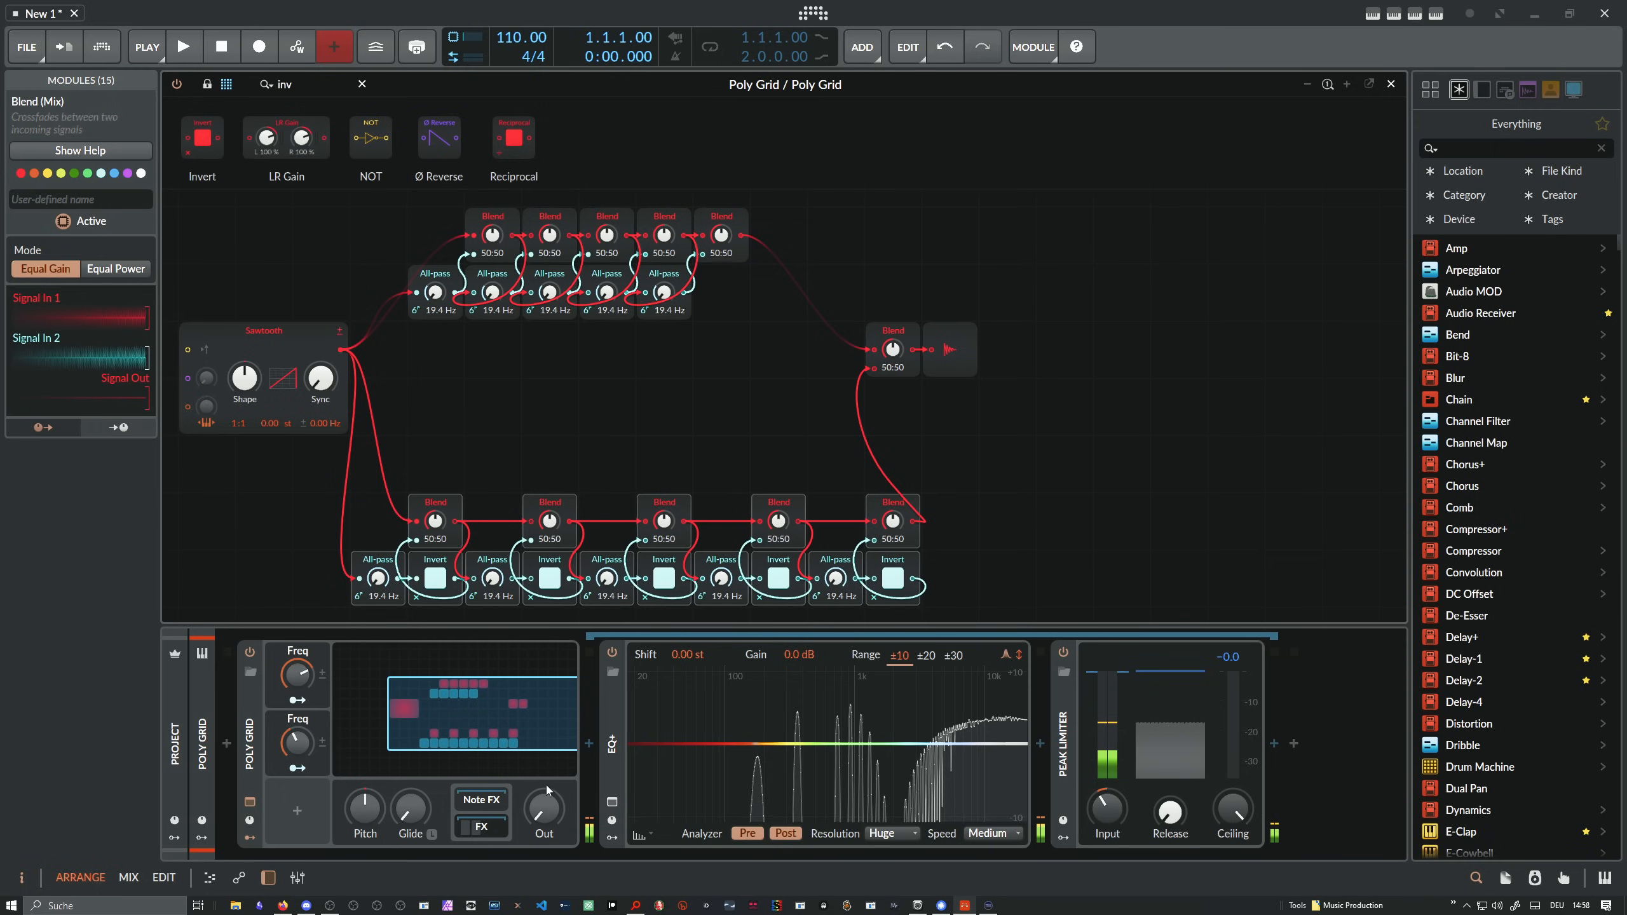
Delete the entire upper branch of All-pass and Blend modules
{"action": "left_click", "coordinate": [569, 442]}
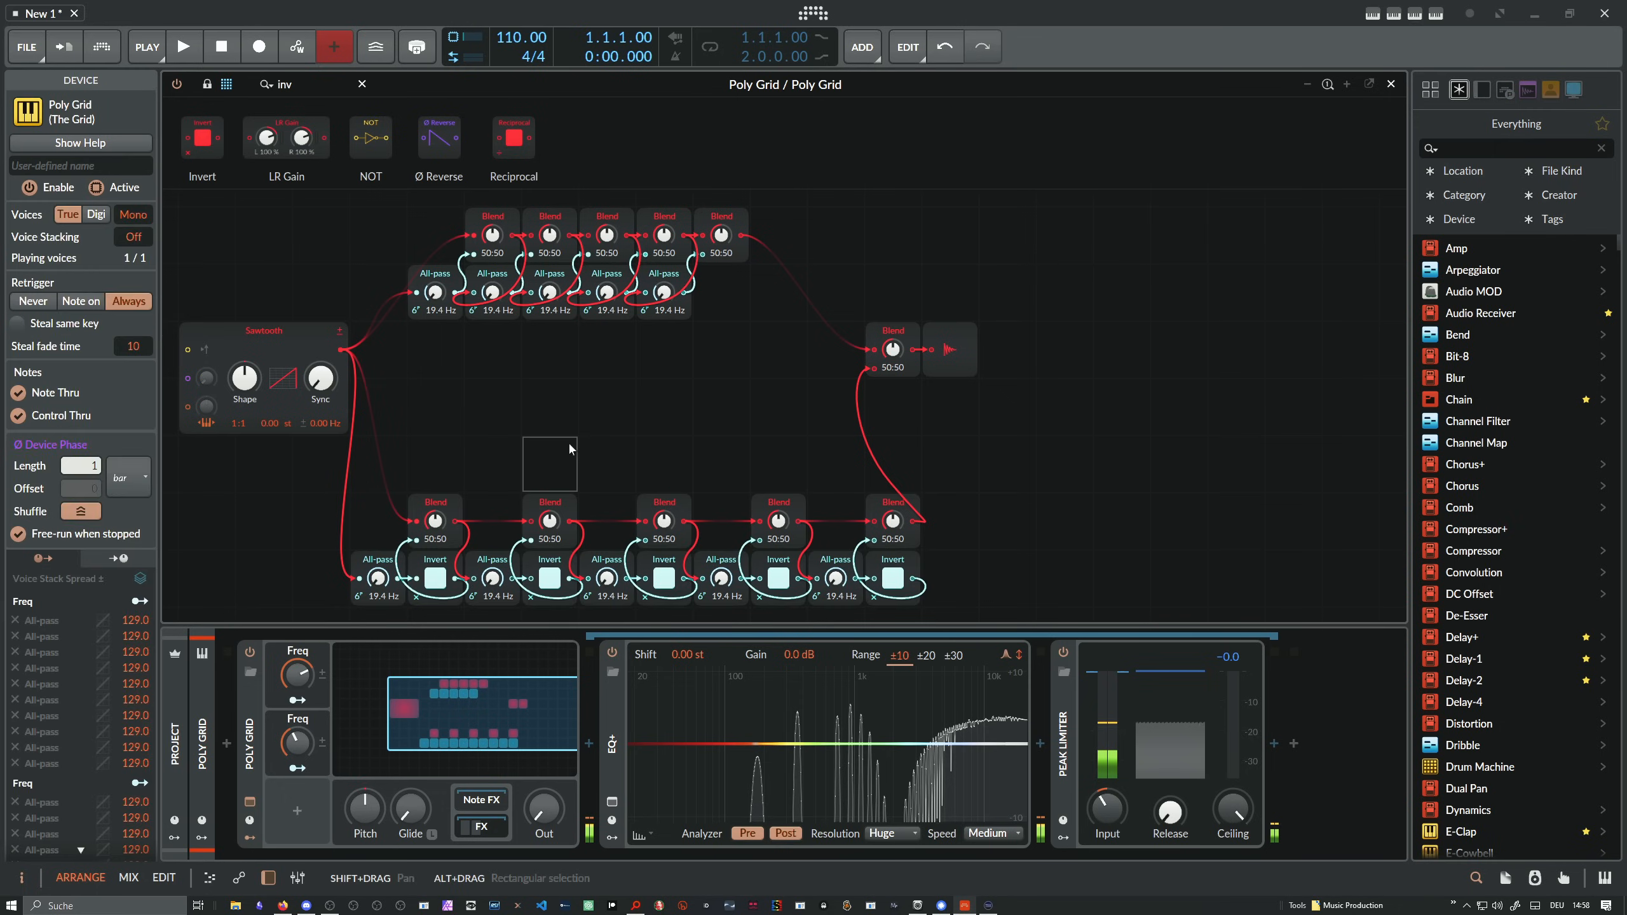
{"action": "scroll", "coordinate": [569, 436], "scroll_direction": "down", "scroll_amount": 1}
{"action": "scroll", "coordinate": [572, 439], "scroll_direction": "up", "scroll_amount": 1}
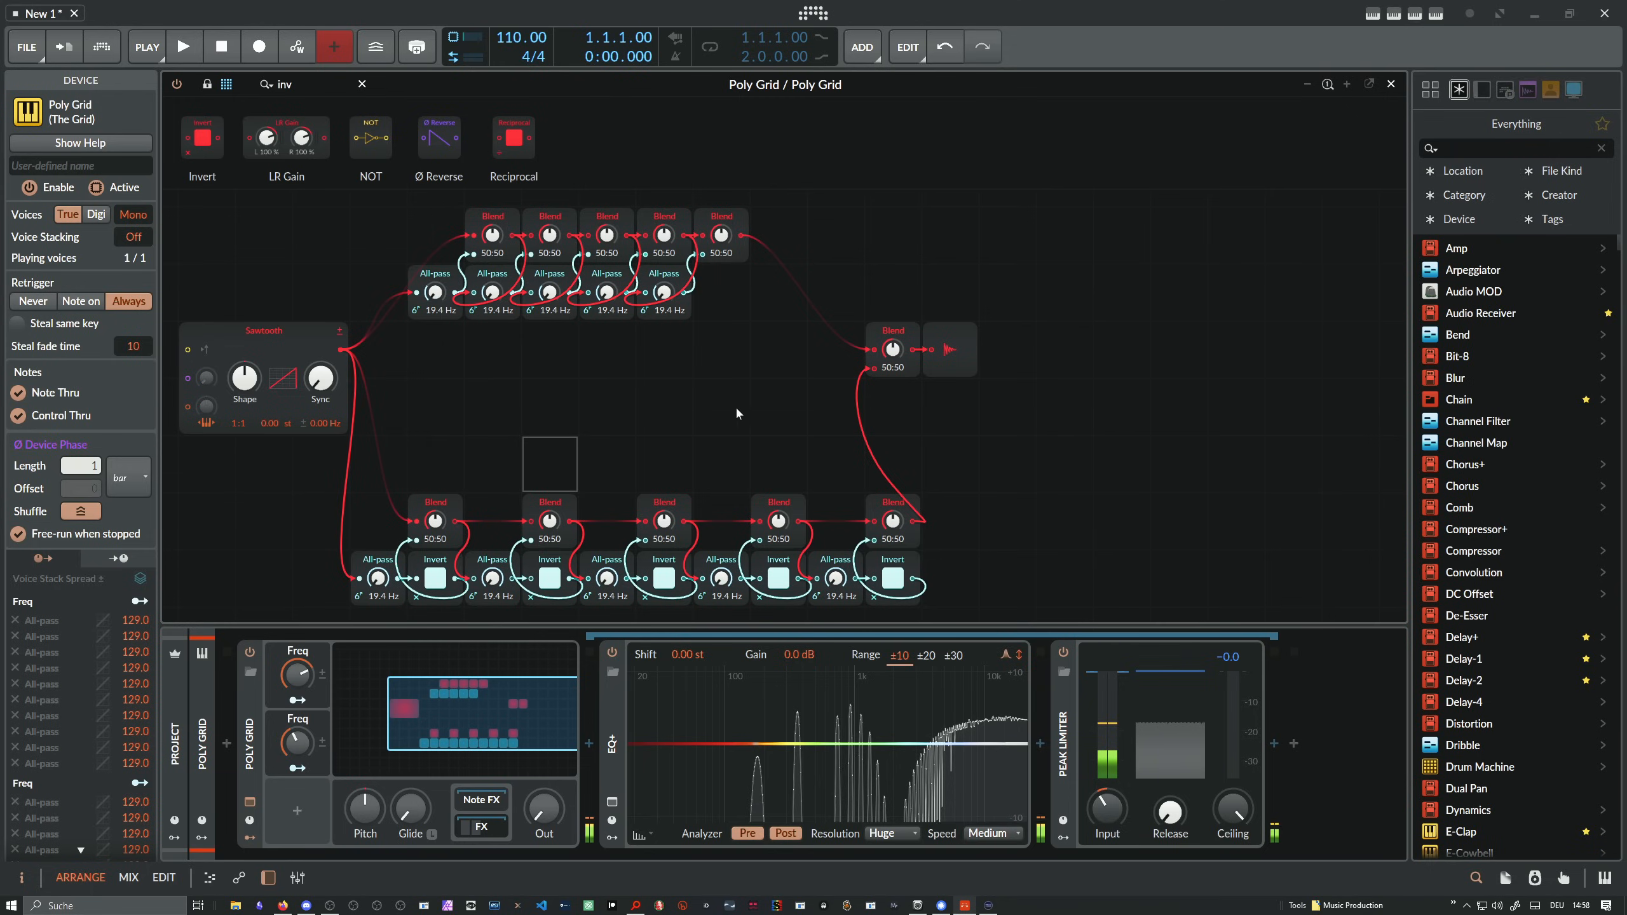
{"action": "left_click_drag", "start_coordinate": [772, 330], "coordinate": [425, 207]}
{"action": "key", "text": "Delete"}
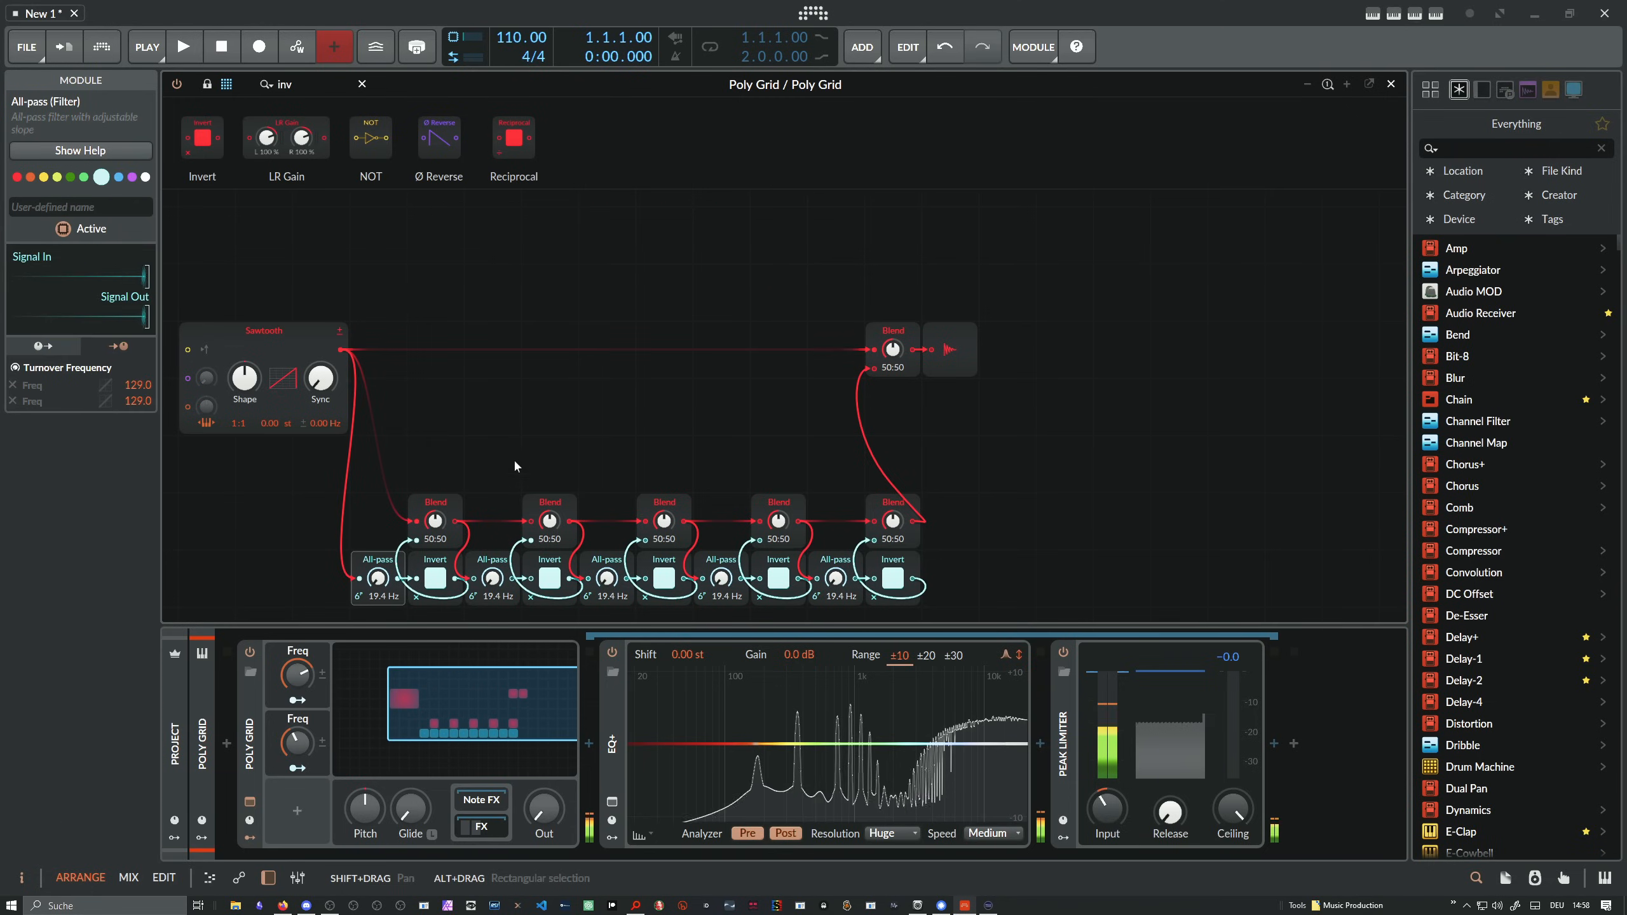
Delete the last four stages of the lower branch and the remaining Invert module, keeping one All-pass and its Blend
{"action": "left_click_drag", "start_coordinate": [492, 453], "coordinate": [967, 633]}
{"action": "key", "text": "Delete"}
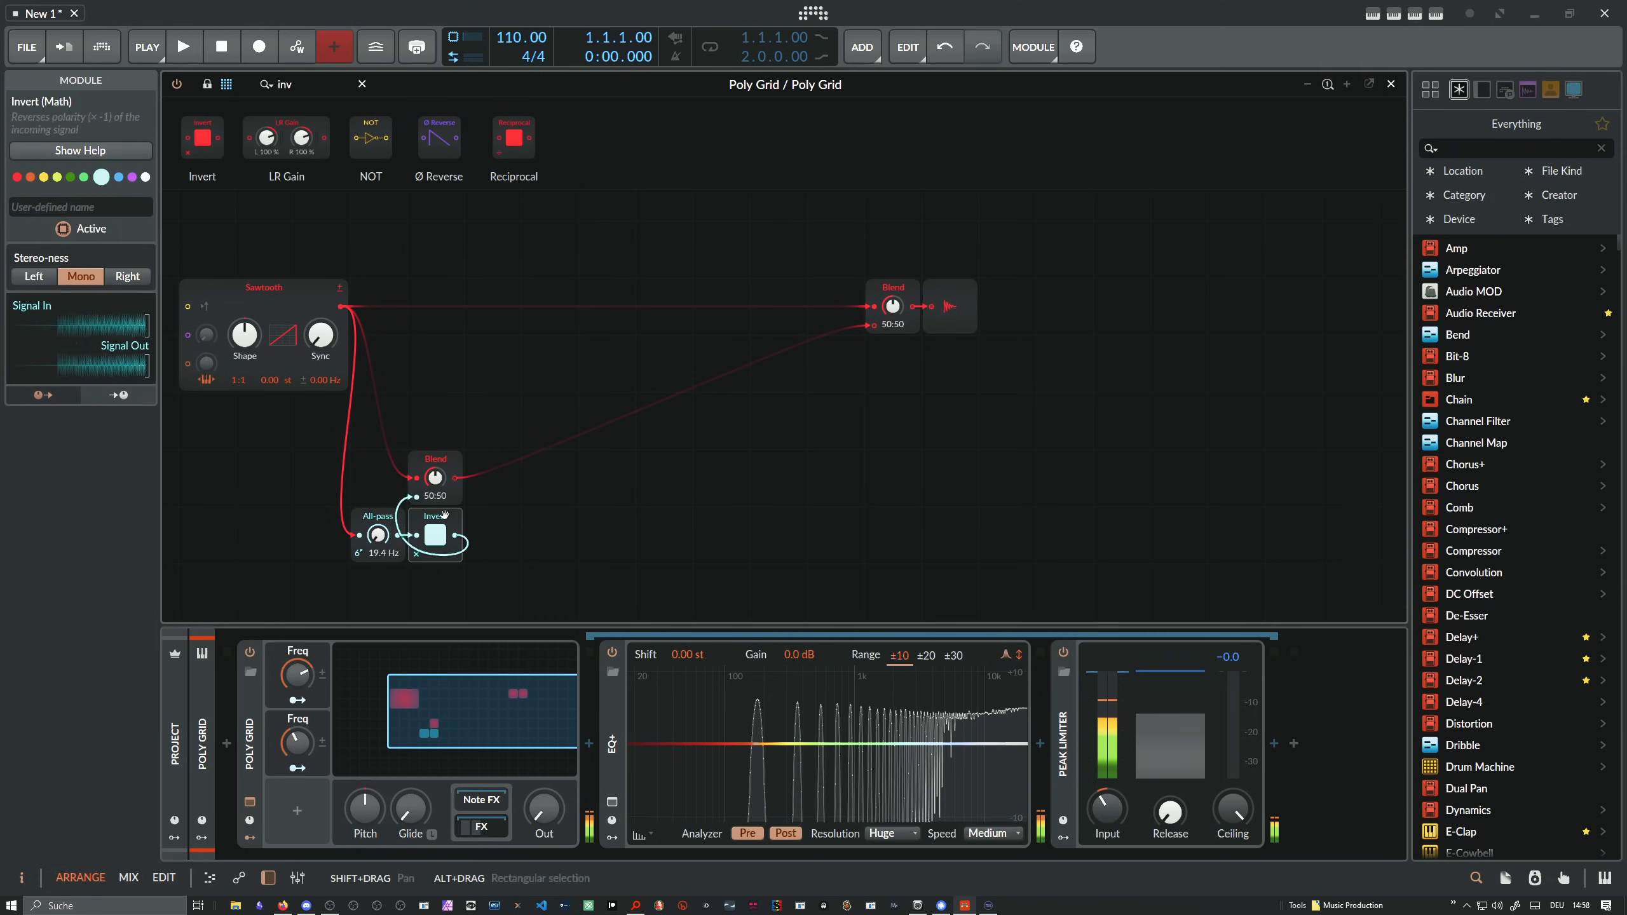
{"action": "left_click_drag", "start_coordinate": [522, 559], "coordinate": [386, 473]}
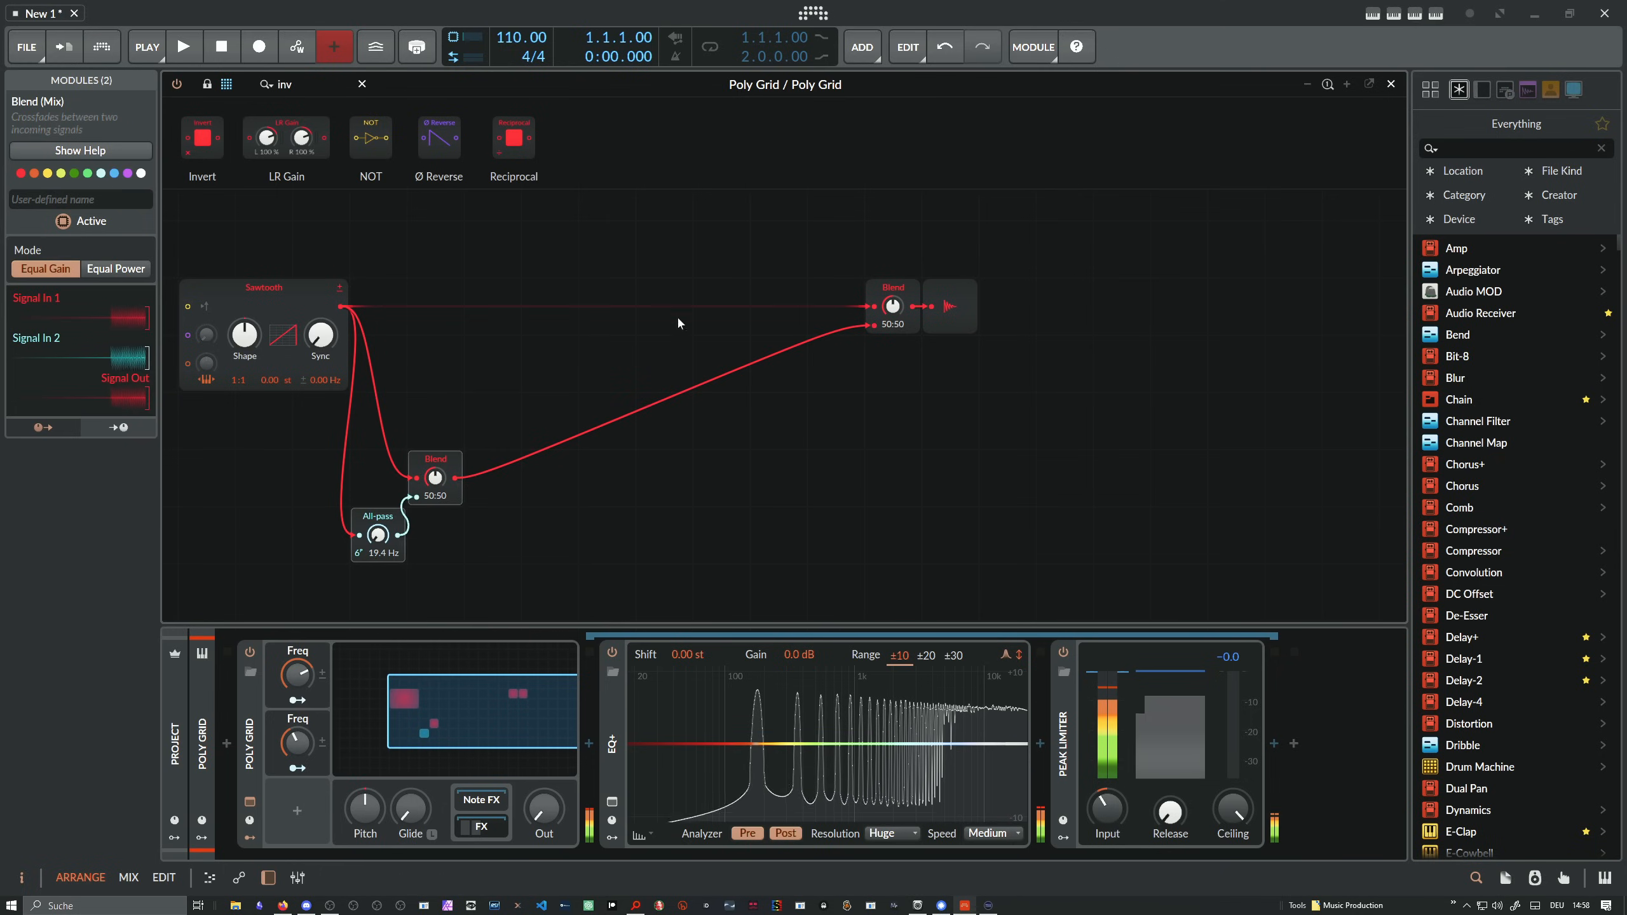
Delete the final Blend before the audio output and move the remaining Blend and All-pass pair beside the Sawtooth oscillator
{"action": "double_click", "coordinate": [874, 306]}
{"action": "left_click", "coordinate": [887, 288]}
{"action": "key", "text": "Delete"}
{"action": "left_click_drag", "start_coordinate": [504, 544], "coordinate": [446, 337]}
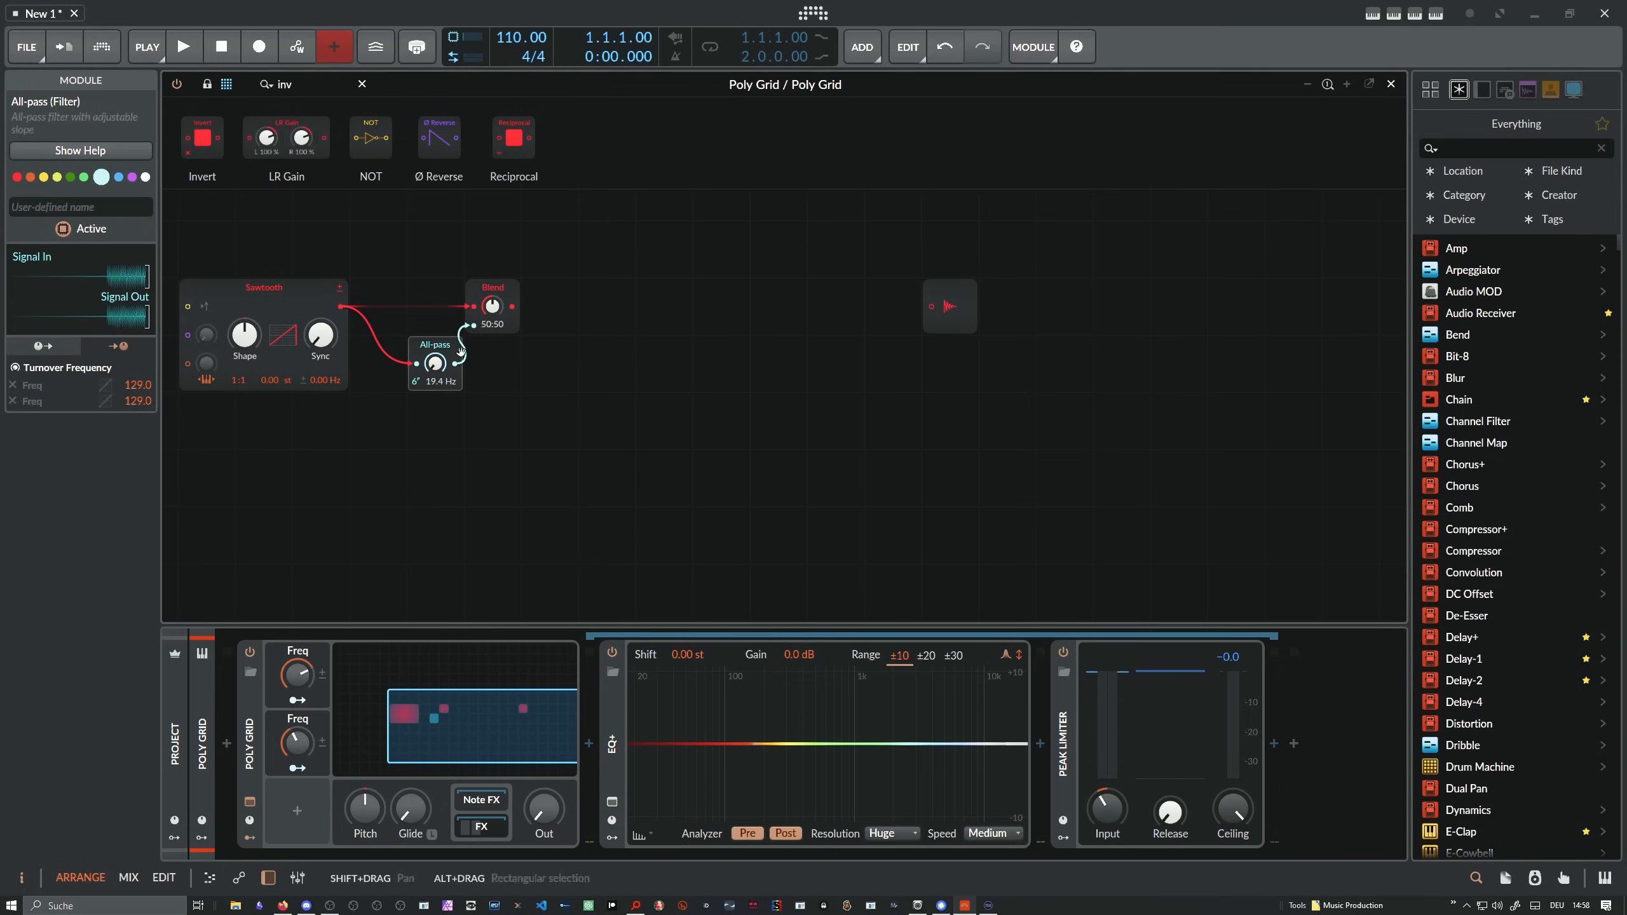
Delete both Freq Macro modulators from the Poly Grid device
{"action": "left_click", "coordinate": [276, 681]}
{"action": "key", "text": "Delete"}
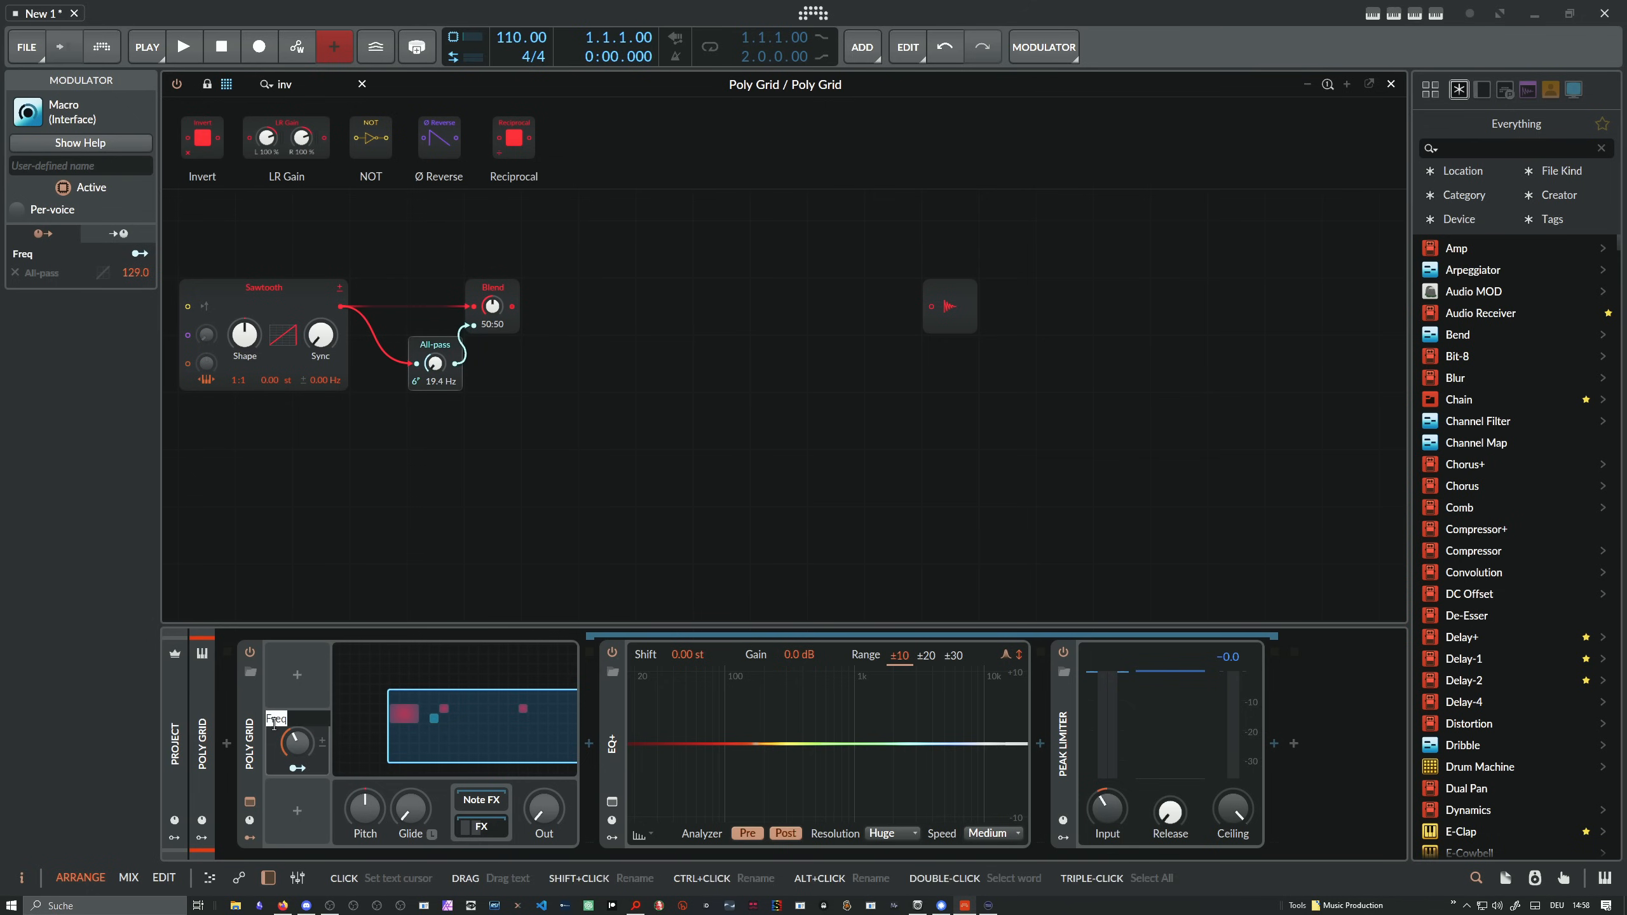
{"action": "left_click", "coordinate": [275, 742]}
{"action": "key", "text": "Delete"}
{"action": "left_click", "coordinate": [415, 487]}
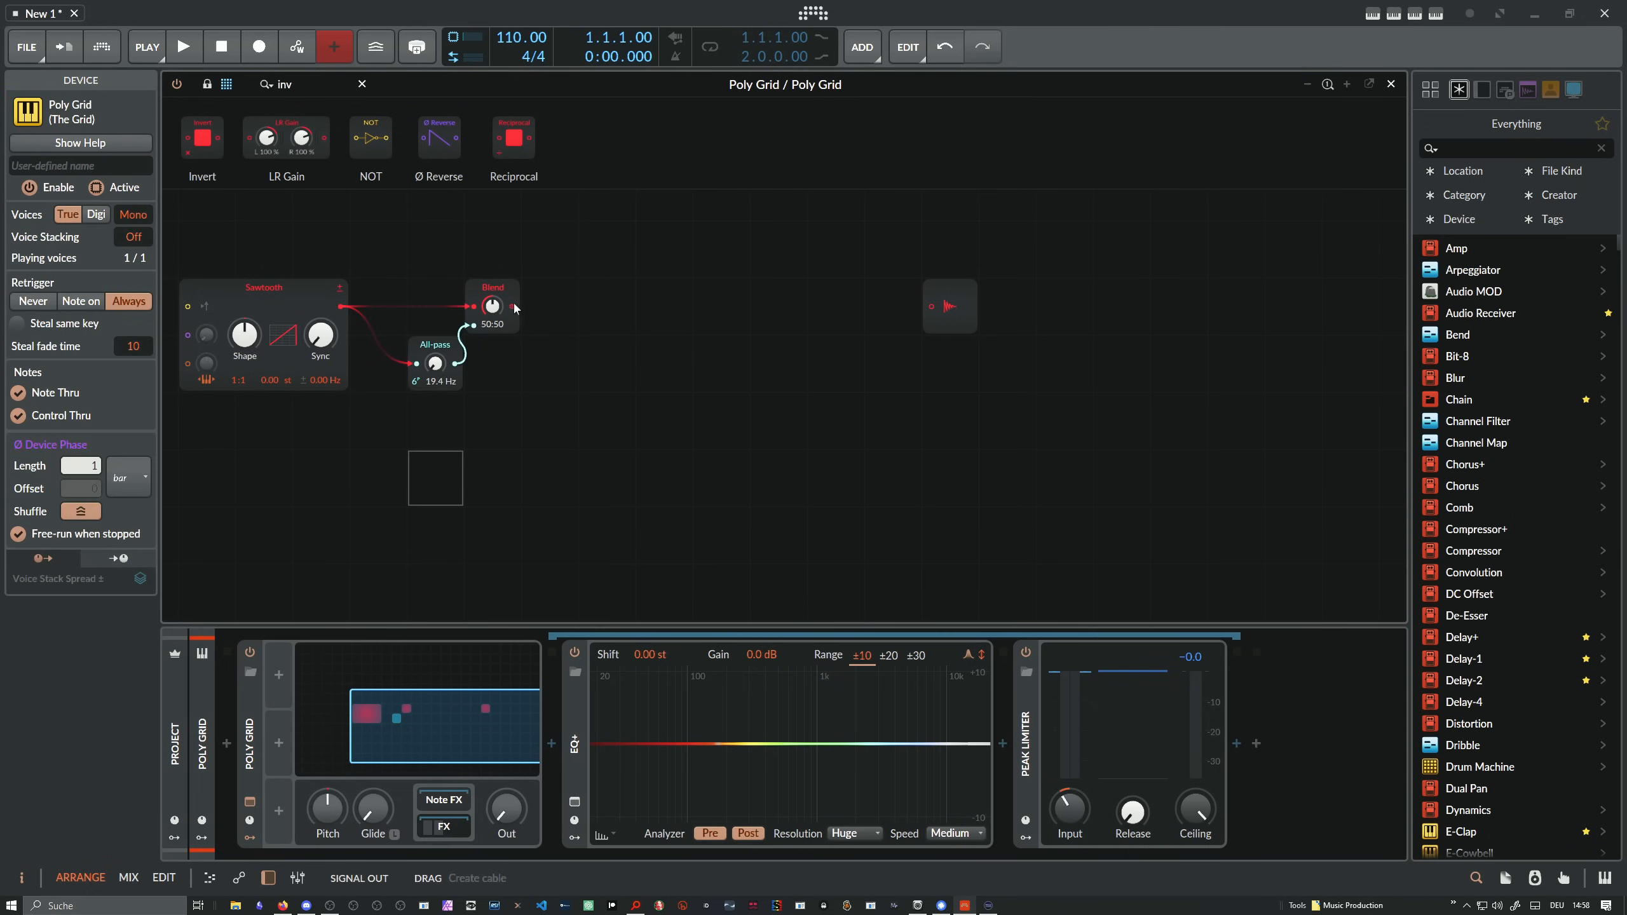
Connect the Blend to the audio output and audition the All-pass frequency up to about 1.73 kHz with the output briefly raised
{"action": "left_click_drag", "start_coordinate": [513, 306], "coordinate": [930, 306]}
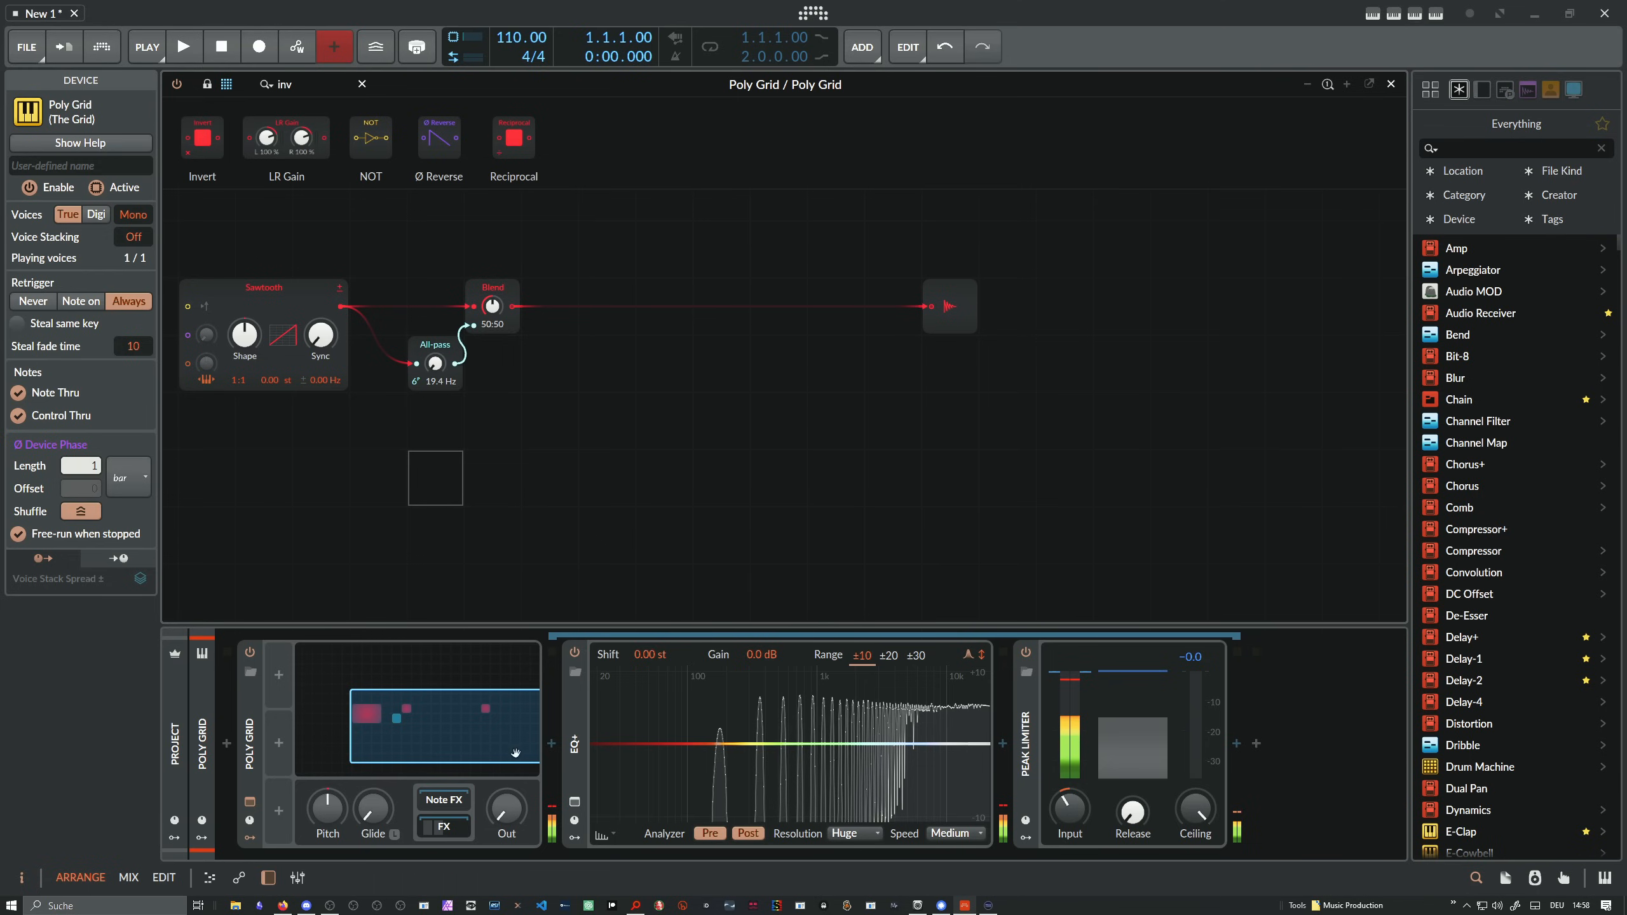
{"action": "left_click_drag", "start_coordinate": [506, 809], "coordinate": [510, 696]}
{"action": "mouse_move", "coordinate": [438, 363]}
{"action": "left_mouse_down"}
{"action": "mouse_move", "coordinate": [439, 339]}
{"action": "mouse_move", "coordinate": [435, 380]}
{"action": "mouse_move", "coordinate": [434, 356]}
{"action": "left_mouse_up"}
{"action": "left_click_drag", "start_coordinate": [511, 793], "coordinate": [511, 898]}
Find the LFO module by searching for "lfo" and place it in the grid below the Blend module
{"action": "double_click", "coordinate": [281, 84]}
{"action": "type", "text": "lfo"}
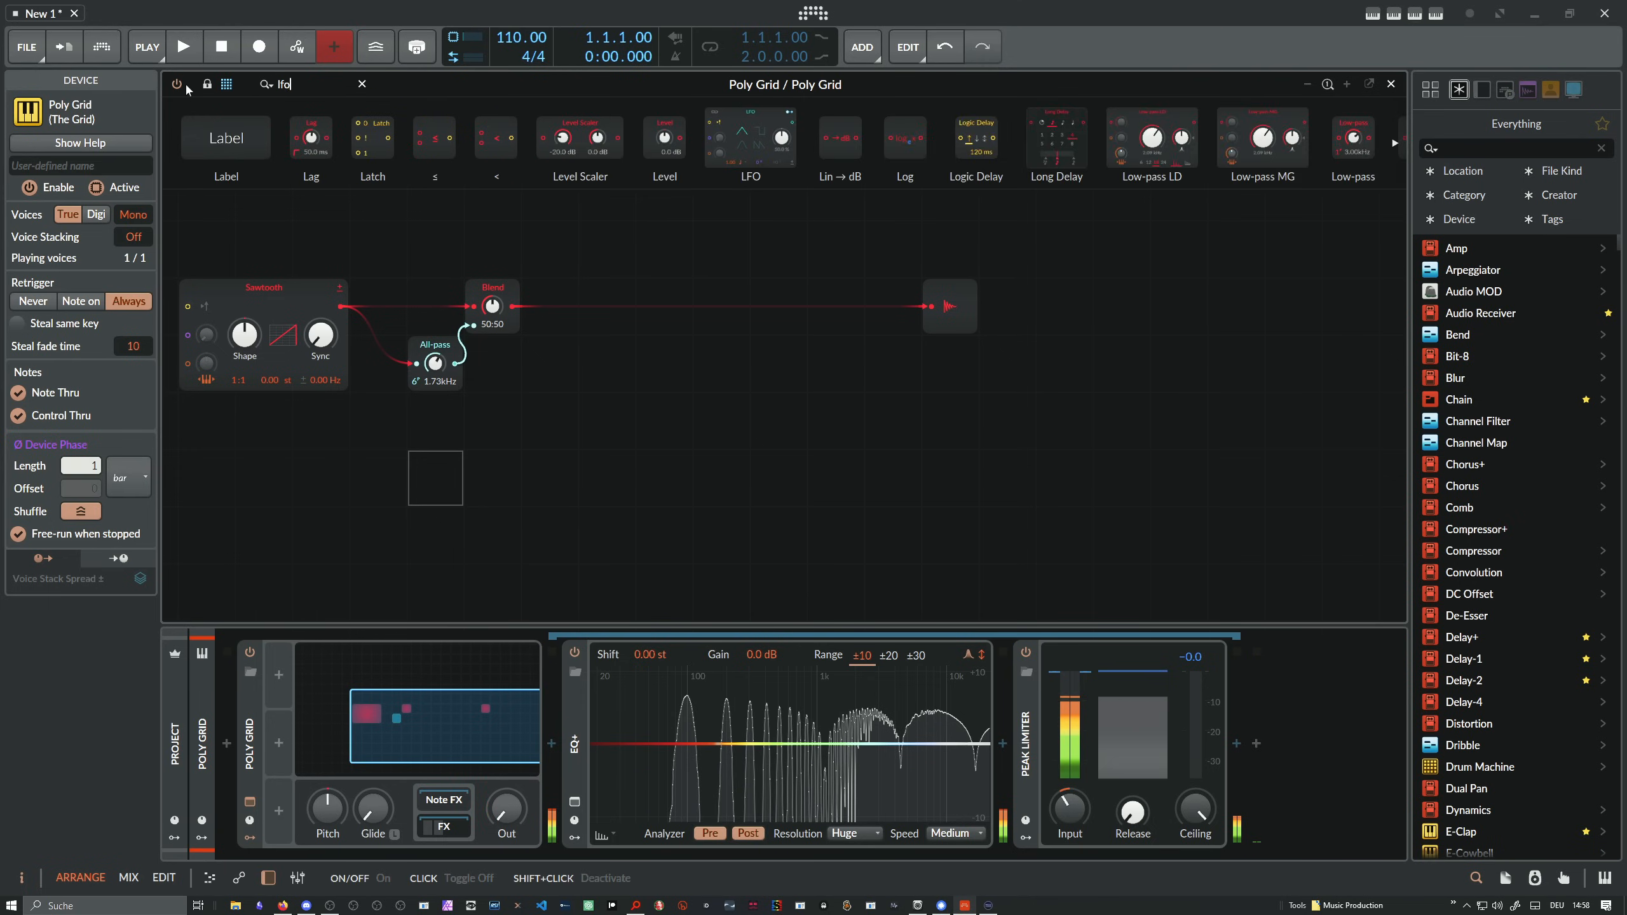
{"action": "left_click_drag", "start_coordinate": [519, 333], "coordinate": [641, 439]}
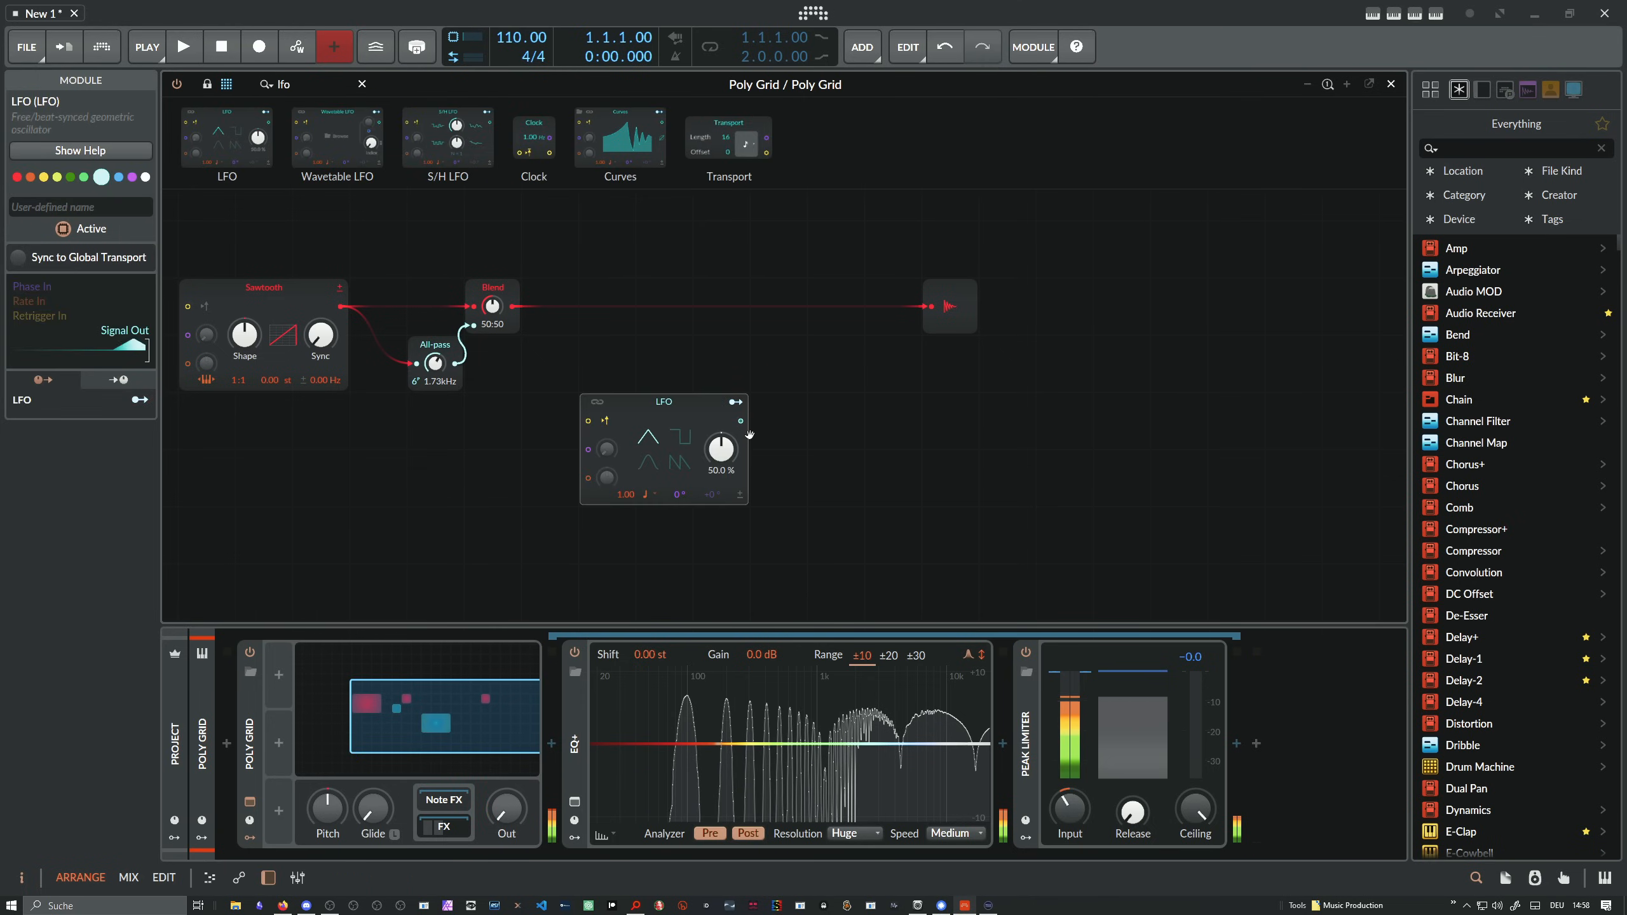
Map the LFO to the All-pass turnover frequency with an amount of 25.67, using a 754 Hz base frequency, and end modulation mapping
{"action": "left_click", "coordinate": [736, 402]}
{"action": "left_click_drag", "start_coordinate": [443, 365], "coordinate": [443, 346]}
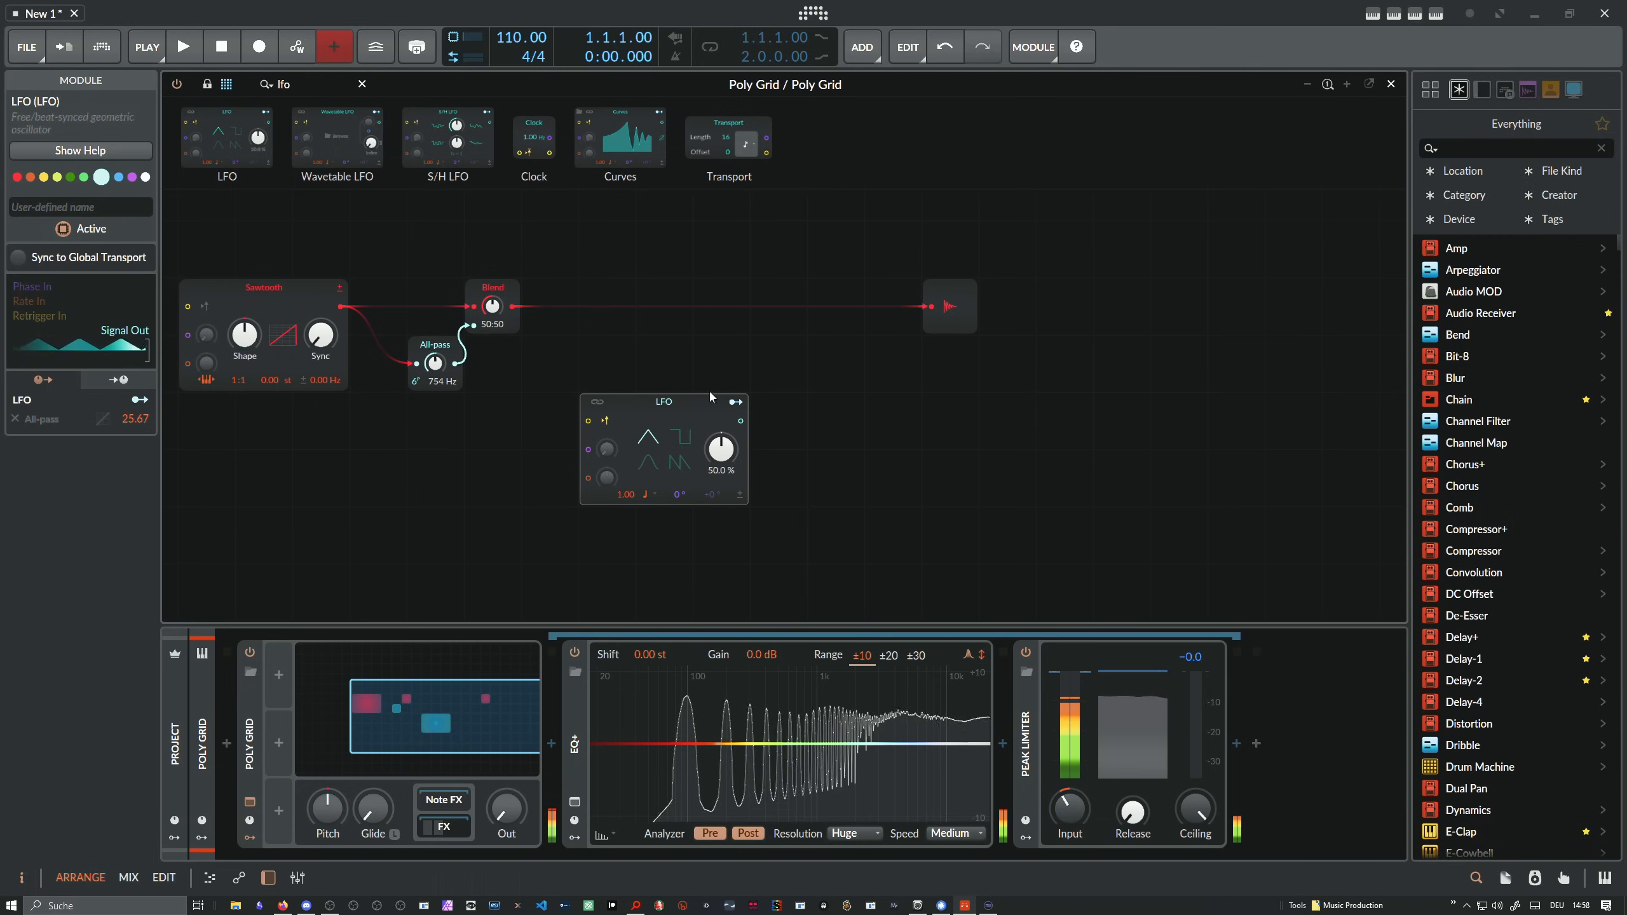
{"action": "left_click", "coordinate": [736, 401]}
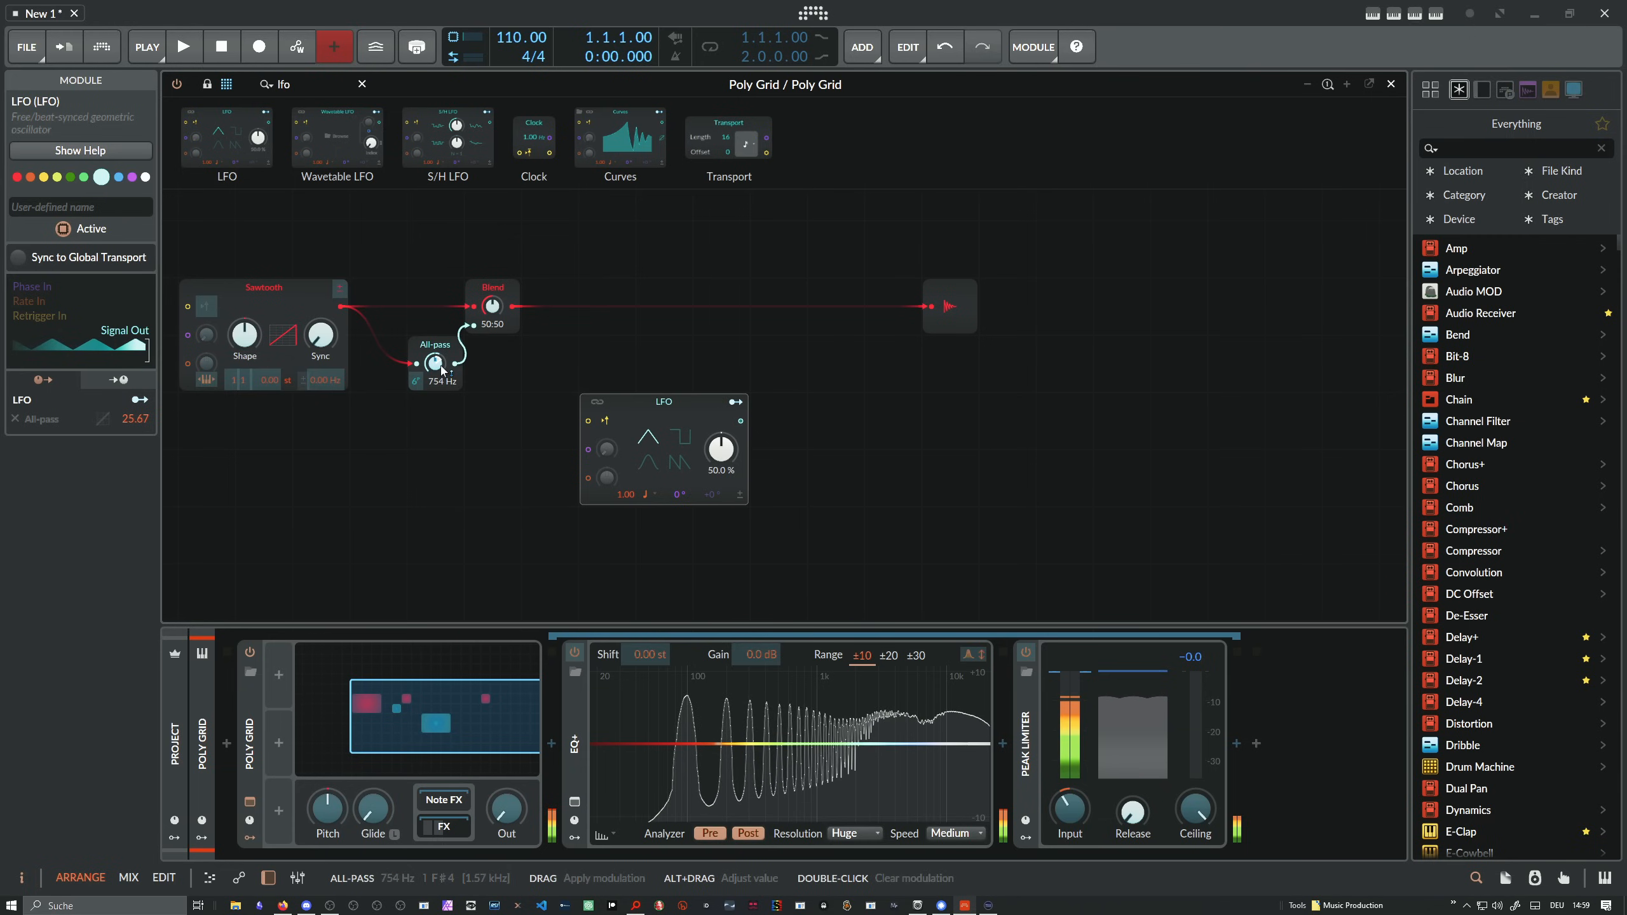
{"action": "left_click", "coordinate": [735, 402]}
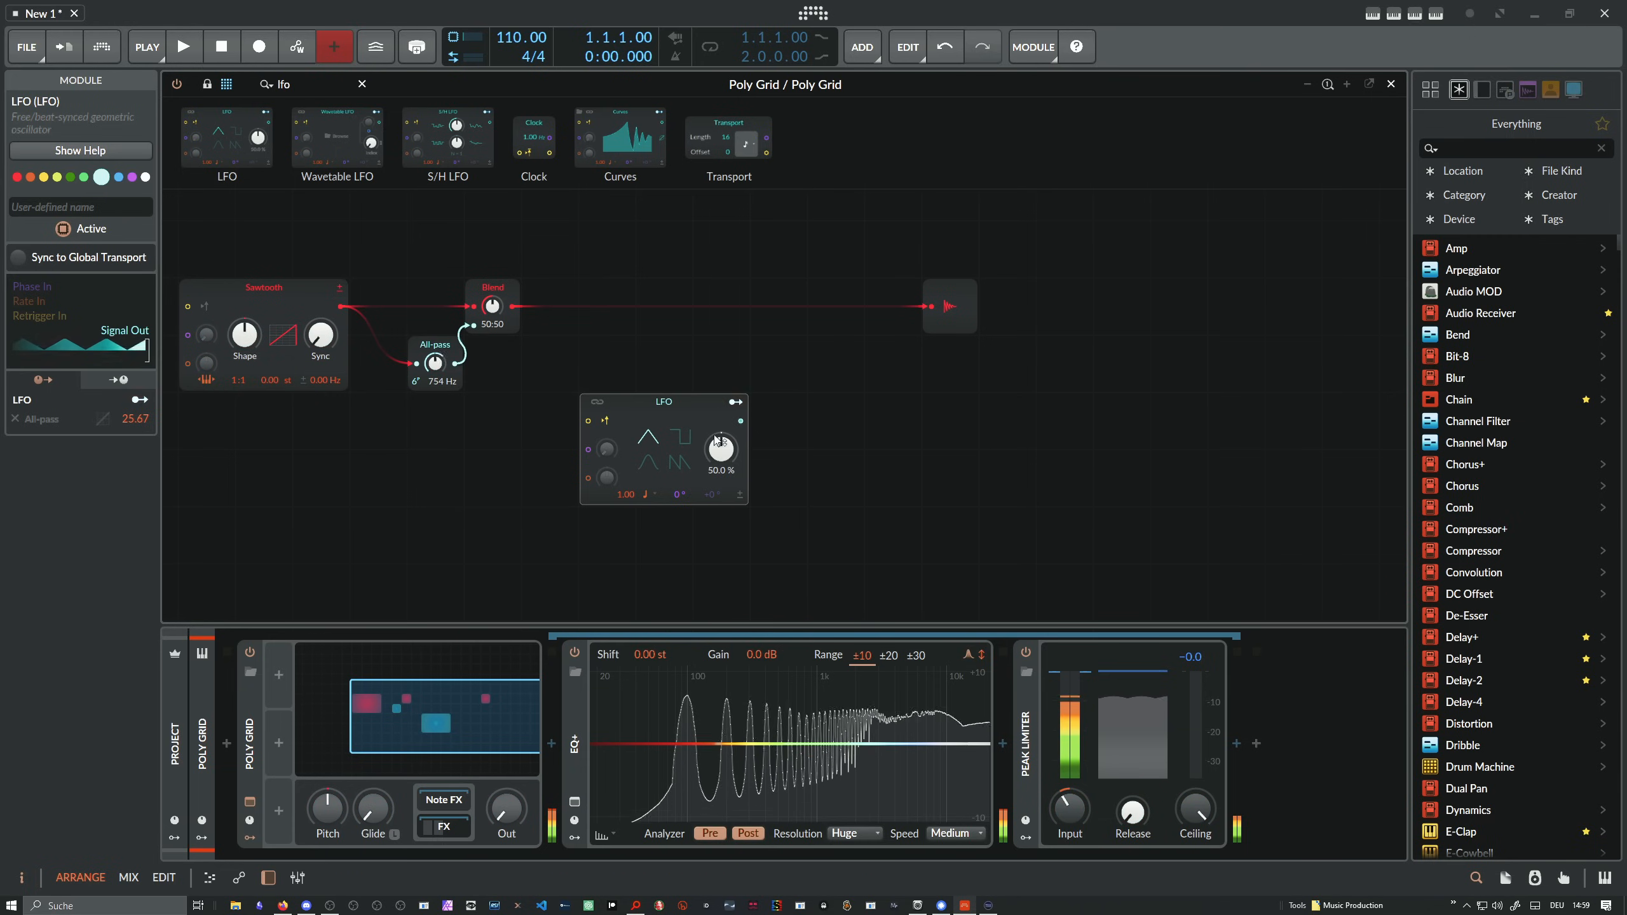
Set the LFO to a sine shape with a Hertz timebase and slow its rate to about 0.90 Hz
{"action": "left_click", "coordinate": [679, 462]}
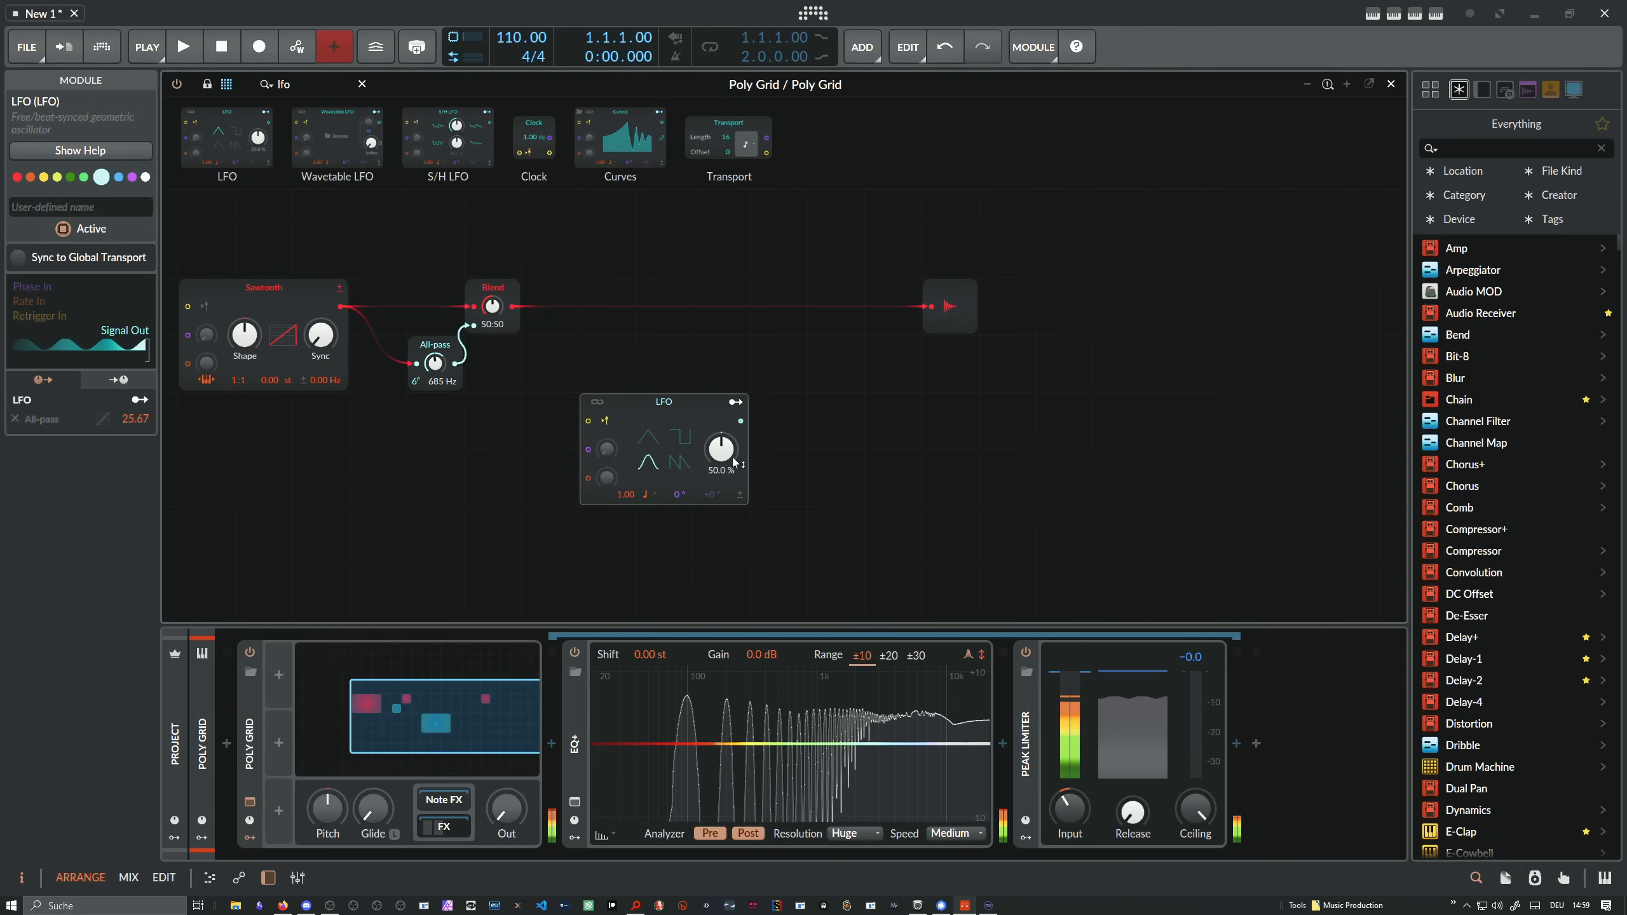
{"action": "left_click", "coordinate": [655, 496]}
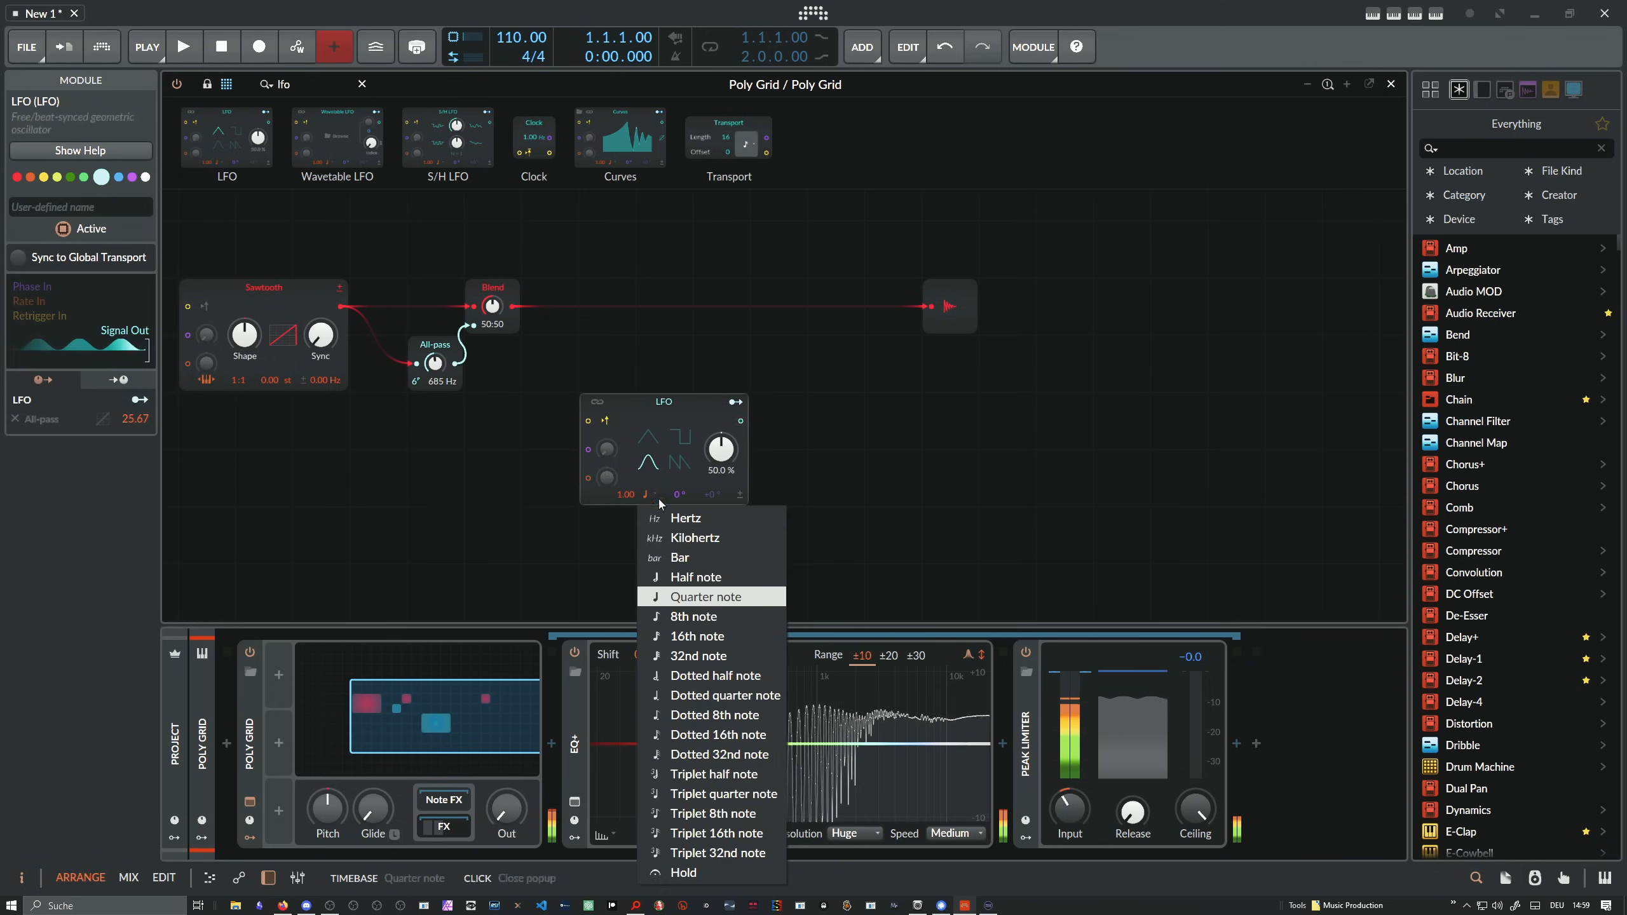
{"action": "left_click", "coordinate": [640, 513]}
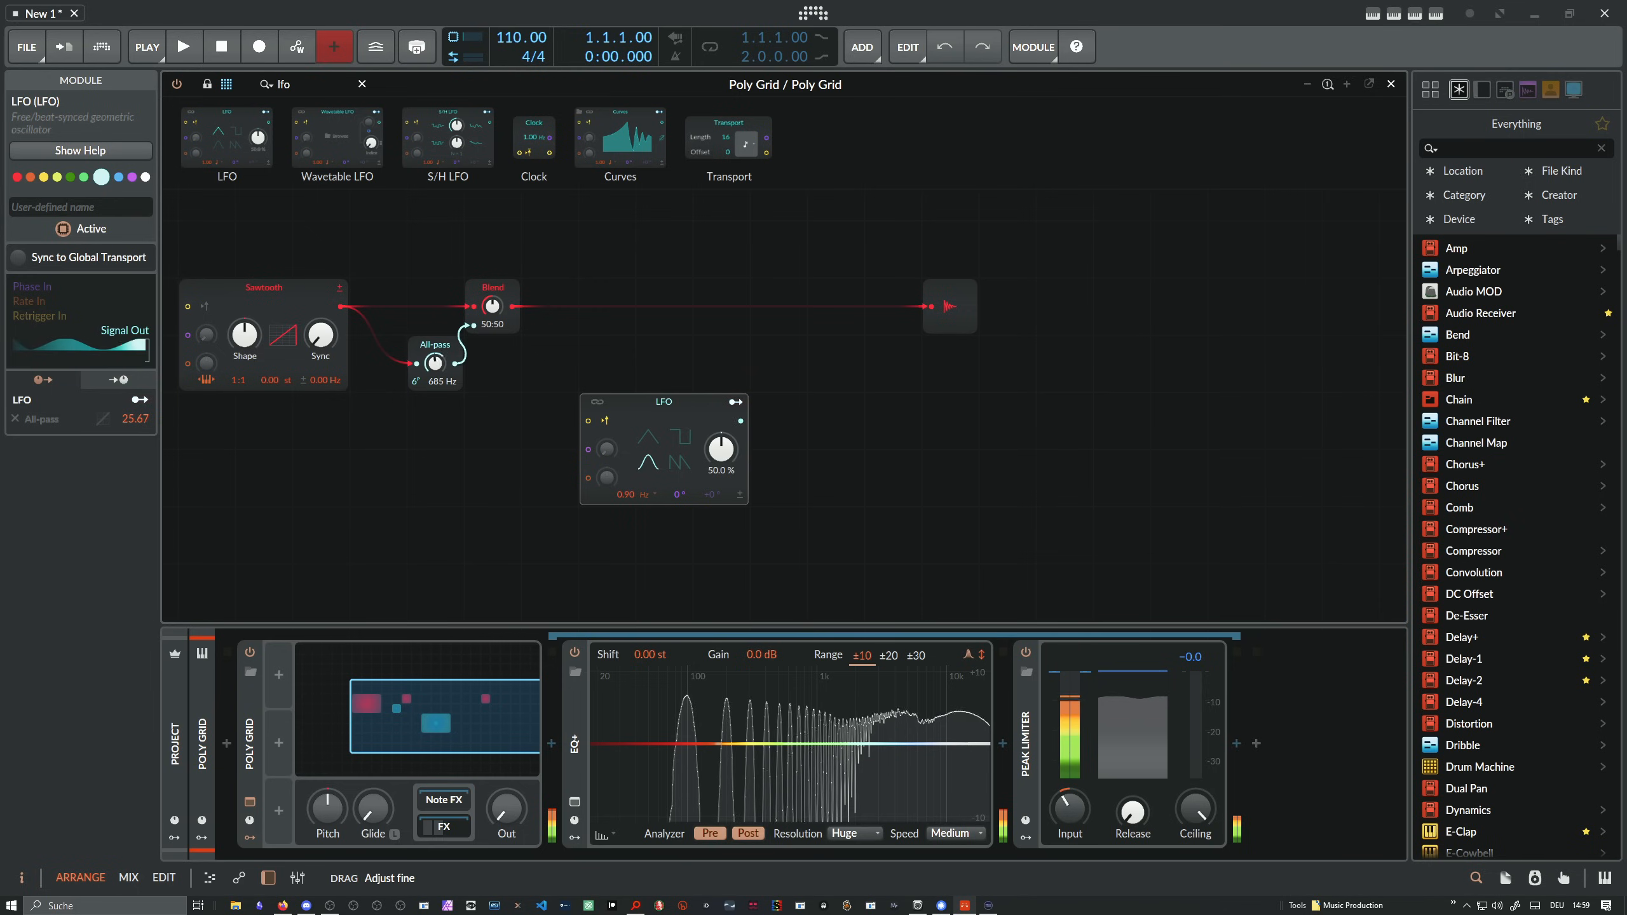
{"action": "left_click_drag", "start_coordinate": [625, 495], "coordinate": [626, 492]}
Raise the output level for listening, set the LFO rate to 0.00 Hz, and set the All-pass to slope 4 at 220 Hz
{"action": "left_click_drag", "start_coordinate": [507, 809], "coordinate": [507, 718]}
{"action": "left_click_drag", "start_coordinate": [623, 507], "coordinate": [625, 513]}
{"action": "mouse_move", "coordinate": [415, 382]}
{"action": "left_mouse_down"}
{"action": "mouse_move", "coordinate": [434, 378]}
{"action": "mouse_move", "coordinate": [435, 395]}
{"action": "left_mouse_up"}
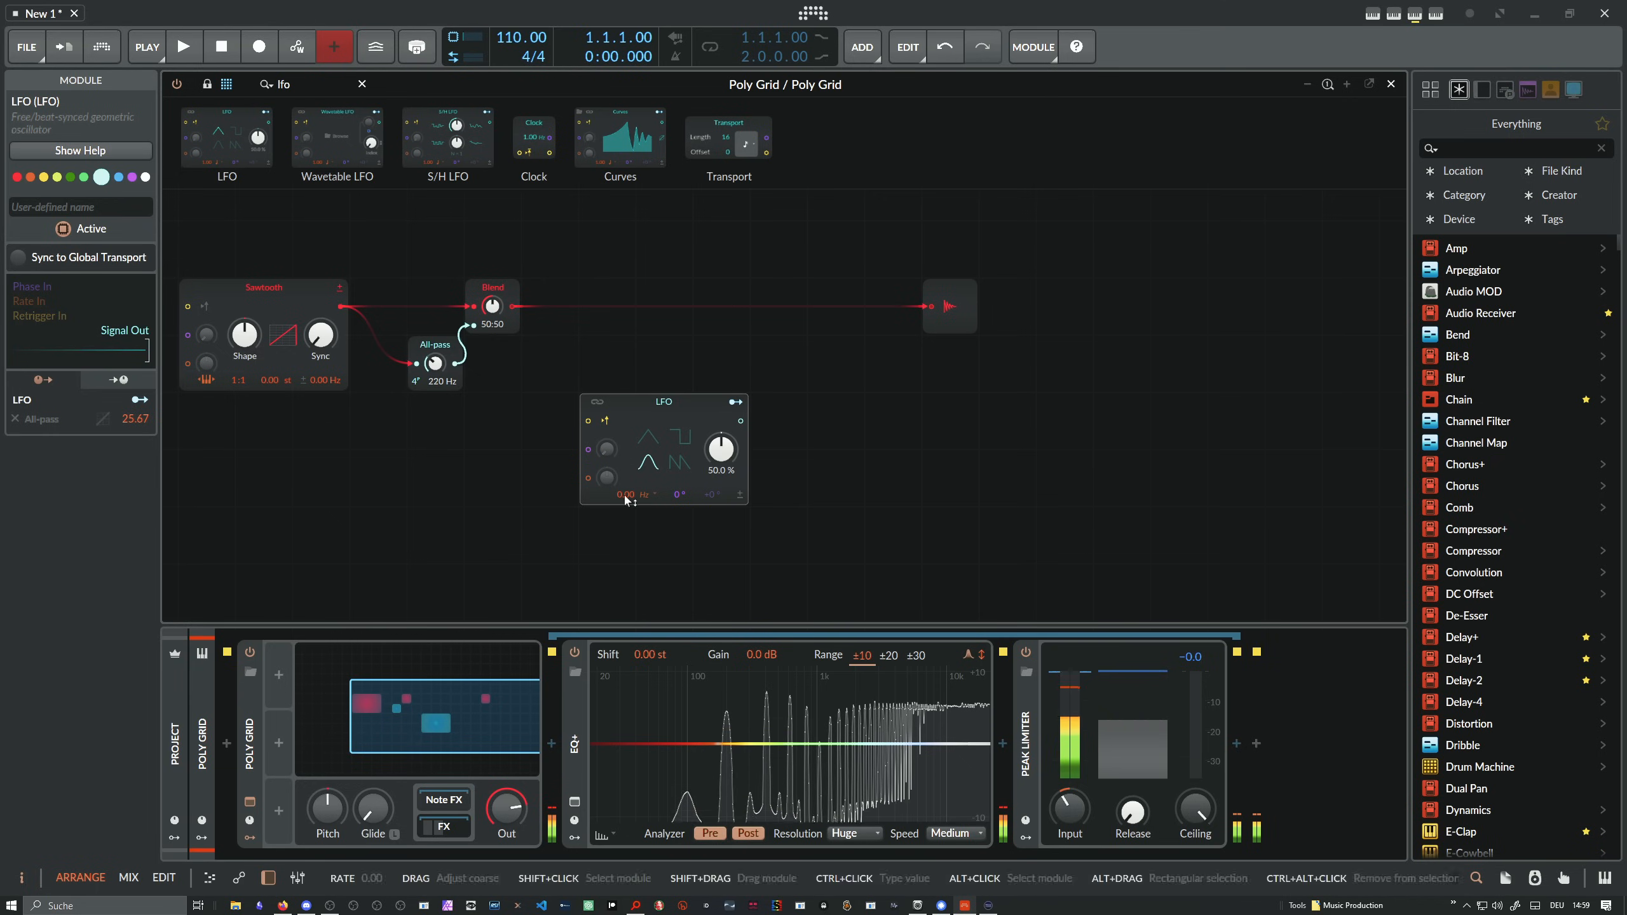
Raise the LFO's modulation amount on the All-pass turnover frequency to 76.00 and set the LFO rate to 0.38 Hz
{"action": "left_click_drag", "start_coordinate": [660, 490], "coordinate": [660, 480]}
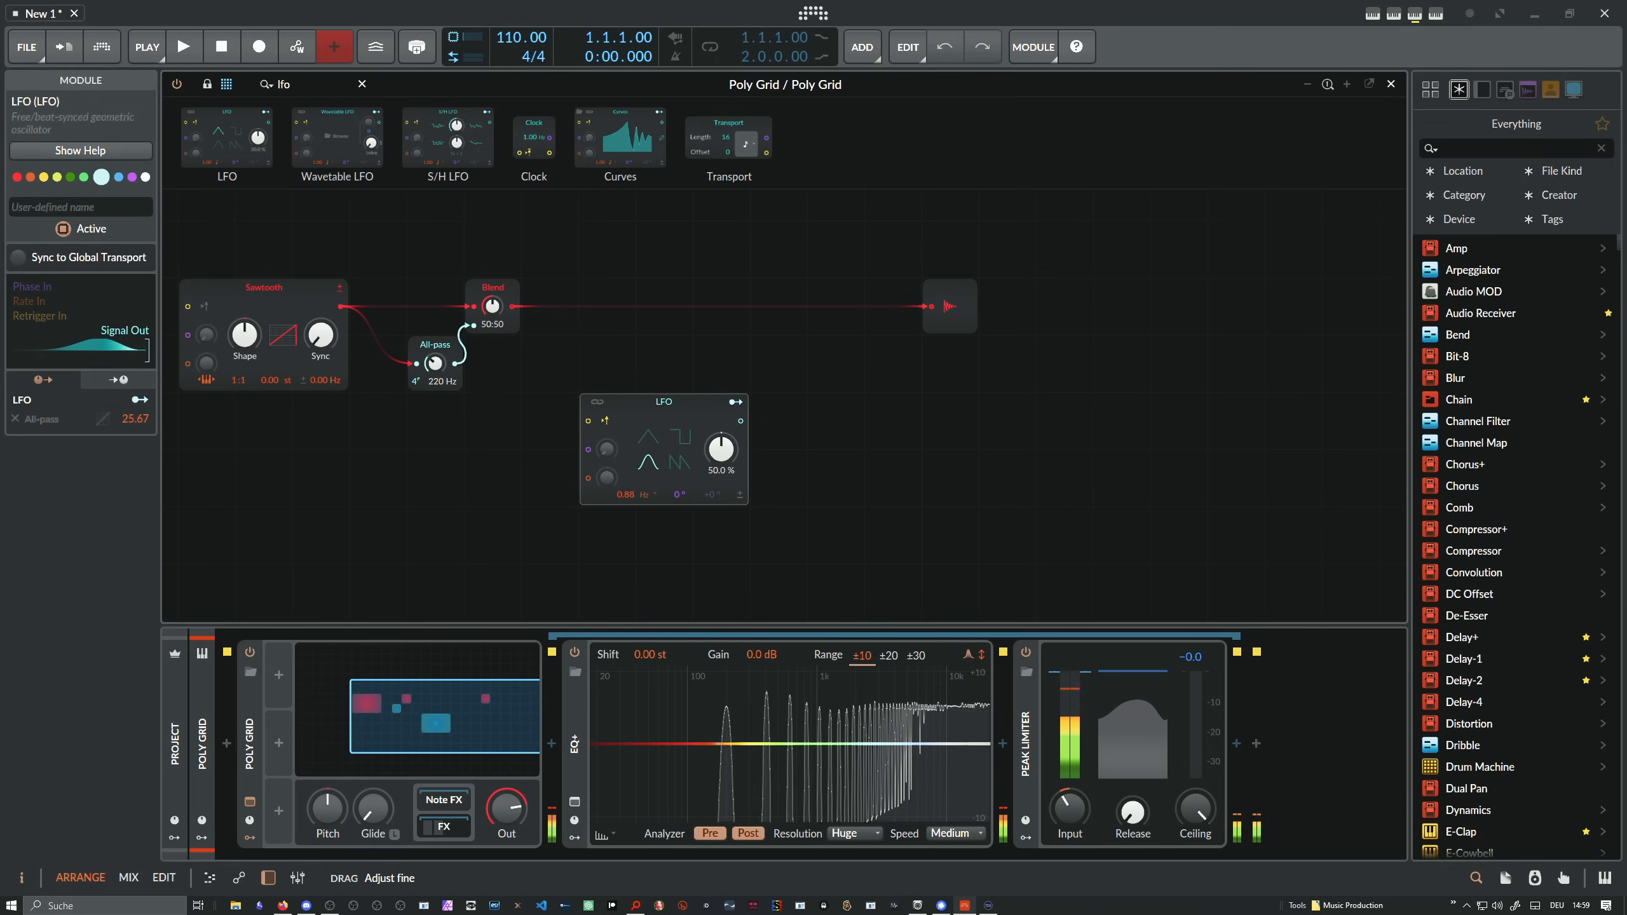
{"action": "left_click", "coordinate": [735, 401]}
{"action": "left_click_drag", "start_coordinate": [434, 364], "coordinate": [435, 329]}
{"action": "left_click", "coordinate": [736, 402]}
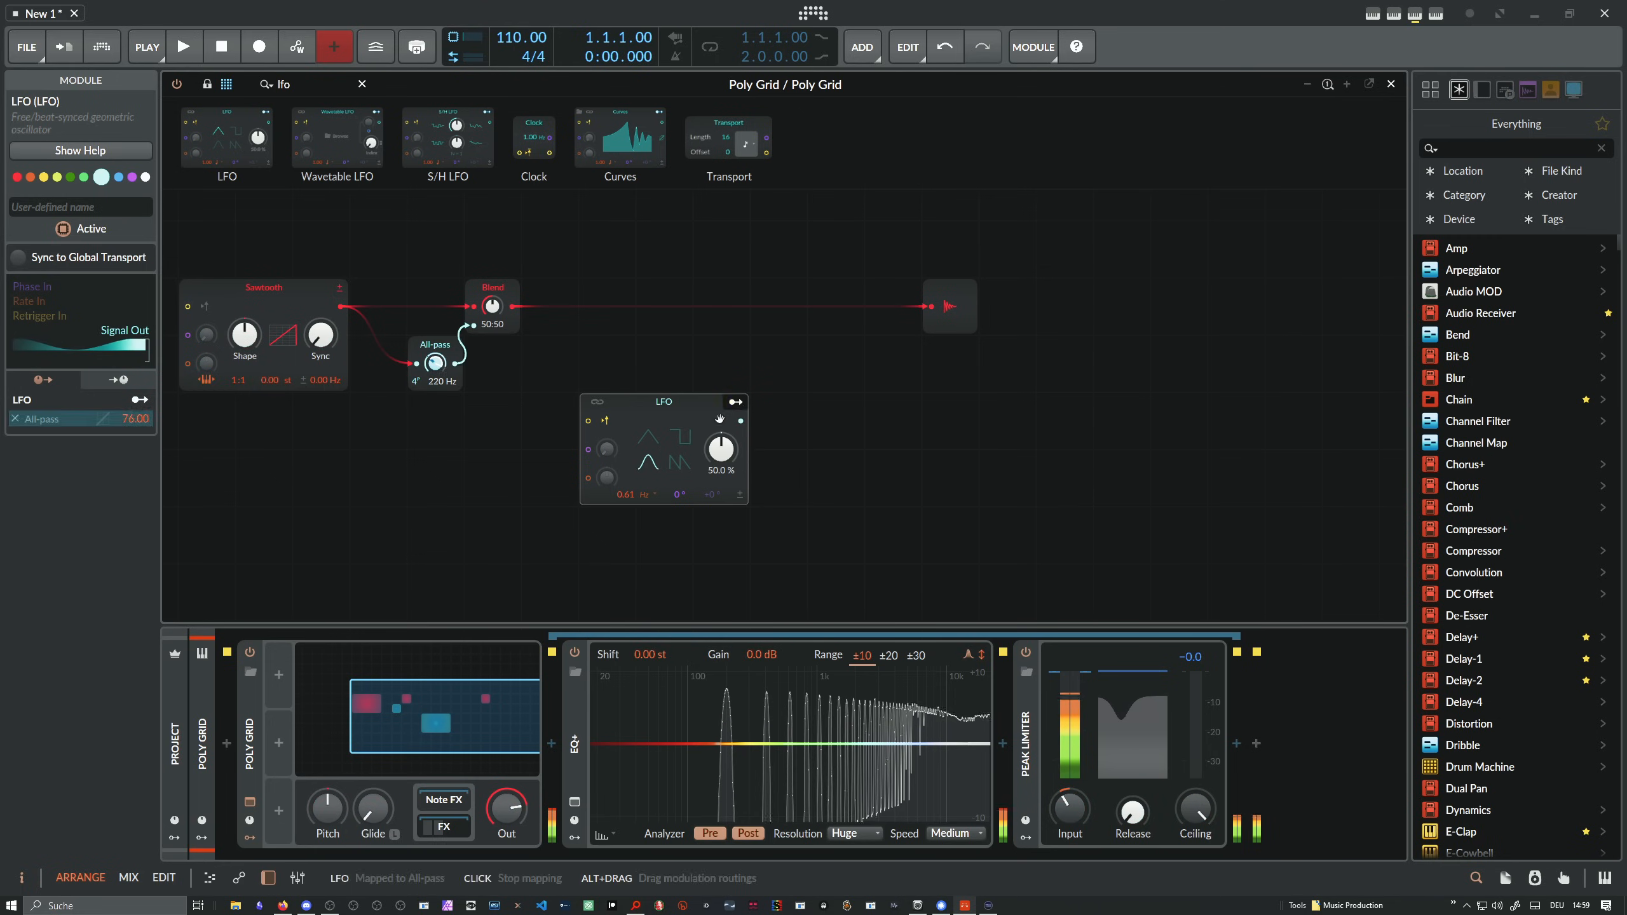
{"action": "left_click_drag", "start_coordinate": [629, 494], "coordinate": [629, 505]}
{"action": "left_click", "coordinate": [735, 402]}
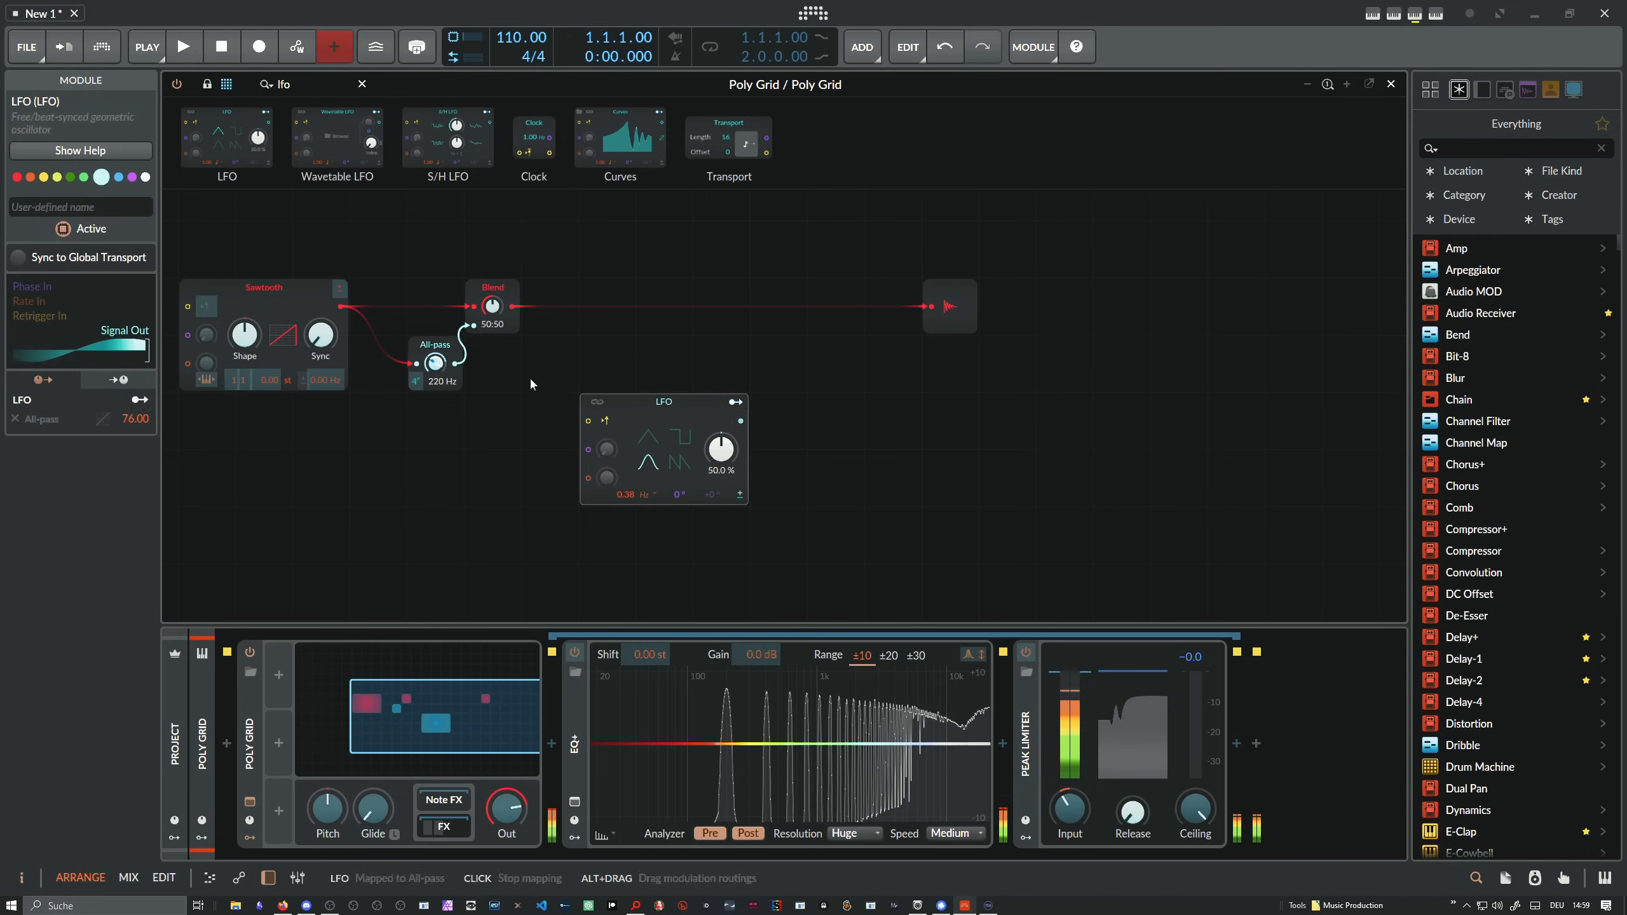
Reduce the LFO modulation amount to 27.00, set the All-pass to 440 Hz, and bring the LFO rate to 0.00 Hz
{"action": "left_click_drag", "start_coordinate": [435, 364], "coordinate": [435, 385]}
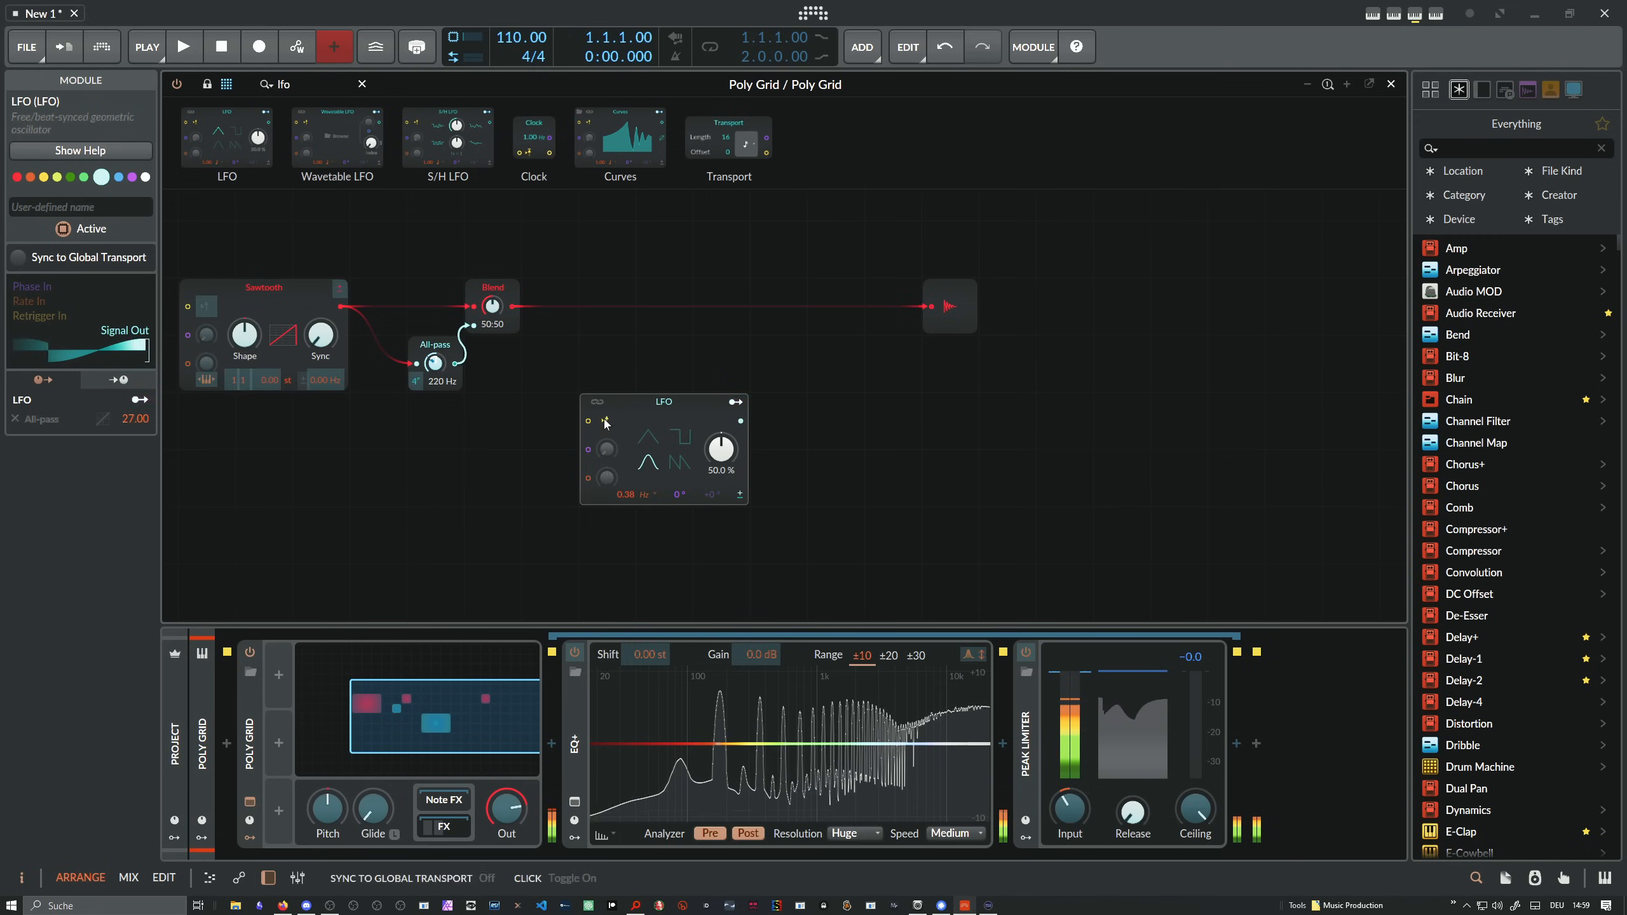
{"action": "left_click", "coordinate": [735, 402]}
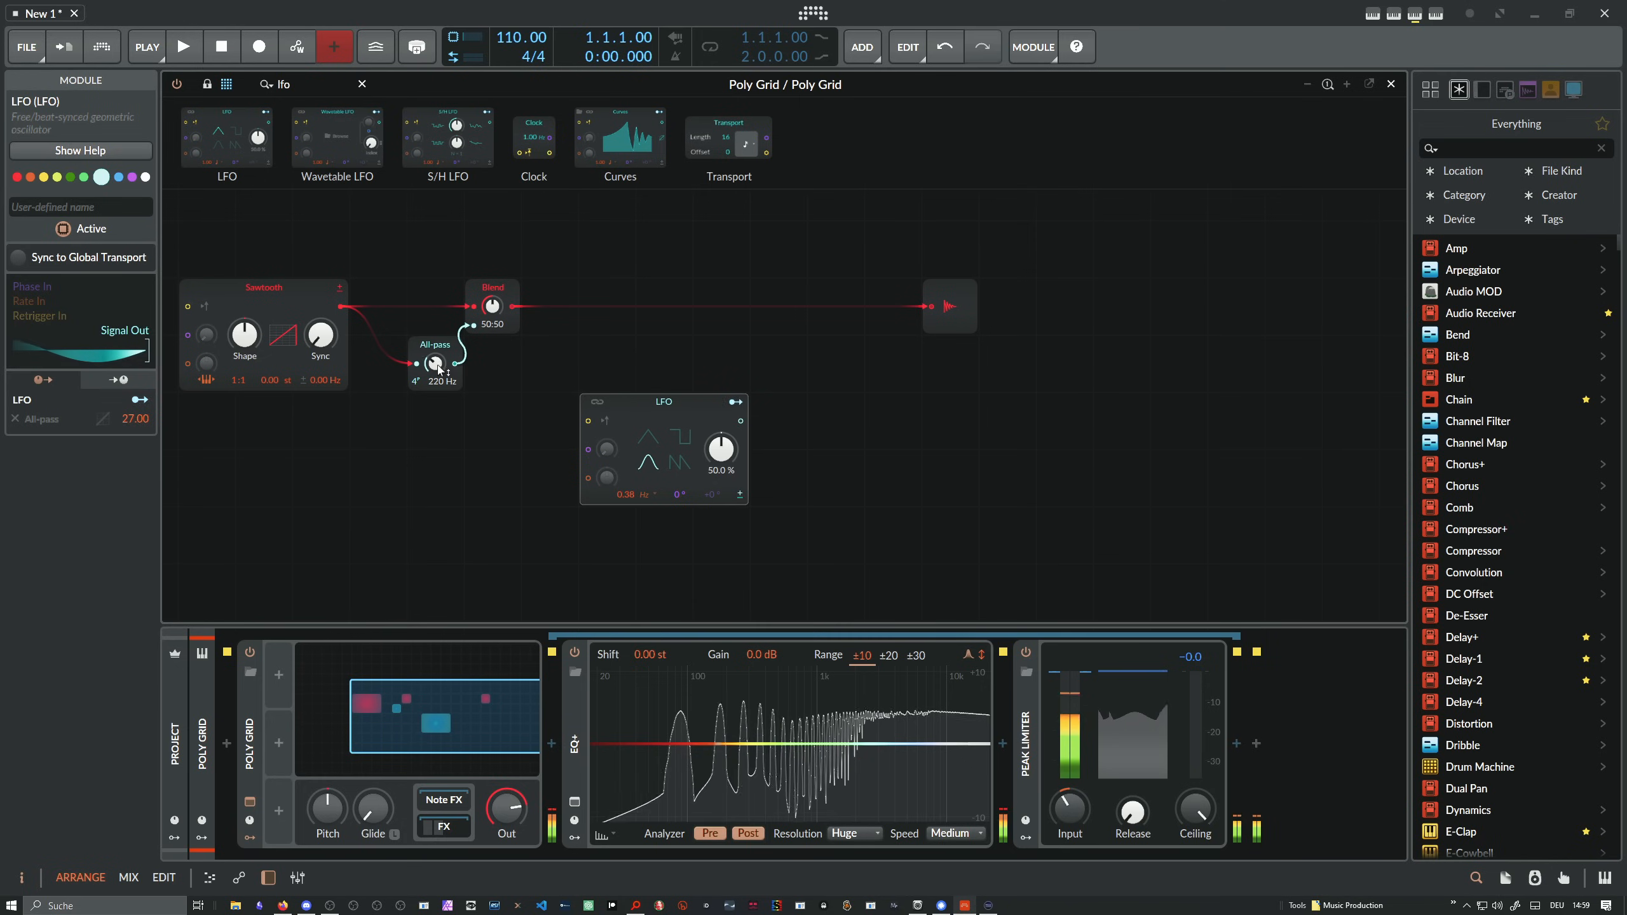
{"action": "left_click_drag", "start_coordinate": [434, 364], "coordinate": [434, 354]}
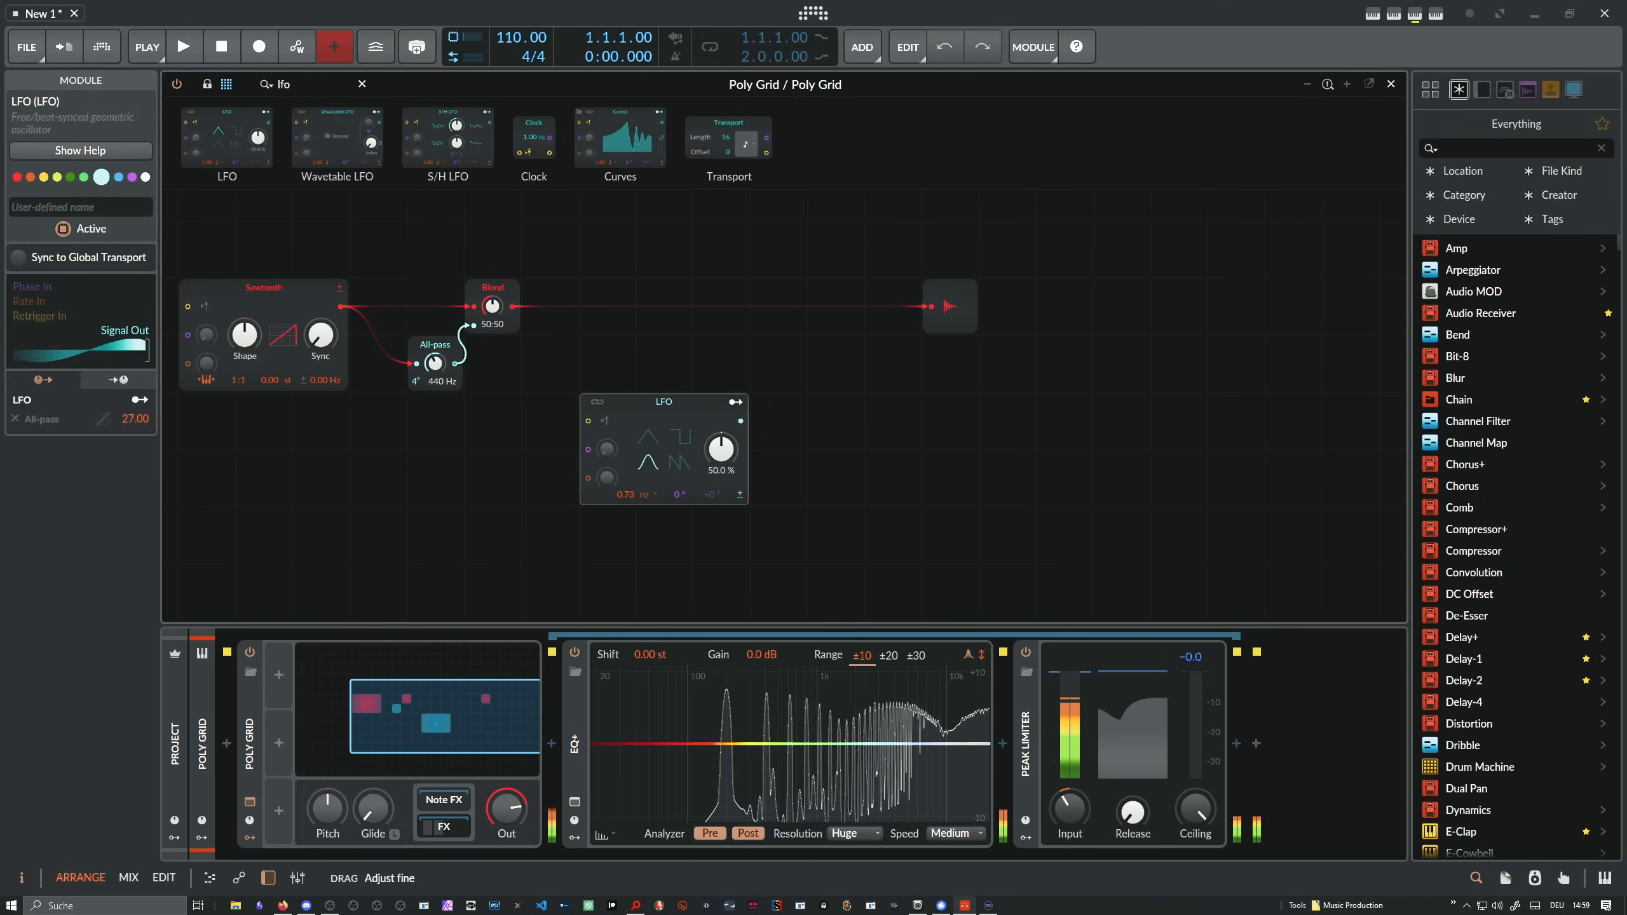
{"action": "mouse_move", "coordinate": [626, 493]}
{"action": "left_mouse_down"}
{"action": "mouse_move", "coordinate": [625, 449]}
{"action": "mouse_move", "coordinate": [626, 532]}
{"action": "mouse_move", "coordinate": [624, 507]}
{"action": "left_mouse_up"}
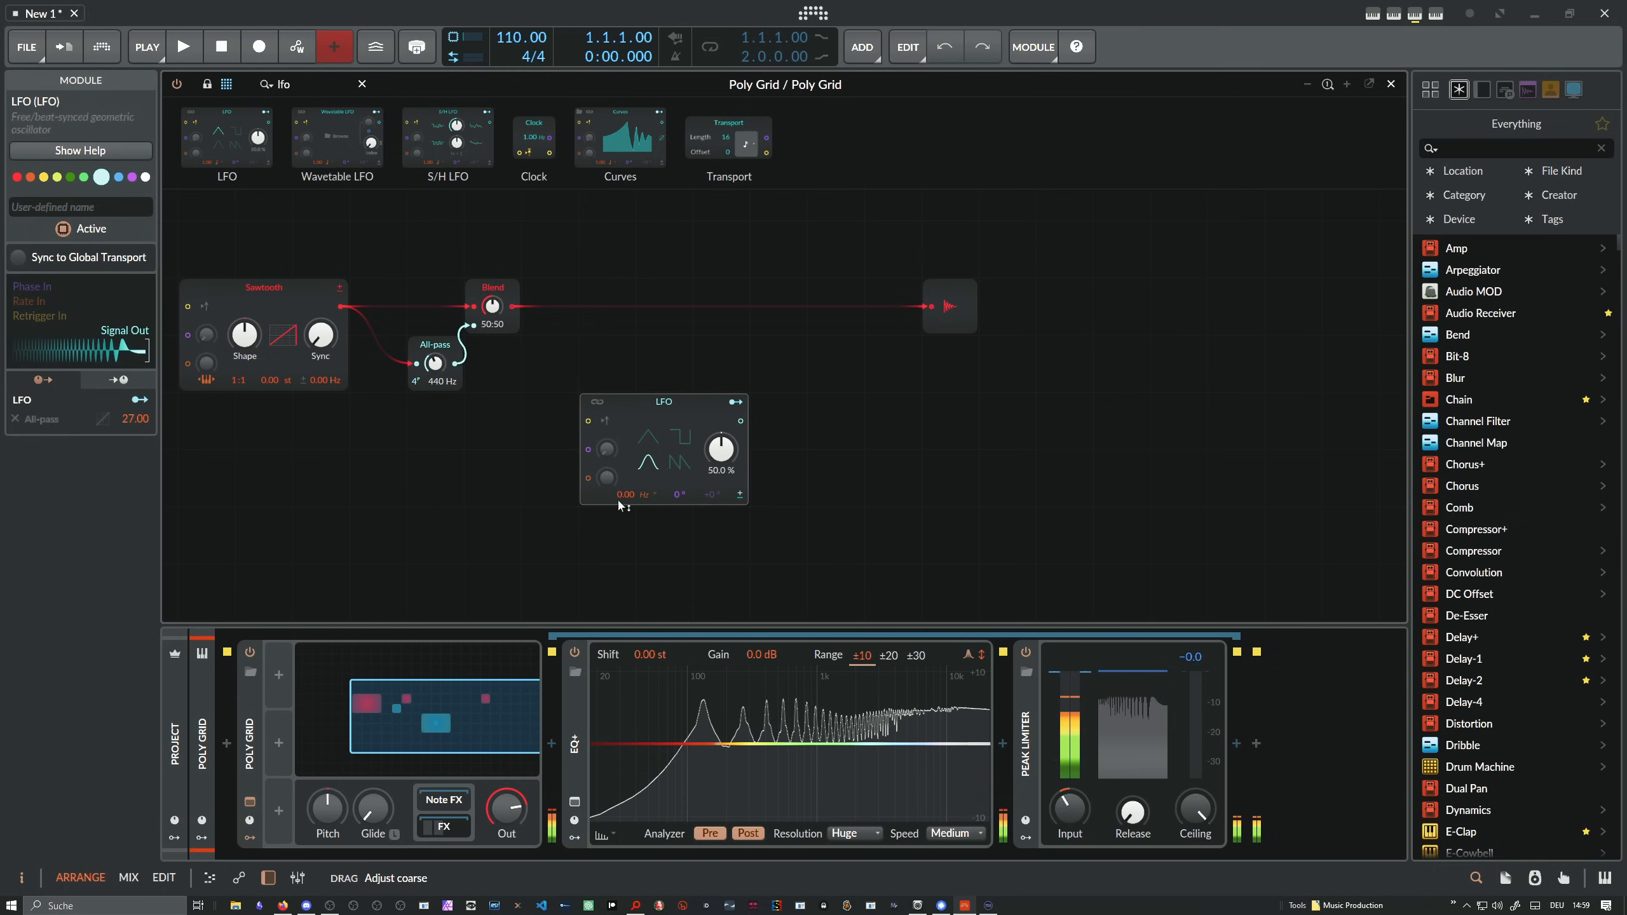
Delete the LFO, Blend, All-pass and Sawtooth modules, leaving only the audio output in the grid
{"action": "left_click", "coordinate": [530, 510]}
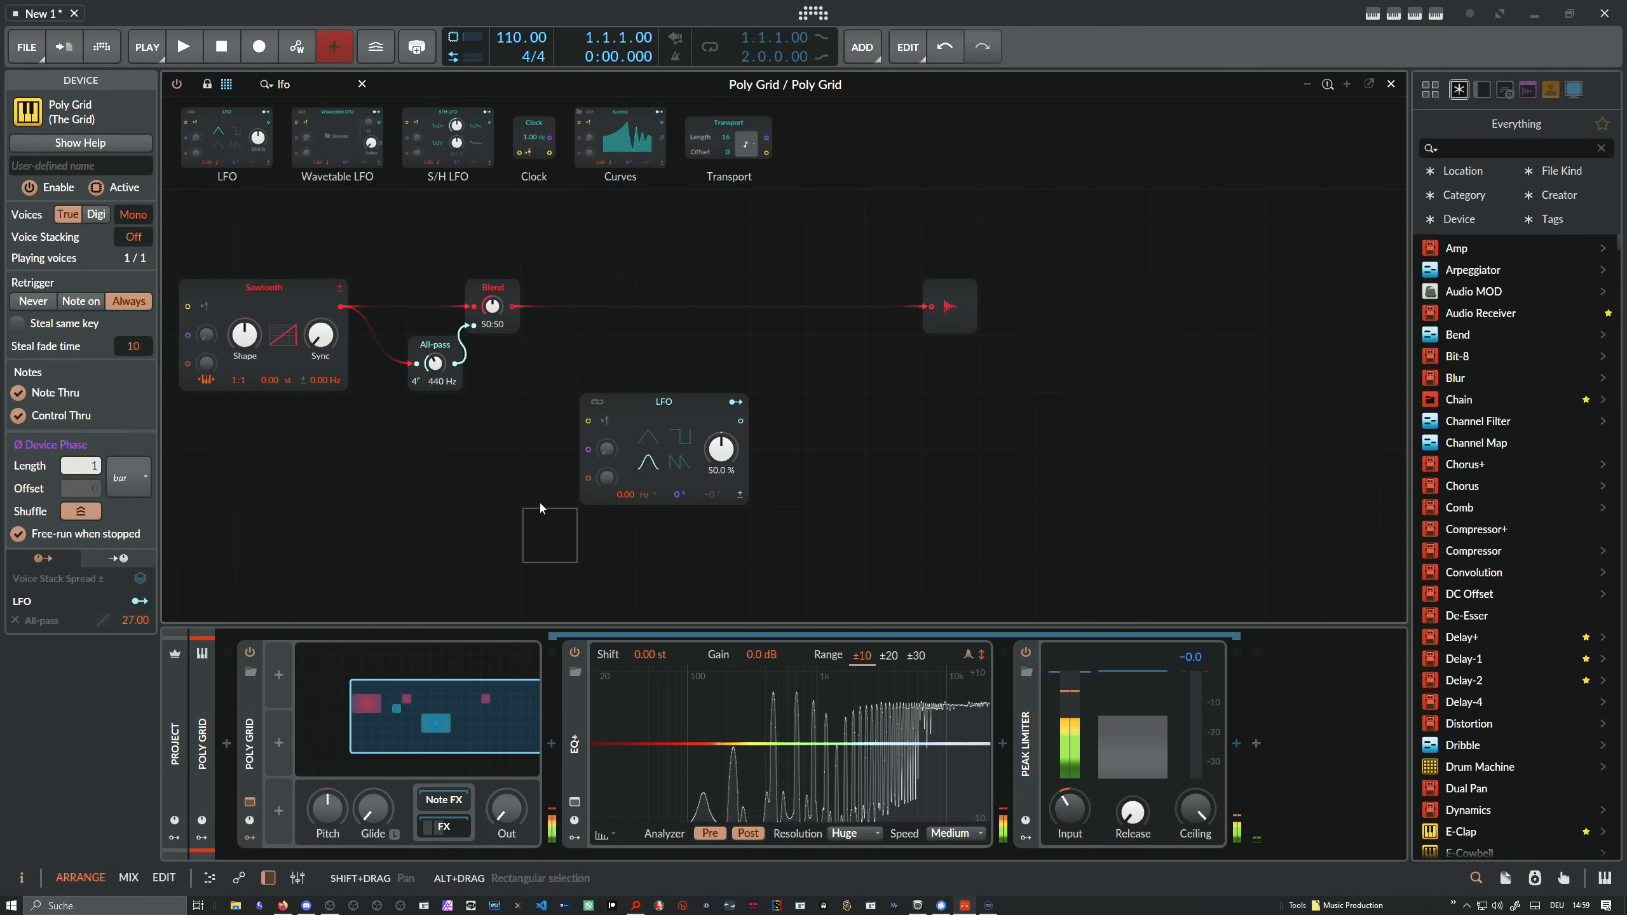
{"action": "left_click", "coordinate": [661, 404]}
{"action": "key", "text": "Delete"}
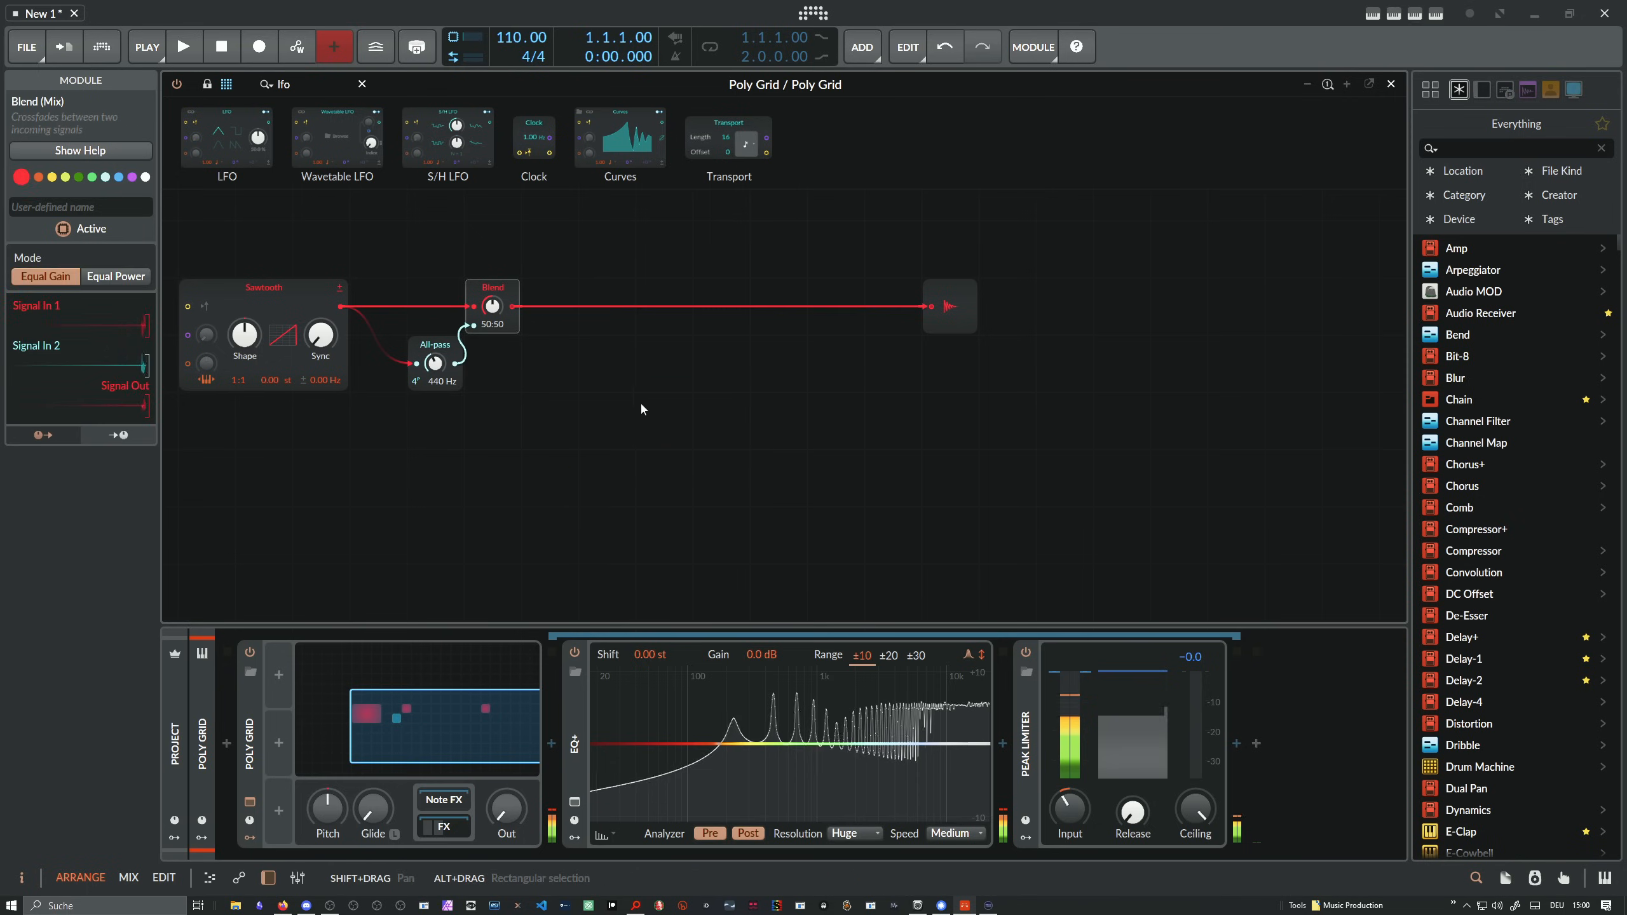
{"action": "key", "text": "Delete"}
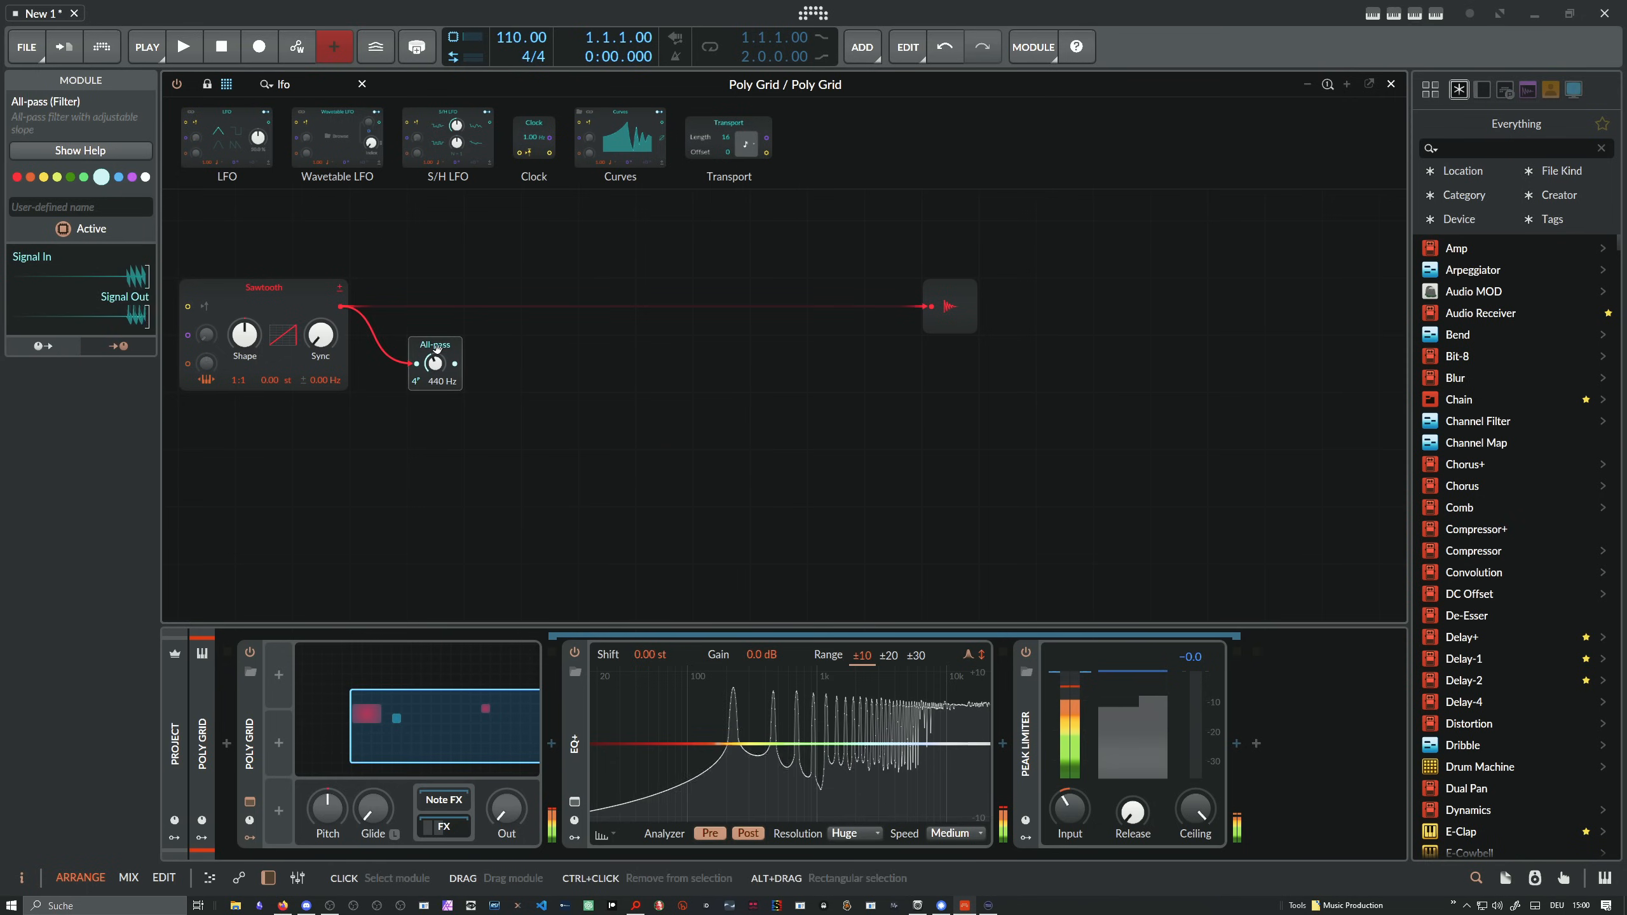
{"action": "key", "text": "Delete"}
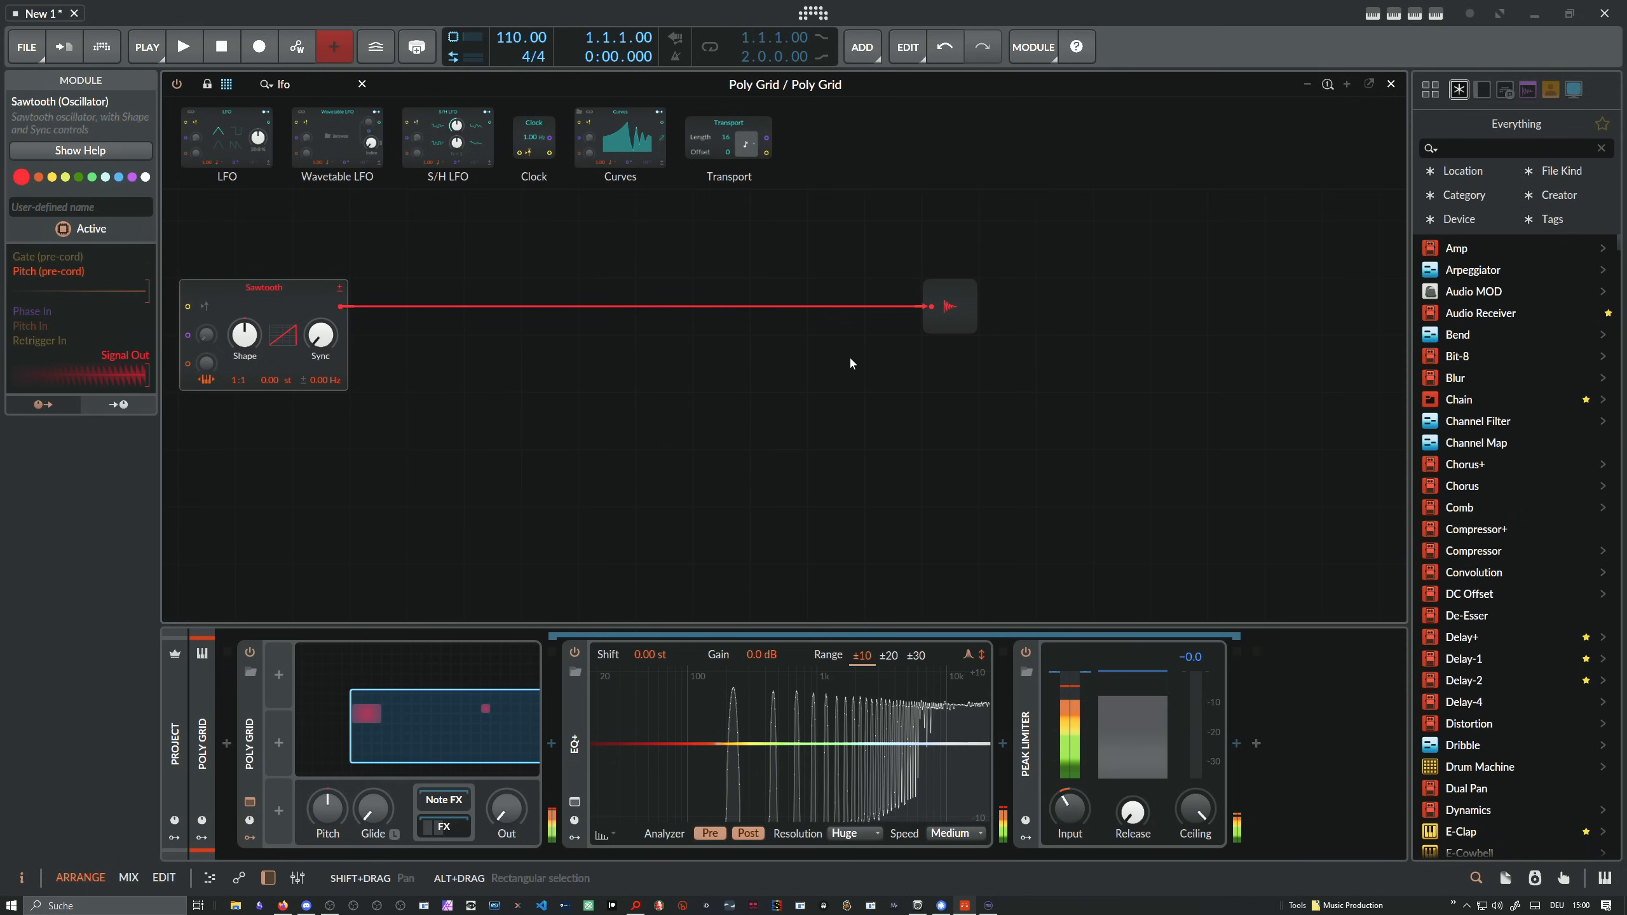
{"action": "left_click_drag", "start_coordinate": [423, 266], "coordinate": [544, 304]}
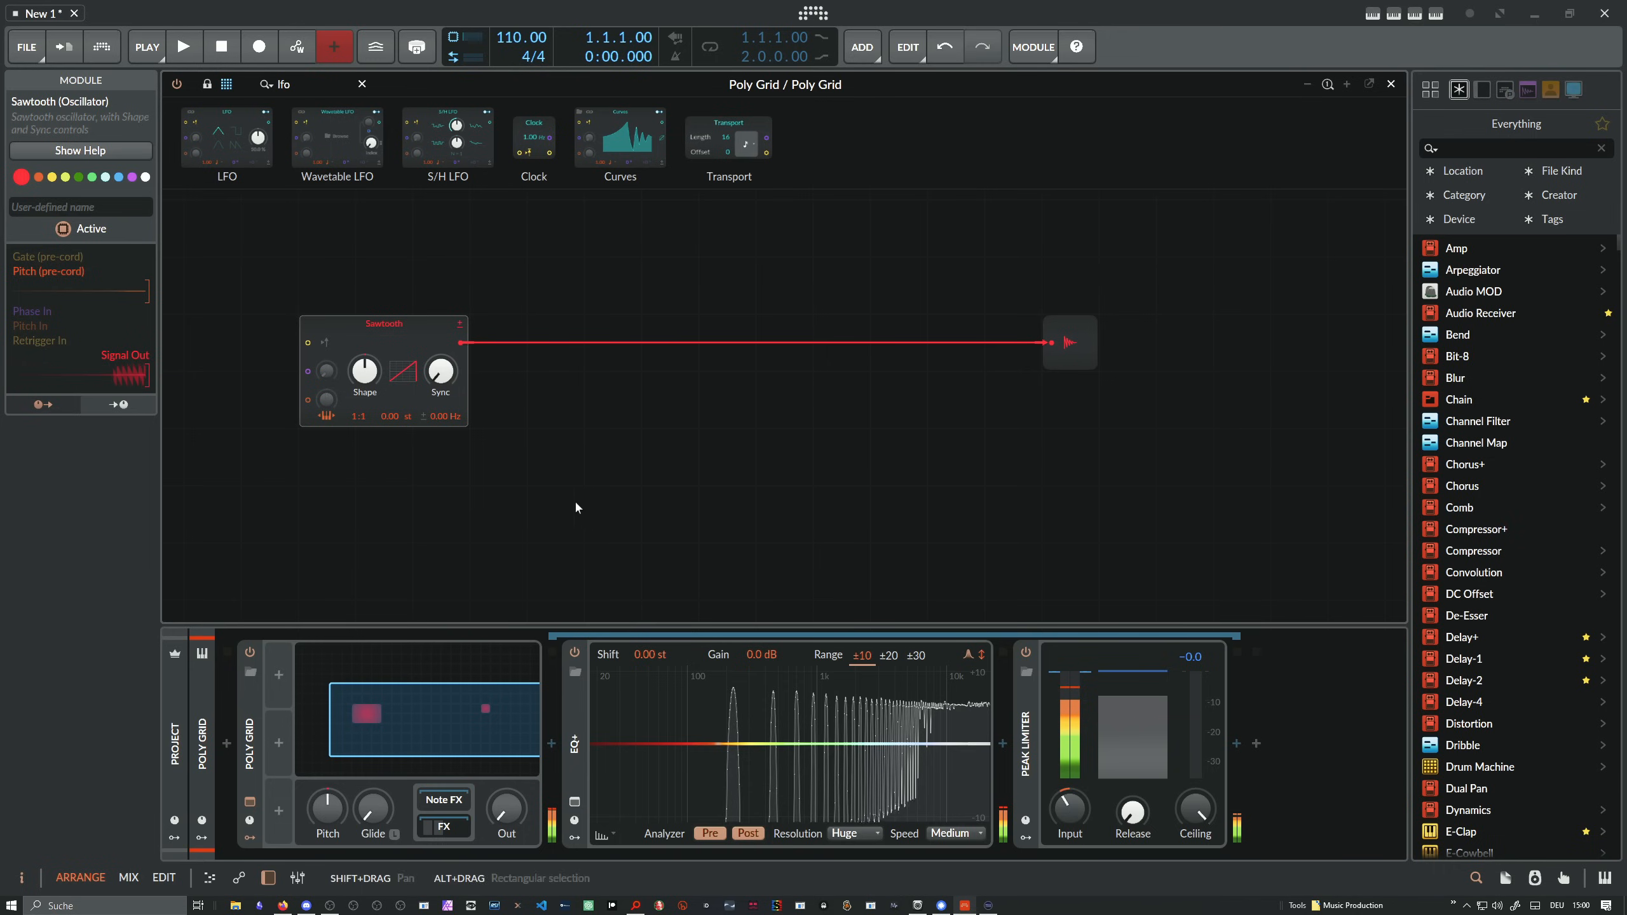
{"action": "key", "text": "Delete"}
Add a white Noise module and route it through an AD envelope with a short decay
{"action": "type", "text": "noise"}
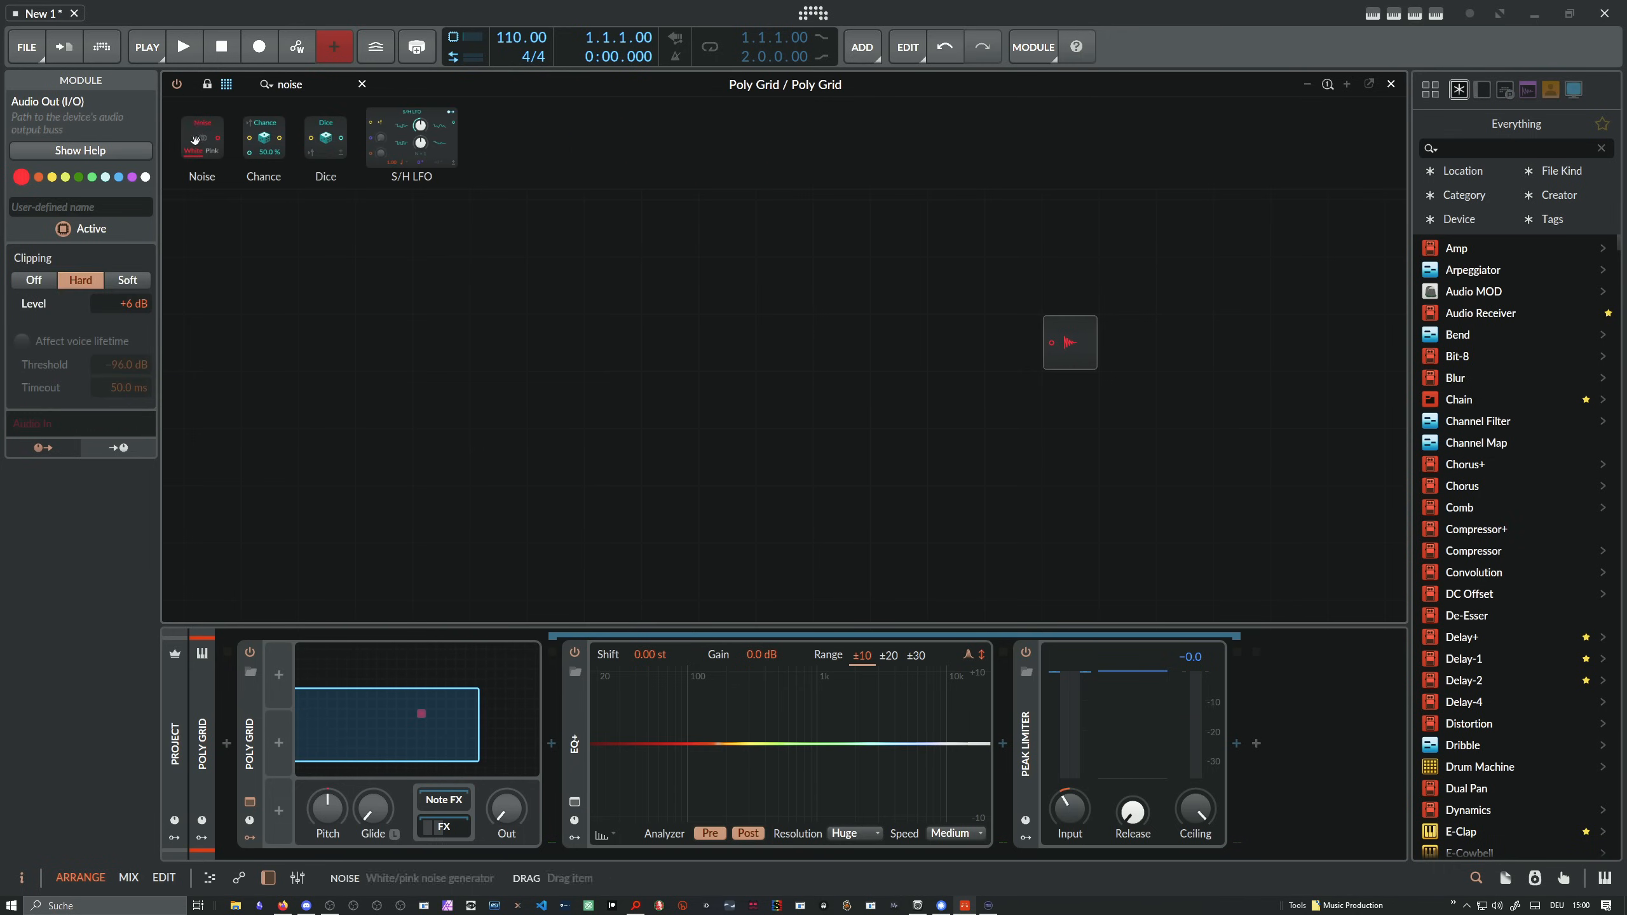
{"action": "left_click_drag", "start_coordinate": [202, 138], "coordinate": [441, 399]}
{"action": "type", "text": "ad"}
{"action": "left_click_drag", "start_coordinate": [211, 138], "coordinate": [462, 403]}
{"action": "left_click_drag", "start_coordinate": [545, 458], "coordinate": [545, 508]}
Find the Comb filter, place it after the AD envelope, and connect its output to the audio output
{"action": "left_click_drag", "start_coordinate": [296, 85], "coordinate": [634, 378]}
{"action": "type", "text": "com"}
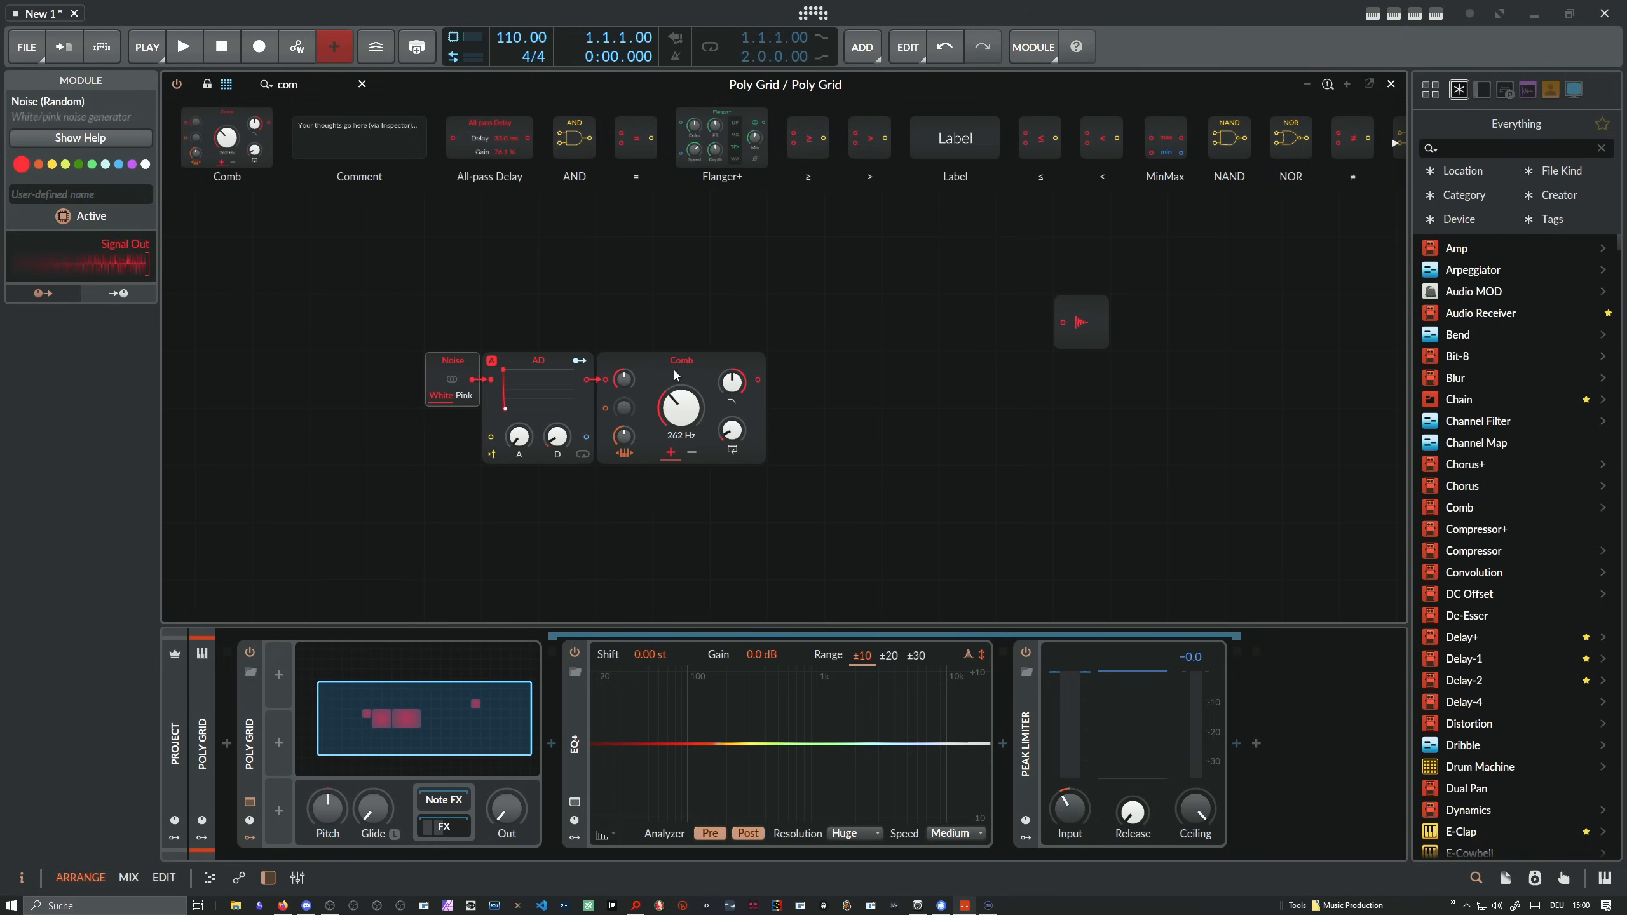
{"action": "scroll", "coordinate": [654, 335], "scroll_direction": "up", "scroll_amount": 1}
{"action": "left_click_drag", "start_coordinate": [779, 345], "coordinate": [1128, 290]}
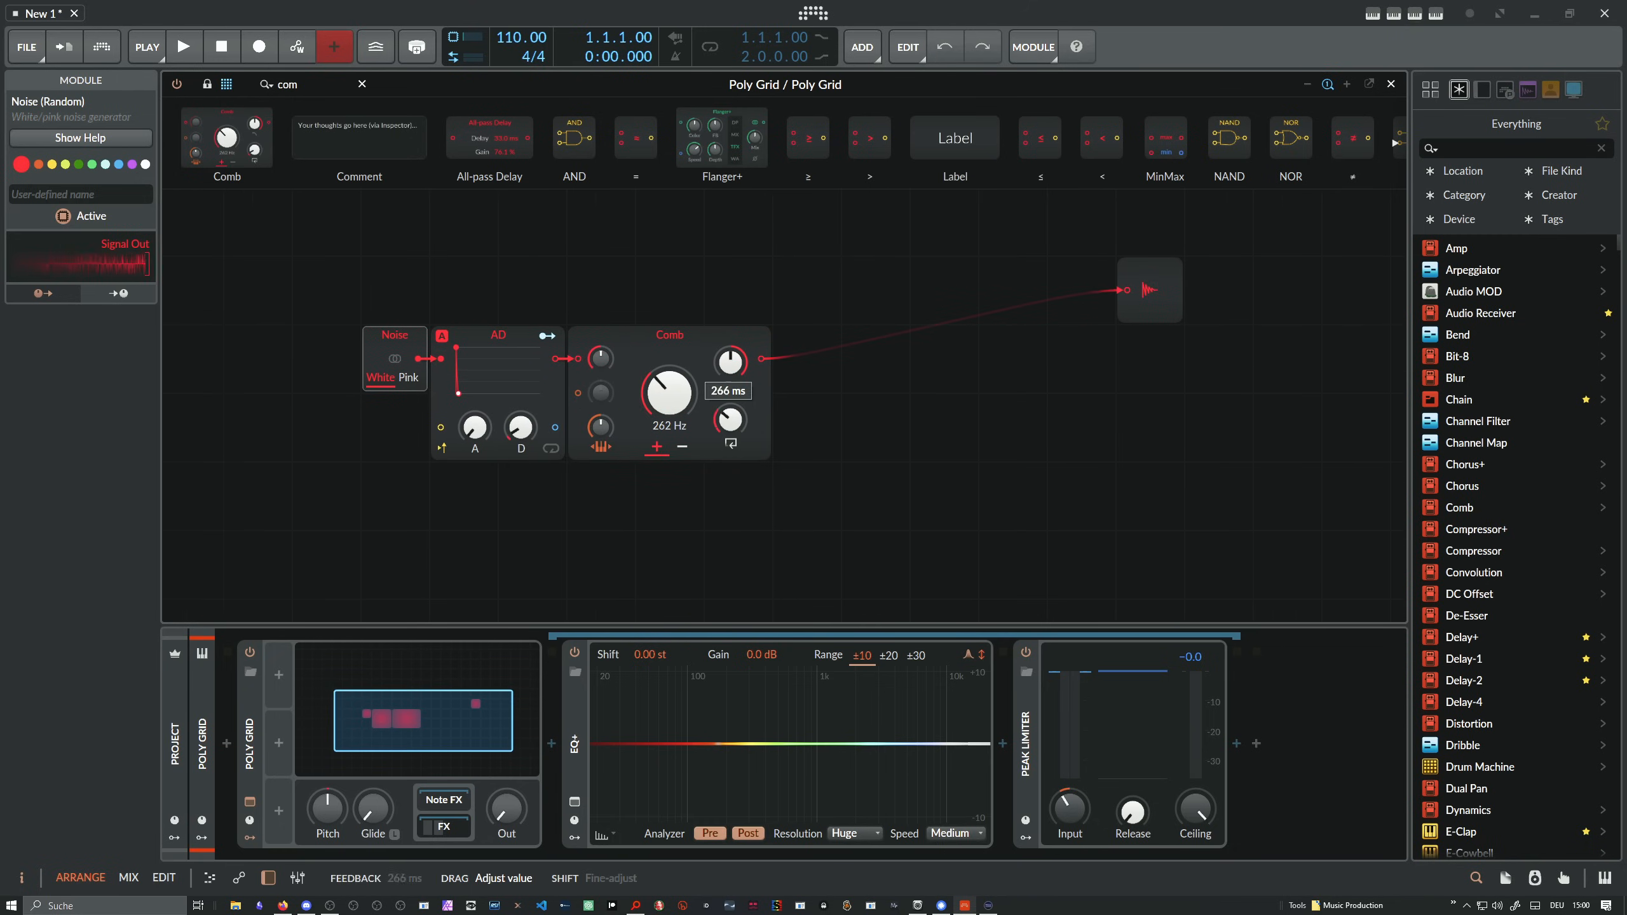
Set the Comb's damping frequency to 98.0 %, the AD decay to 5.83 ms, and raise the Poly Grid's output level
{"action": "left_click_drag", "start_coordinate": [732, 368], "coordinate": [732, 369]}
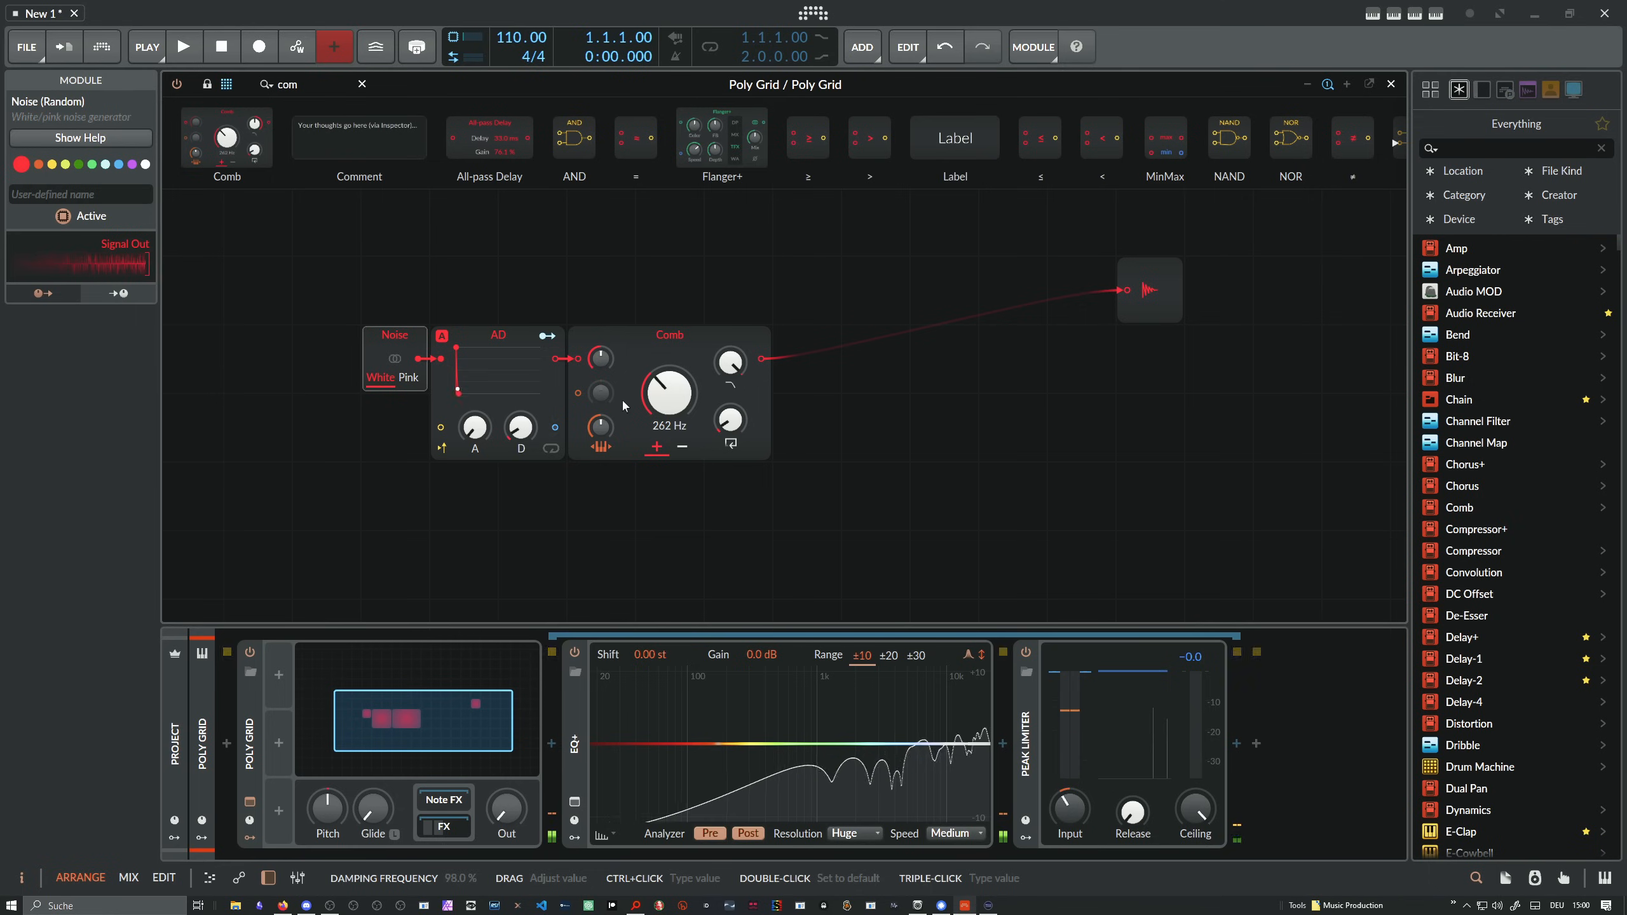
{"action": "left_click_drag", "start_coordinate": [523, 429], "coordinate": [523, 422]}
{"action": "left_click_drag", "start_coordinate": [511, 806], "coordinate": [510, 724]}
Try Comb feedback up to 3.53 s with the cutoff reset to 262 Hz, and switch the feedback polarity to negative
{"action": "left_click_drag", "start_coordinate": [731, 421], "coordinate": [669, 398]}
{"action": "double_click", "coordinate": [660, 404]}
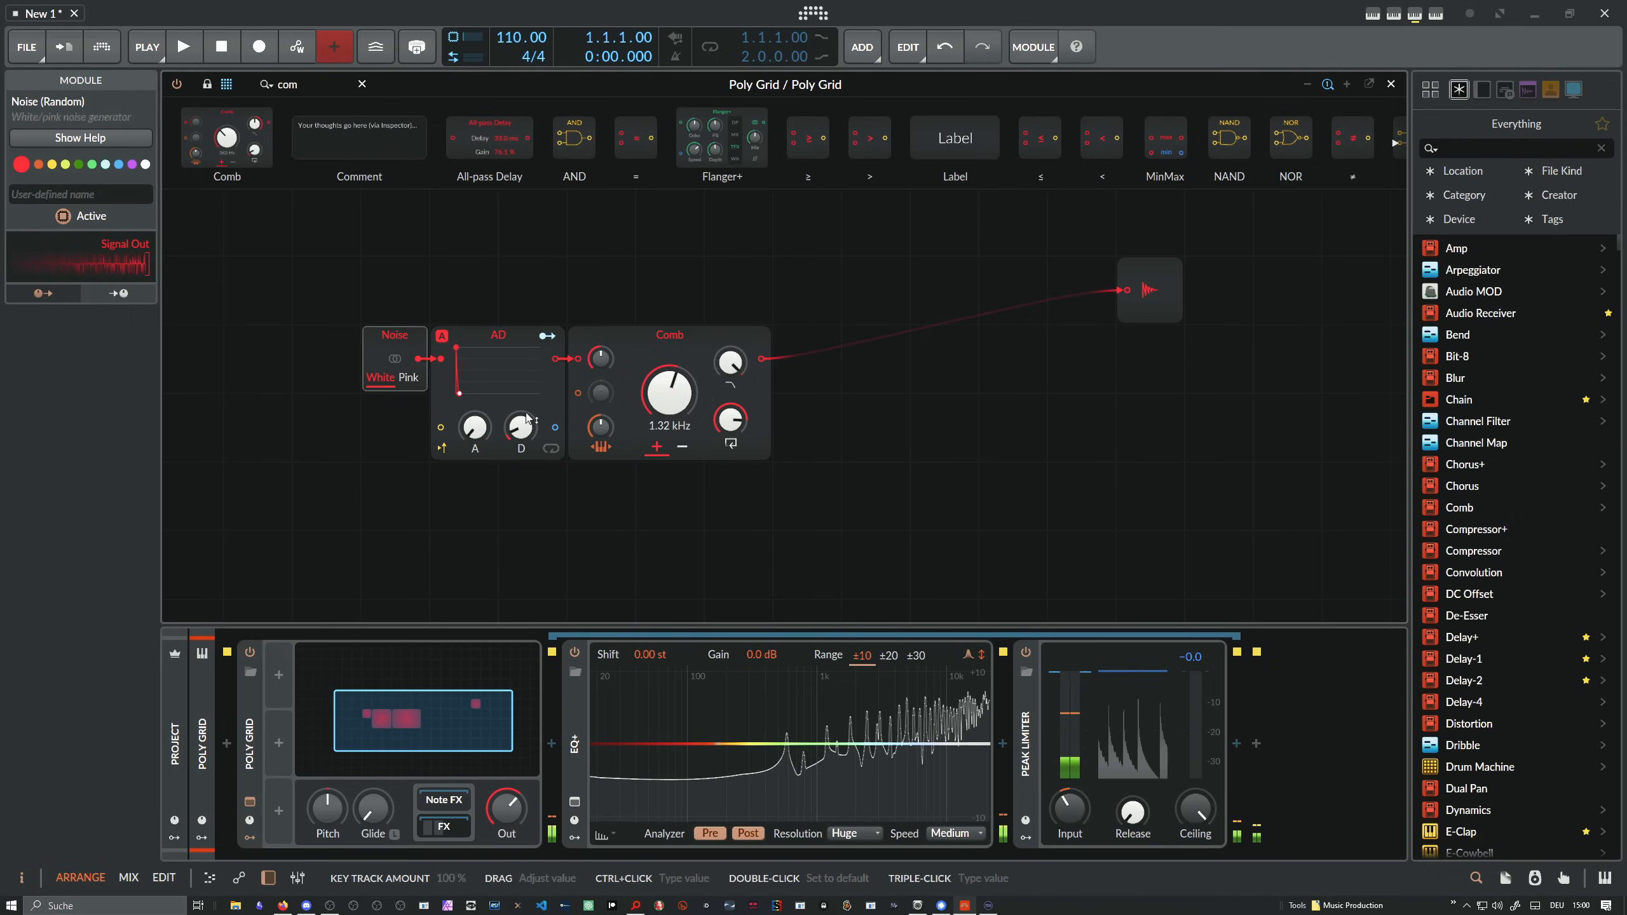
{"action": "mouse_move", "coordinate": [731, 420]}
{"action": "left_mouse_down"}
{"action": "mouse_move", "coordinate": [730, 450]}
{"action": "mouse_move", "coordinate": [731, 424]}
{"action": "left_mouse_up"}
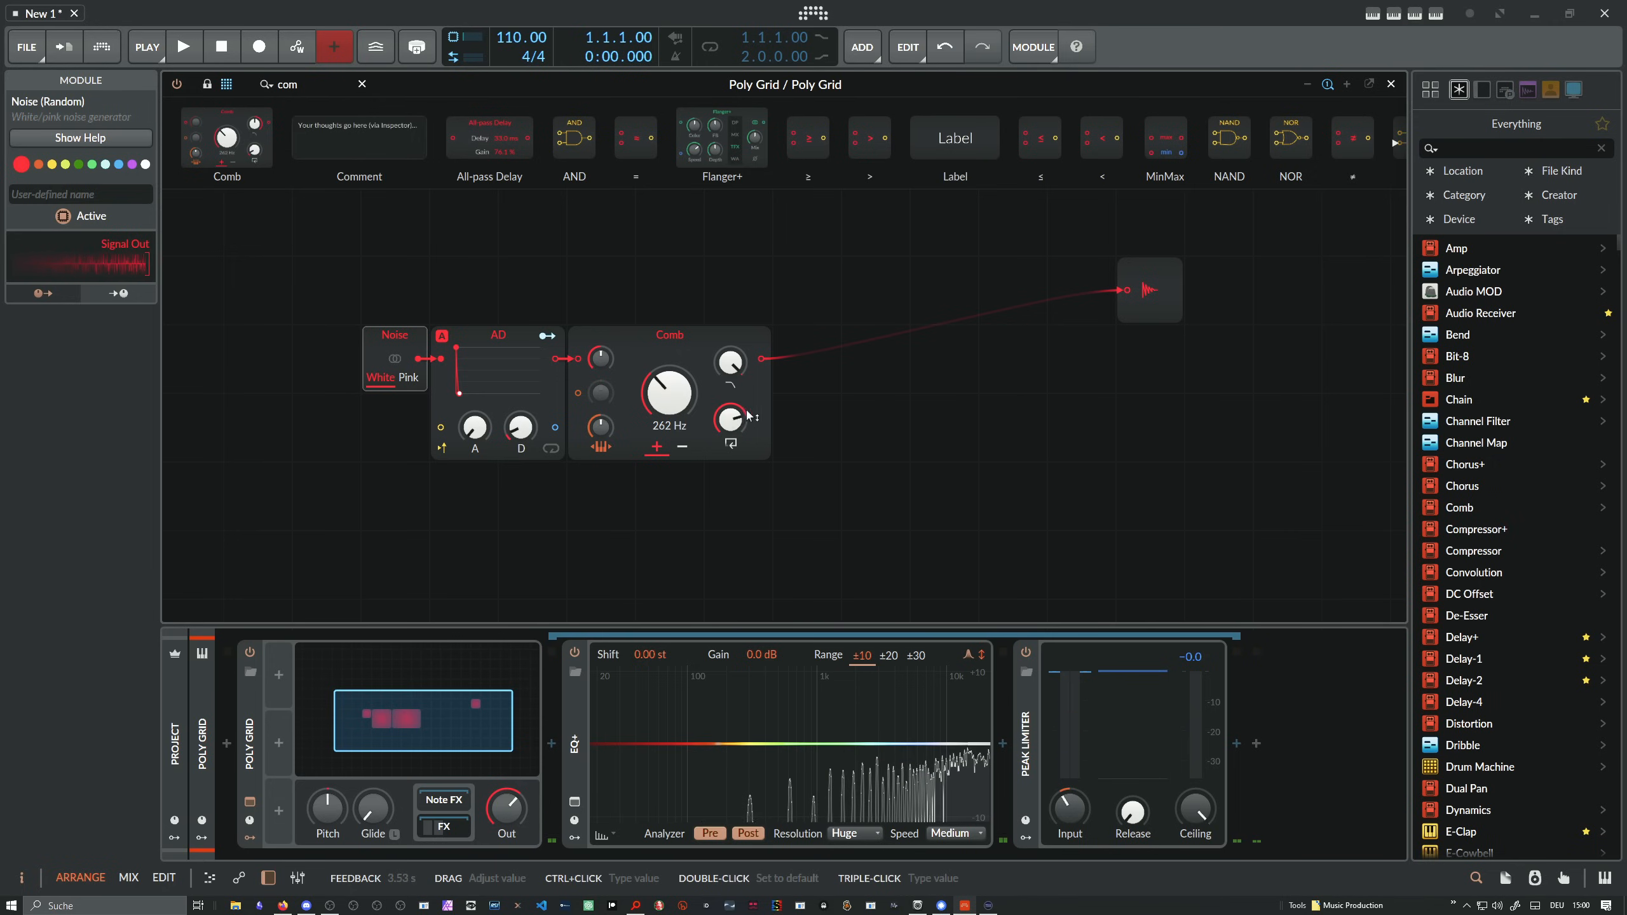
{"action": "mouse_move", "coordinate": [741, 414]}
{"action": "left_mouse_down"}
{"action": "mouse_move", "coordinate": [741, 442]}
{"action": "mouse_move", "coordinate": [736, 425]}
{"action": "left_mouse_up"}
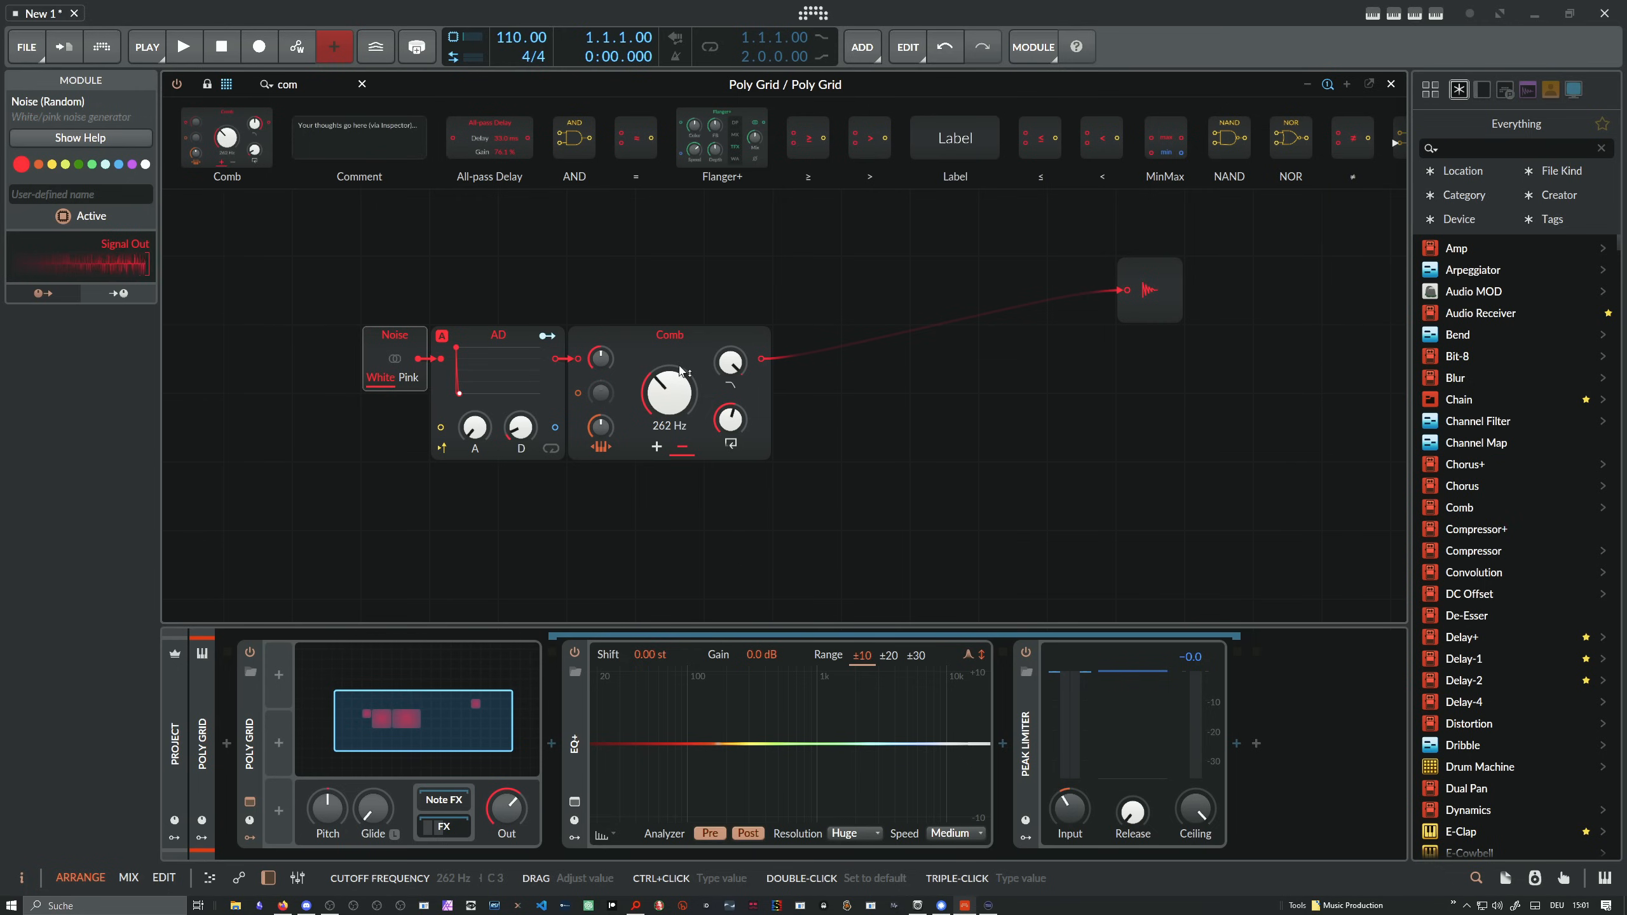
Replace the Comb with a Long Delay fed from the AD output and switch its delay to time units at 0.02 ms
{"action": "left_click", "coordinate": [668, 347]}
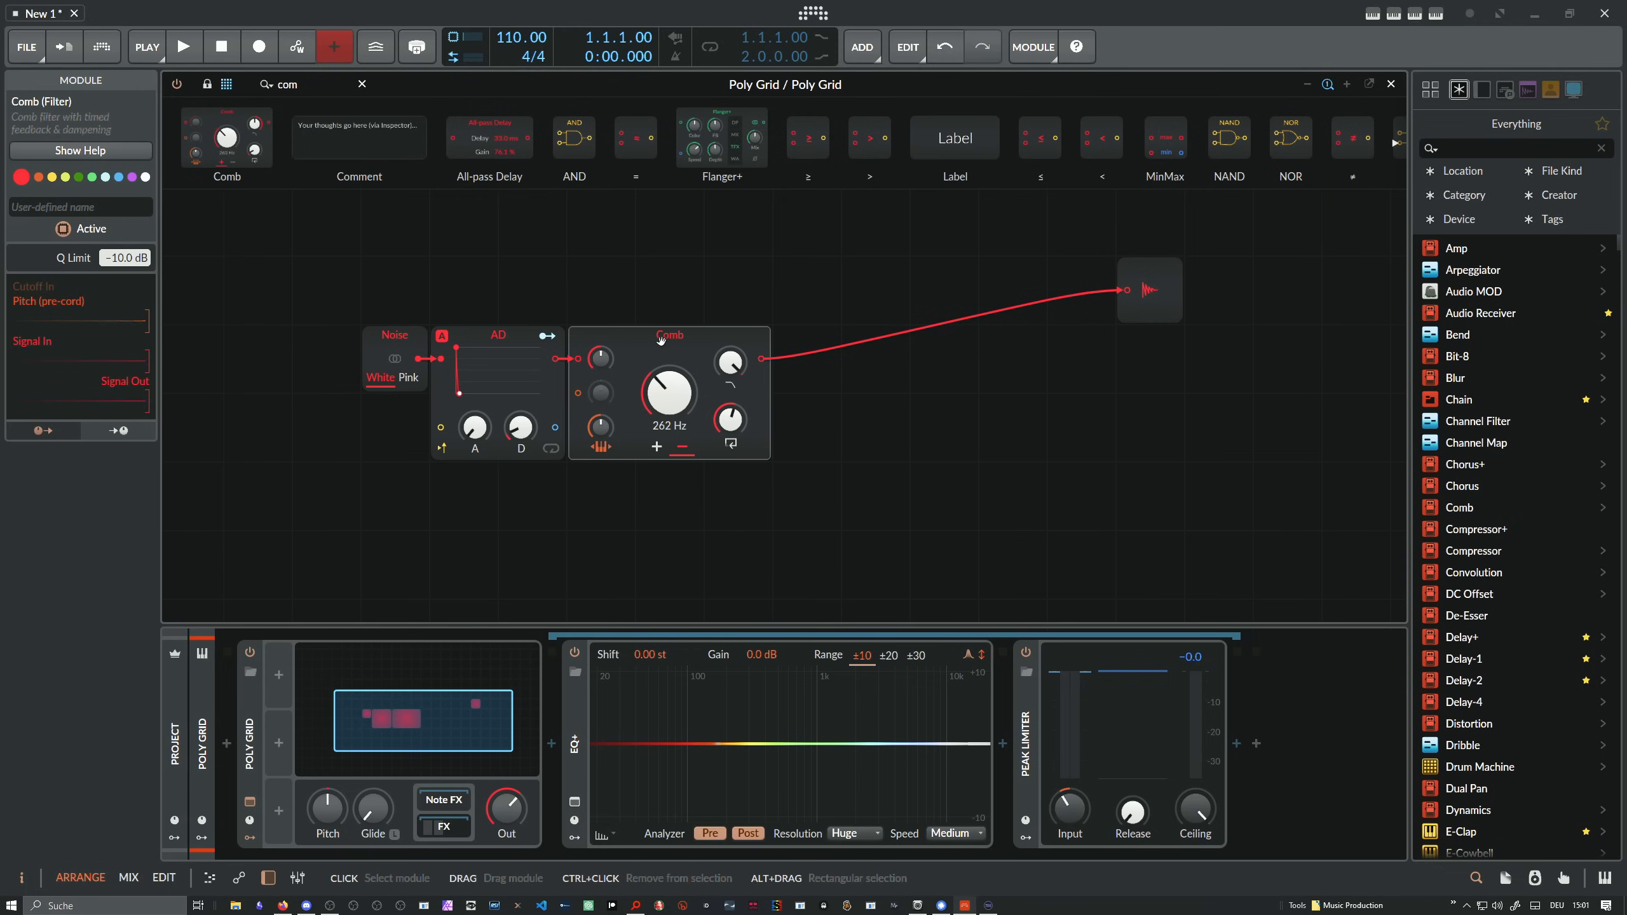
{"action": "key", "text": "Delete"}
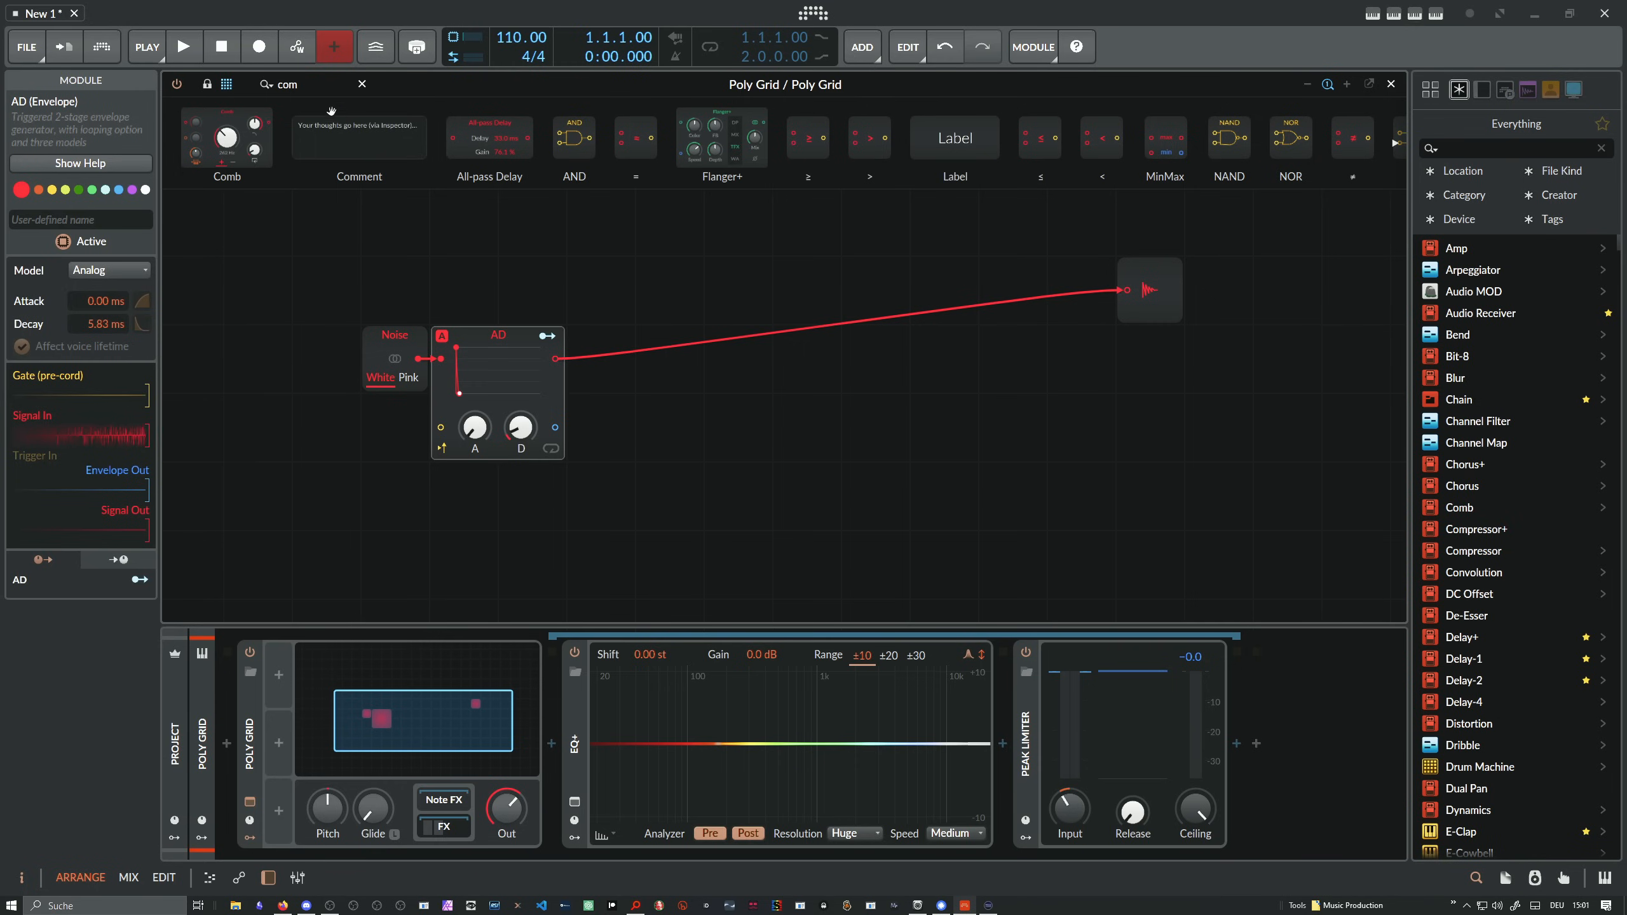
{"action": "left_click", "coordinate": [289, 85]}
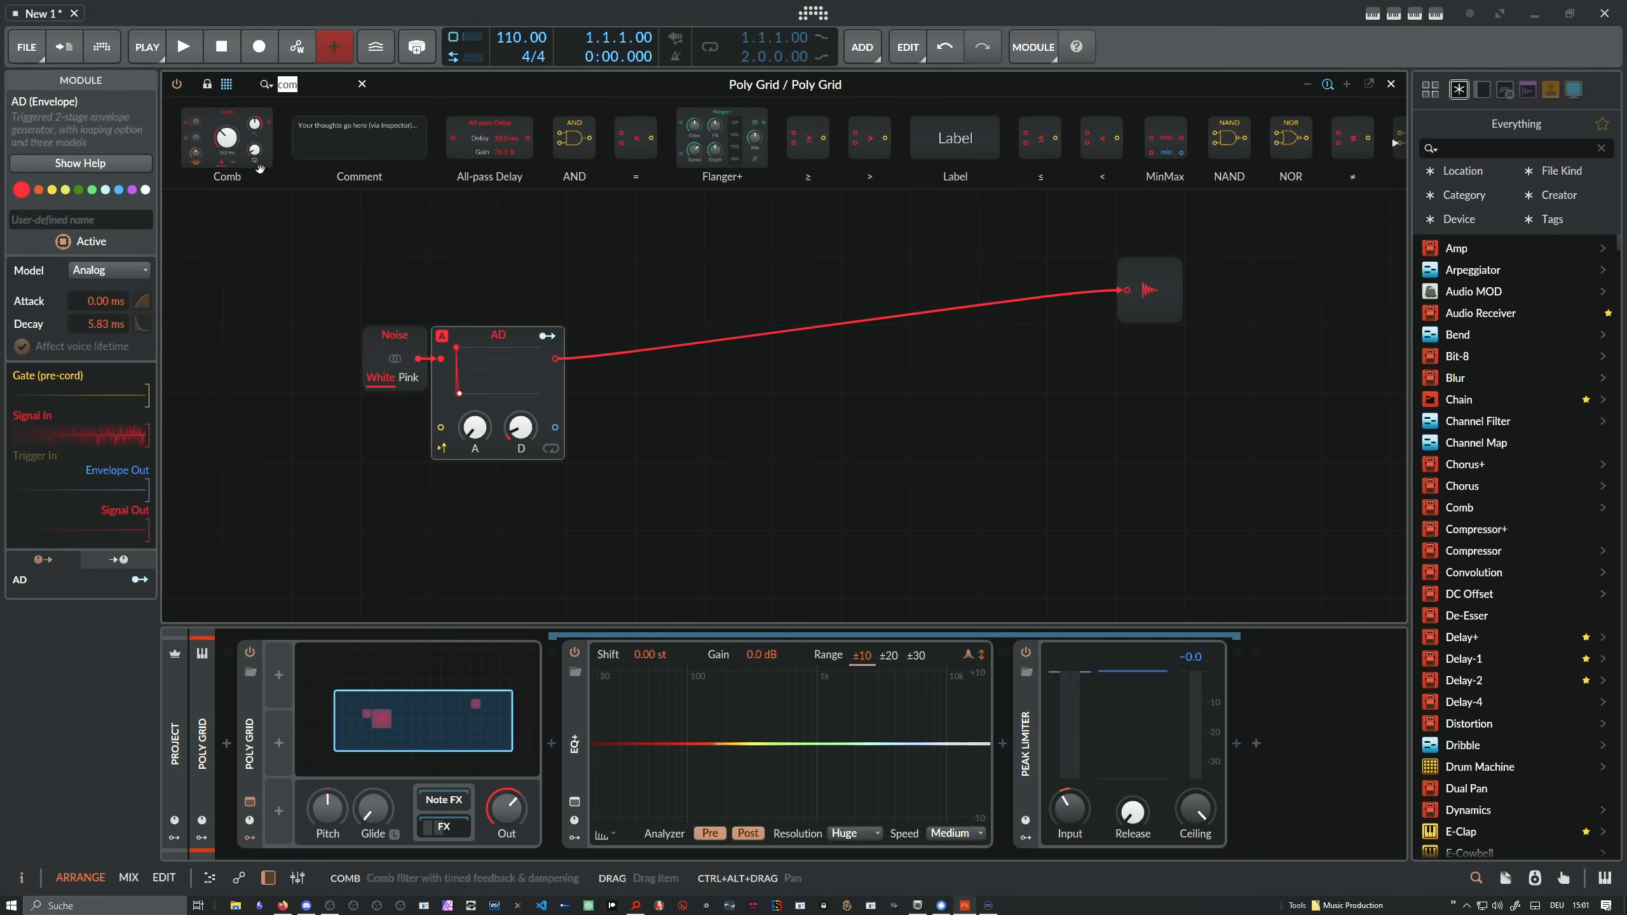
{"action": "key", "text": "BackSpace"}
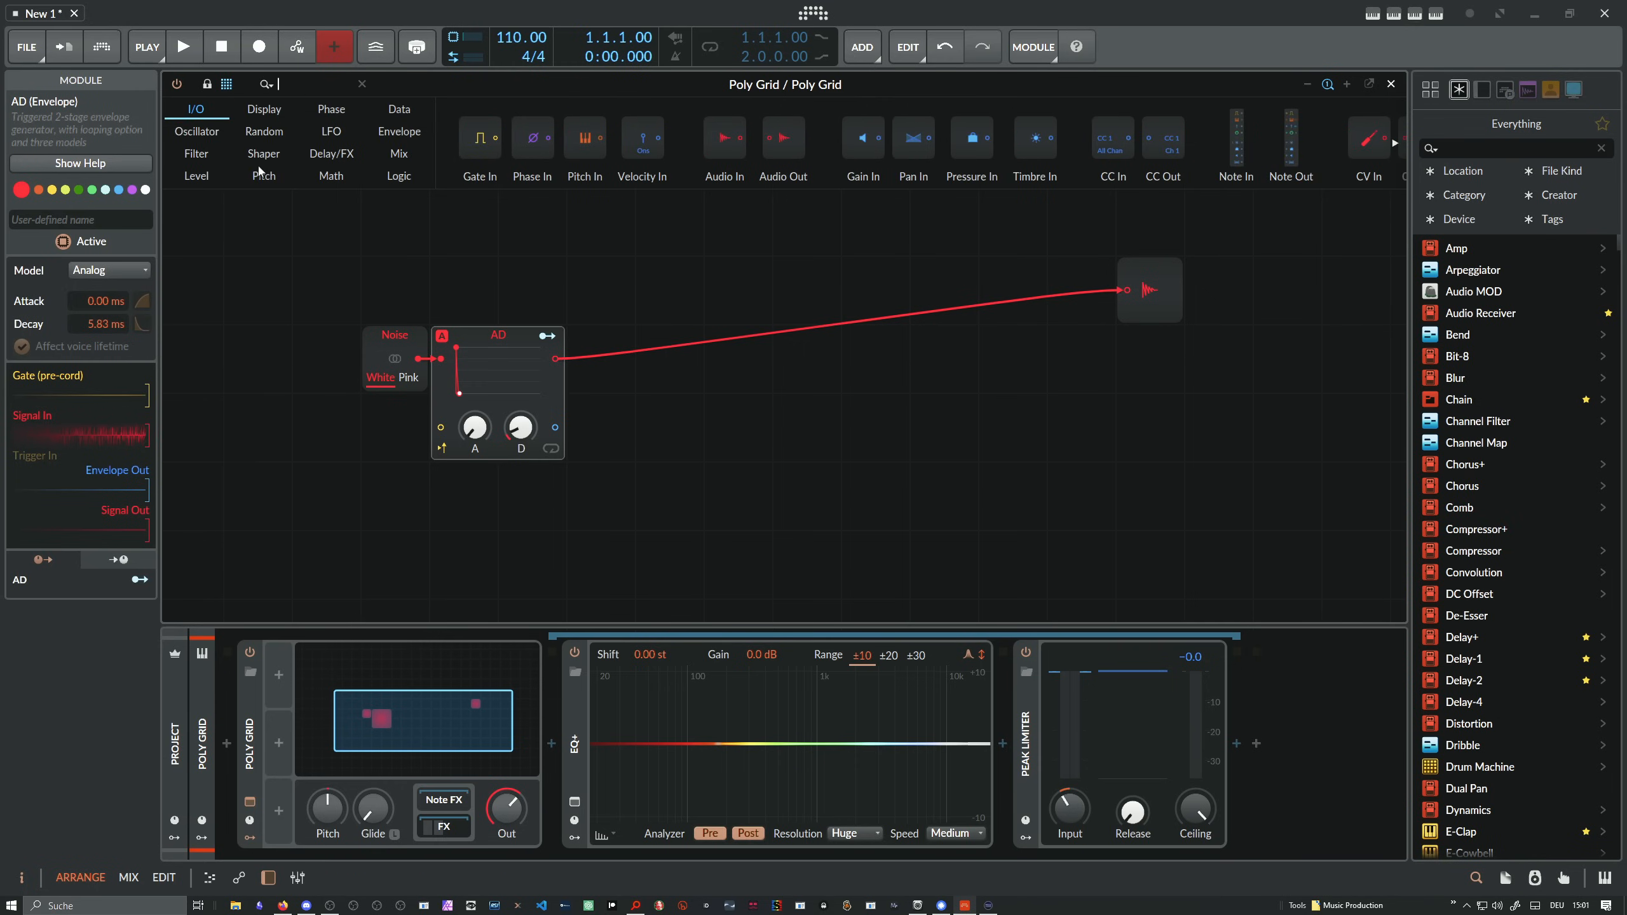
{"action": "type", "text": "lon"}
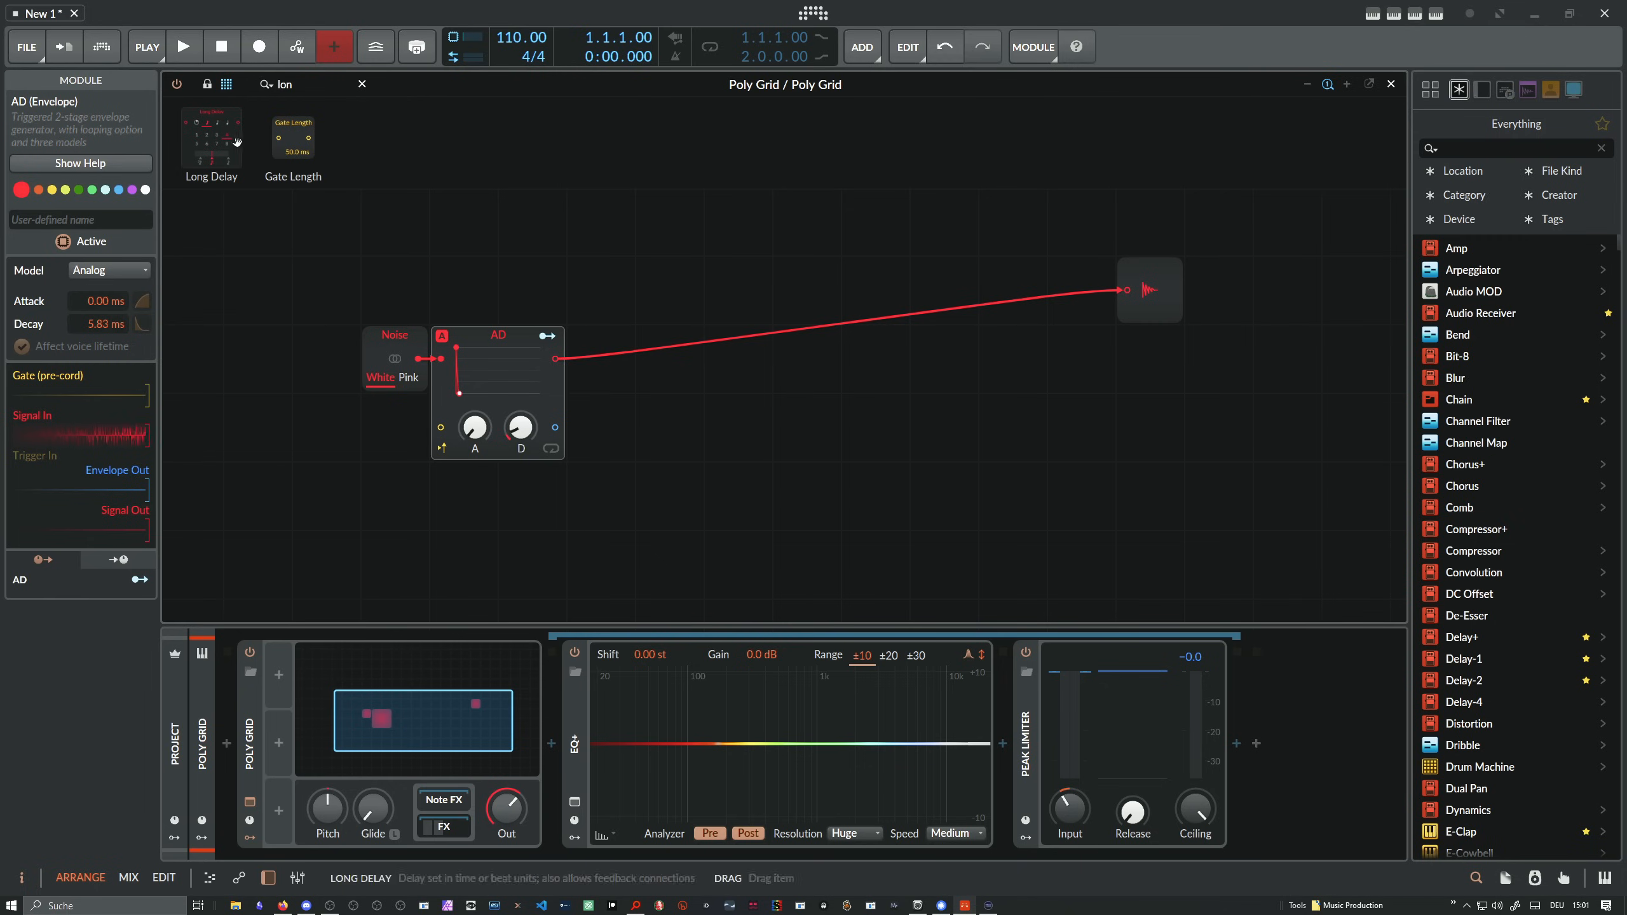
{"action": "left_click_drag", "start_coordinate": [211, 143], "coordinate": [795, 410]}
{"action": "left_click_drag", "start_coordinate": [555, 358], "coordinate": [784, 427]}
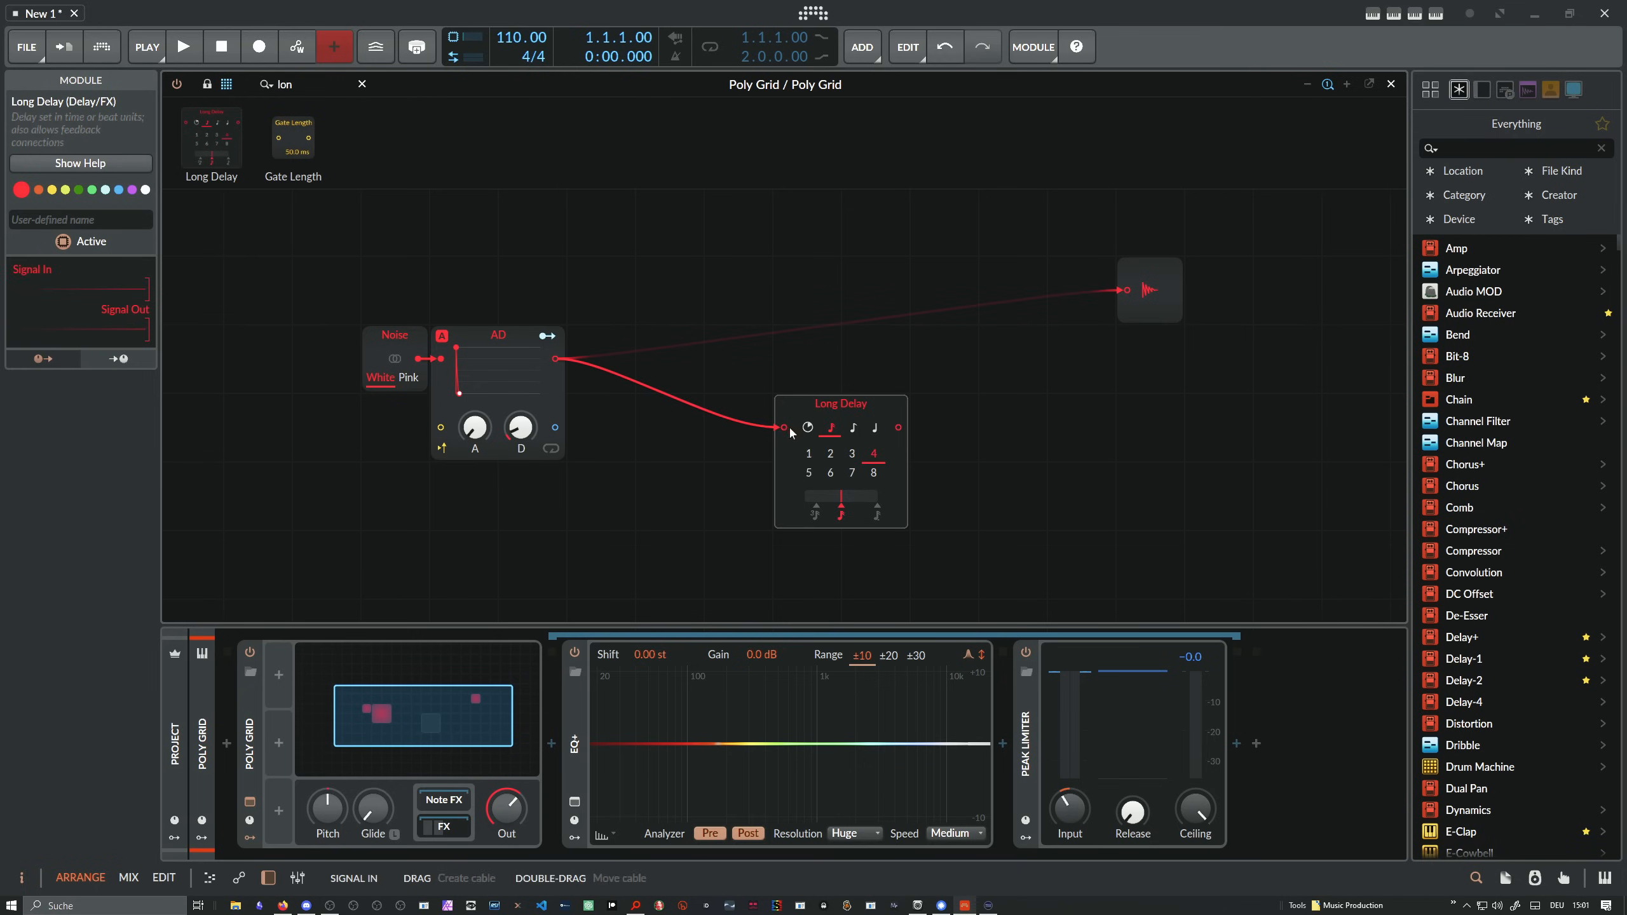
{"action": "left_click", "coordinate": [808, 428]}
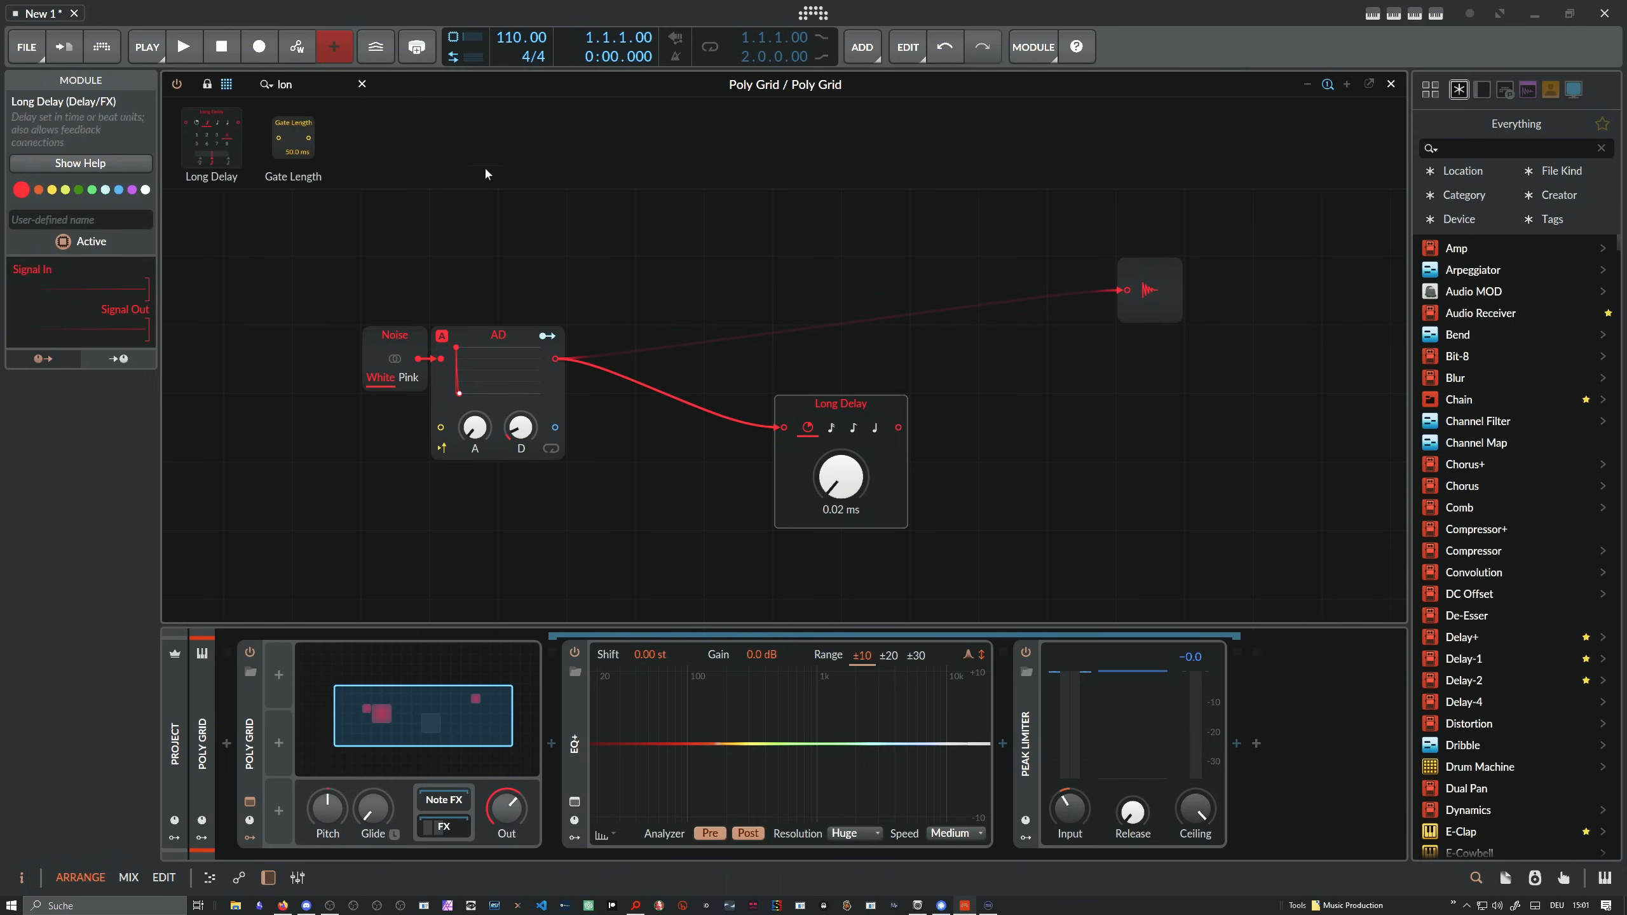
Insert a 50:50 Blend after the AD to feed the Long Delay and output, and route the delay back into its second input
{"action": "key", "text": "BackSpace"}
{"action": "key", "text": "BackSpace"}
{"action": "key", "text": "BackSpace"}
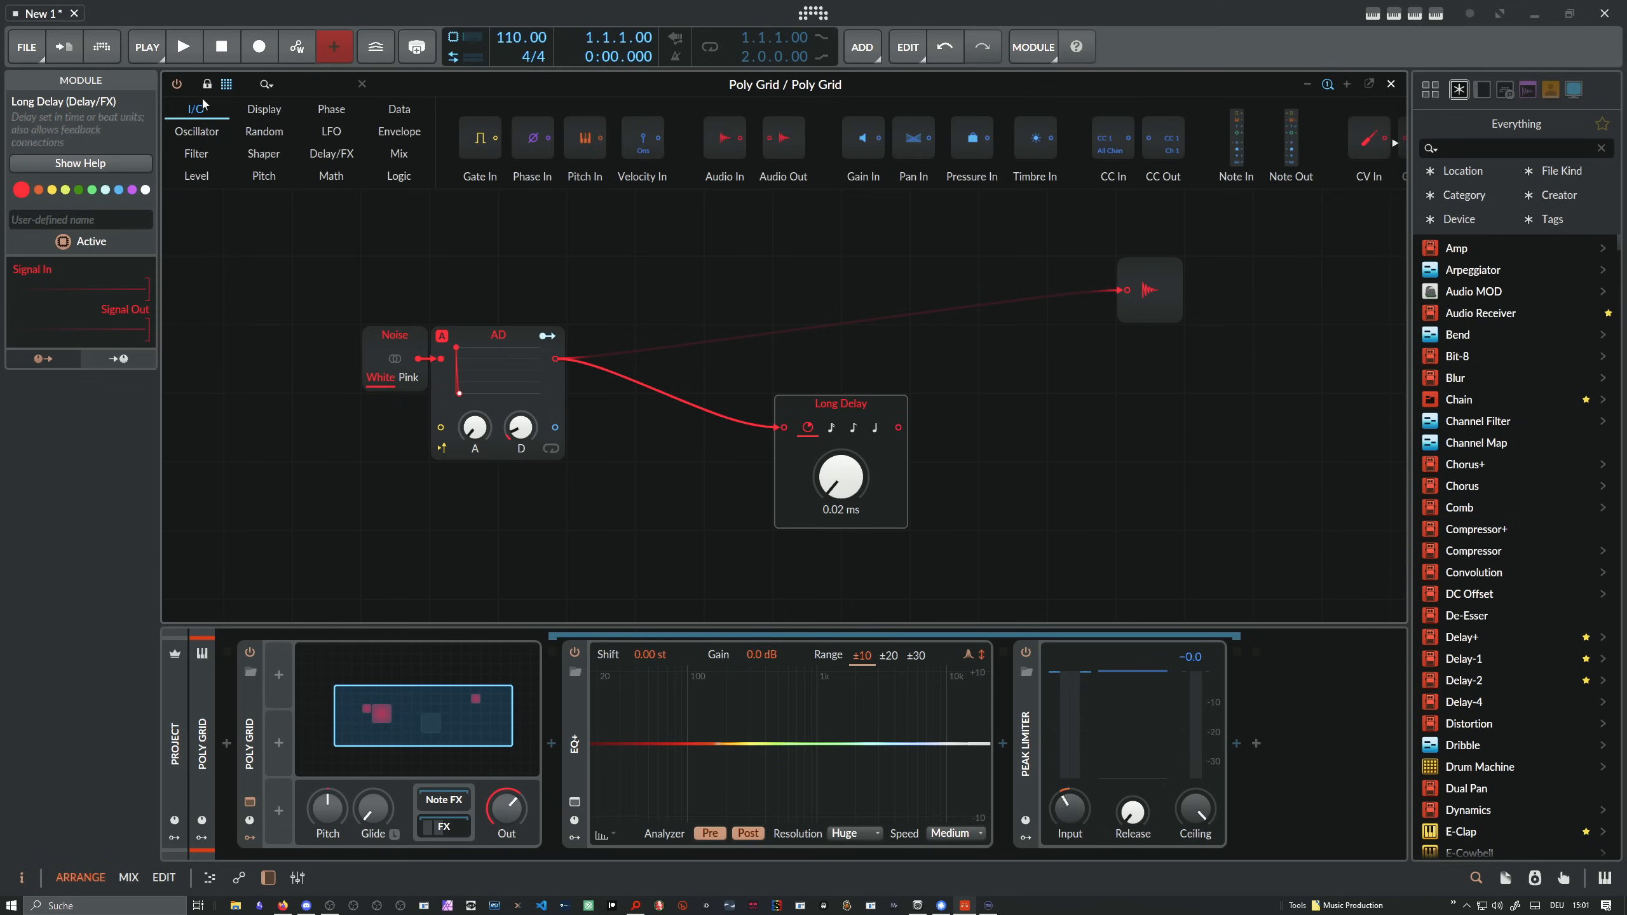
{"action": "type", "text": "blend"}
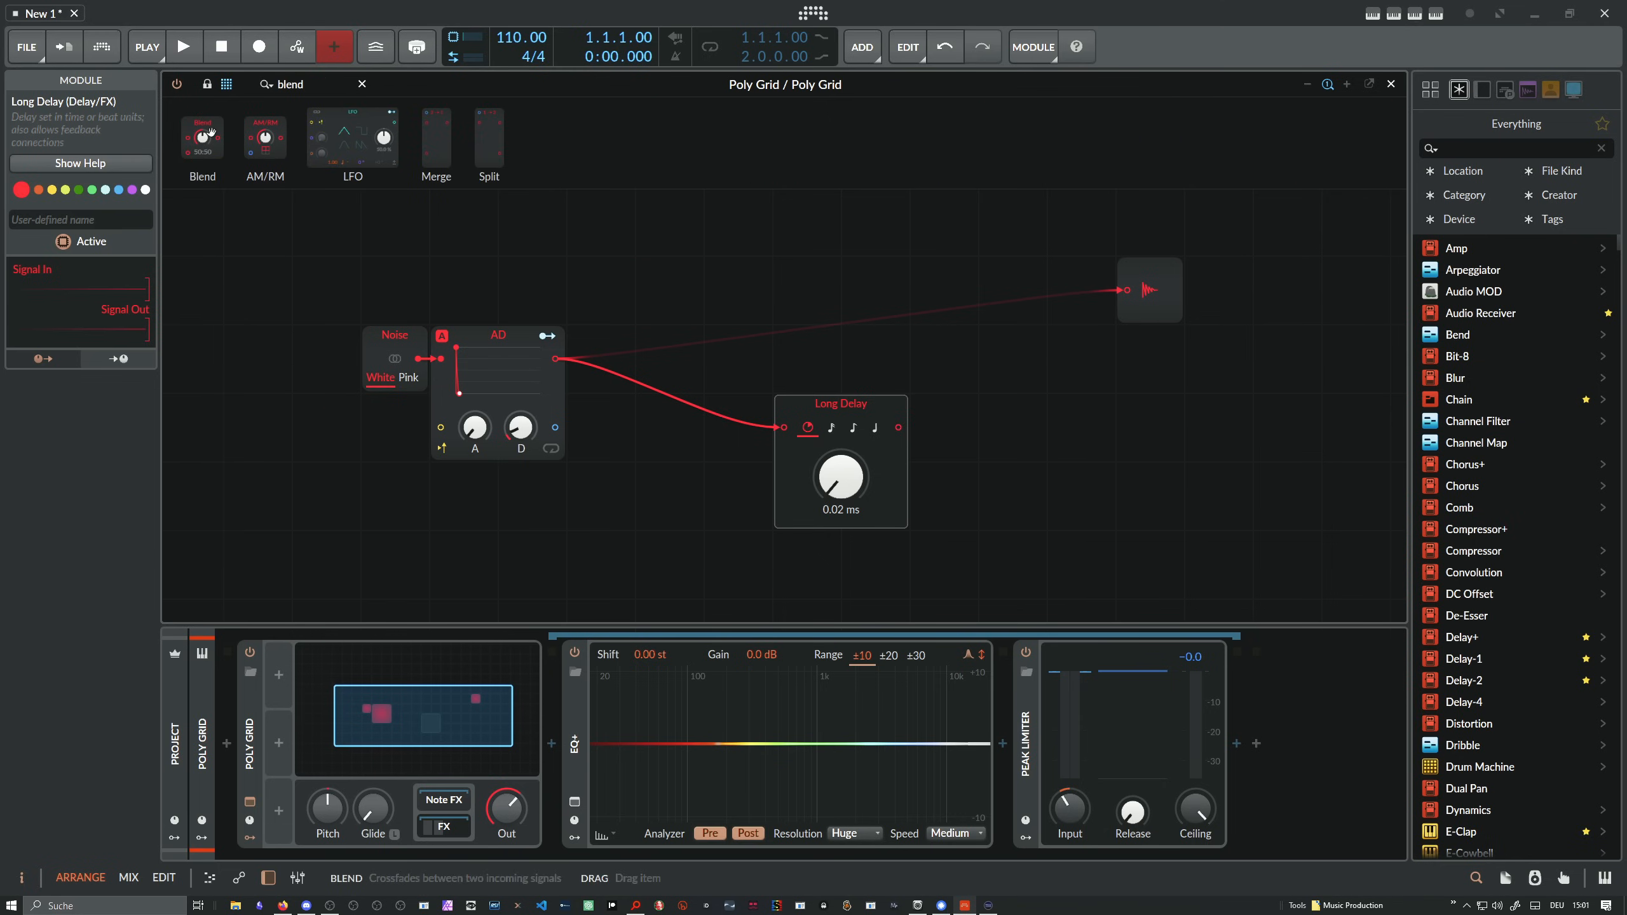
{"action": "left_click_drag", "start_coordinate": [203, 138], "coordinate": [778, 358]}
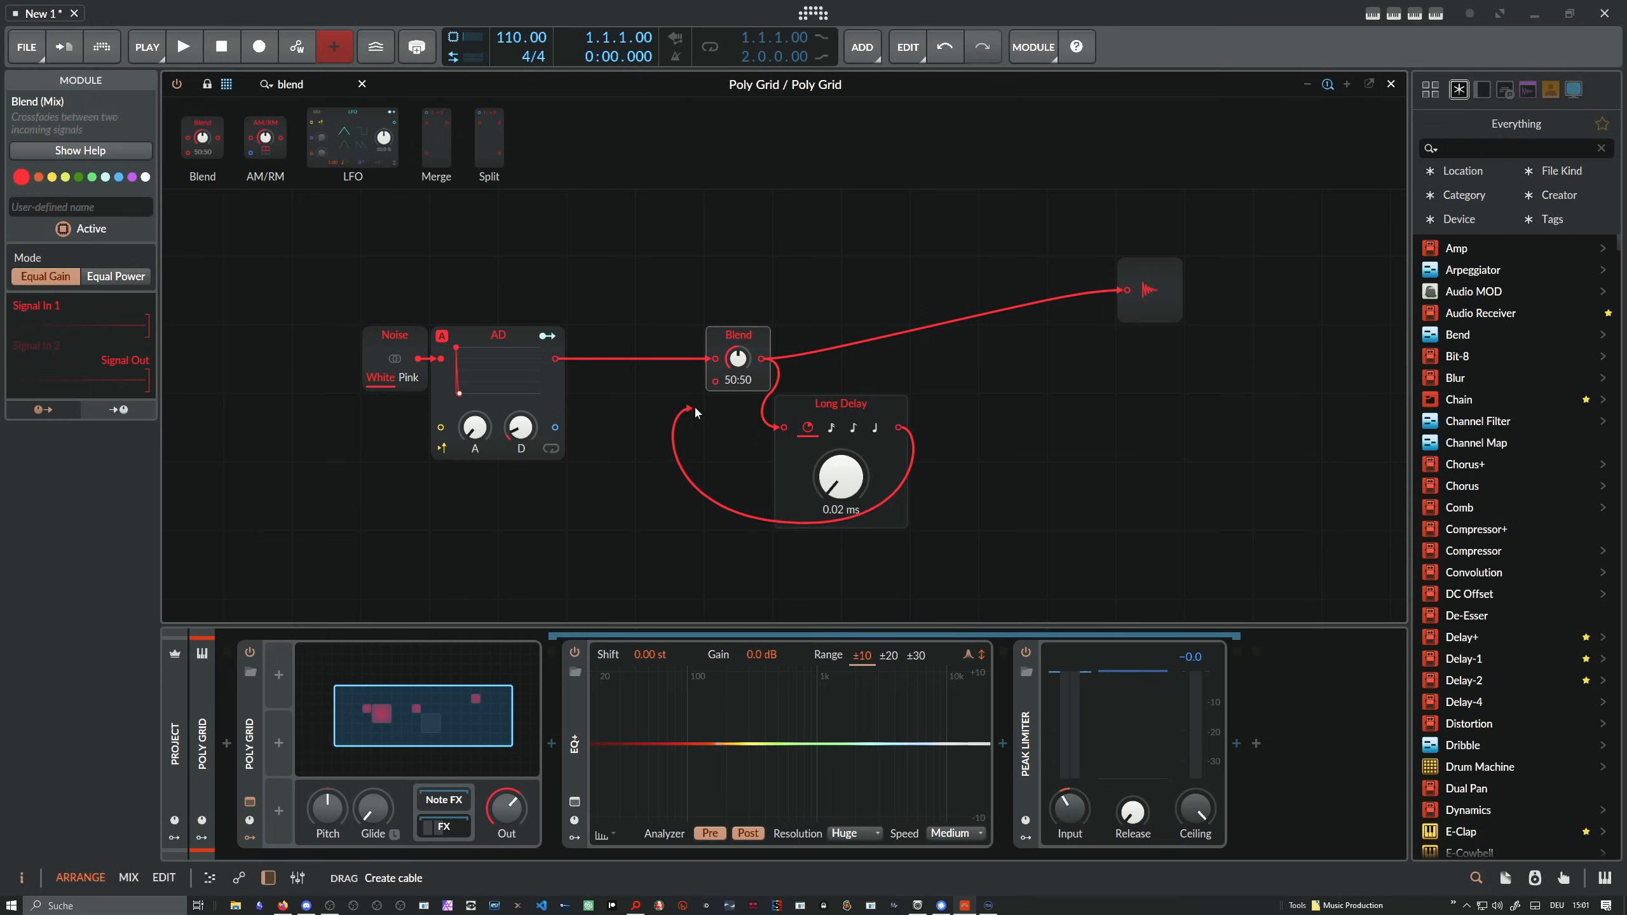
{"action": "left_click_drag", "start_coordinate": [696, 408], "coordinate": [738, 386]}
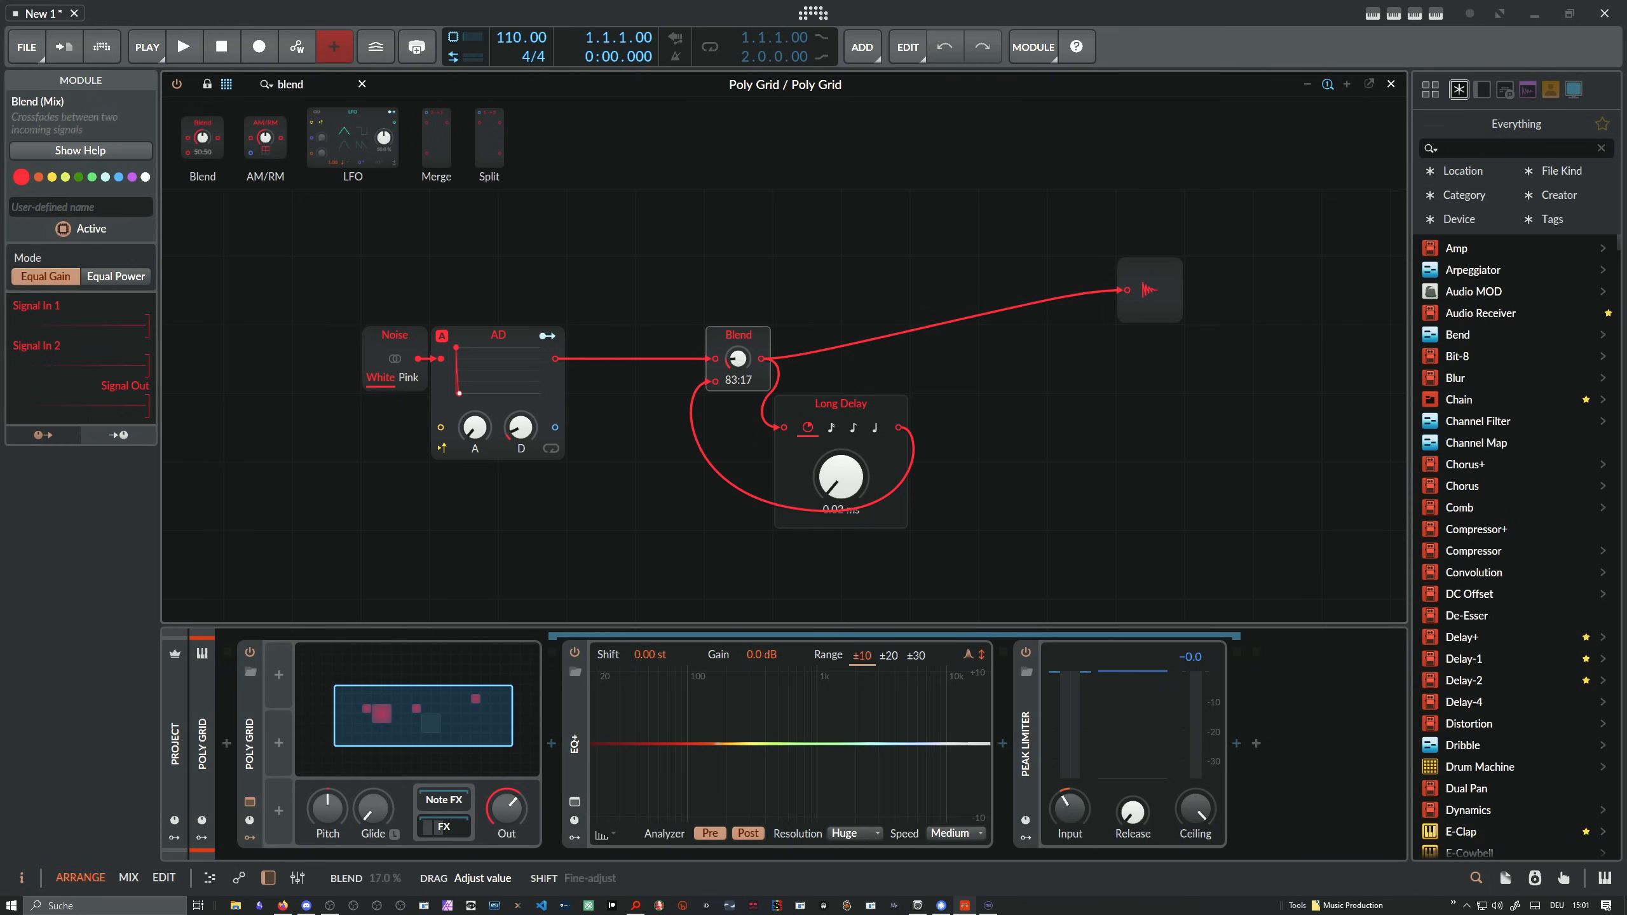
{"action": "double_click", "coordinate": [738, 360]}
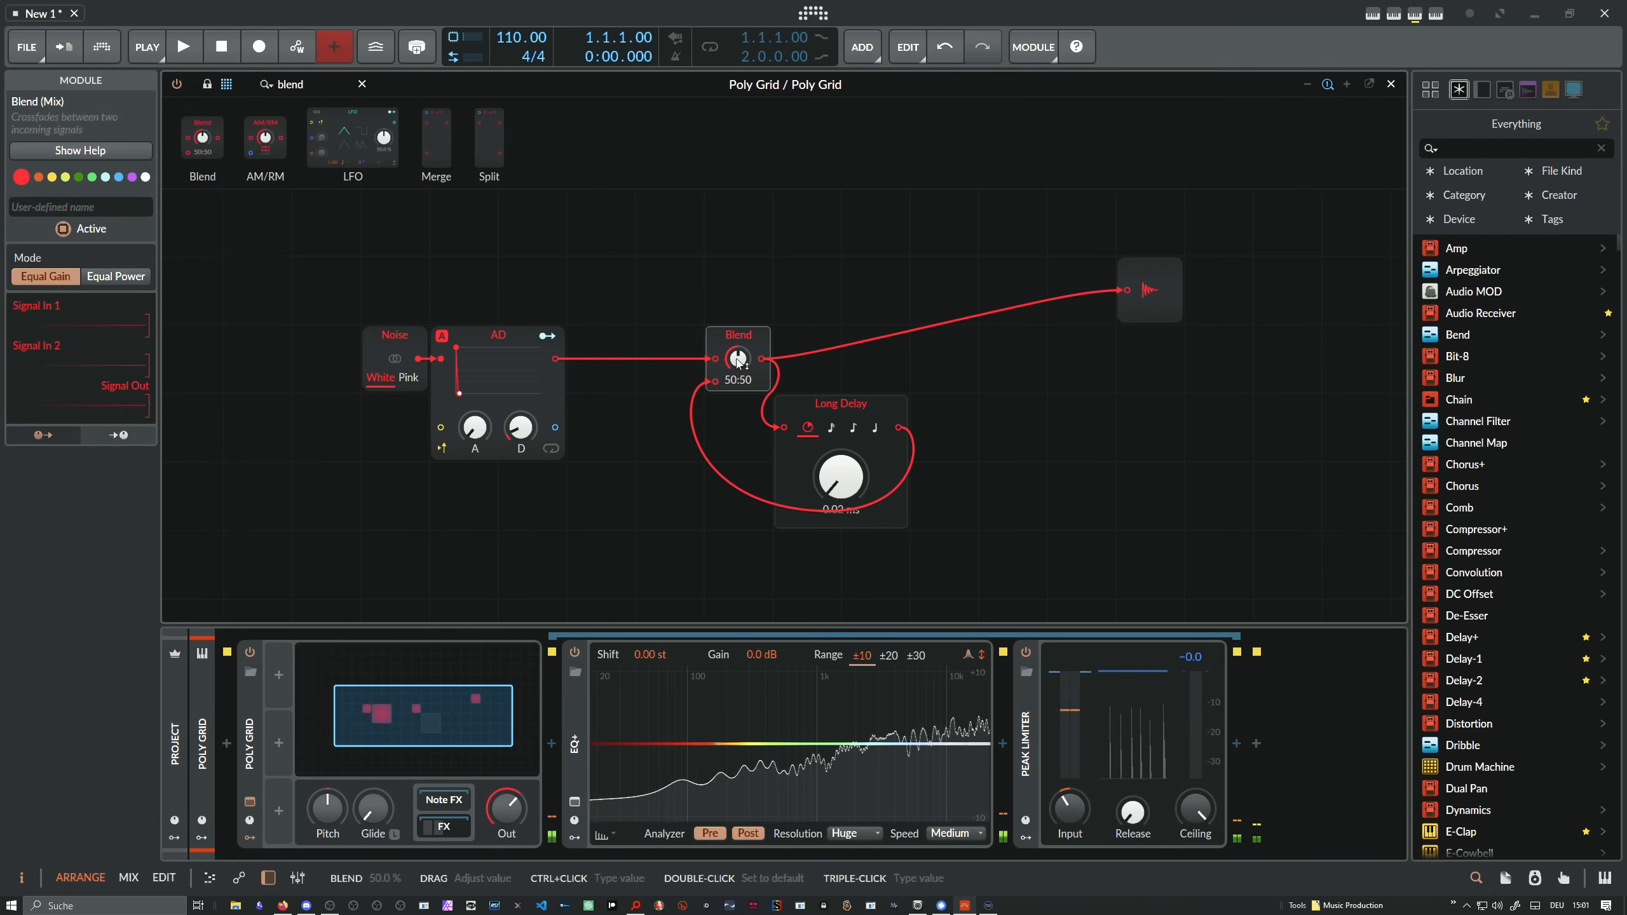
Insert a Gain - dB module at +5.9 dB in the feedback path after the Long Delay and raise the delay time to about 39.7 ms
{"action": "left_click_drag", "start_coordinate": [309, 84], "coordinate": [150, 96]}
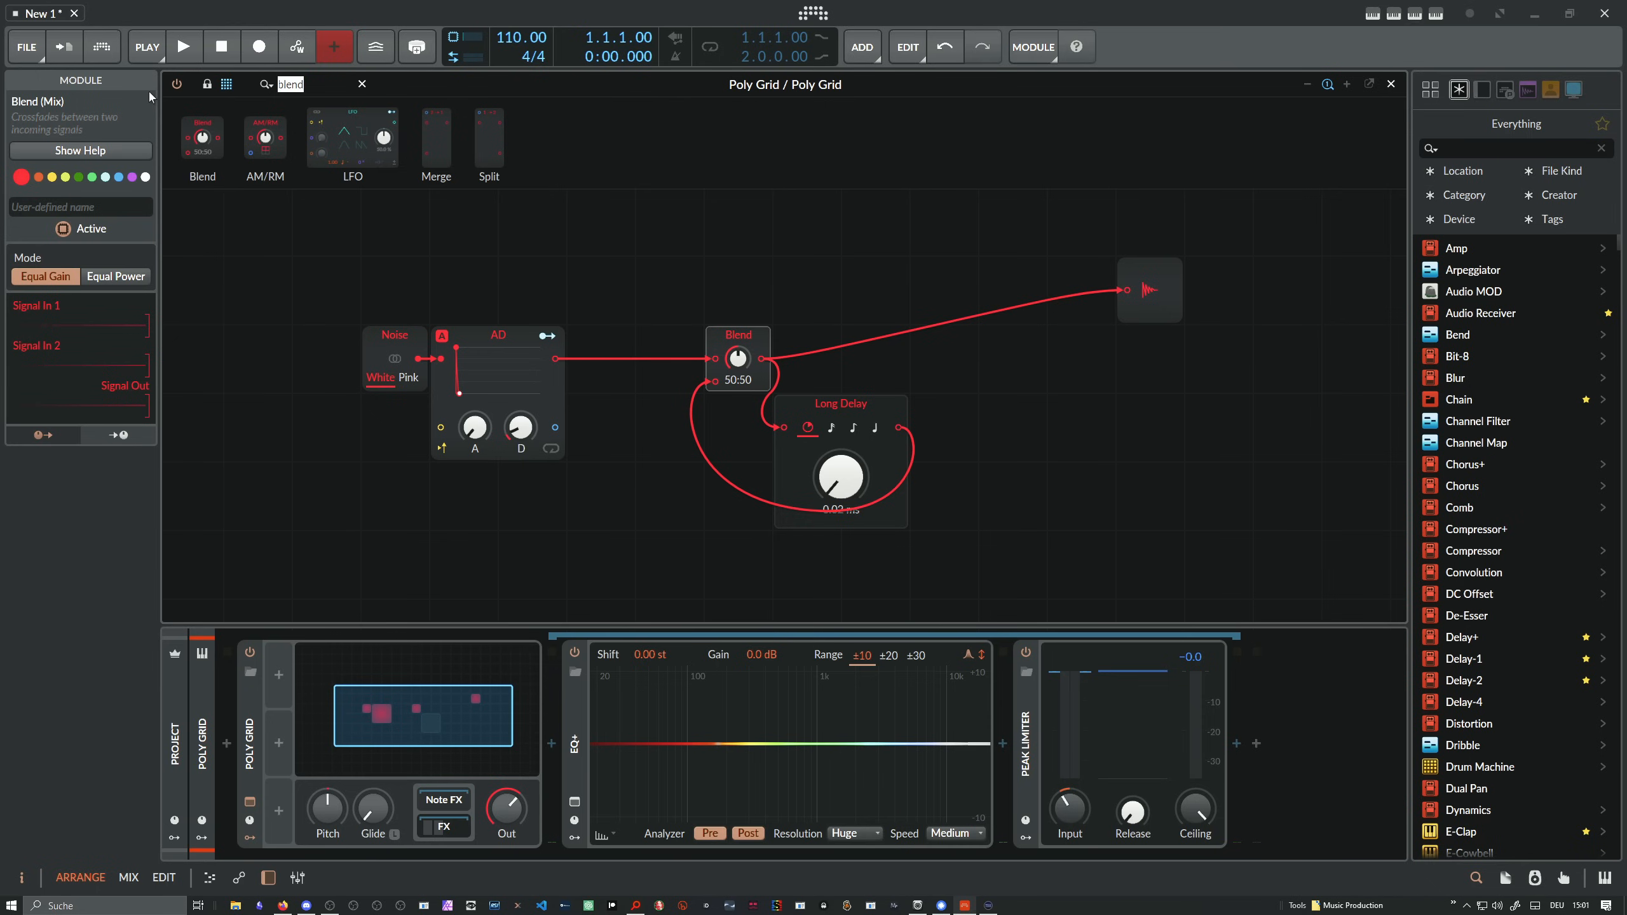
{"action": "type", "text": "gain"}
{"action": "left_click_drag", "start_coordinate": [207, 138], "coordinate": [945, 406]}
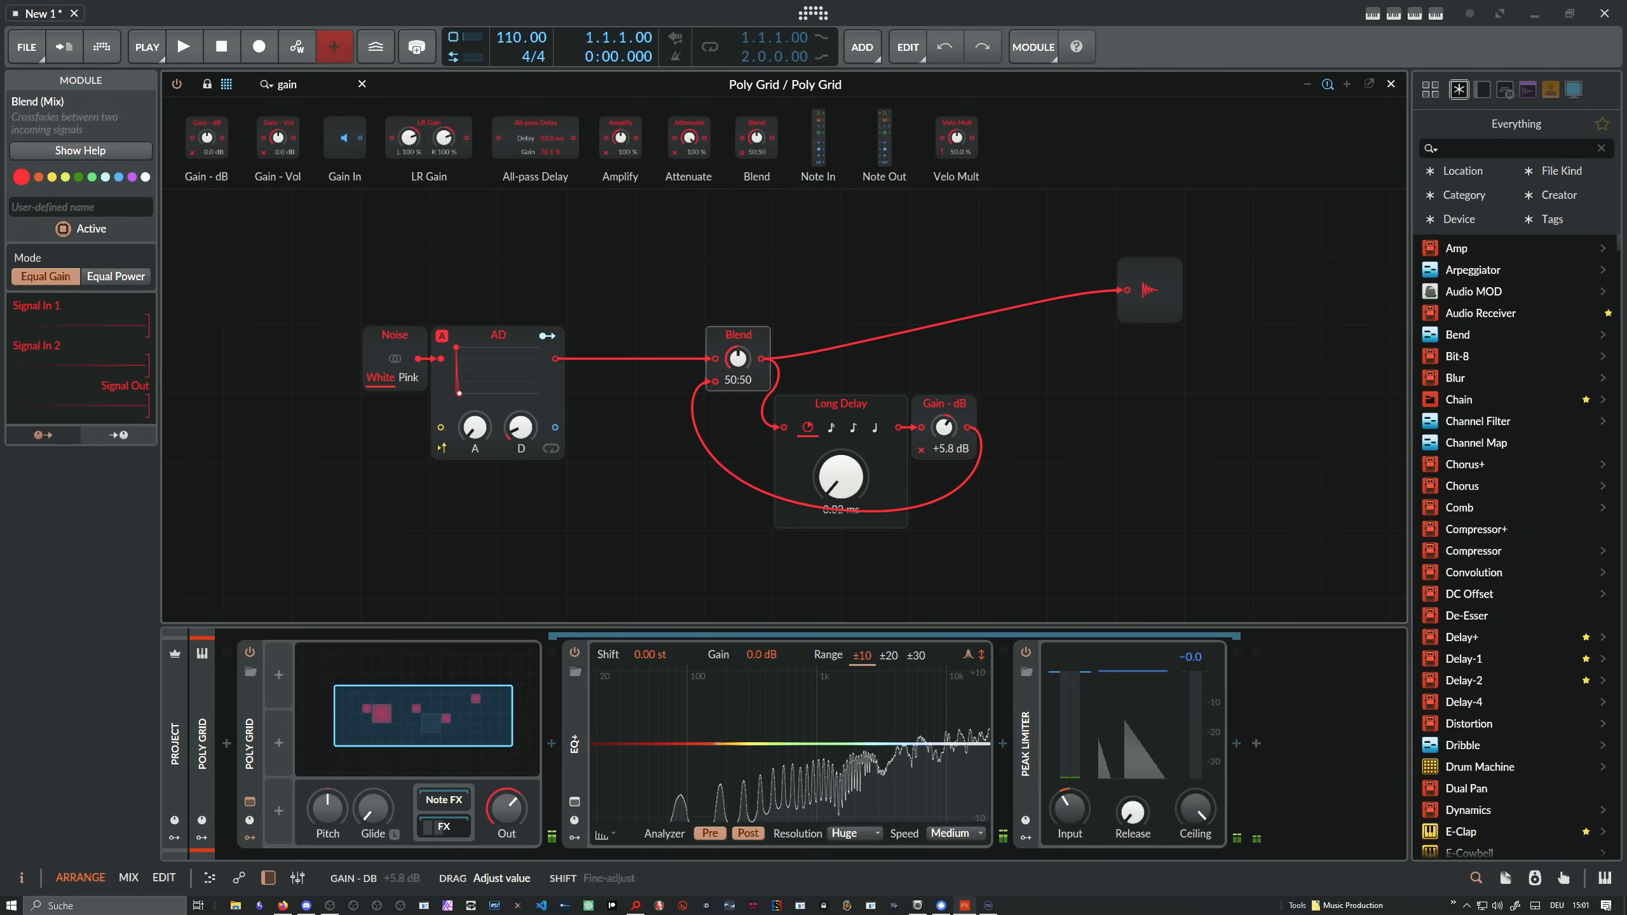
{"action": "left_click_drag", "start_coordinate": [946, 406], "coordinate": [946, 405]}
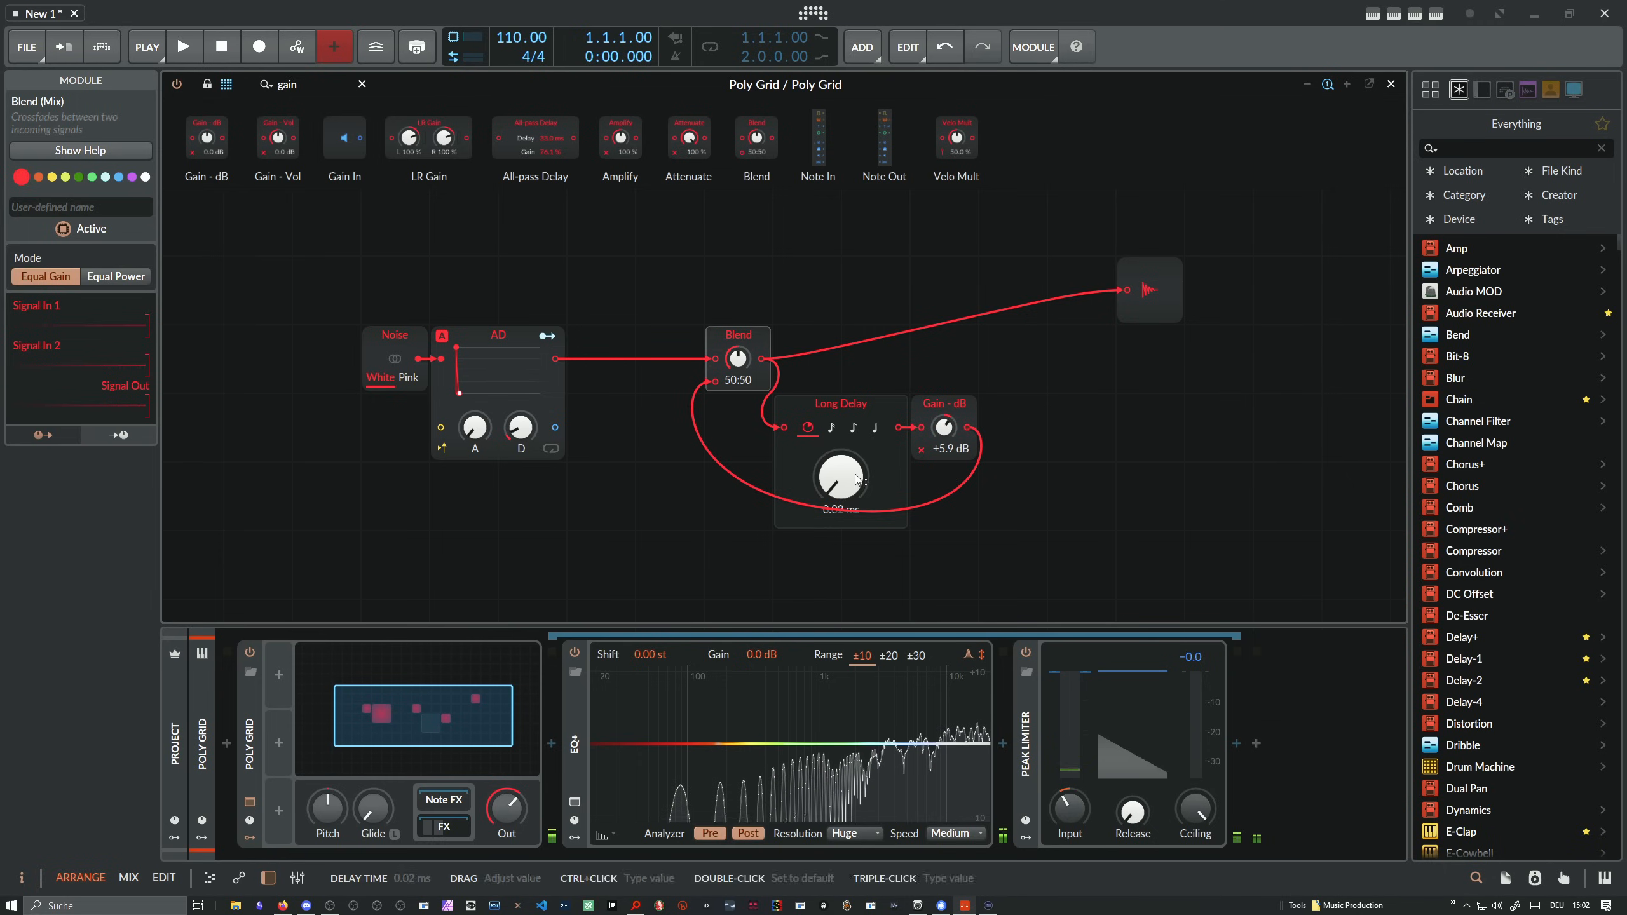
{"action": "left_click_drag", "start_coordinate": [841, 477], "coordinate": [840, 474]}
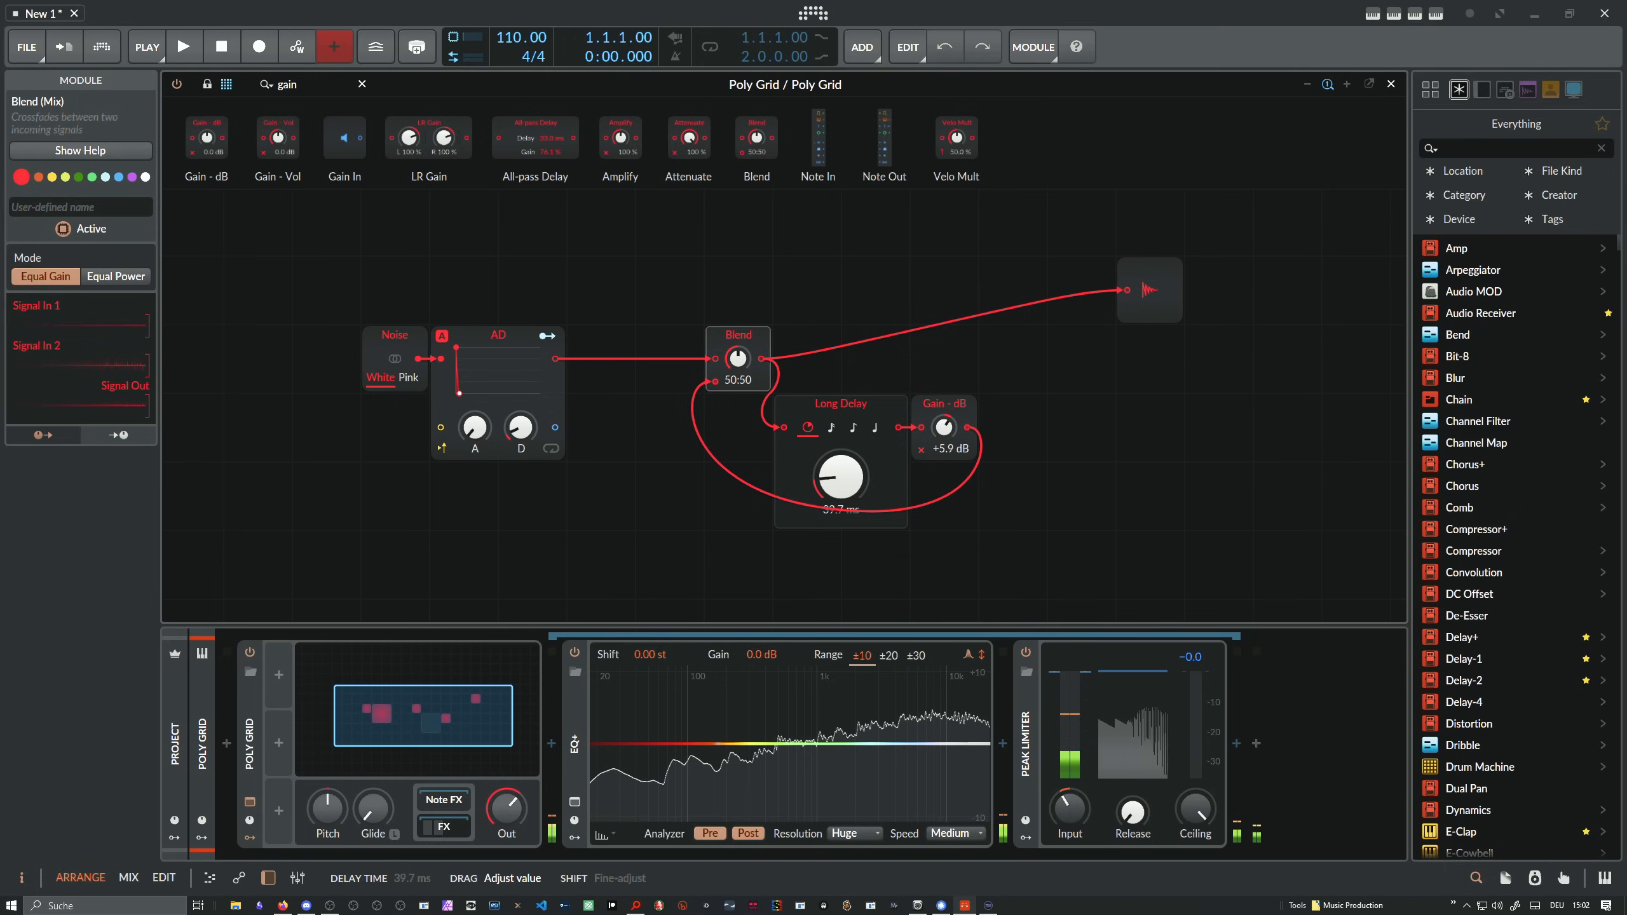
Raise the Poly Grid output level and retune the feedback loop to a 0.02 ms Long Delay and +5.3 dB gain
{"action": "left_click_drag", "start_coordinate": [841, 477], "coordinate": [841, 467]}
{"action": "left_click_drag", "start_coordinate": [506, 789], "coordinate": [506, 770]}
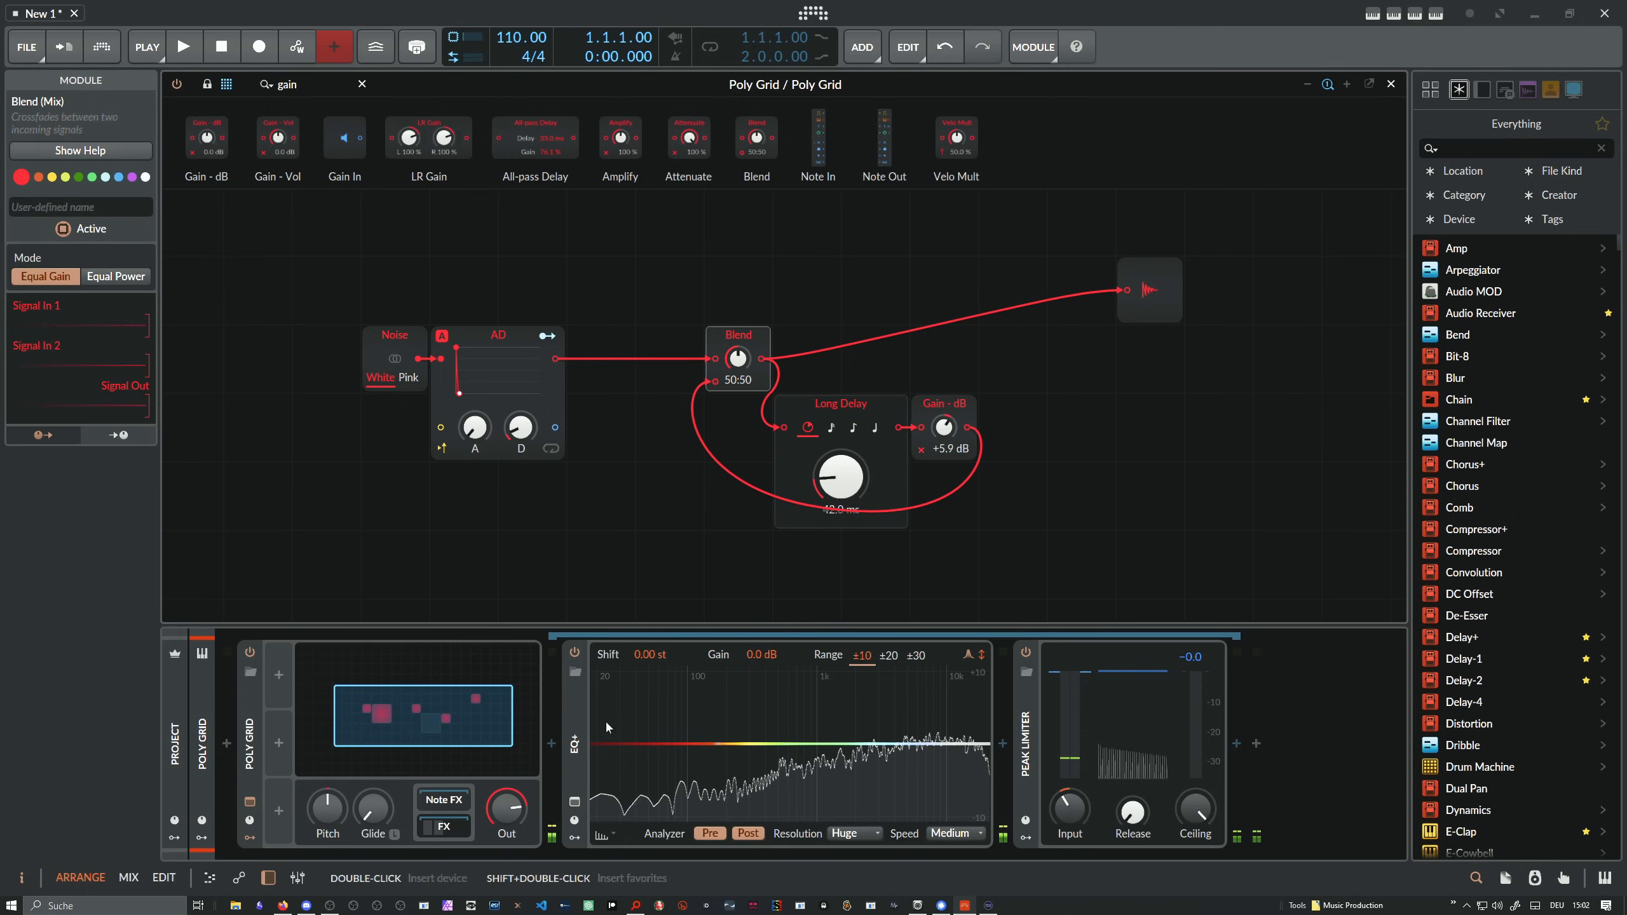
{"action": "left_click_drag", "start_coordinate": [841, 477], "coordinate": [841, 513]}
{"action": "left_click_drag", "start_coordinate": [945, 427], "coordinate": [944, 433]}
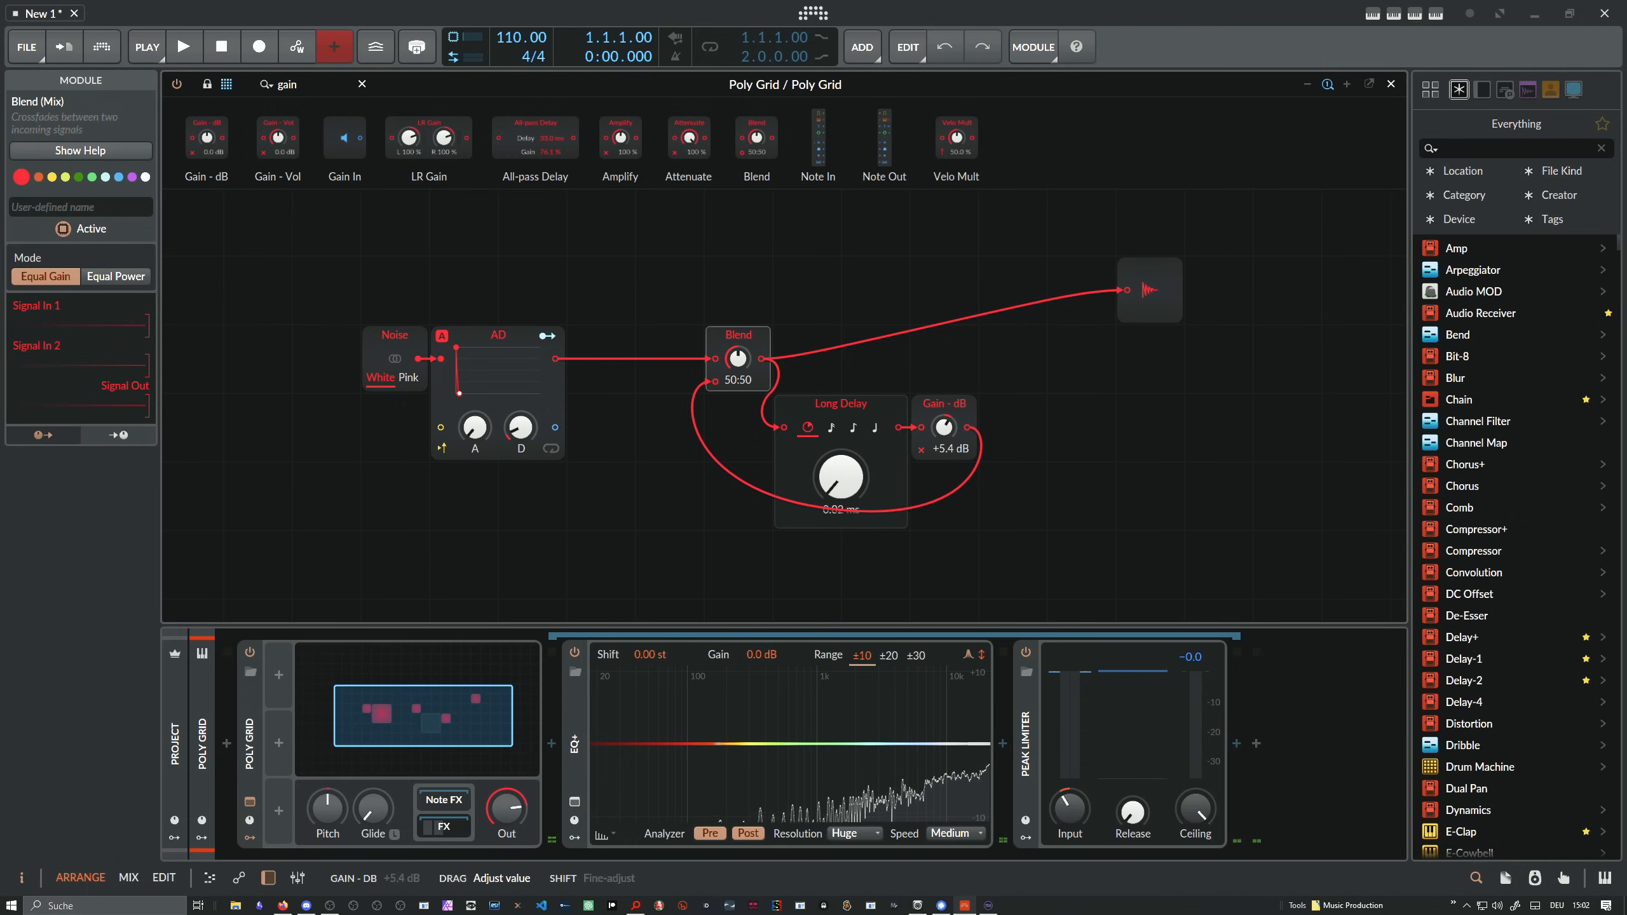
{"action": "left_click", "coordinate": [861, 442]}
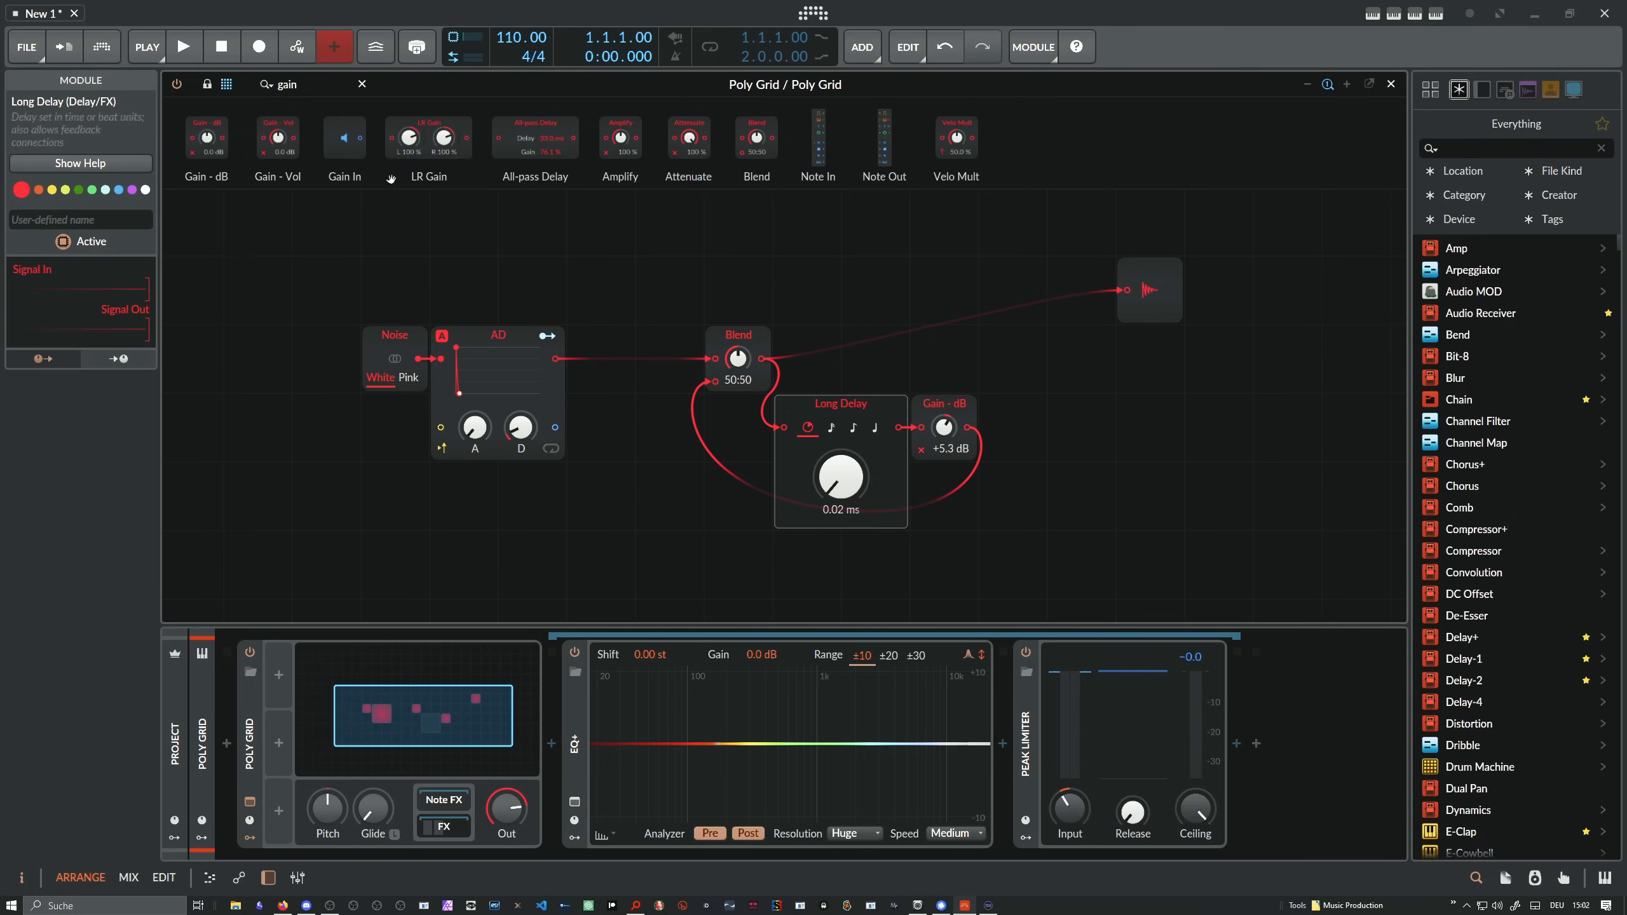
Check the sample rate and block size in the audio settings
{"action": "left_click", "coordinate": [101, 47]}
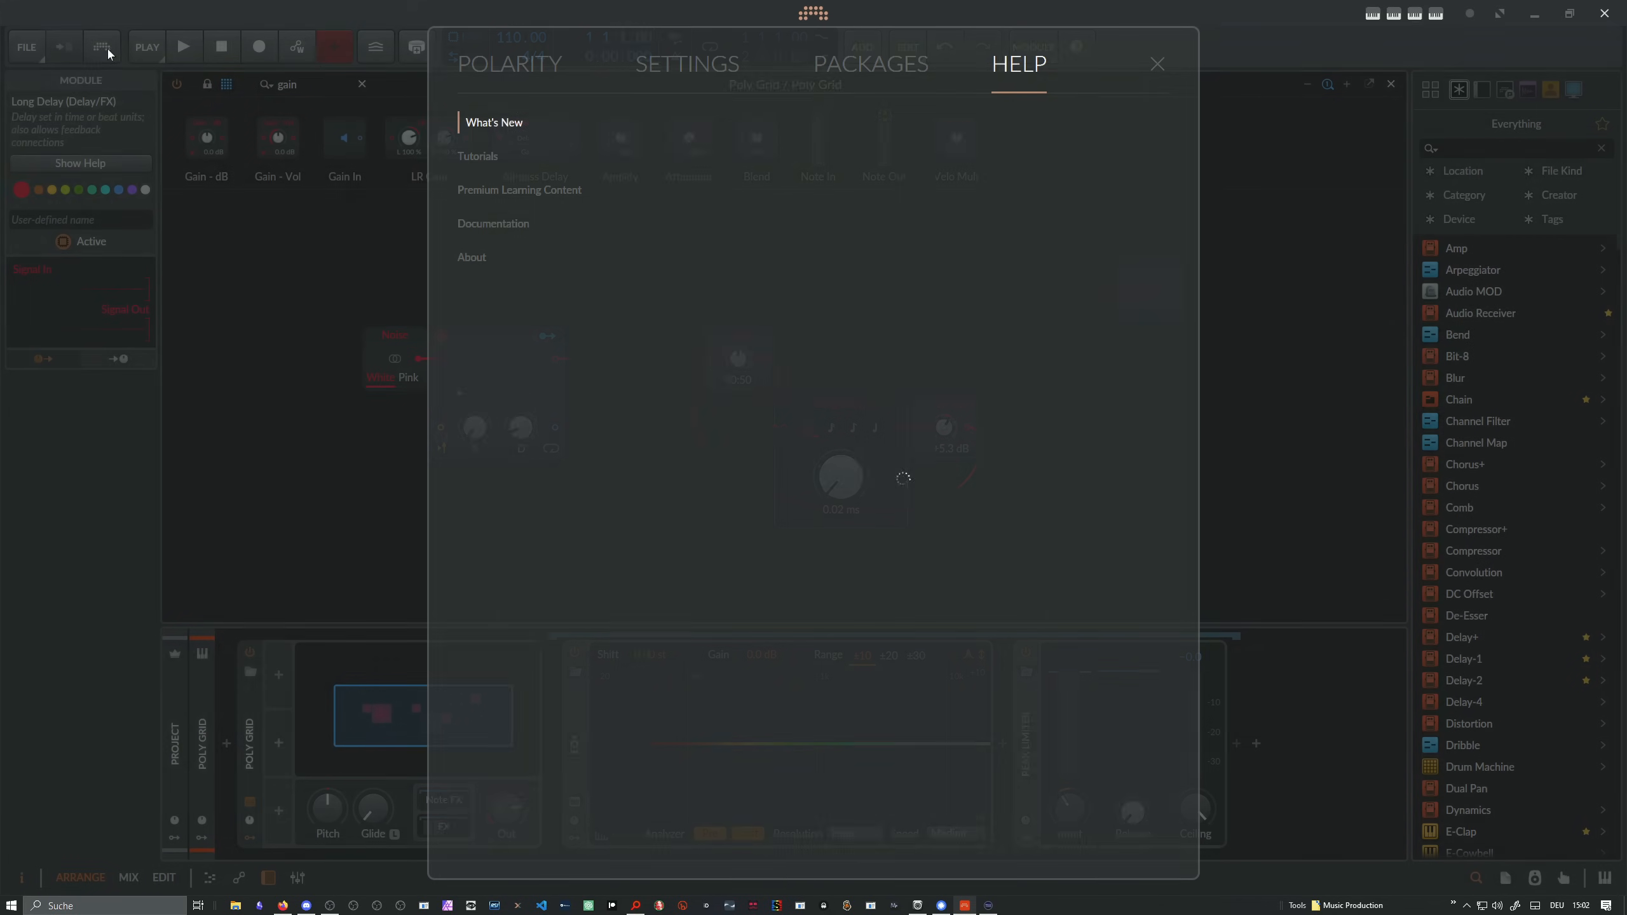
{"action": "left_click", "coordinate": [654, 69]}
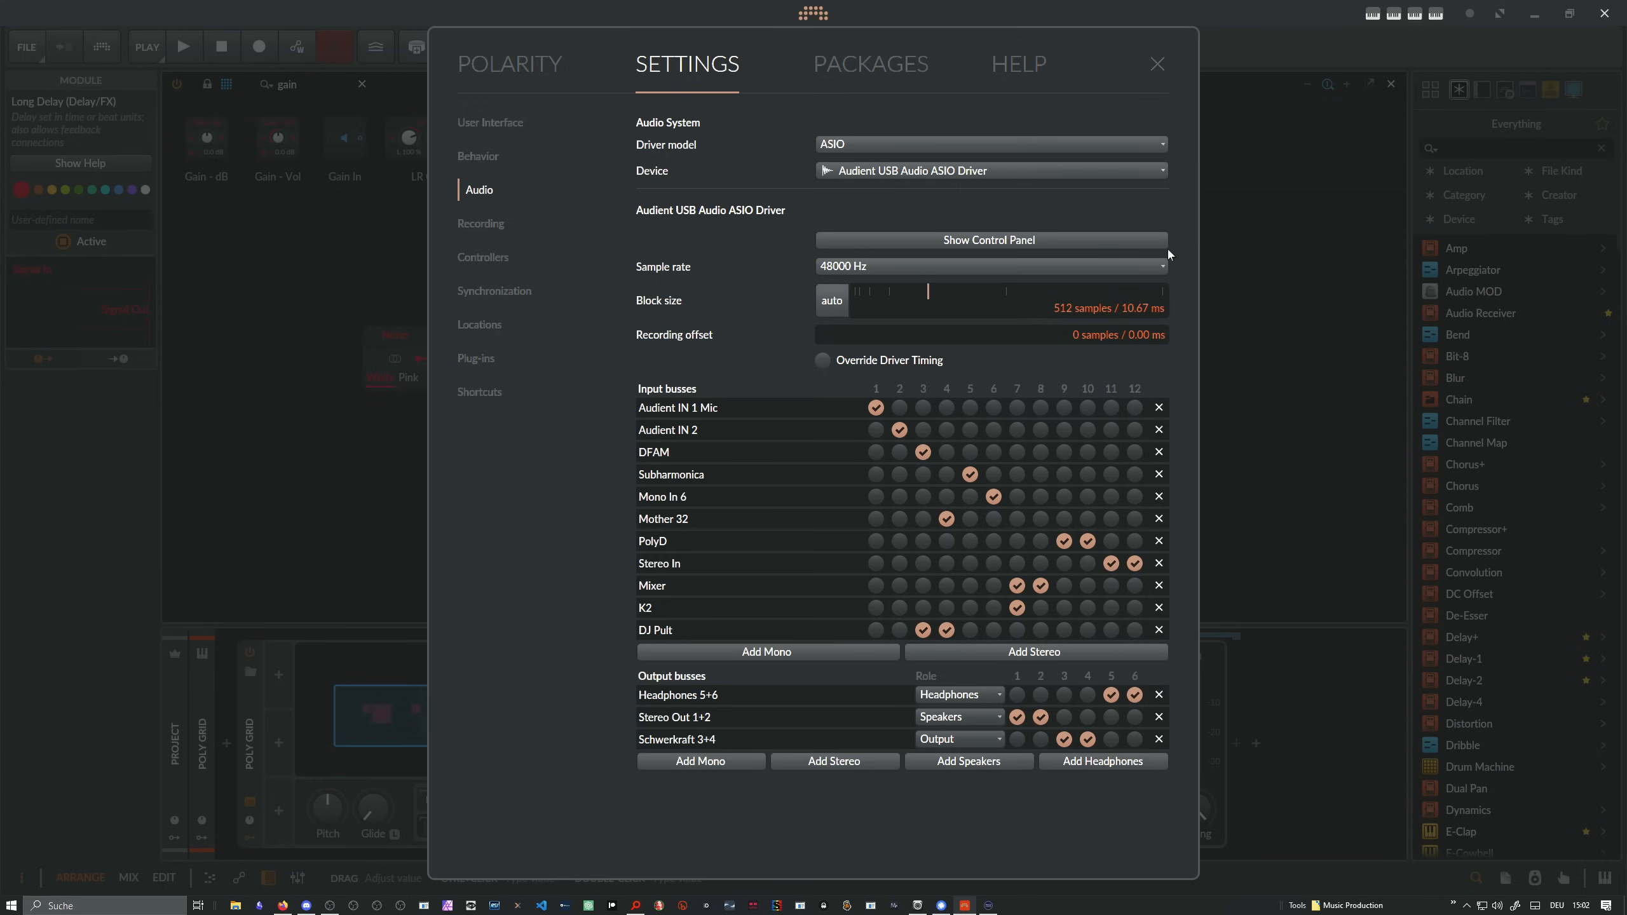
{"action": "left_click", "coordinate": [1157, 66]}
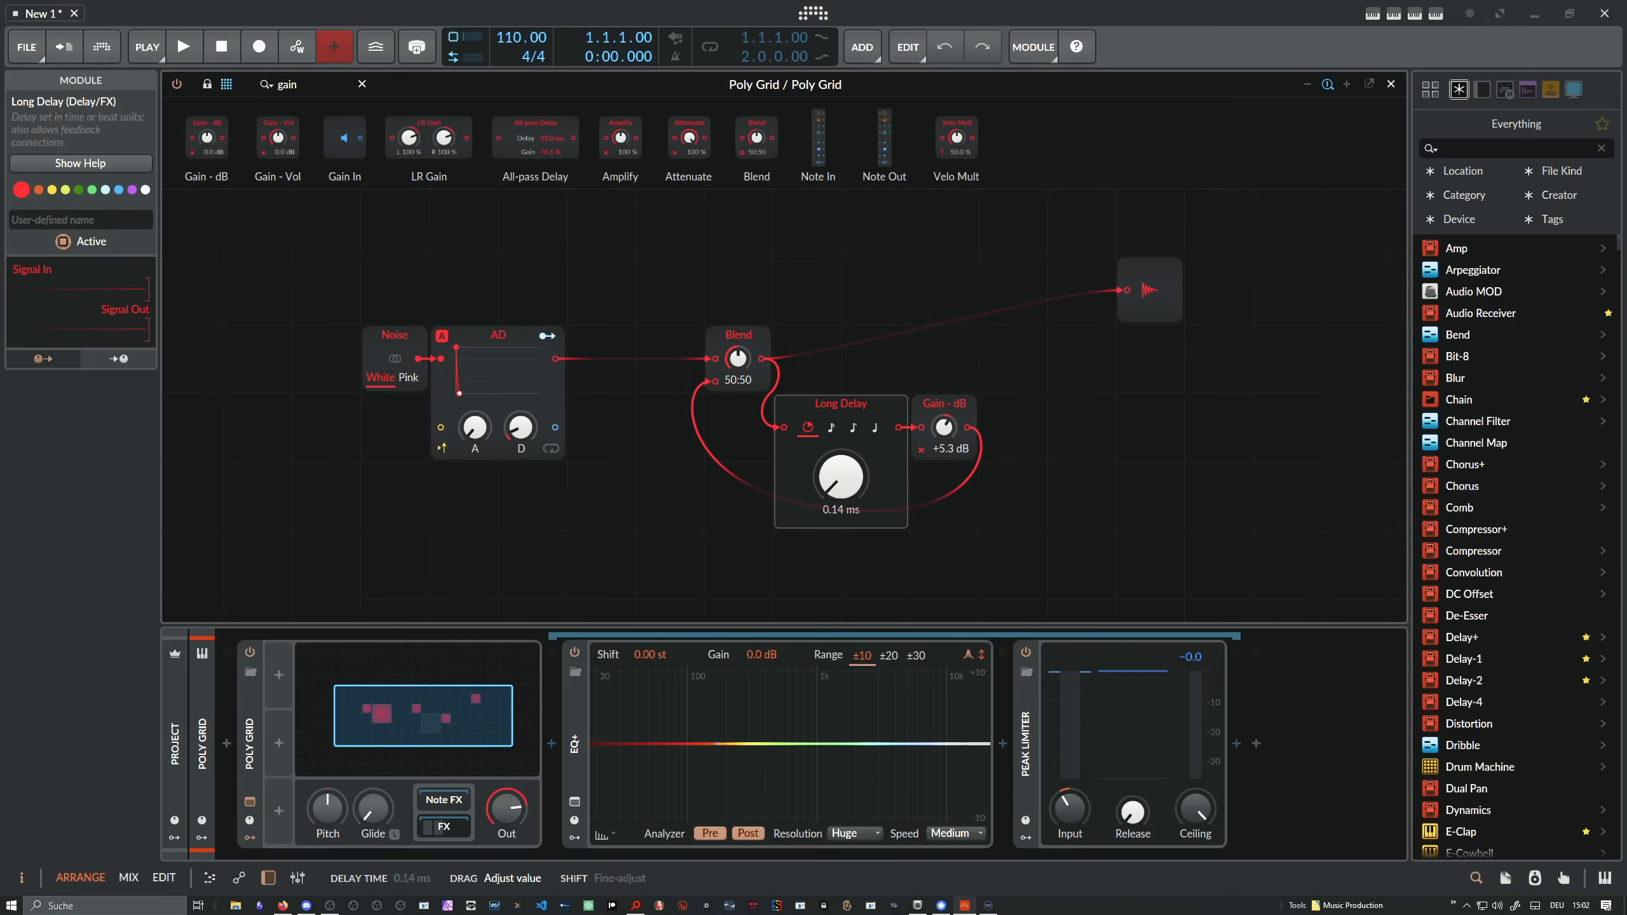
Try Long Delay times of 12.0 ms and 24.0 ms, rechecking the audio block size in between
{"action": "left_click_drag", "start_coordinate": [841, 477], "coordinate": [841, 450]}
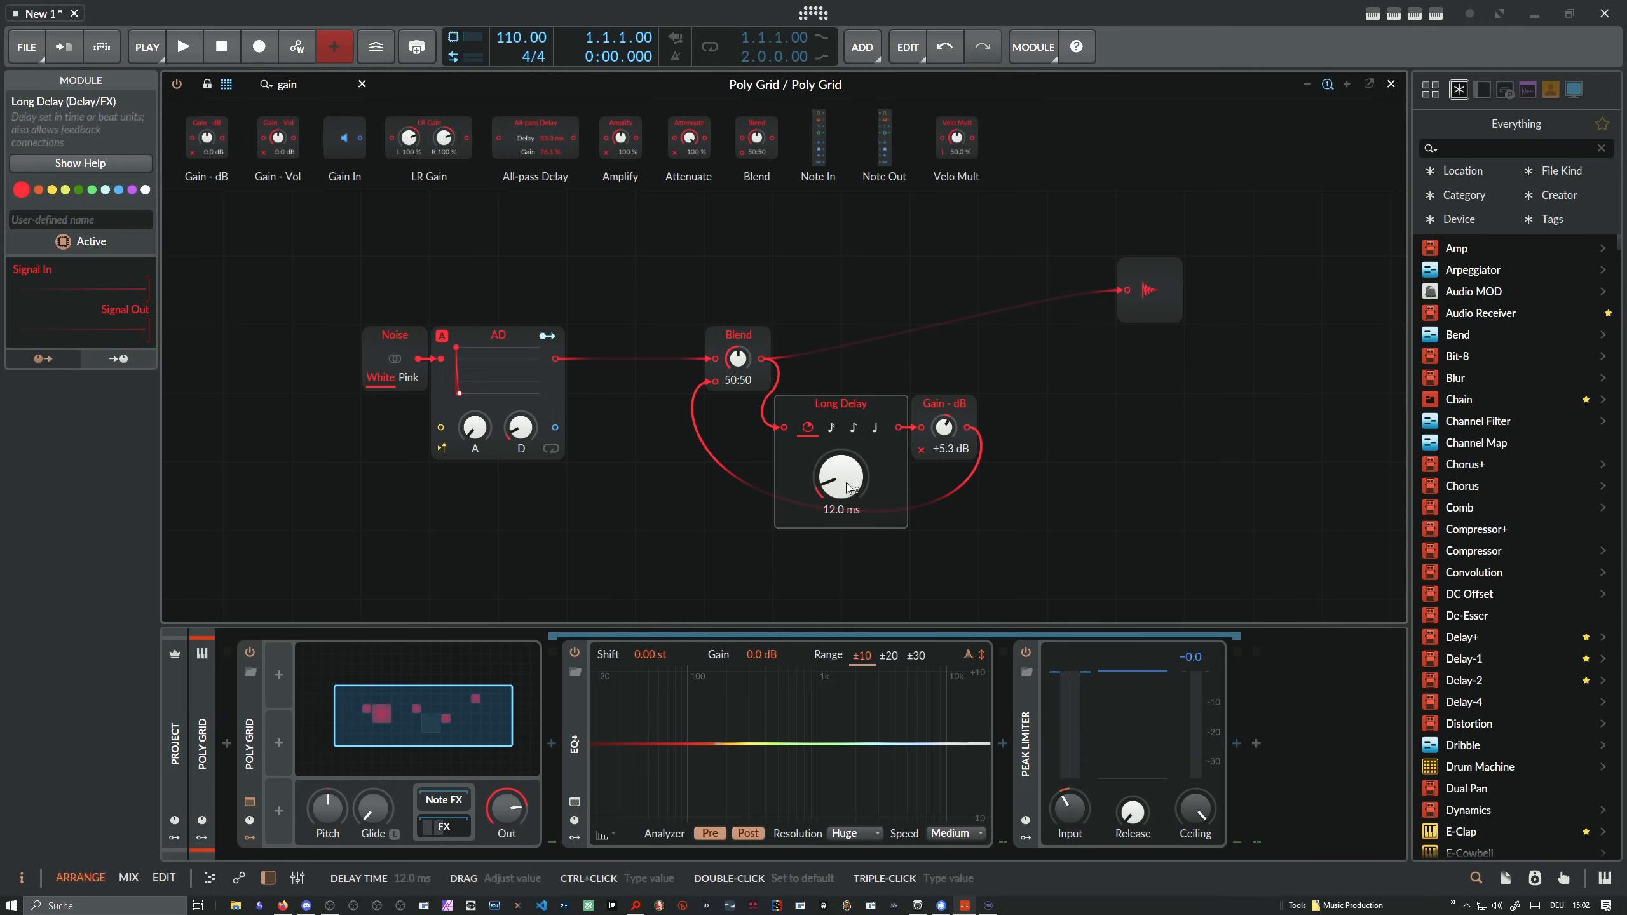
{"action": "key", "text": "ctrl+comma"}
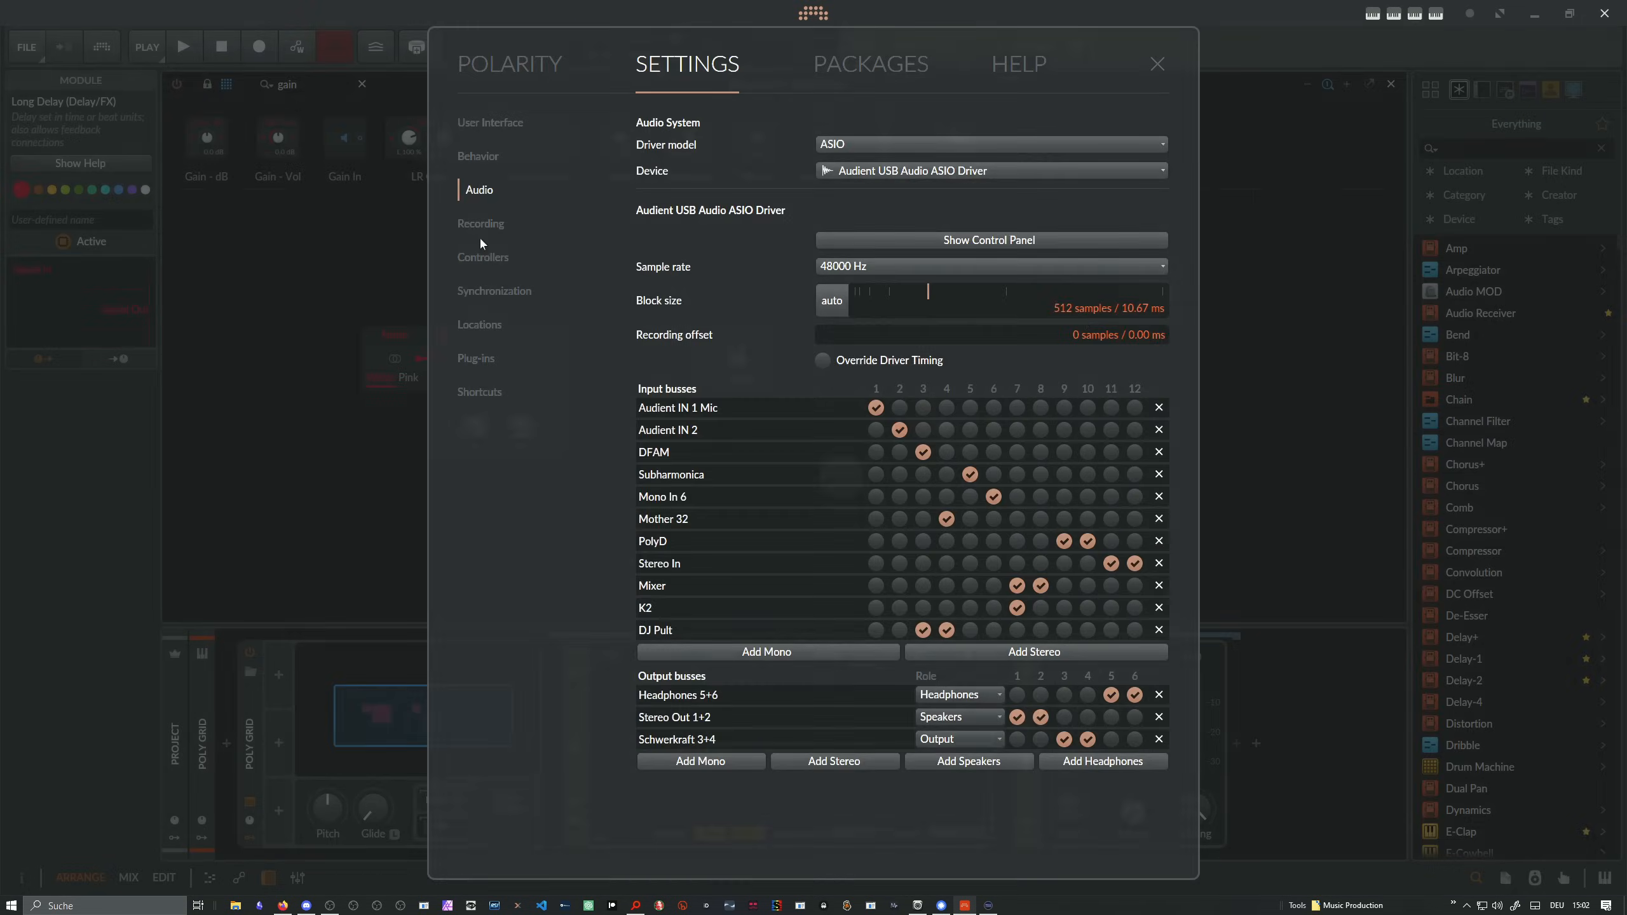
{"action": "left_click", "coordinate": [1157, 64]}
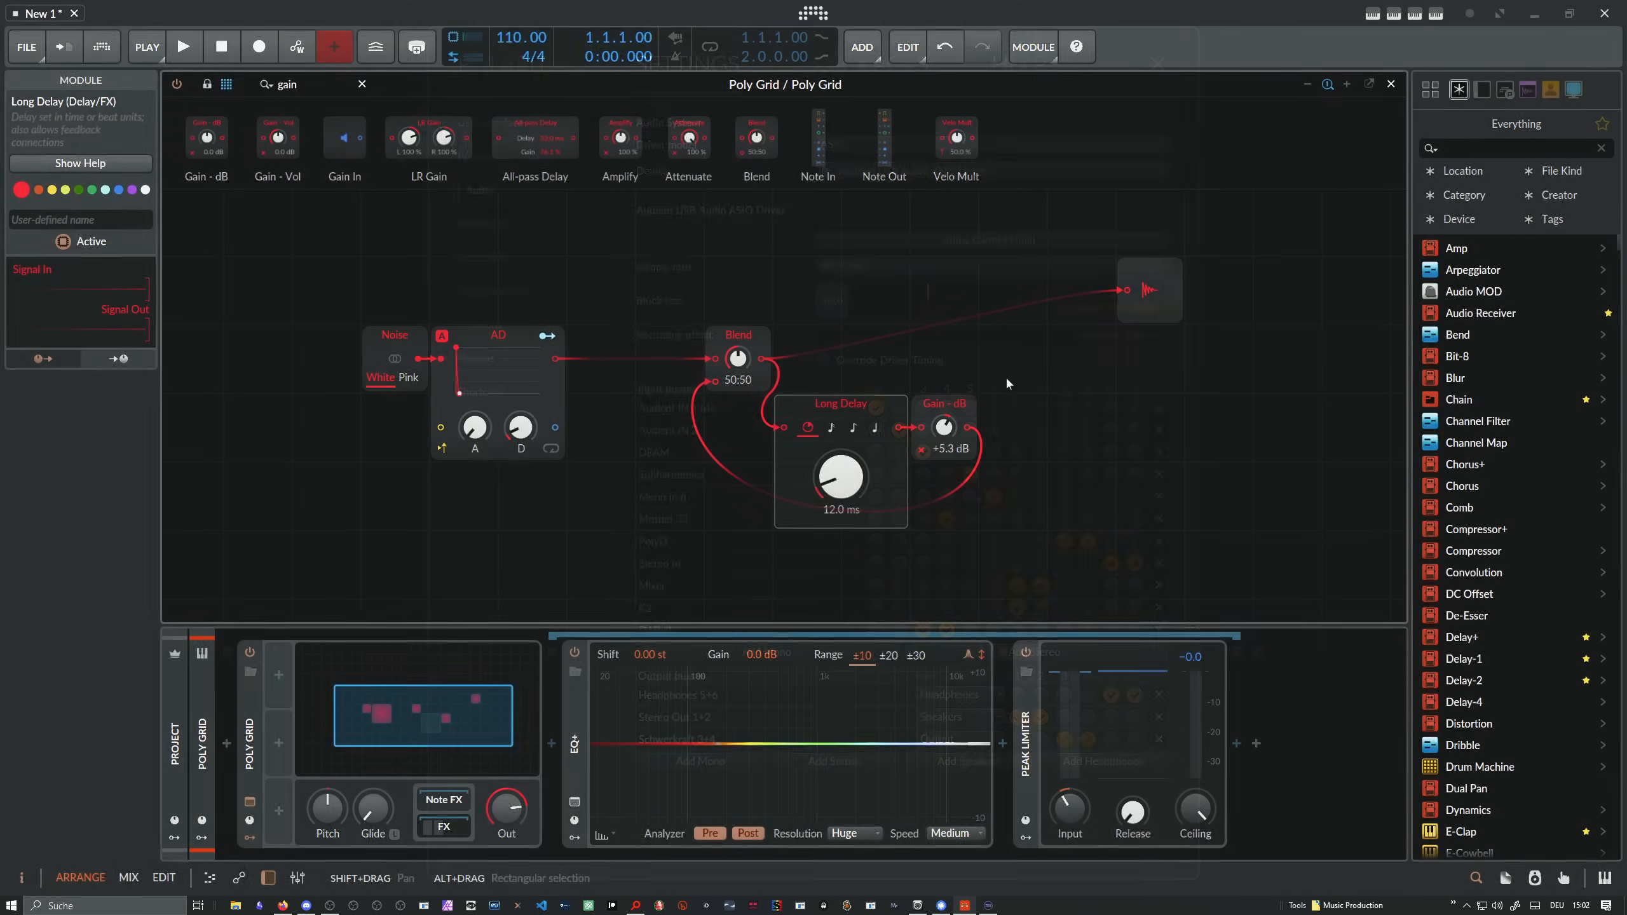
{"action": "left_click_drag", "start_coordinate": [841, 477], "coordinate": [841, 487]}
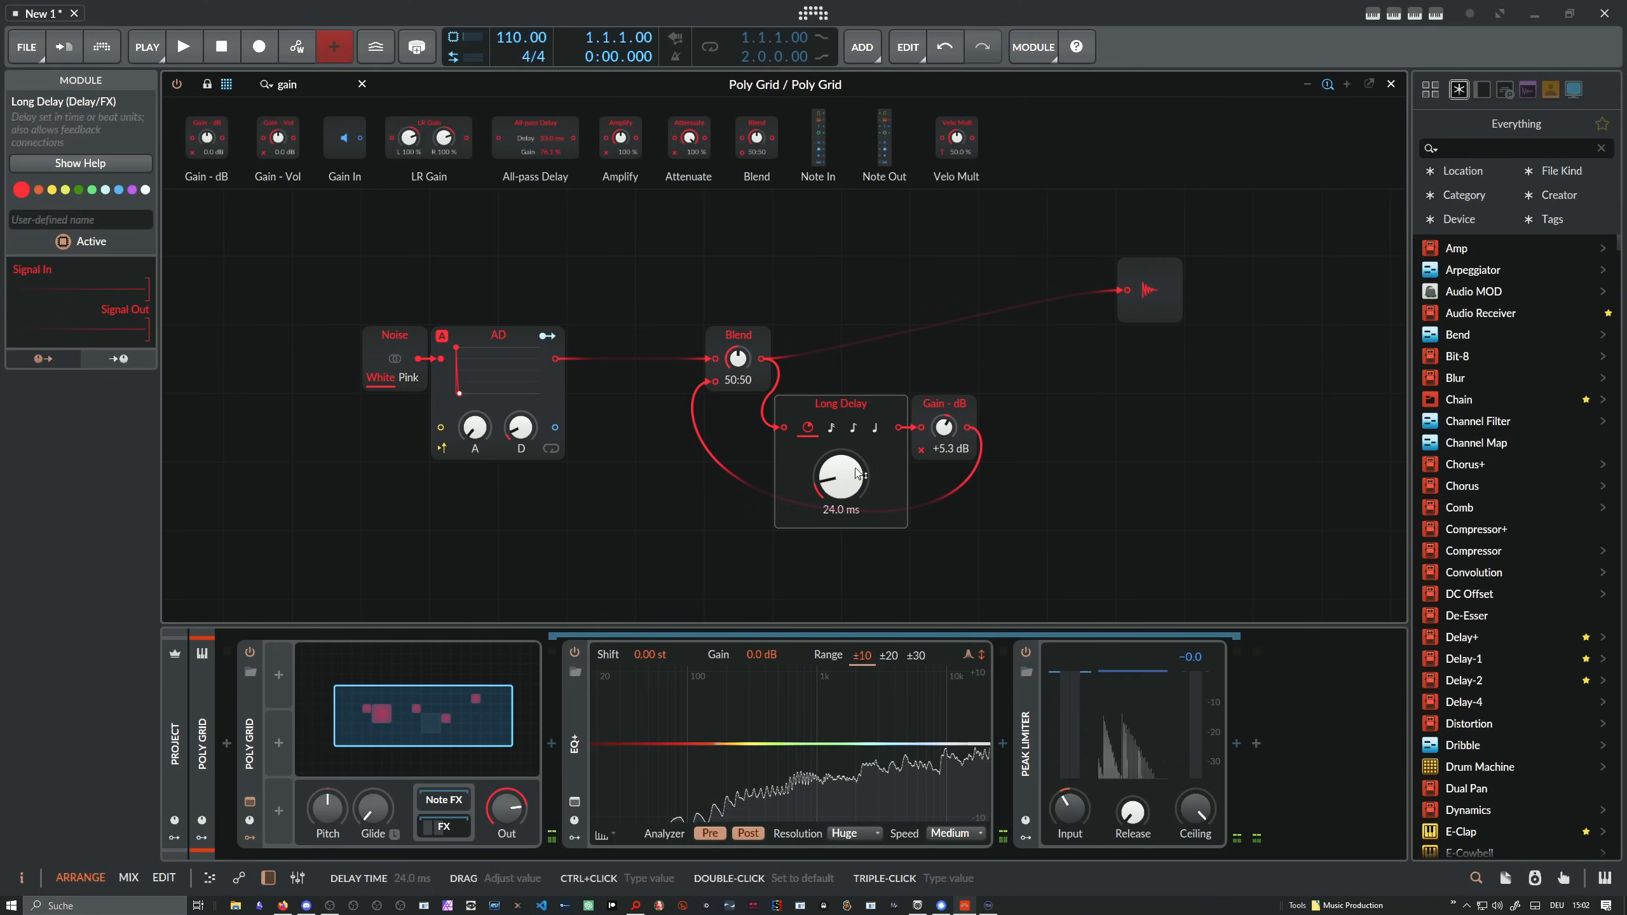
Set the audio block size to 32 samples and apply the change
{"action": "key", "text": "ctrl+comma"}
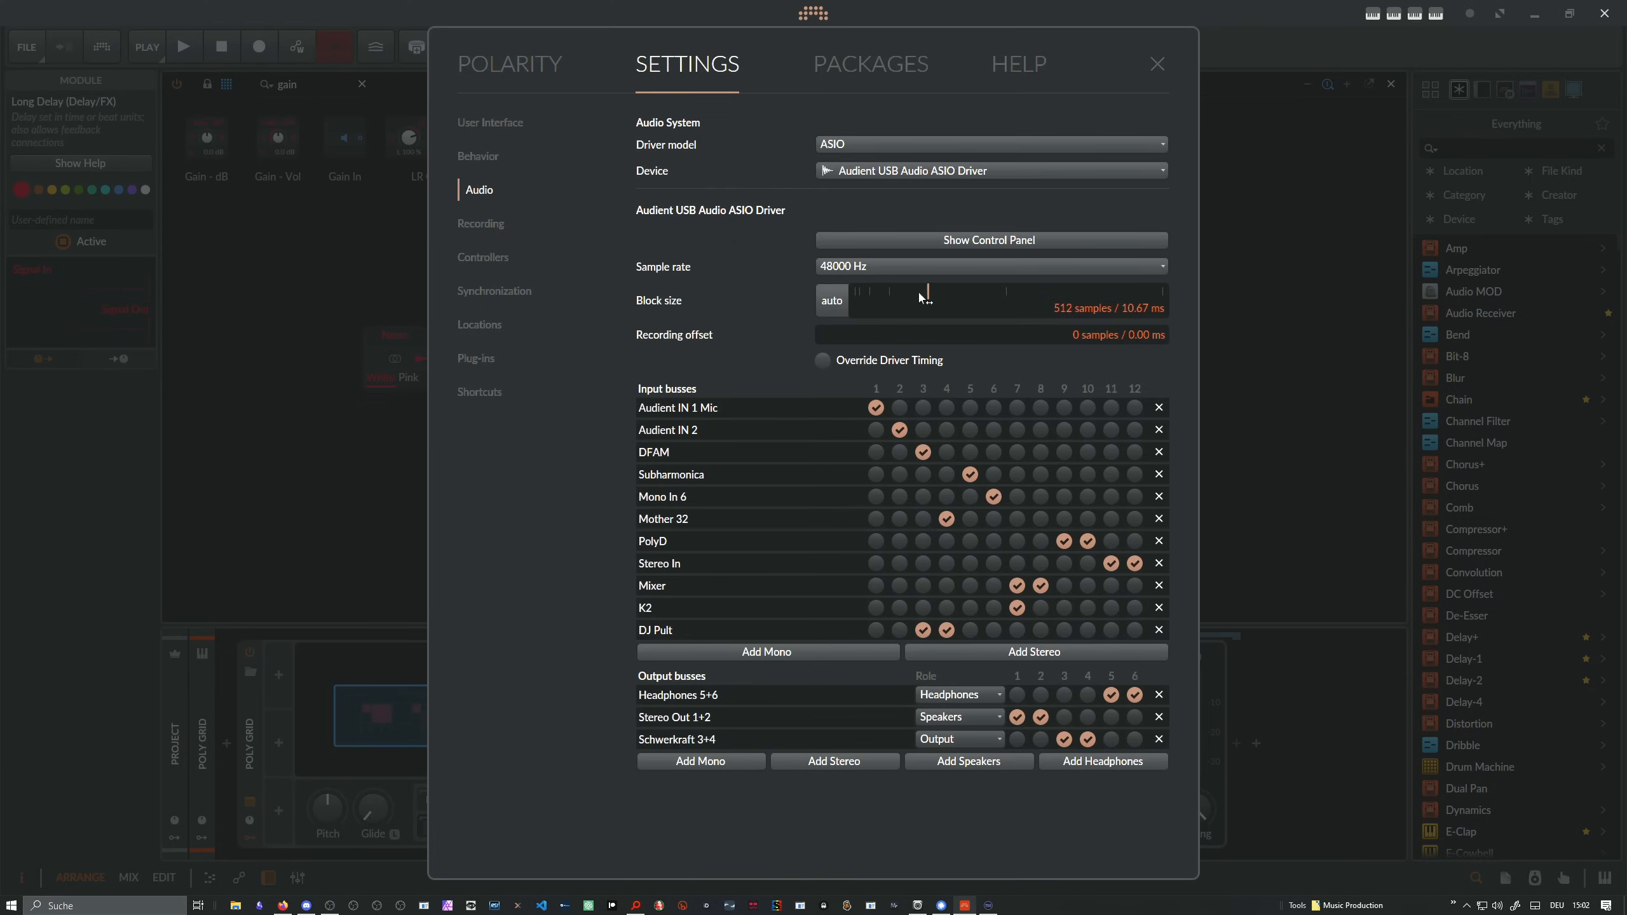
{"action": "left_click_drag", "start_coordinate": [921, 296], "coordinate": [862, 299]}
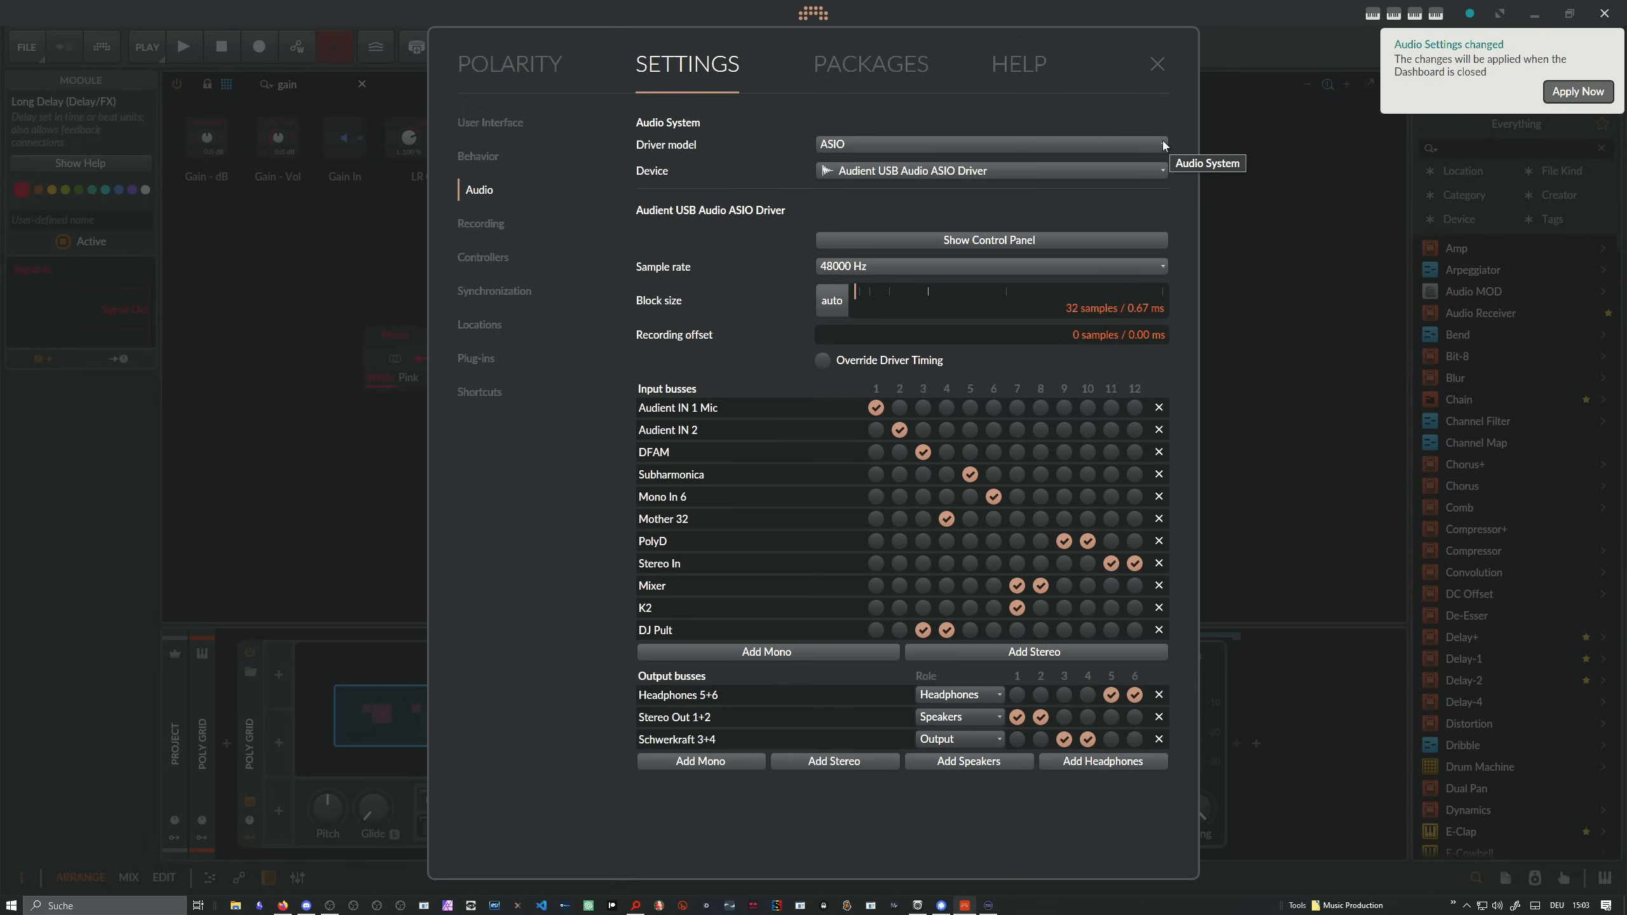
{"action": "left_click", "coordinate": [1158, 65]}
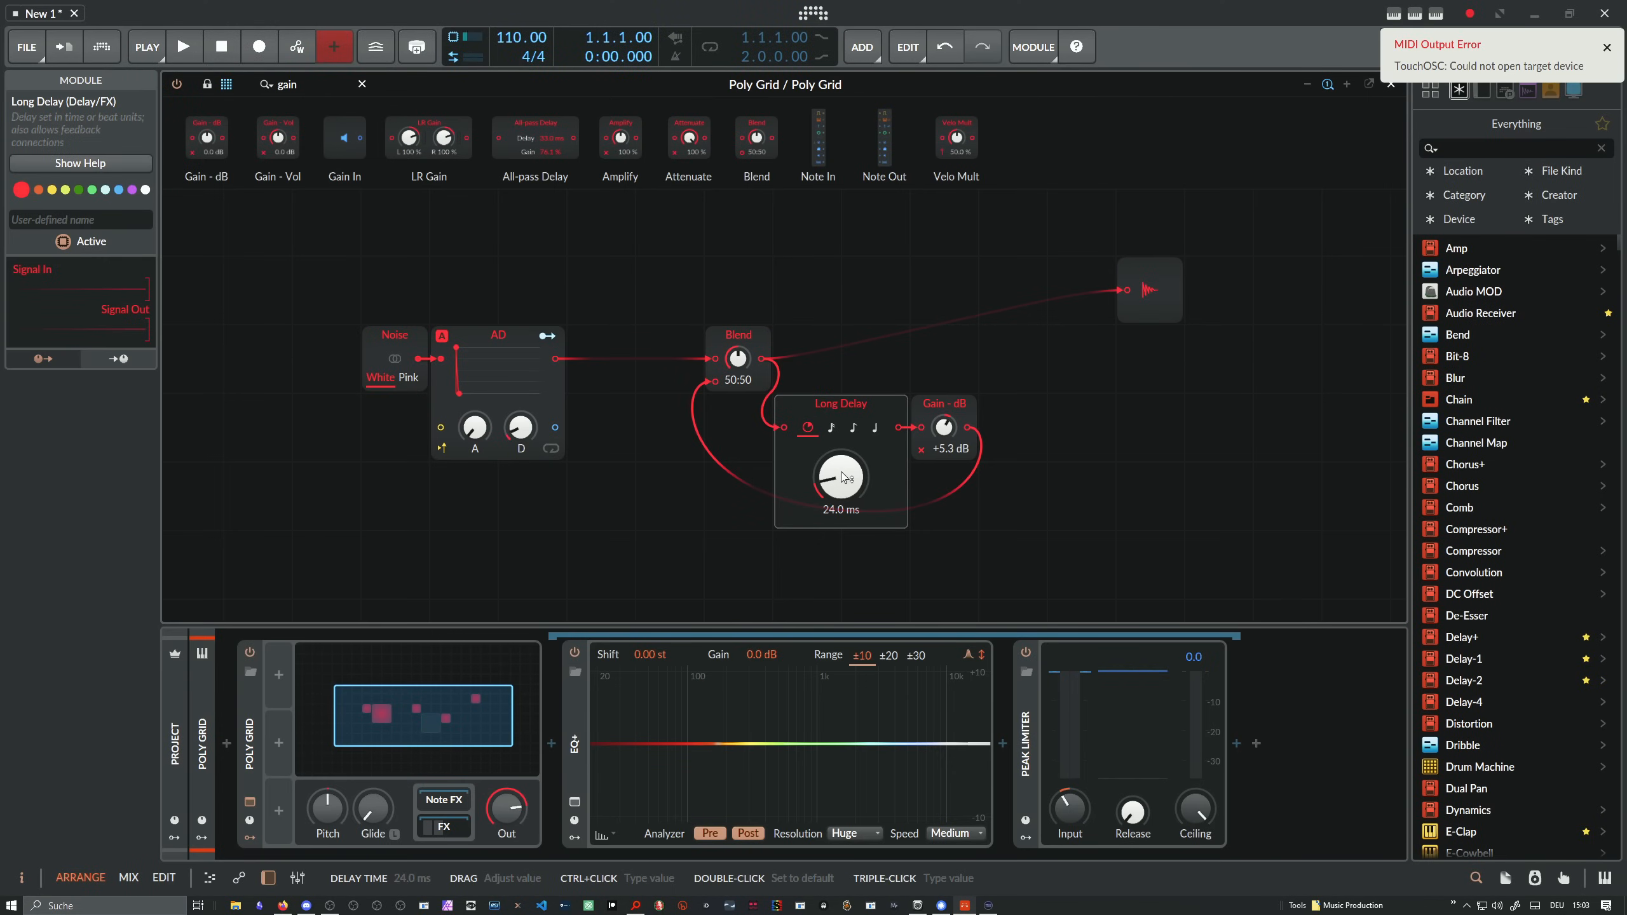
Lower the Long Delay time to 0.92 ms and raise the feedback gain to +5.6 dB
{"action": "left_click_drag", "start_coordinate": [844, 480], "coordinate": [834, 507]}
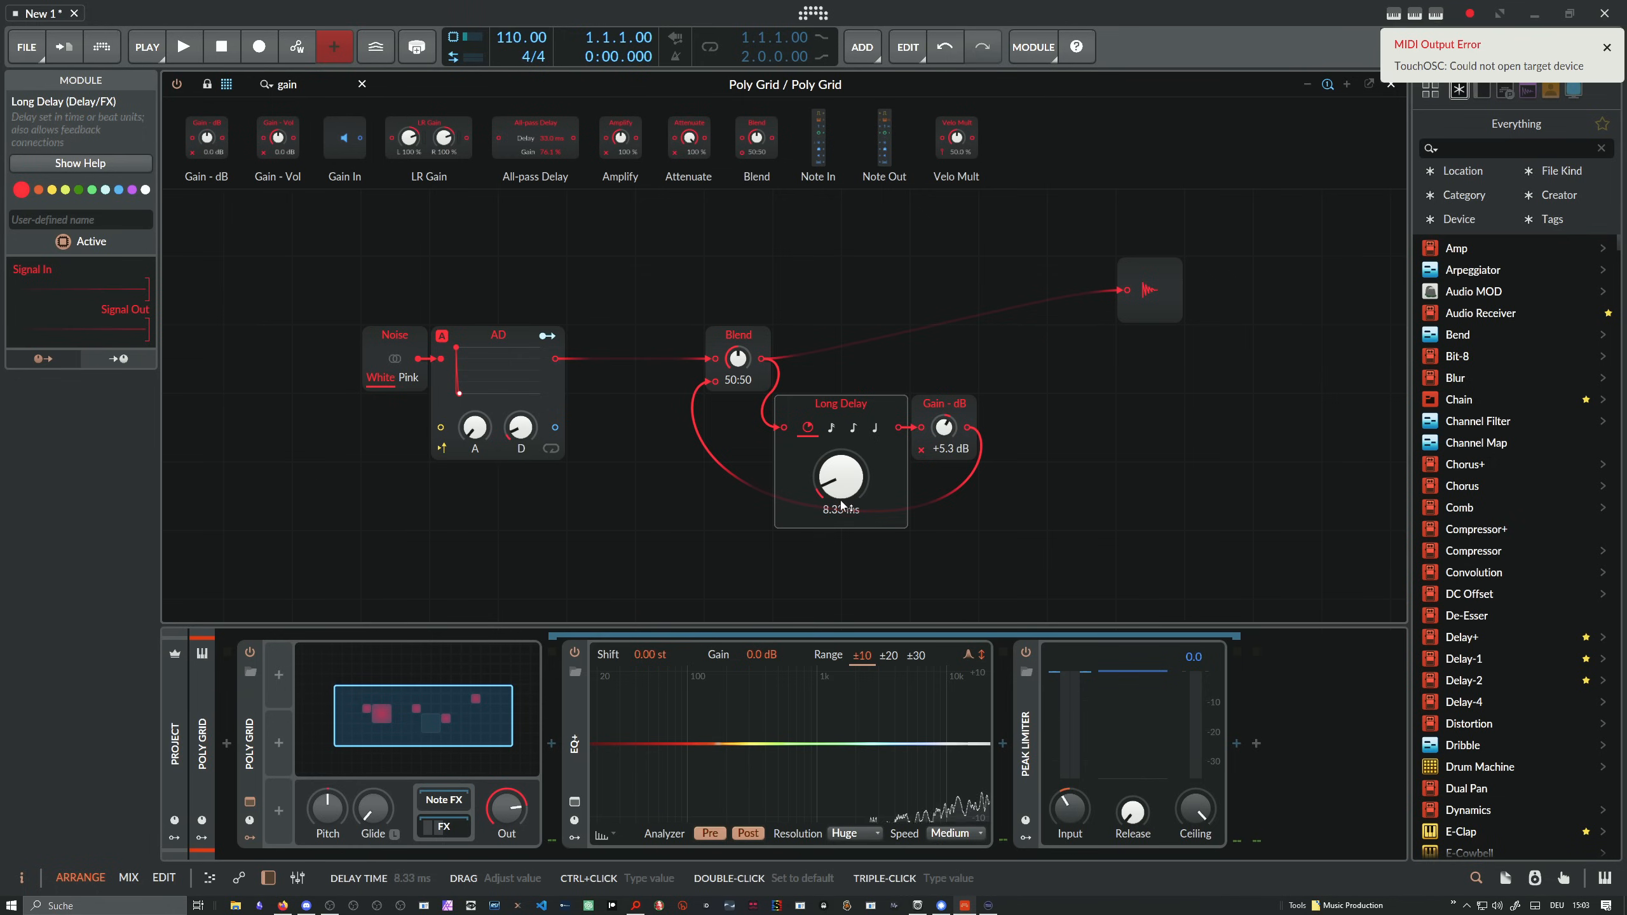
{"action": "left_click_drag", "start_coordinate": [844, 492], "coordinate": [843, 511]}
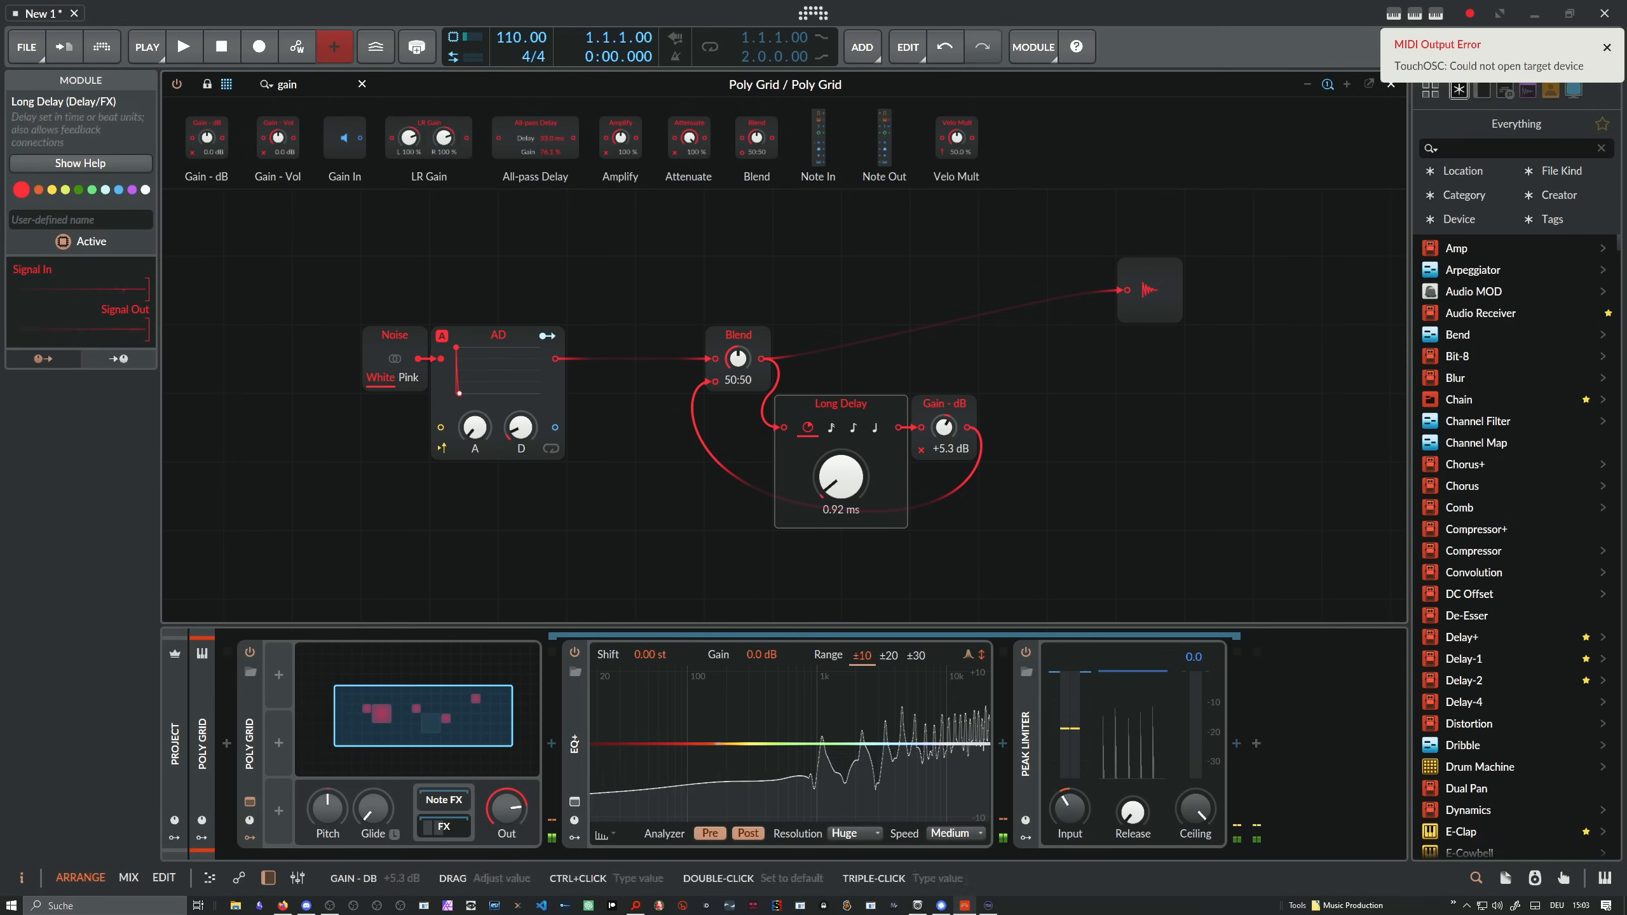
{"action": "left_click_drag", "start_coordinate": [945, 429], "coordinate": [944, 427]}
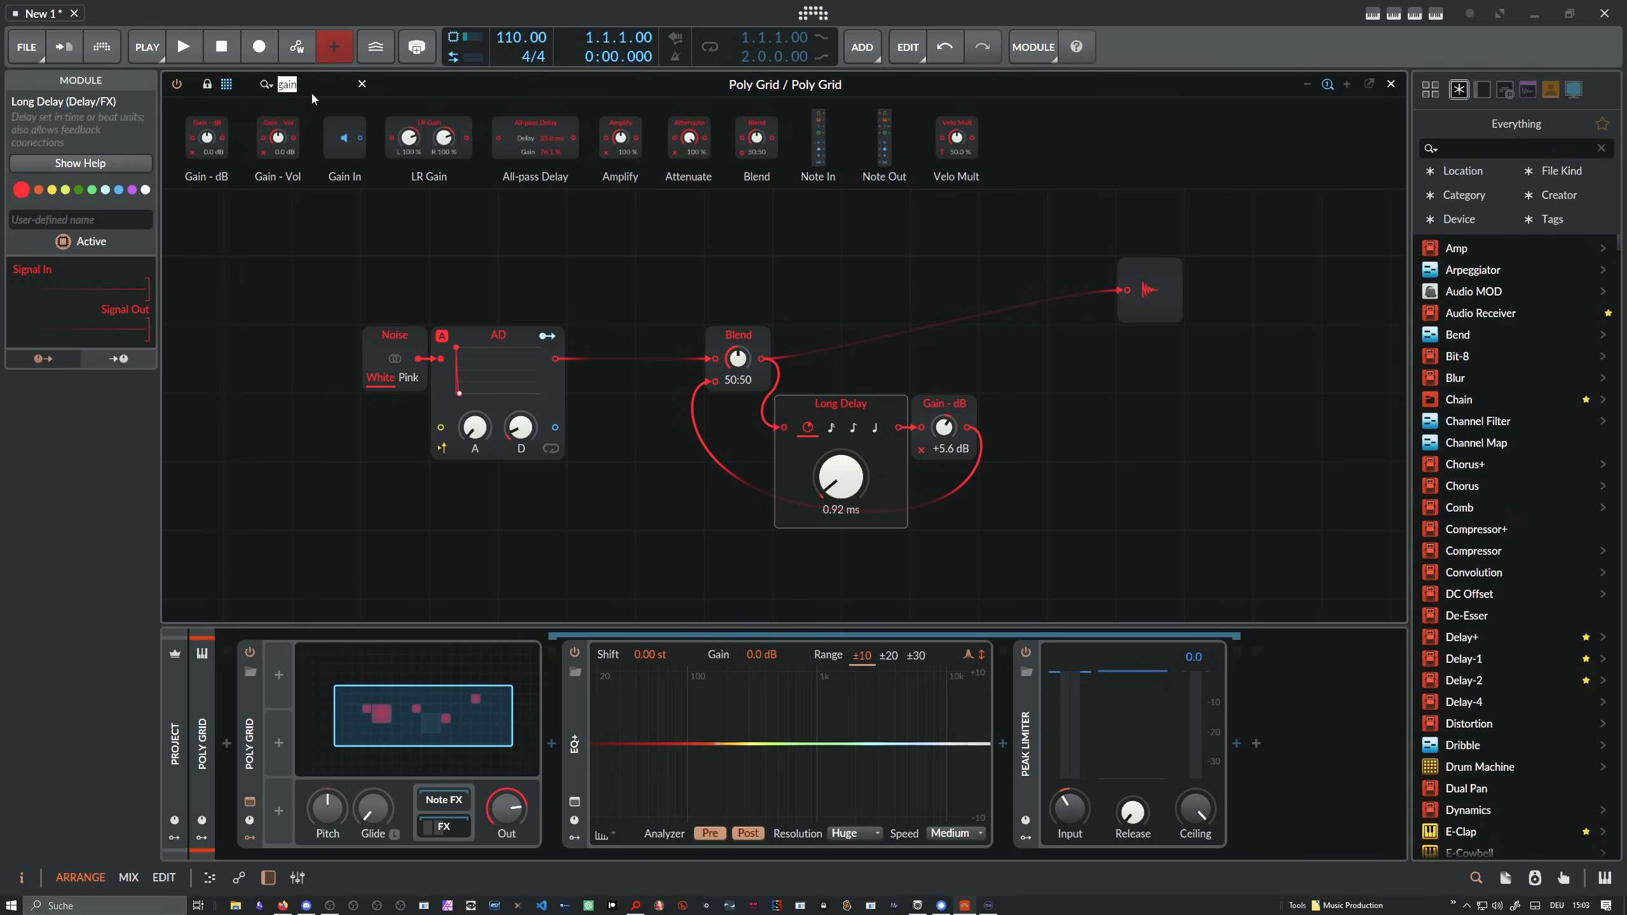
Insert an All-pass module between Long Delay and Gain - dB at order 6 and 68.0 Hz, with the gain at +5.9 dB
{"action": "type", "text": "all"}
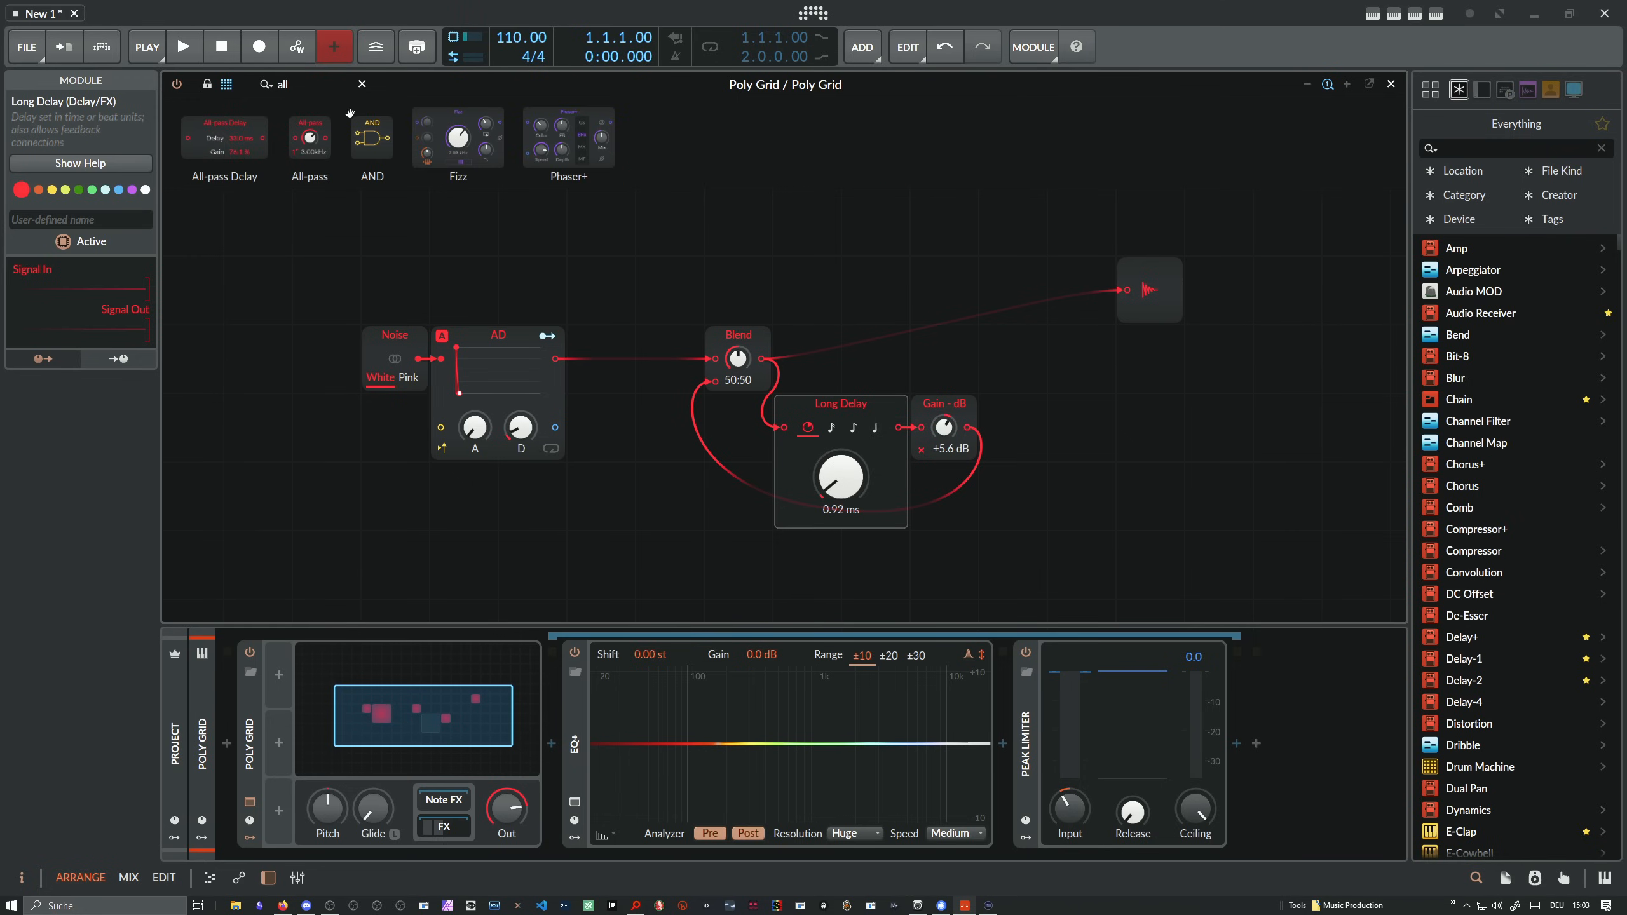
{"action": "left_click_drag", "start_coordinate": [907, 437], "coordinate": [947, 436]}
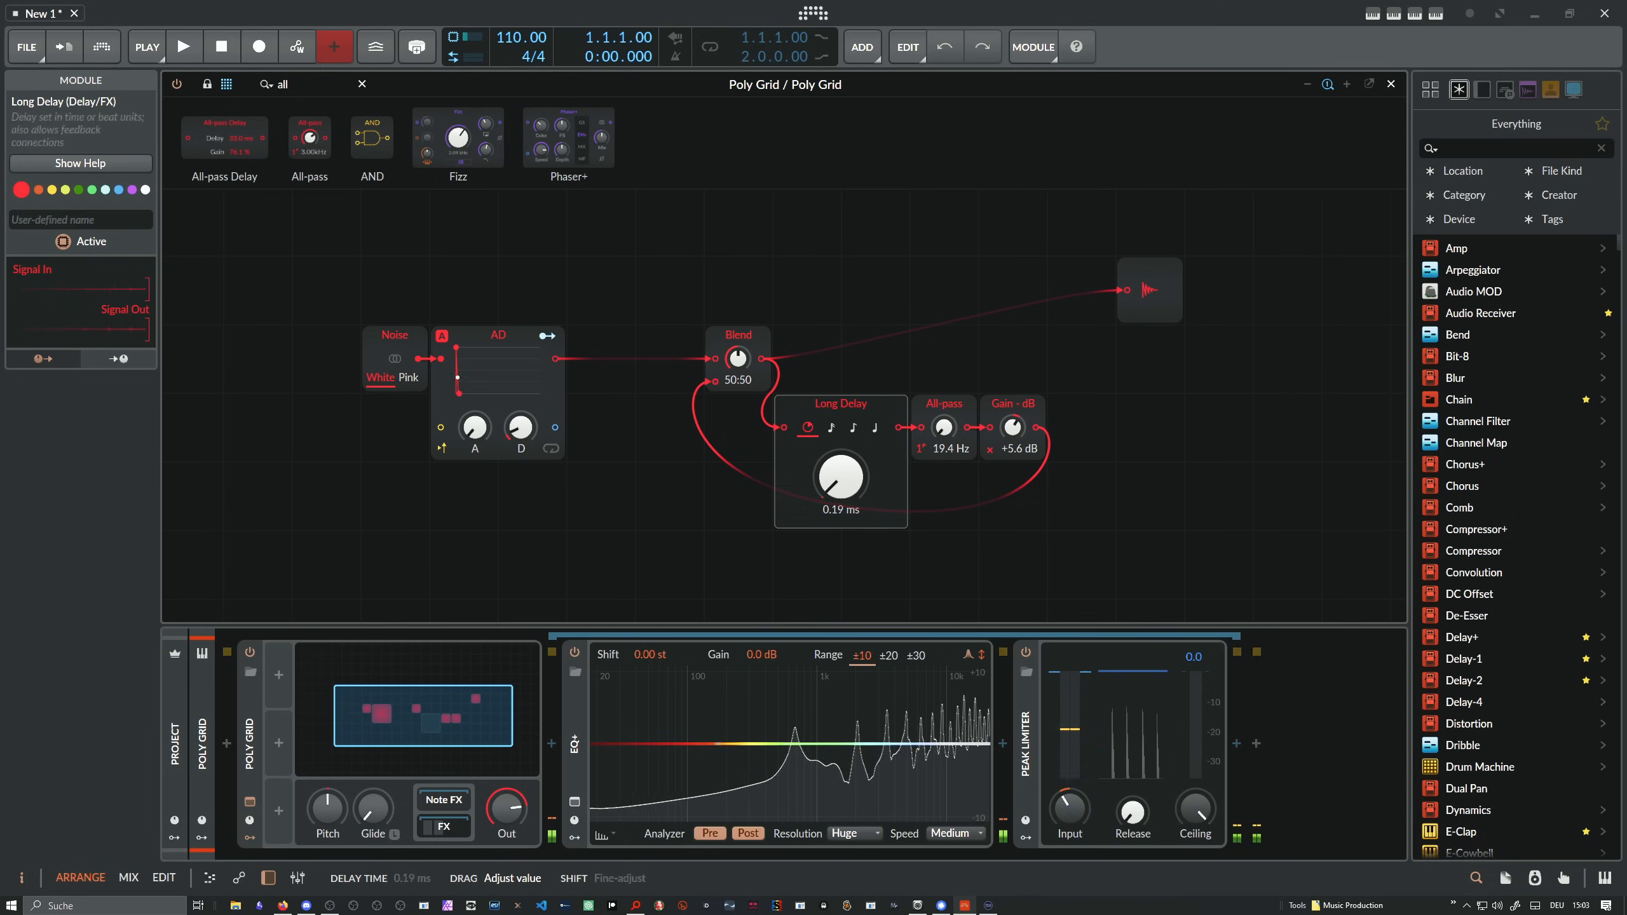
{"action": "left_click_drag", "start_coordinate": [944, 427], "coordinate": [947, 511]}
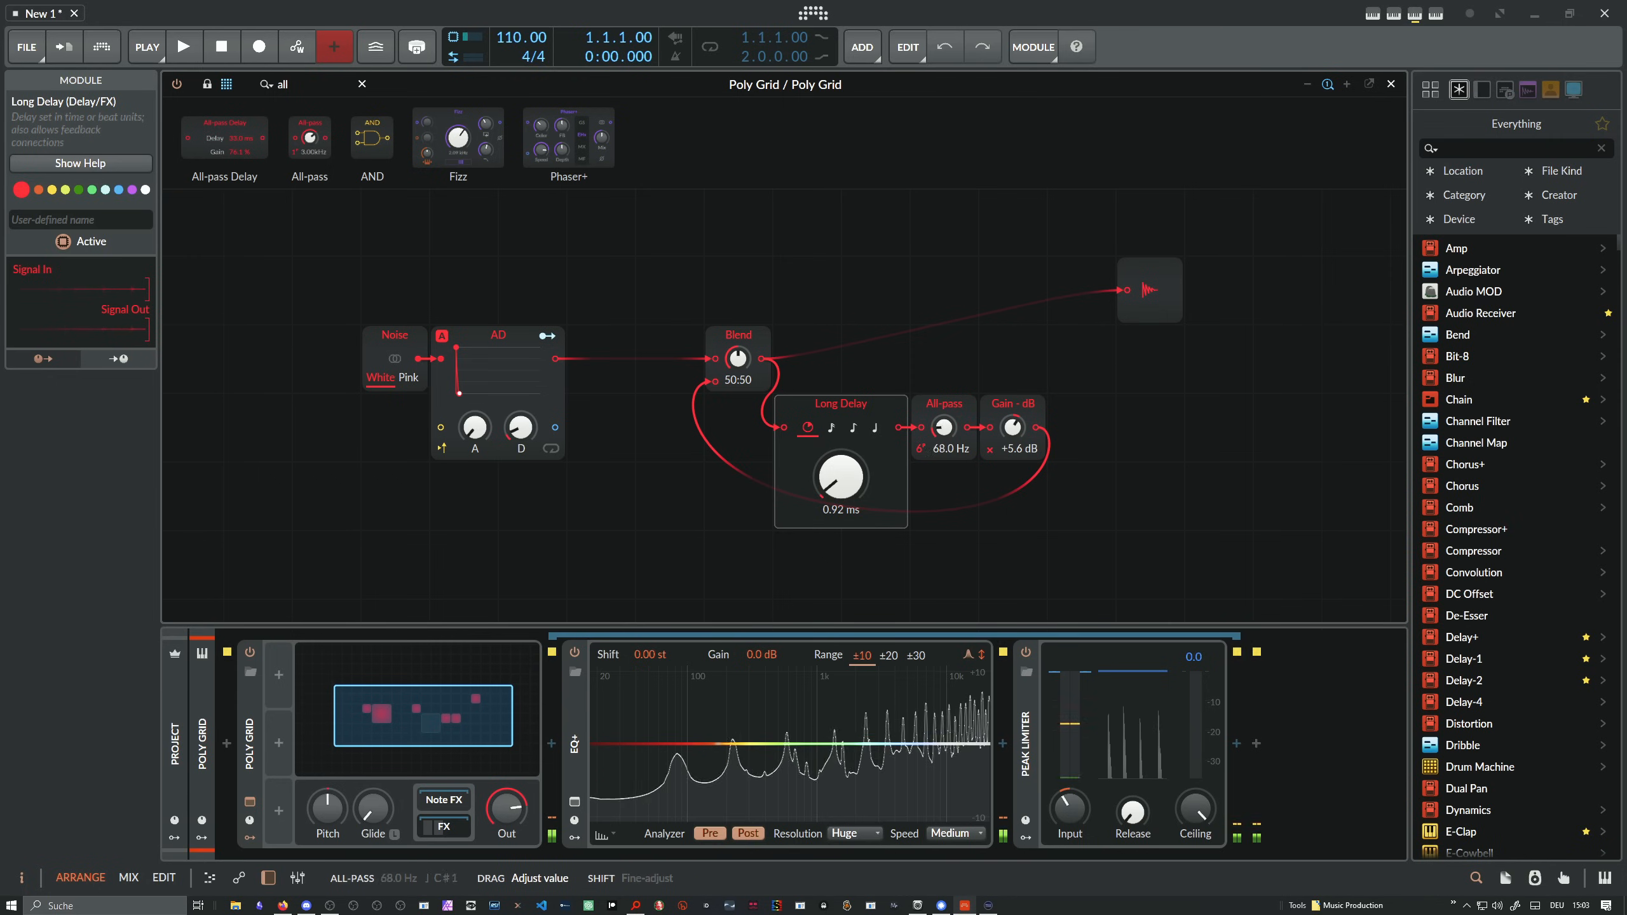
{"action": "left_click_drag", "start_coordinate": [1012, 428], "coordinate": [1014, 415]}
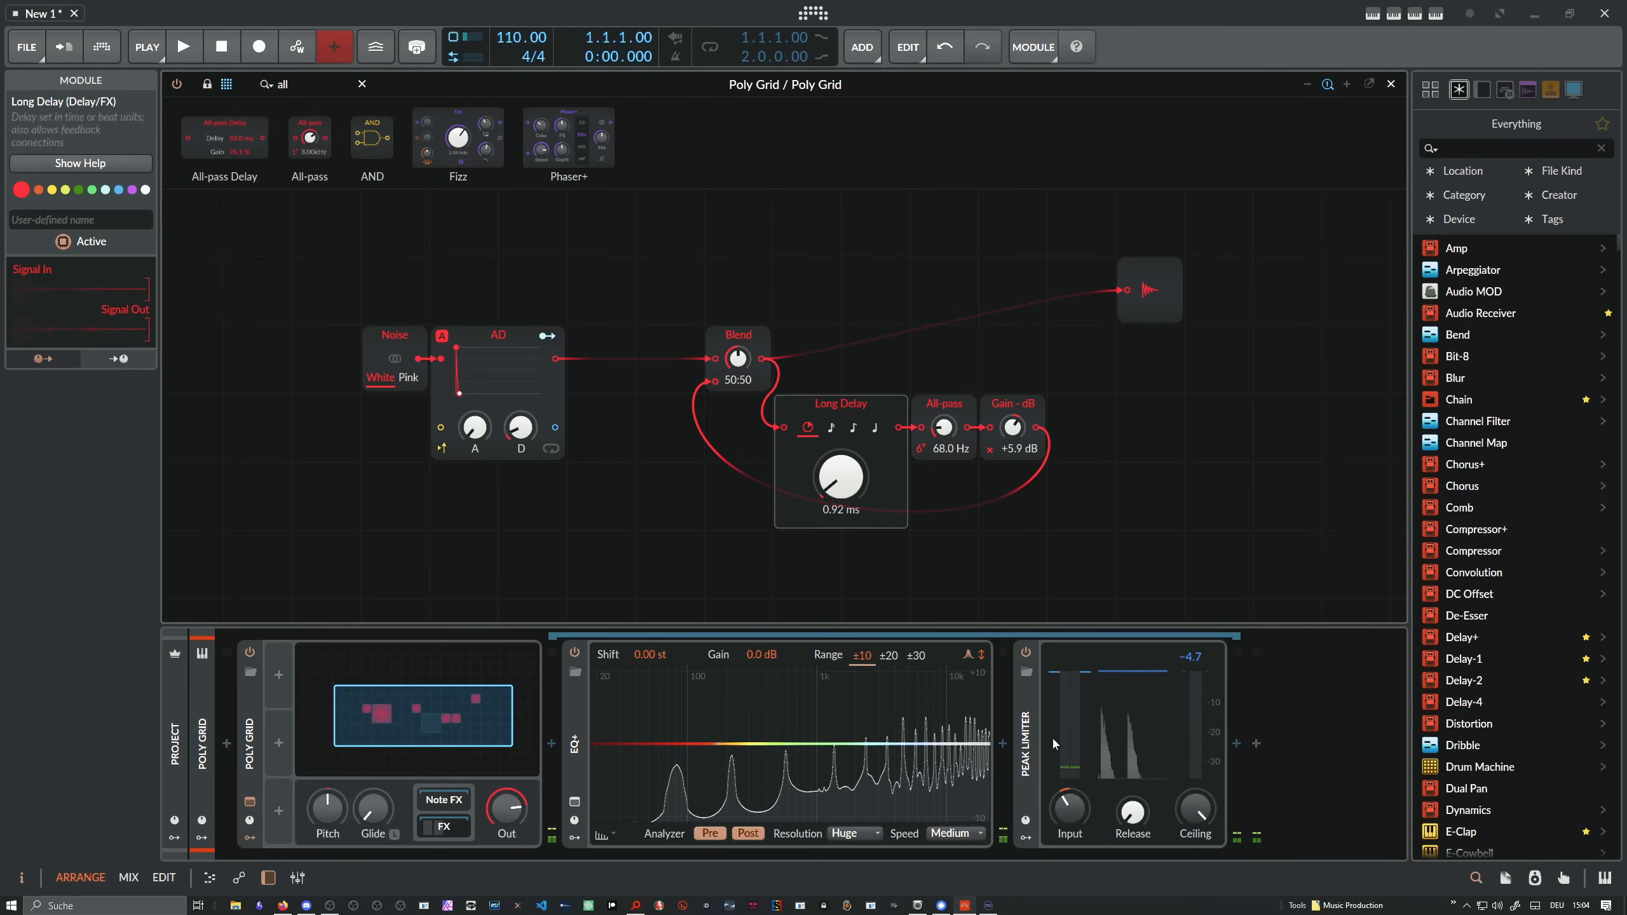
Insert a Delay-2 device between Poly Grid and EQ+ and set its mix to about 31%
{"action": "left_click", "coordinate": [550, 743]}
{"action": "type", "text": "delay"}
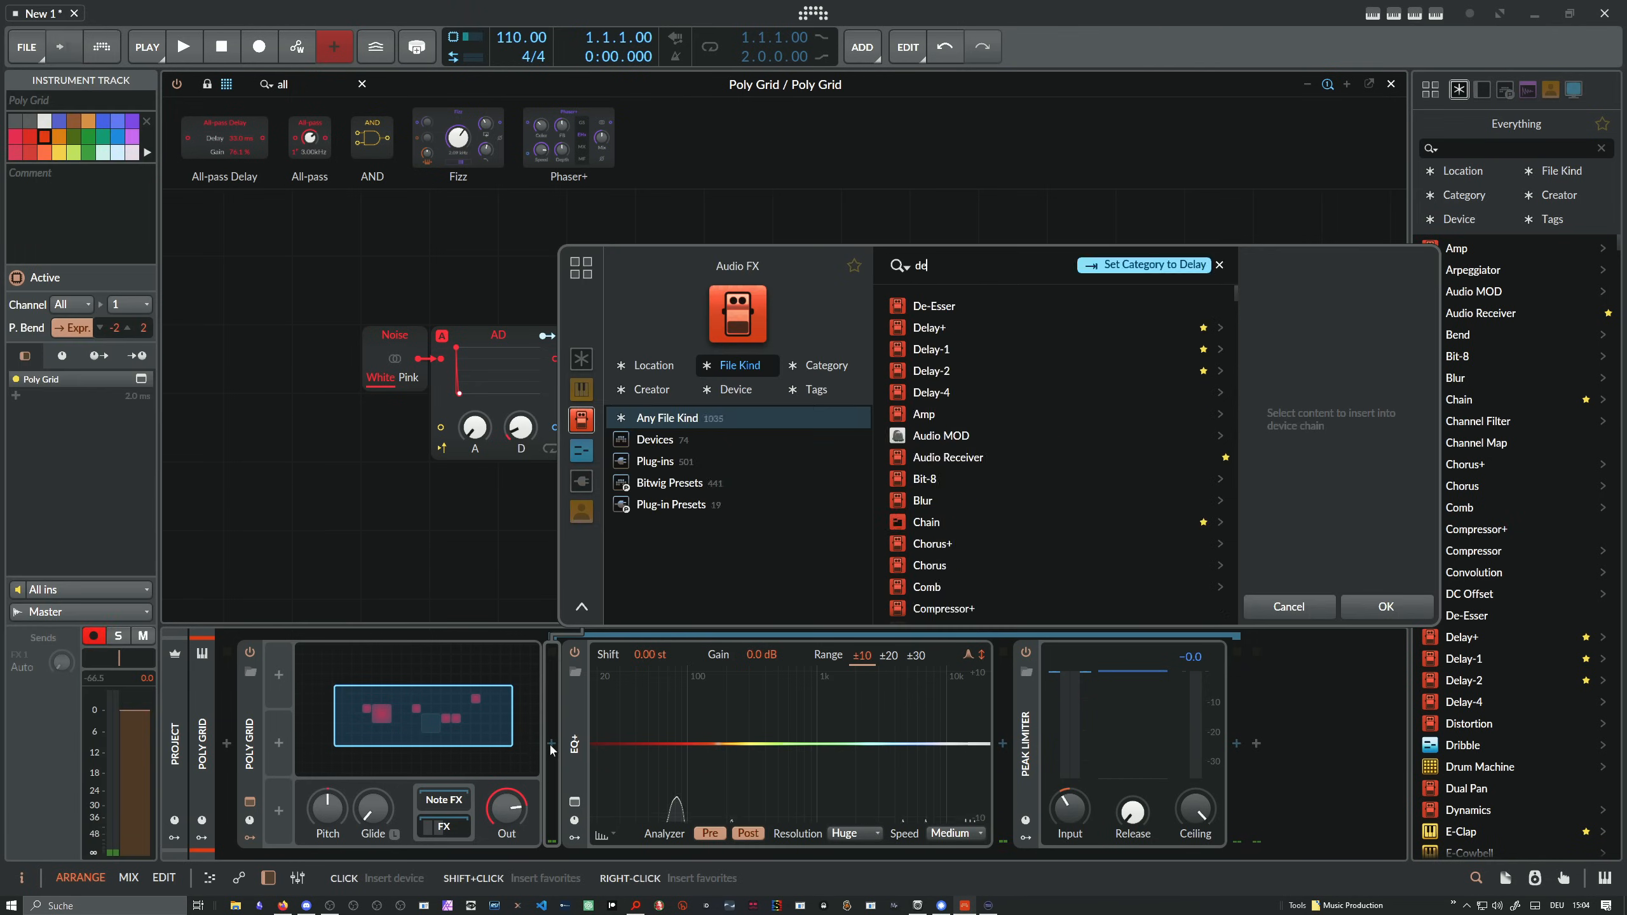
{"action": "key", "text": "Down"}
{"action": "key", "text": "Down"}
{"action": "key", "text": "Return"}
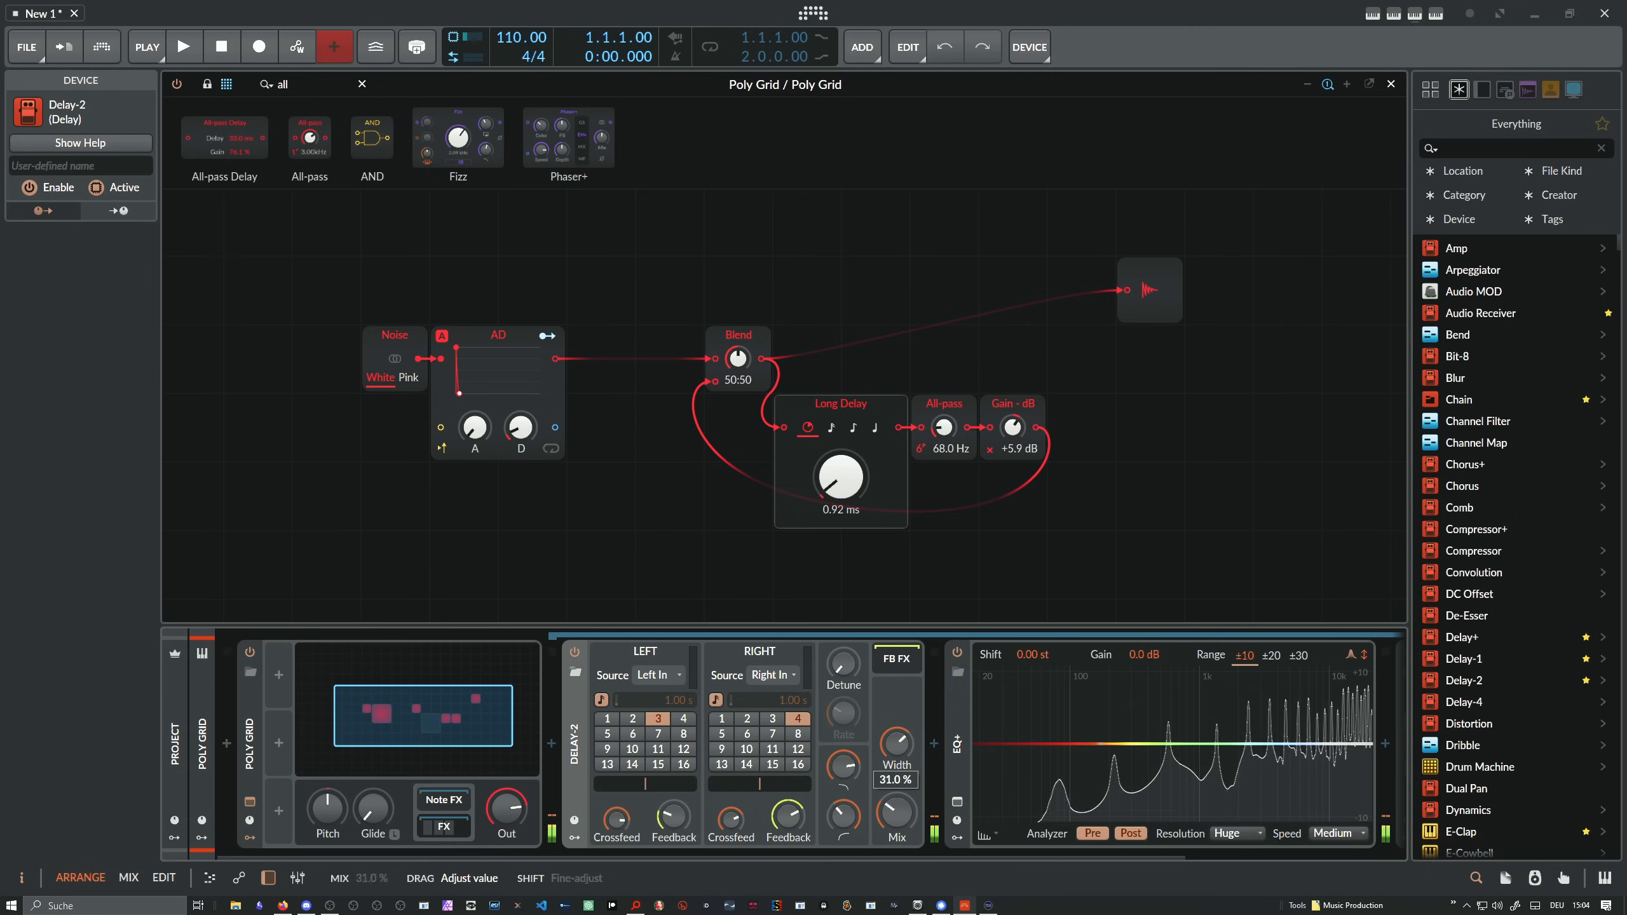
{"action": "left_click_drag", "start_coordinate": [897, 813], "coordinate": [897, 797]}
Insert a Convolution reverb between Poly Grid and Delay-2
{"action": "left_click", "coordinate": [551, 744]}
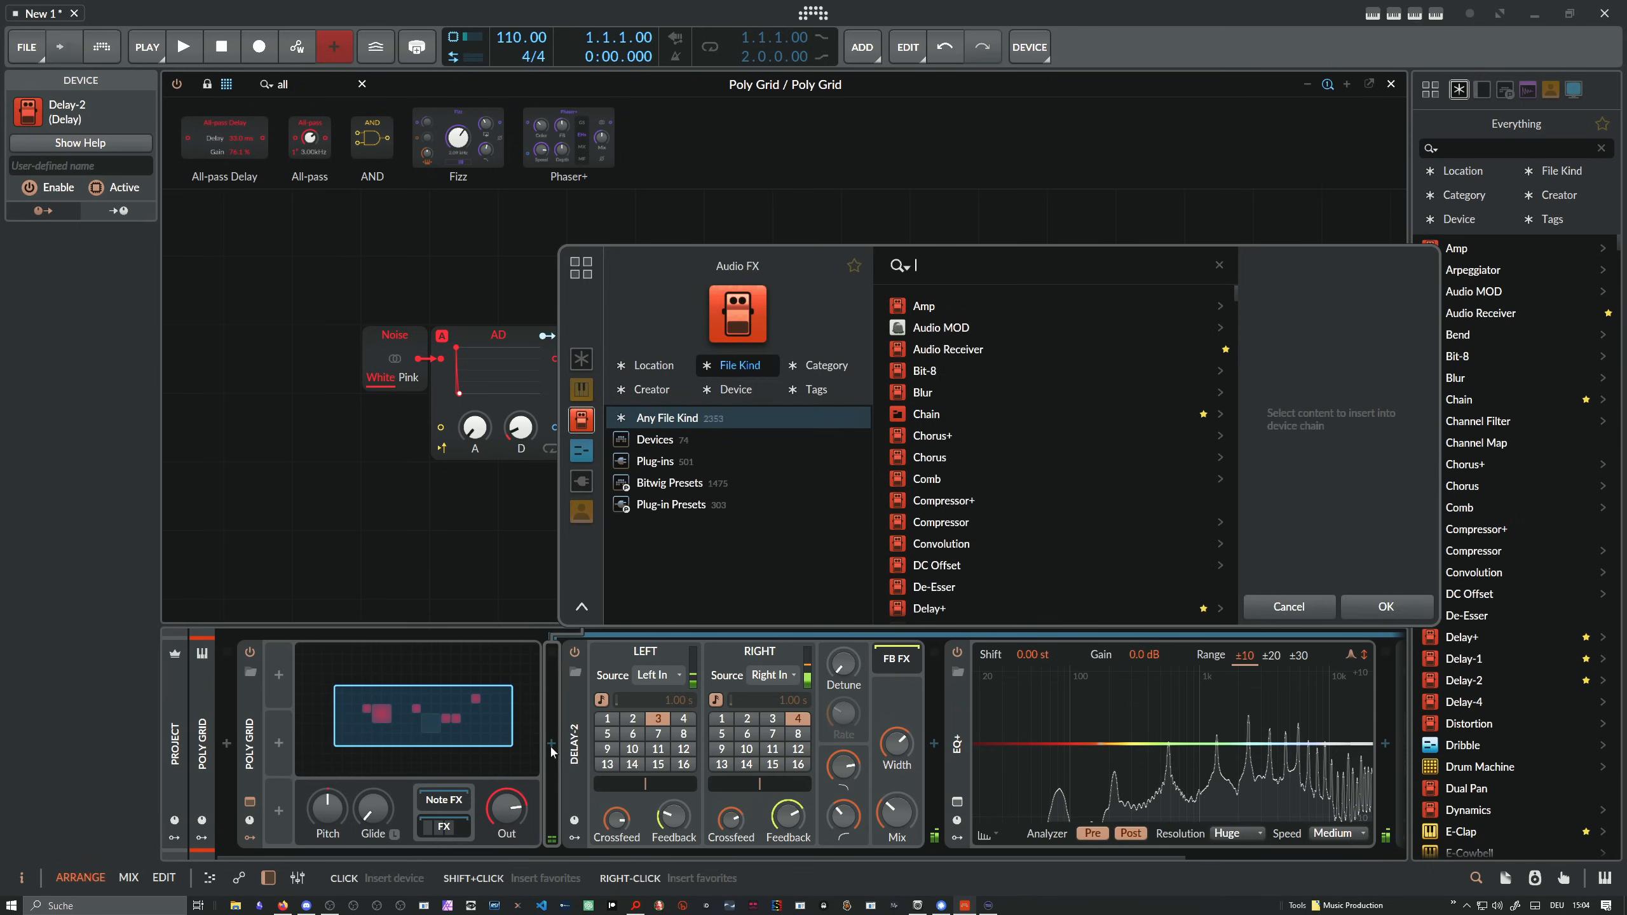
{"action": "type", "text": "convo"}
{"action": "key", "text": "Return"}
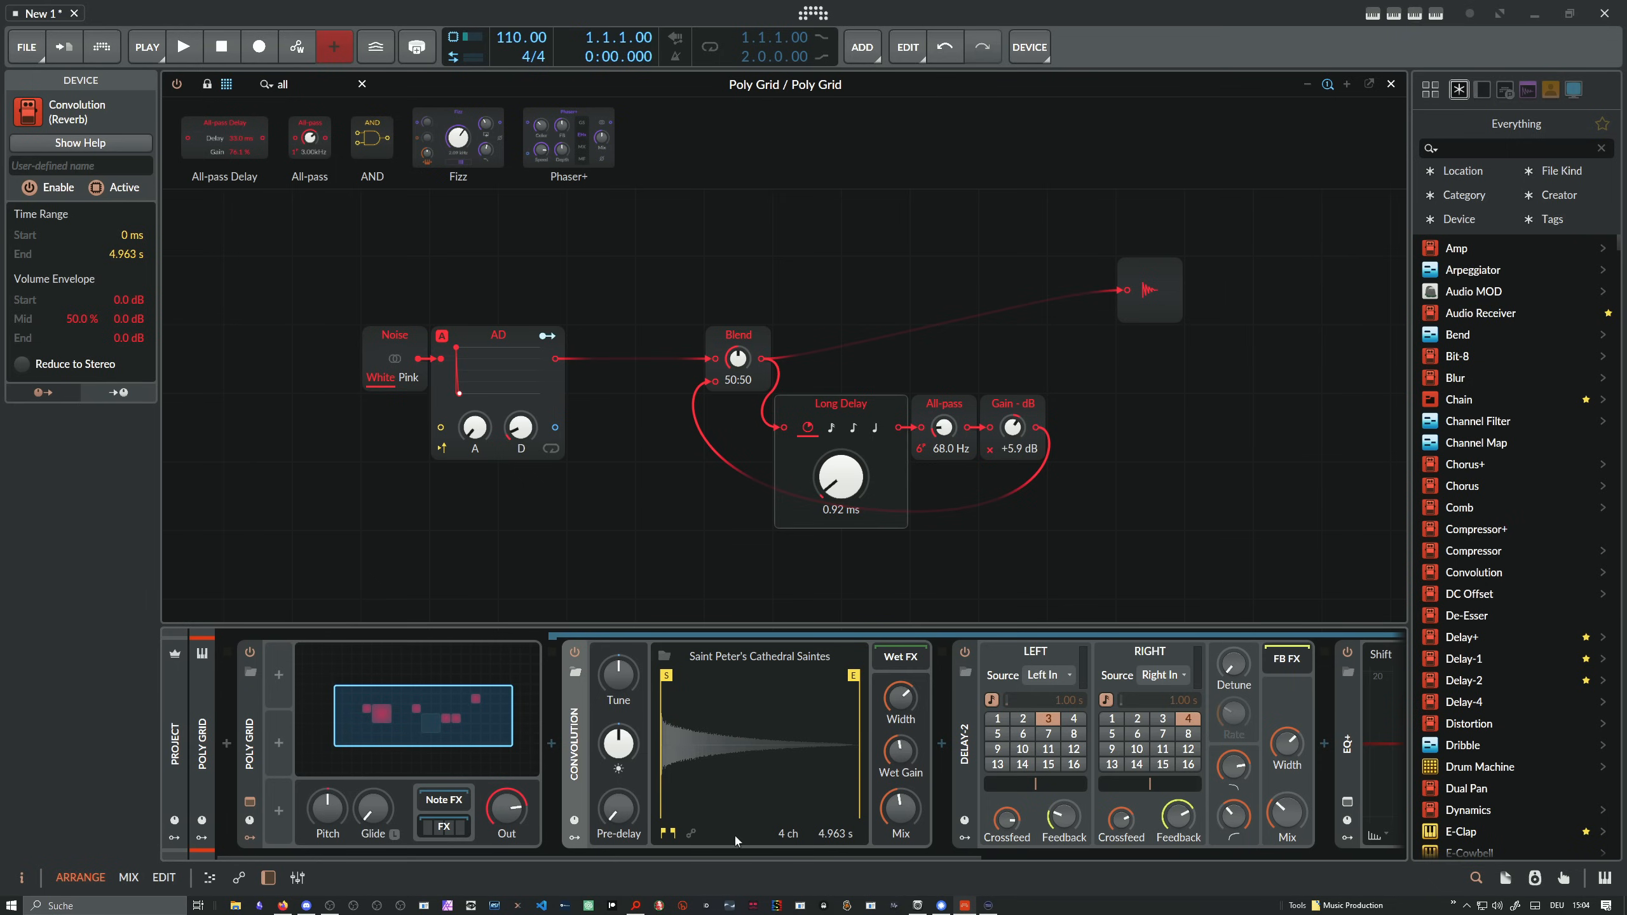
Try the feedback loop's All-pass frequency at 400 Hz and at 3.26 kHz
{"action": "left_click_drag", "start_coordinate": [737, 856], "coordinate": [1081, 793]}
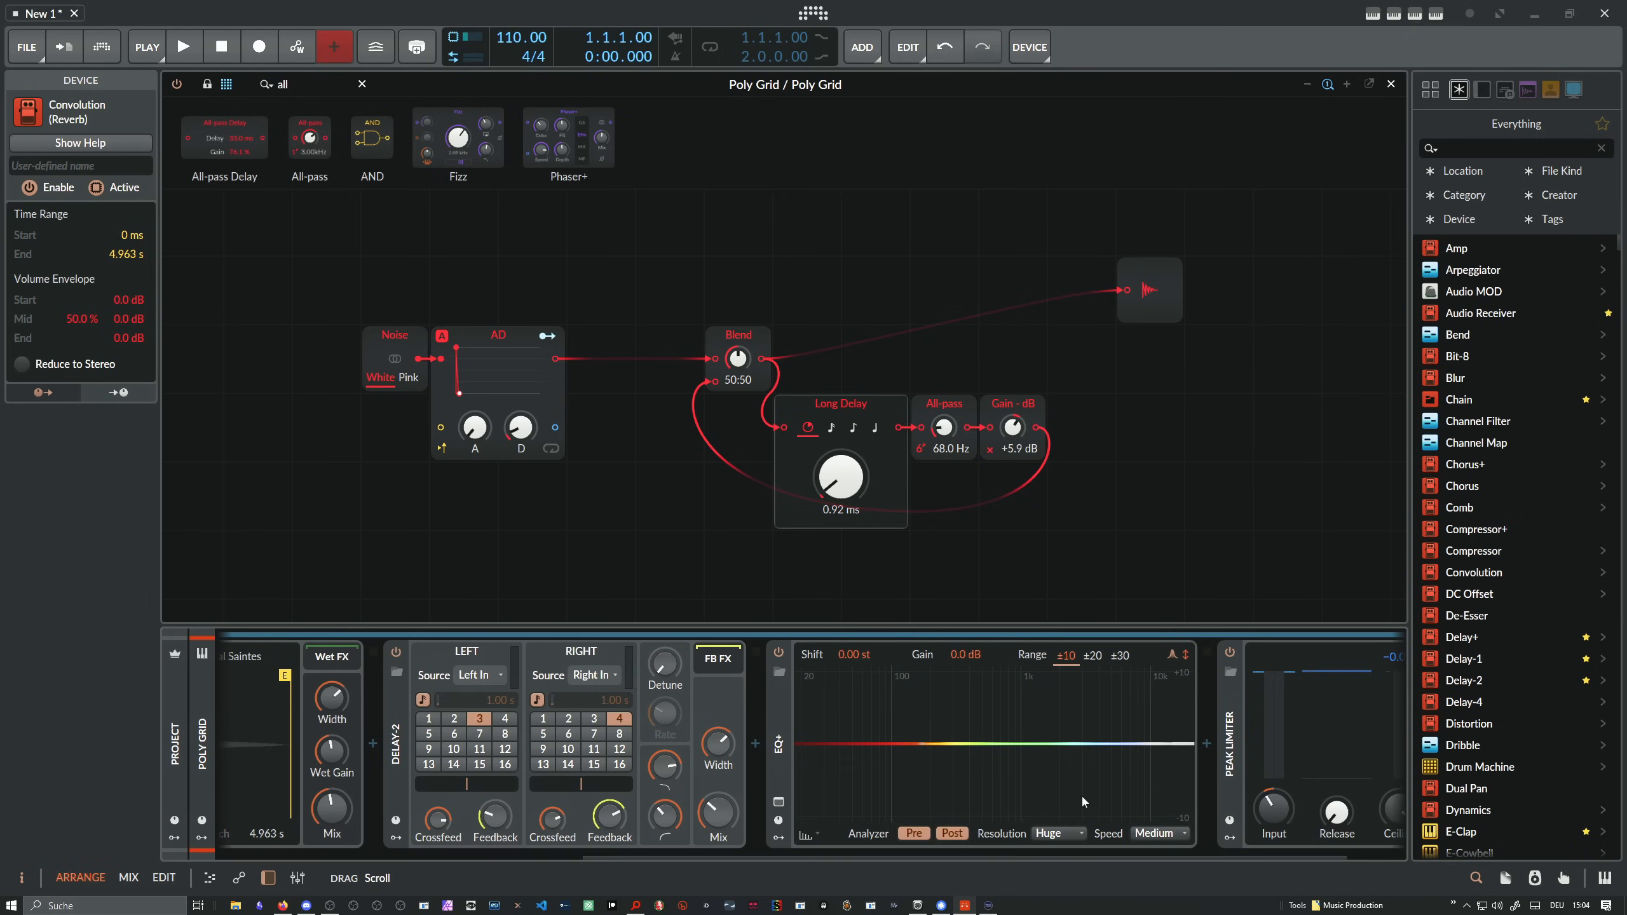
{"action": "left_click", "coordinate": [939, 425]}
{"action": "left_click_drag", "start_coordinate": [939, 425], "coordinate": [939, 404]}
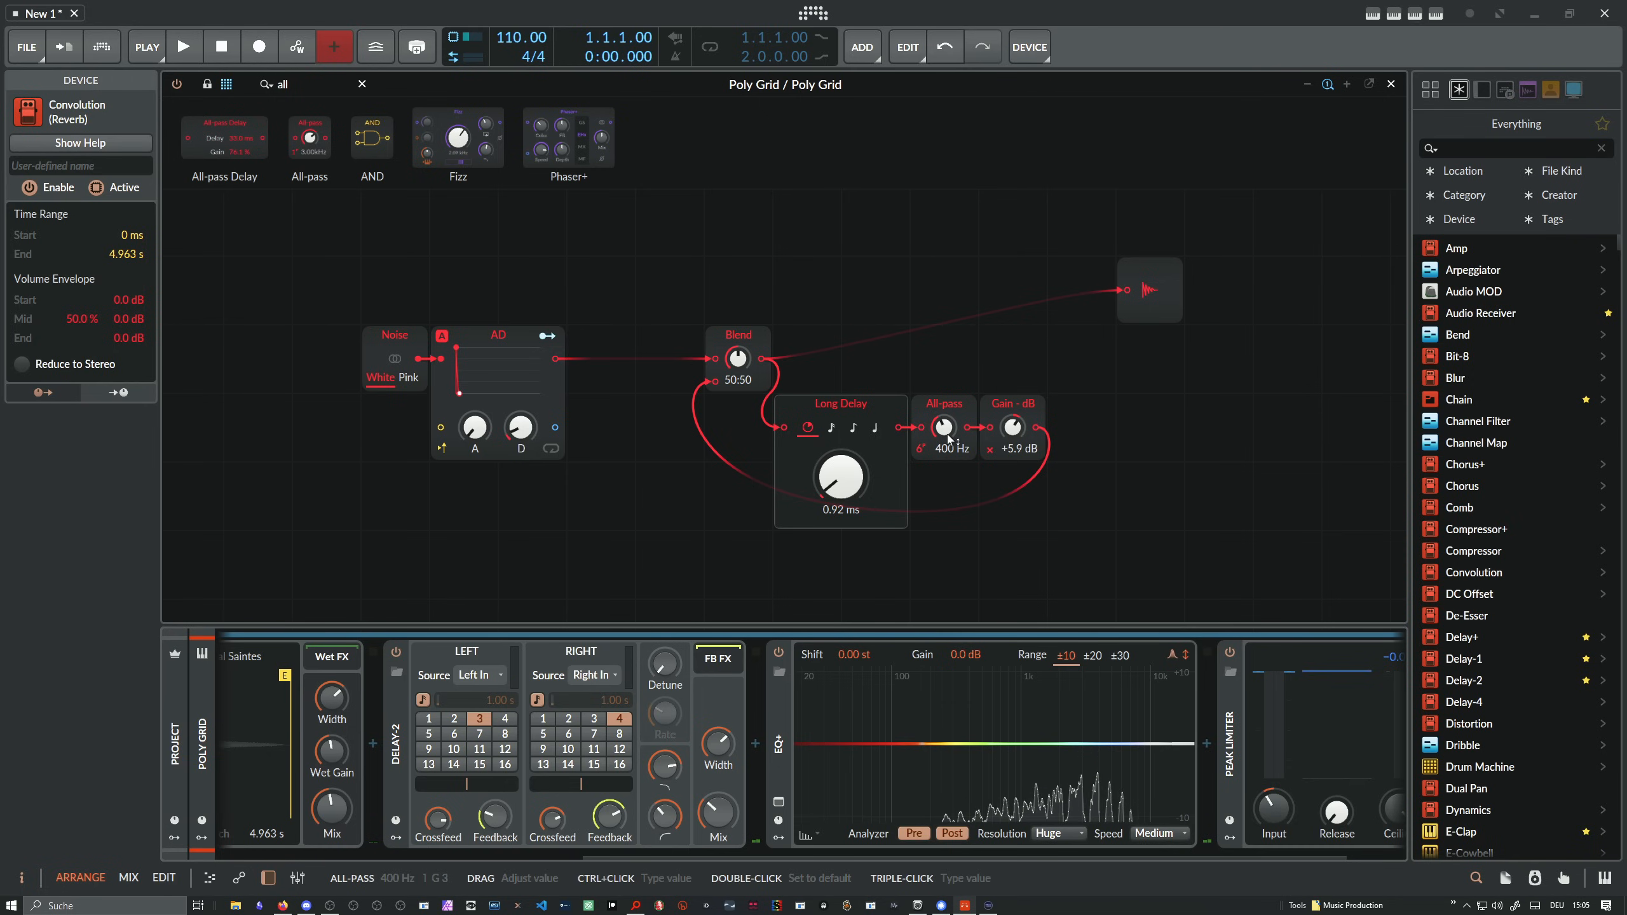
{"action": "left_click_drag", "start_coordinate": [851, 483], "coordinate": [850, 484]}
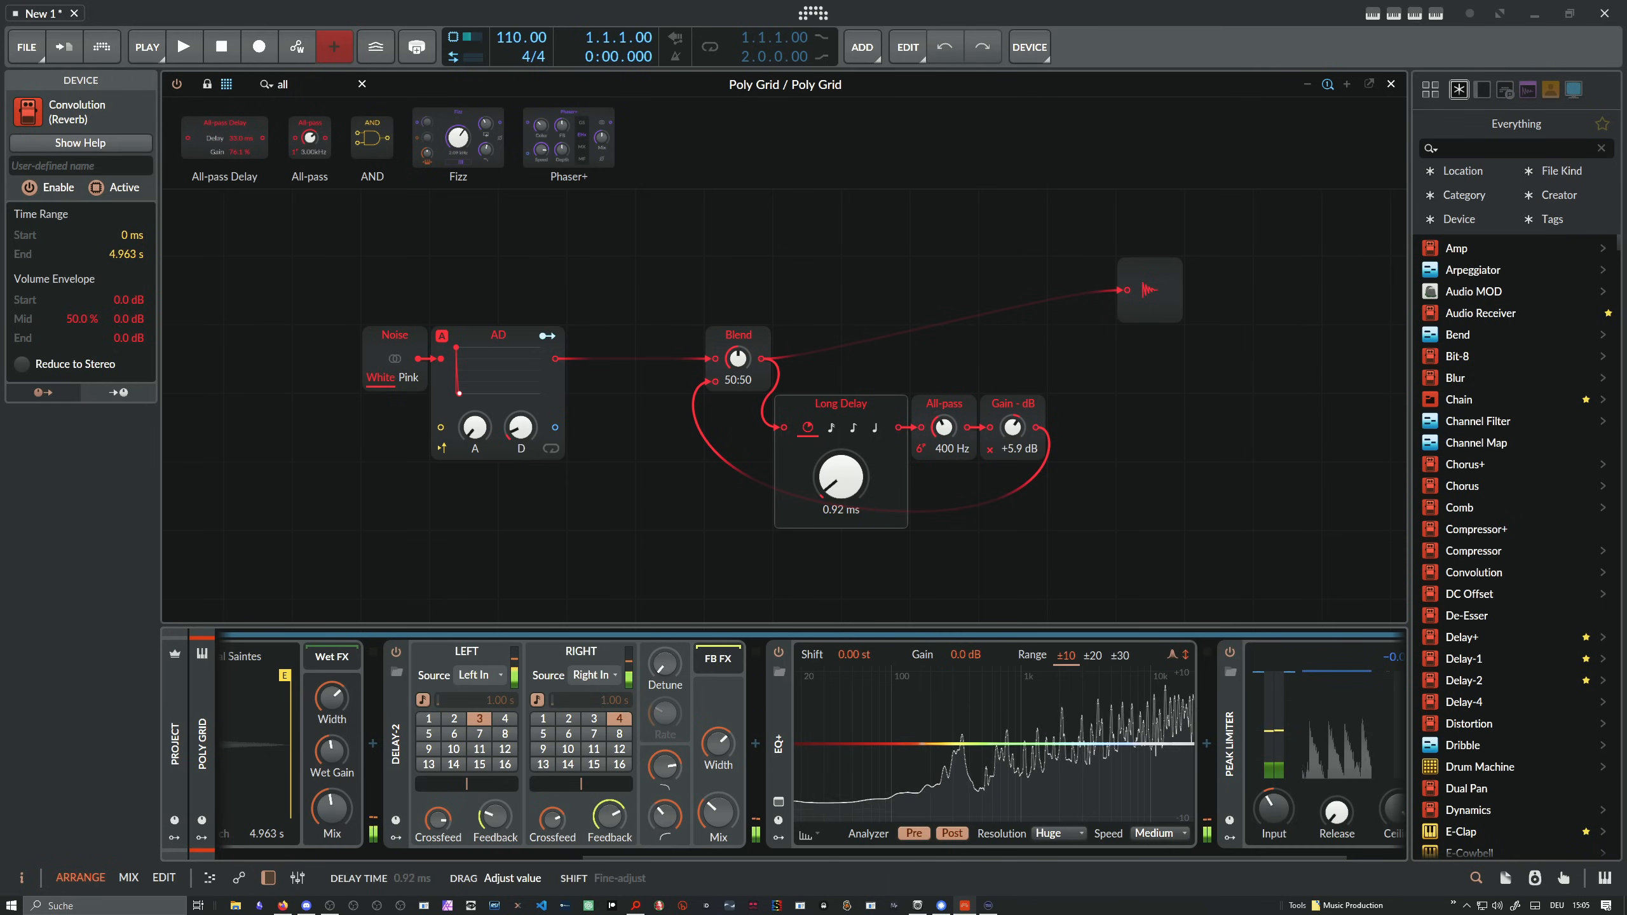
{"action": "left_click_drag", "start_coordinate": [945, 427], "coordinate": [945, 394]}
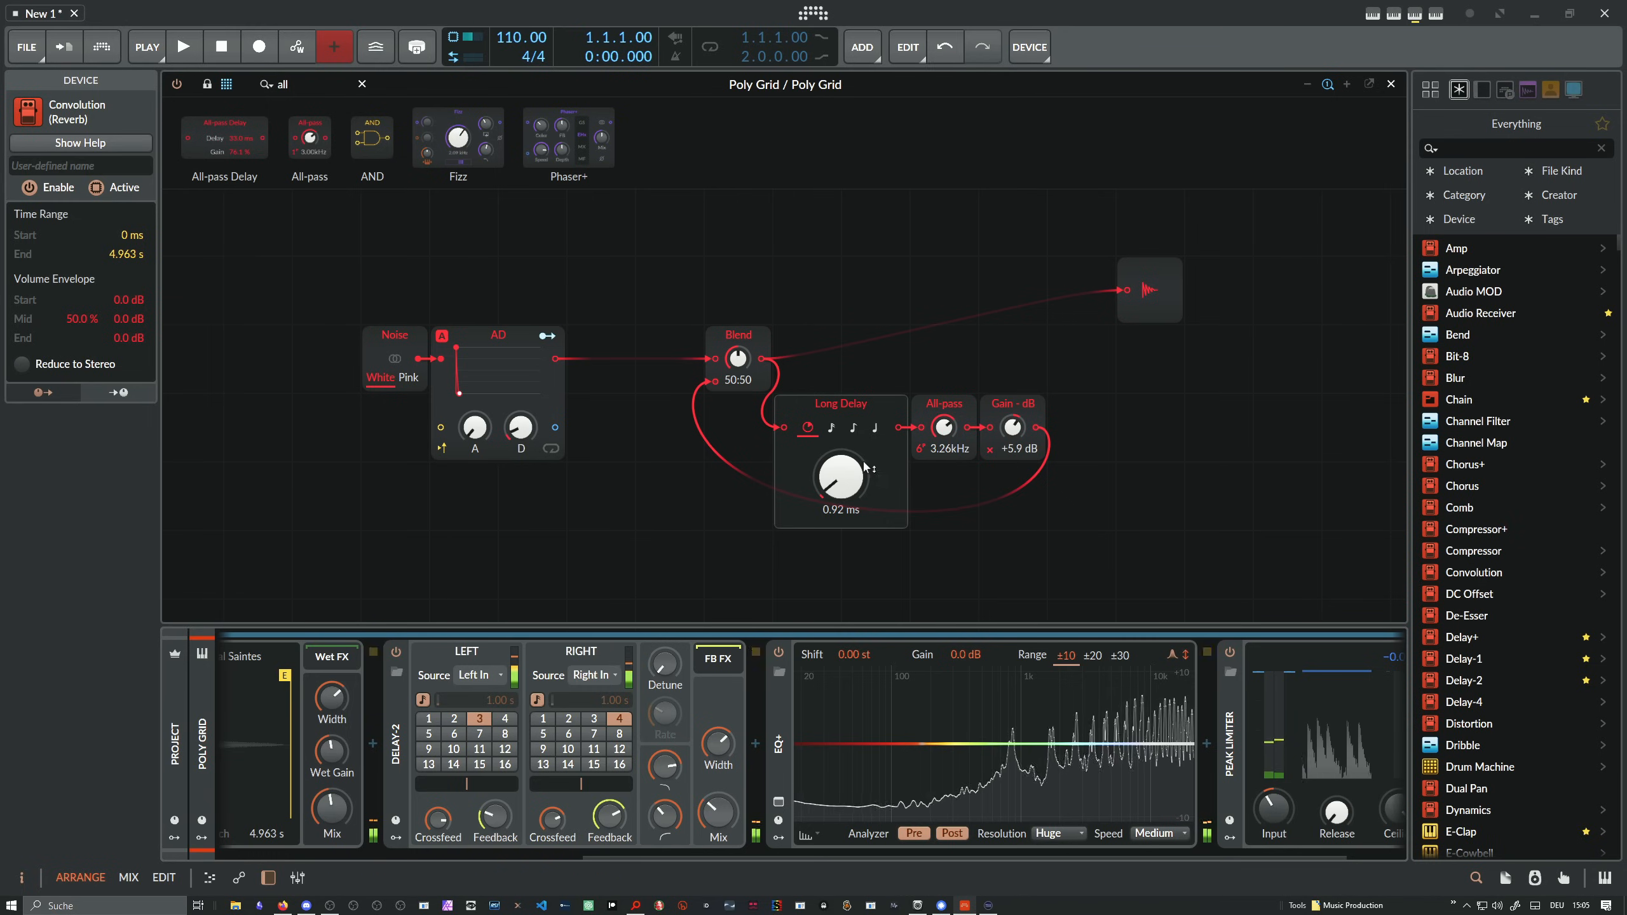
Try a 3.85 ms Long Delay and a 238 Hz All-pass, and return the delay to 0.92 ms
{"action": "left_click_drag", "start_coordinate": [859, 469], "coordinate": [859, 461]}
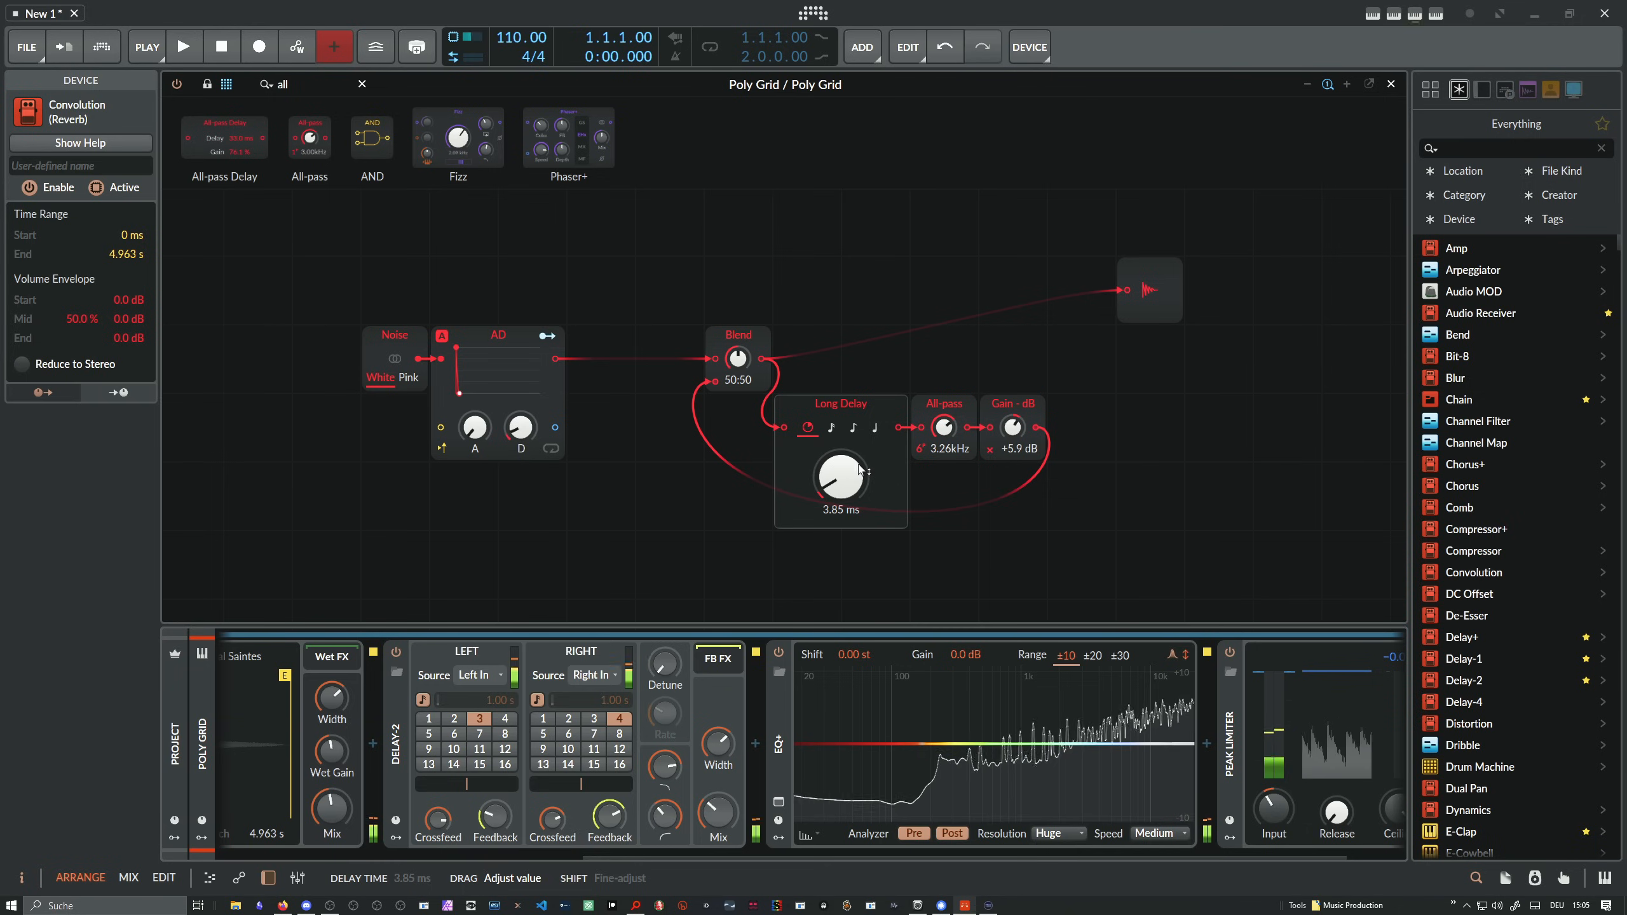
{"action": "left_click_drag", "start_coordinate": [945, 428], "coordinate": [944, 464]}
{"action": "left_click_drag", "start_coordinate": [845, 475], "coordinate": [844, 481]}
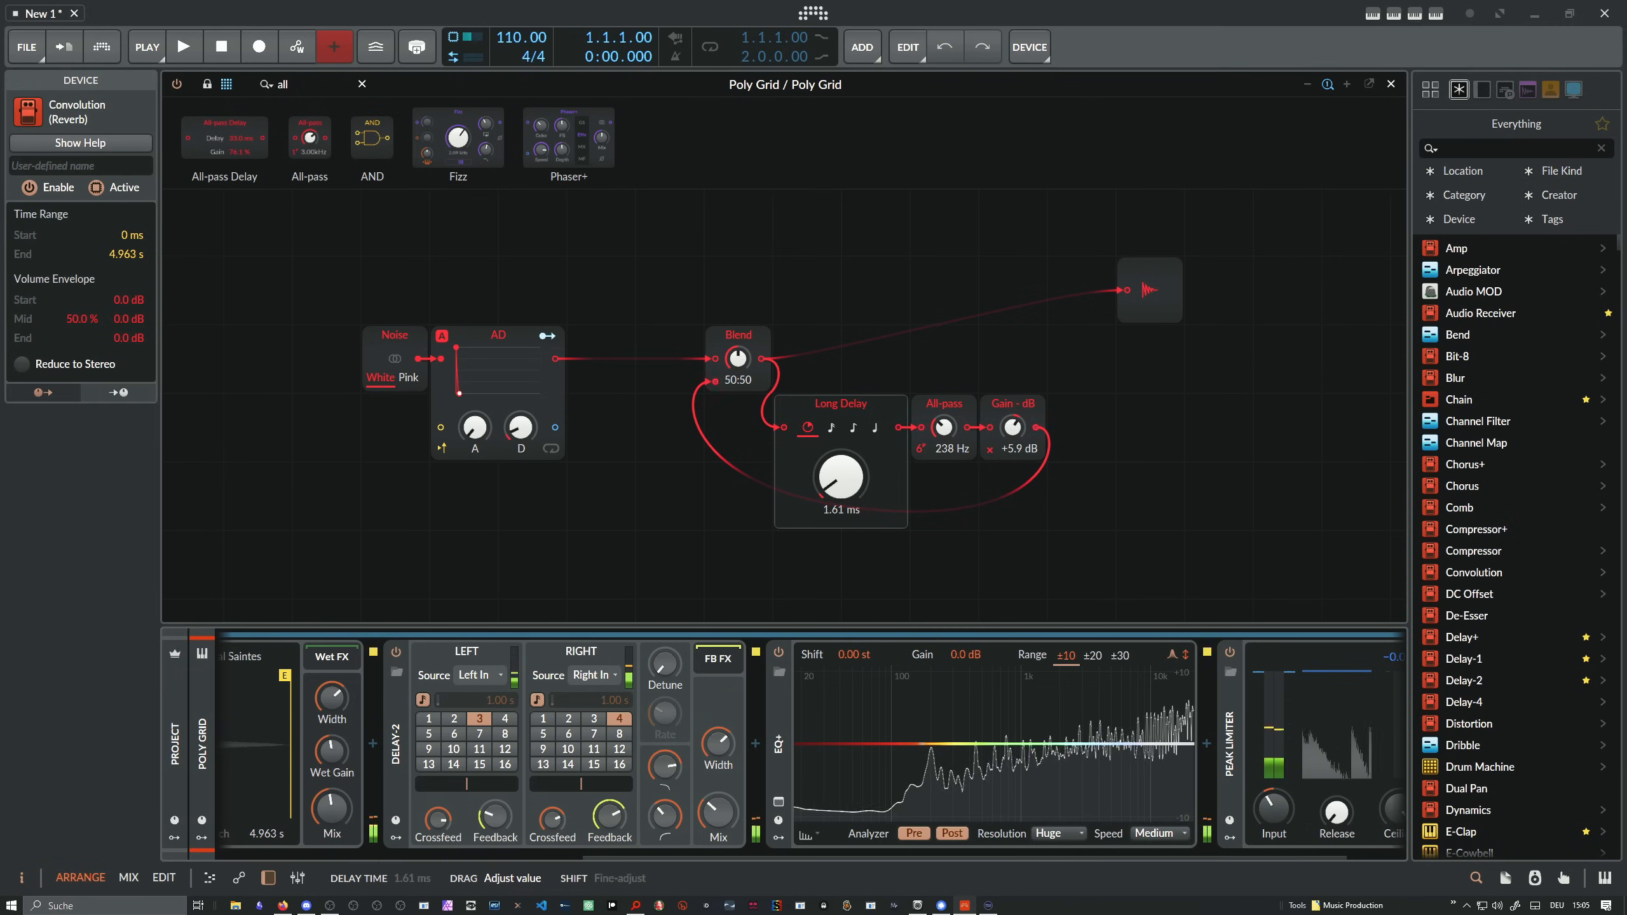
Shorten the AD decay slightly, make the Noise module stereo, and raise the All-pass frequency to 13.3 kHz
{"action": "left_click_drag", "start_coordinate": [520, 429], "coordinate": [520, 431]}
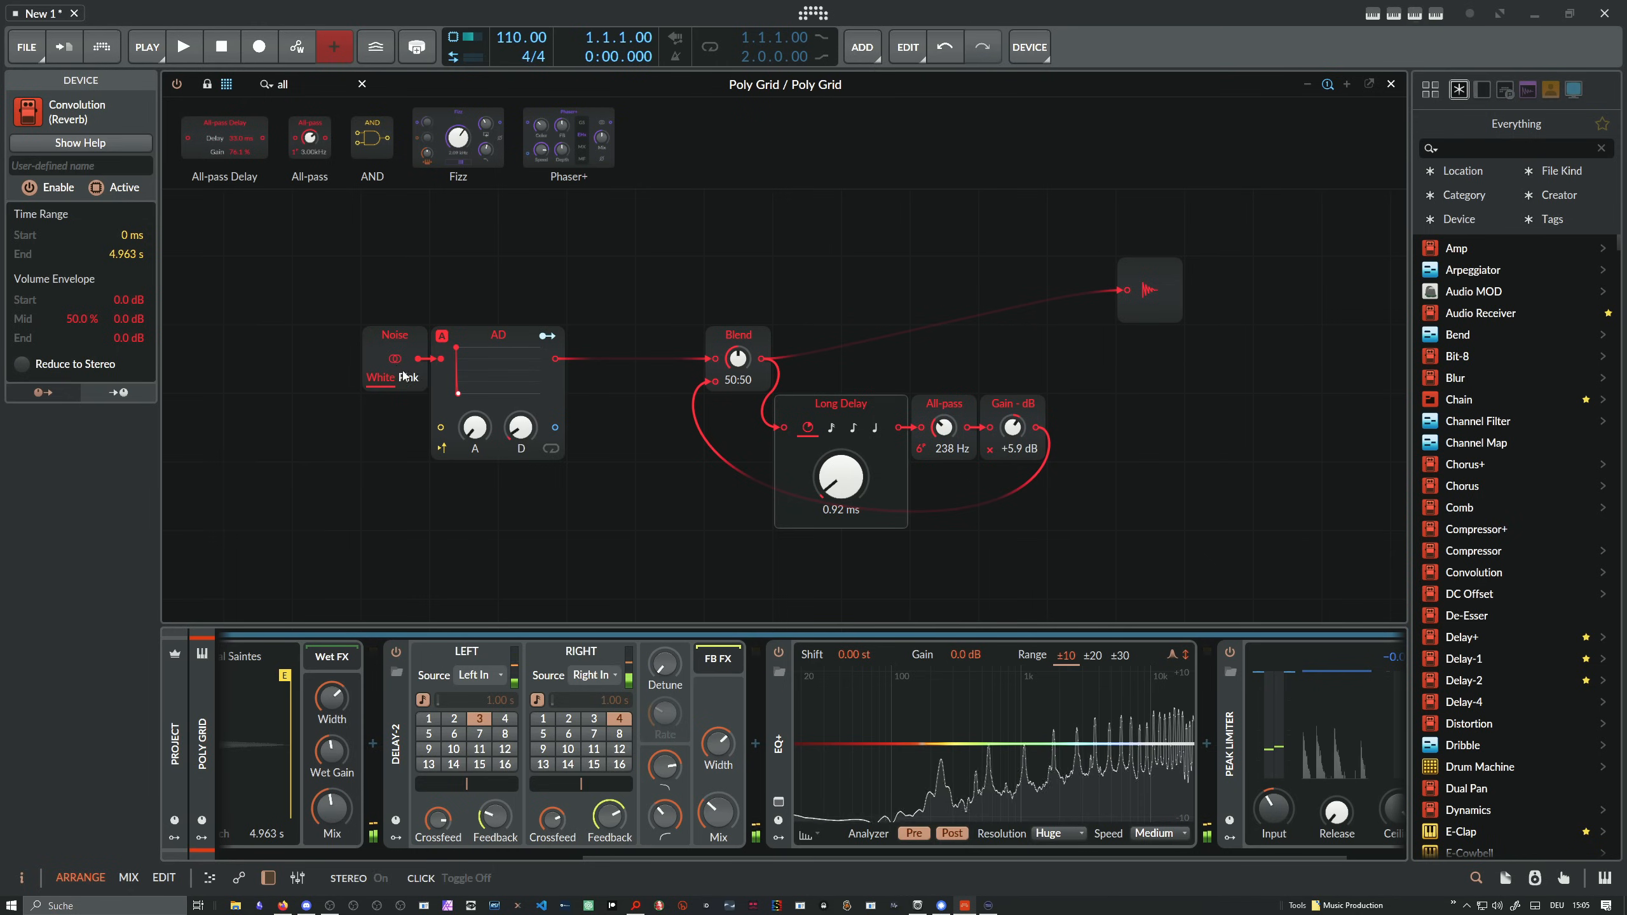
{"action": "left_click_drag", "start_coordinate": [959, 436], "coordinate": [942, 384]}
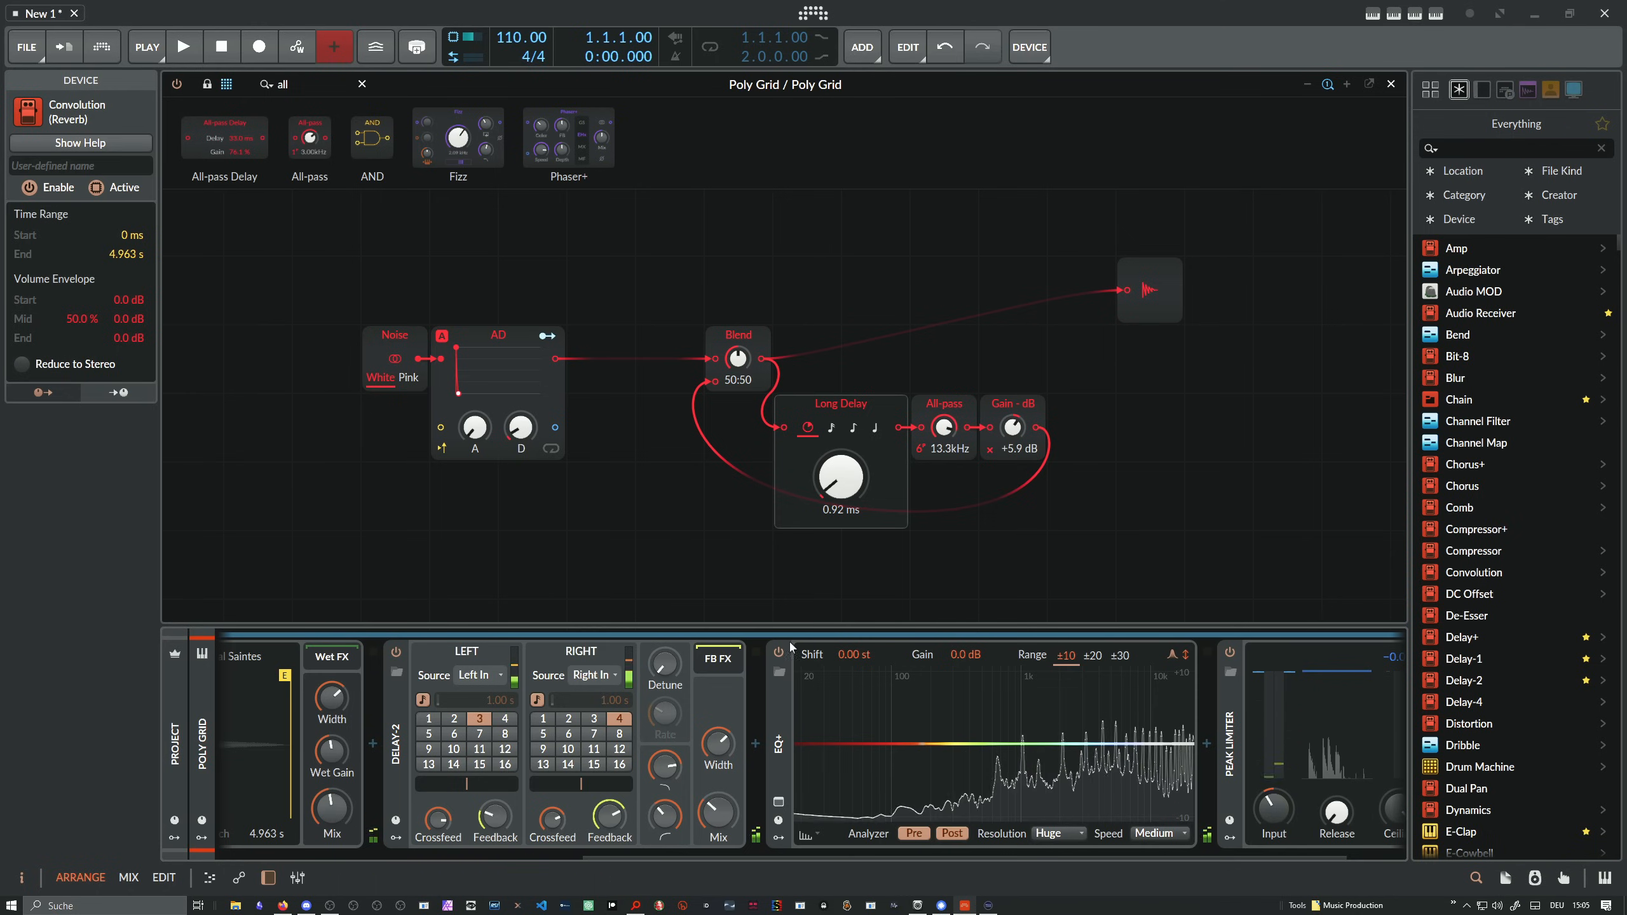
Turn the mix of both Delay-2 and Convolution fully down
{"action": "left_click_drag", "start_coordinate": [718, 813], "coordinate": [718, 871]}
{"action": "left_click_drag", "start_coordinate": [332, 809], "coordinate": [332, 878]}
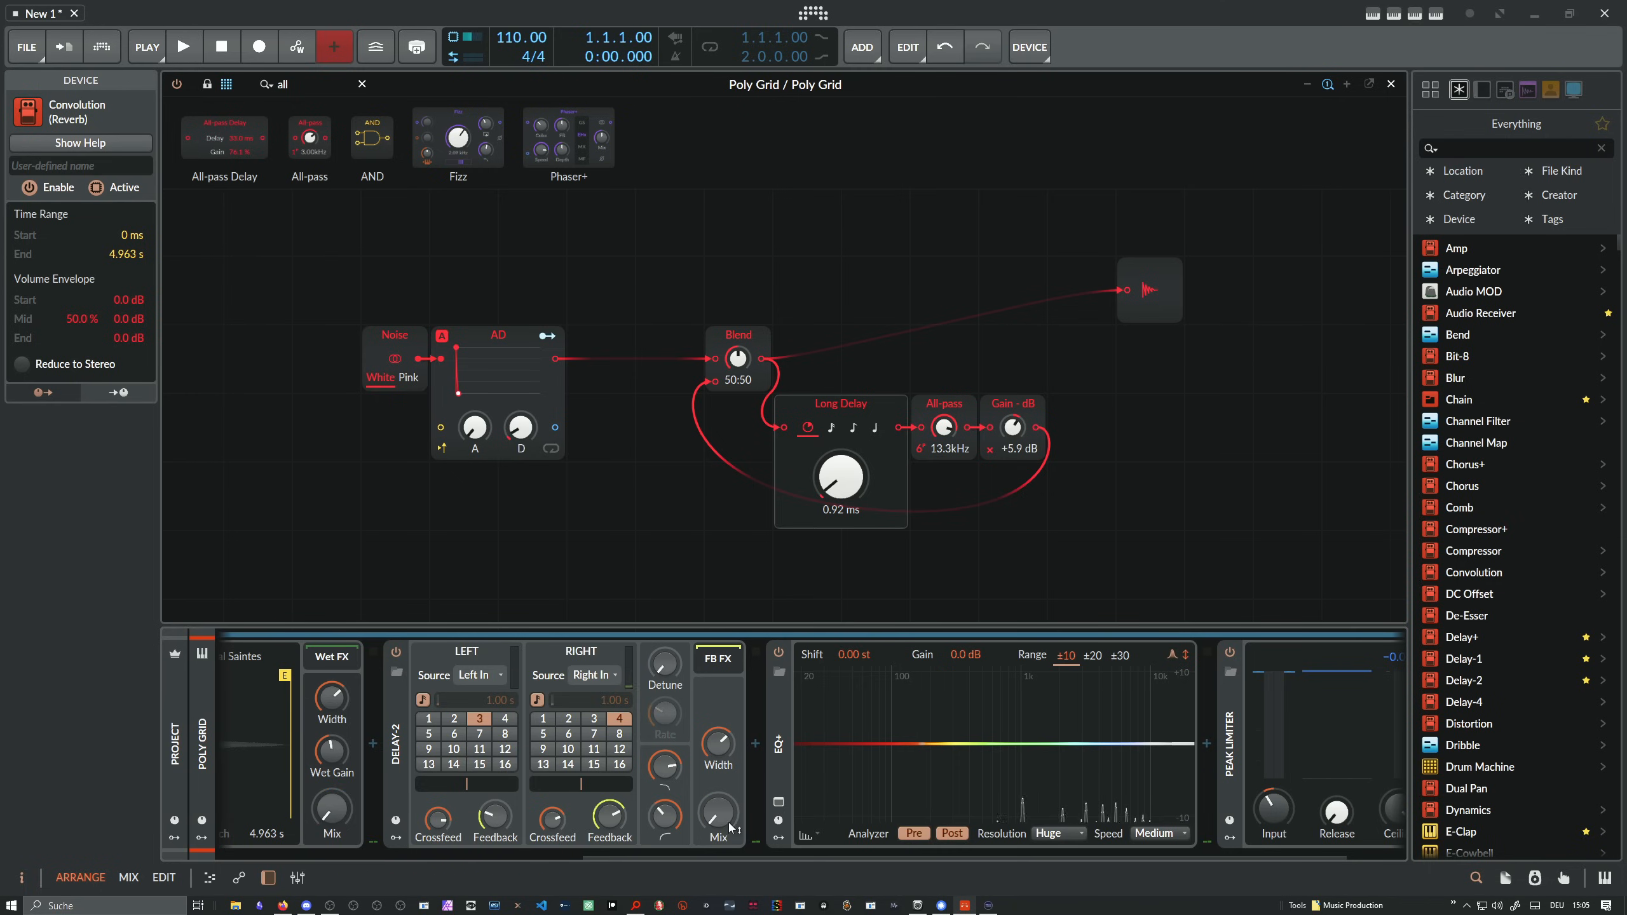
{"action": "left_click_drag", "start_coordinate": [704, 856], "coordinate": [398, 855]}
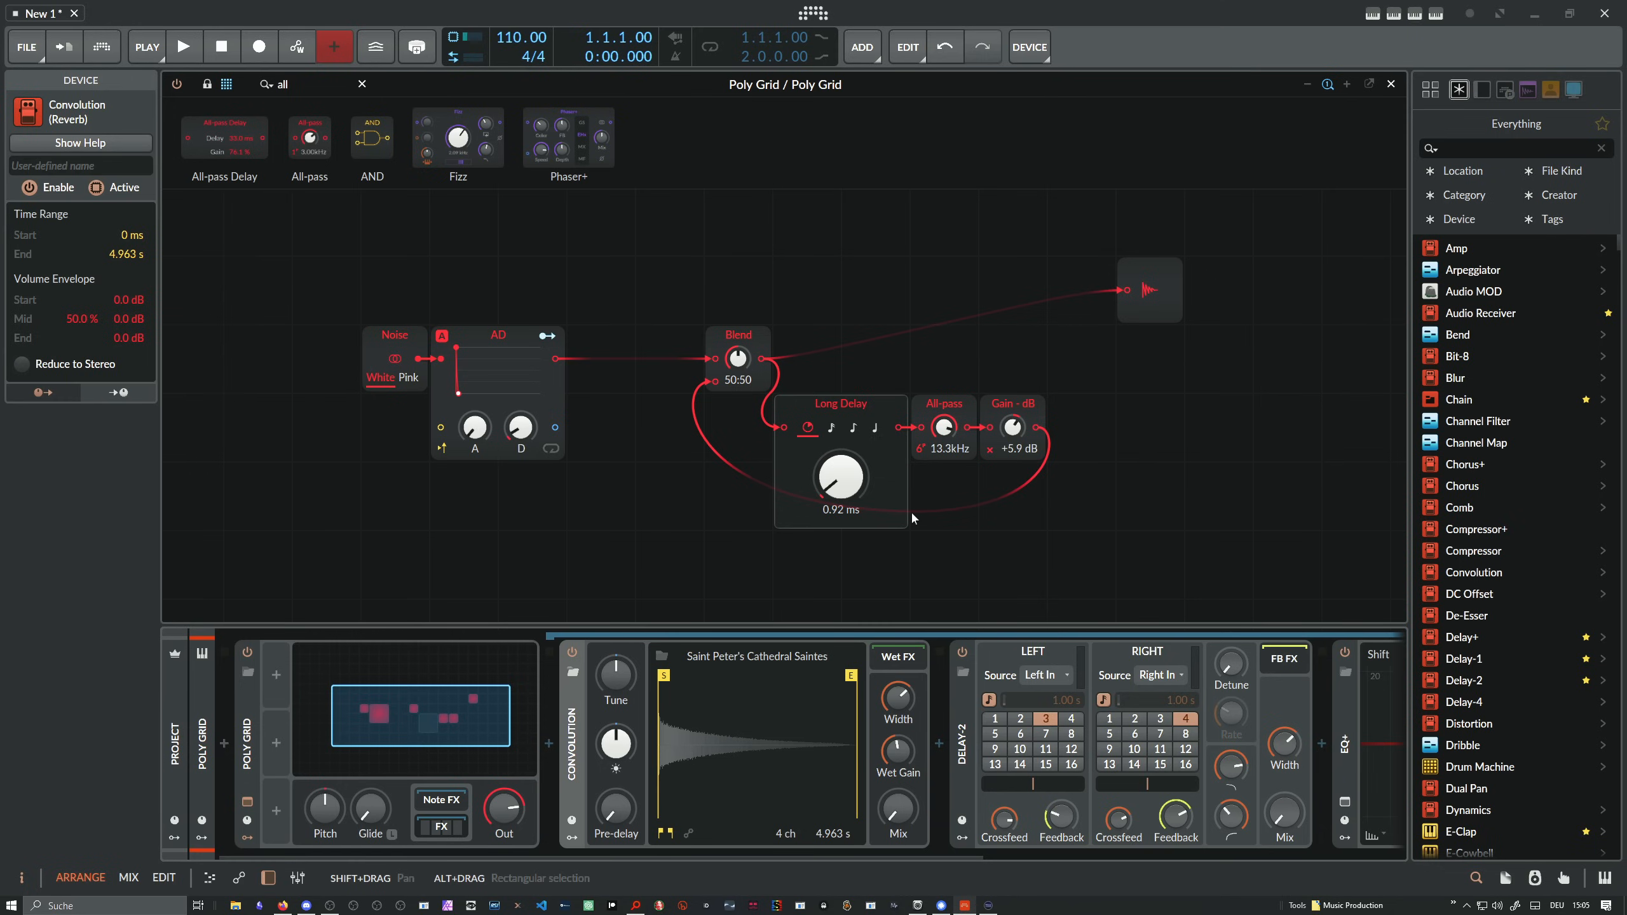
{"action": "left_click", "coordinate": [960, 411]}
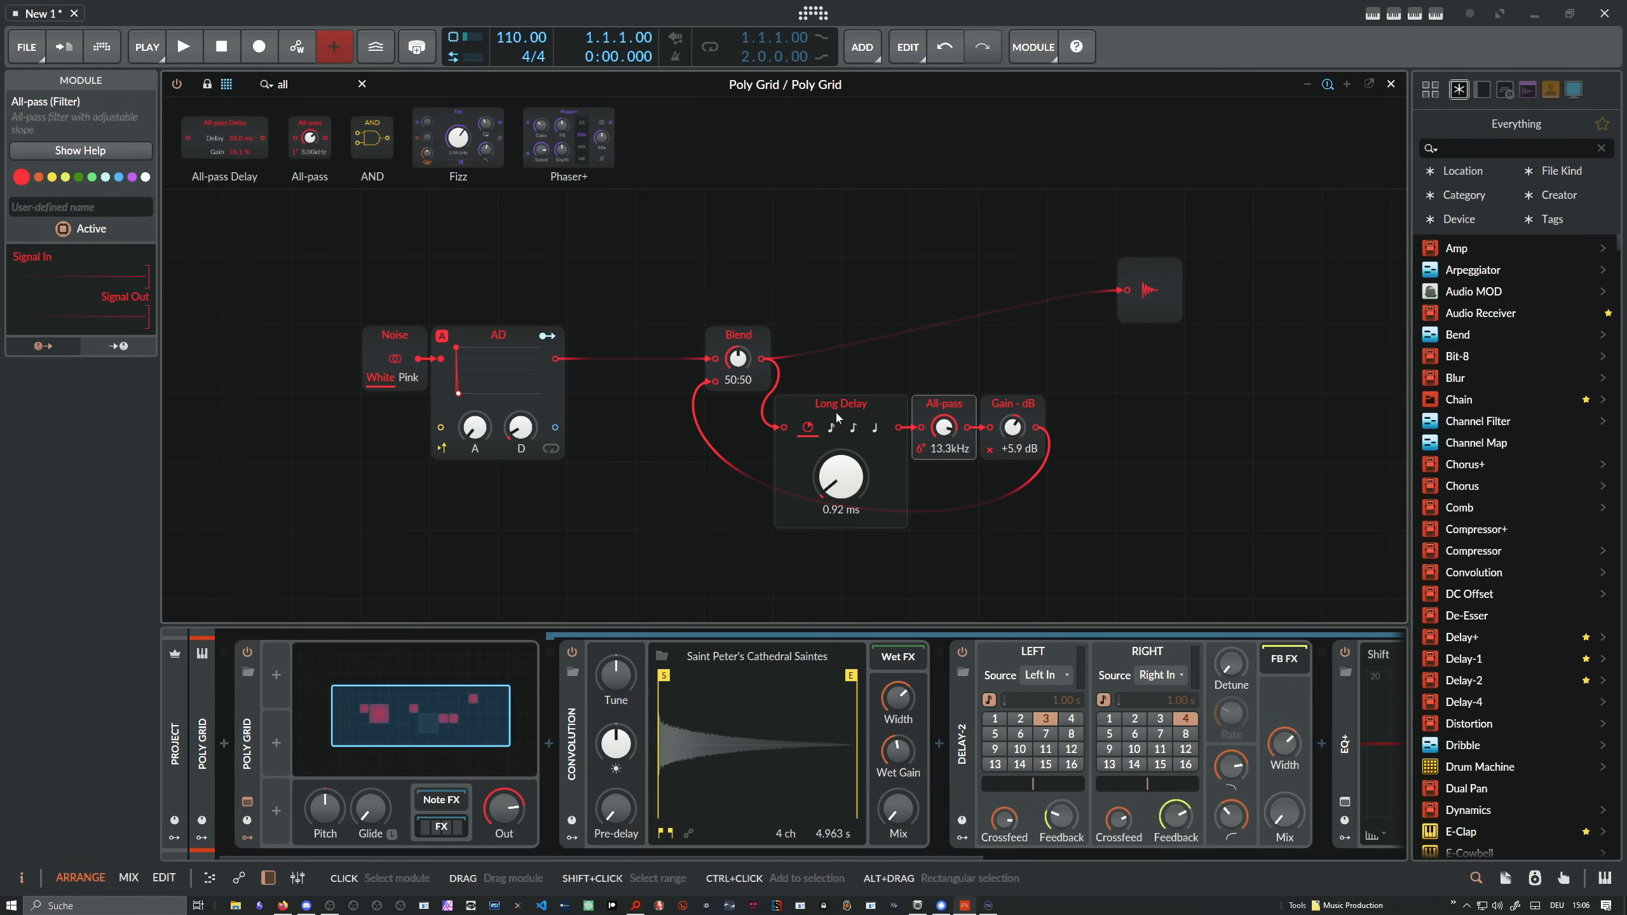
{"action": "left_click", "coordinate": [762, 295]}
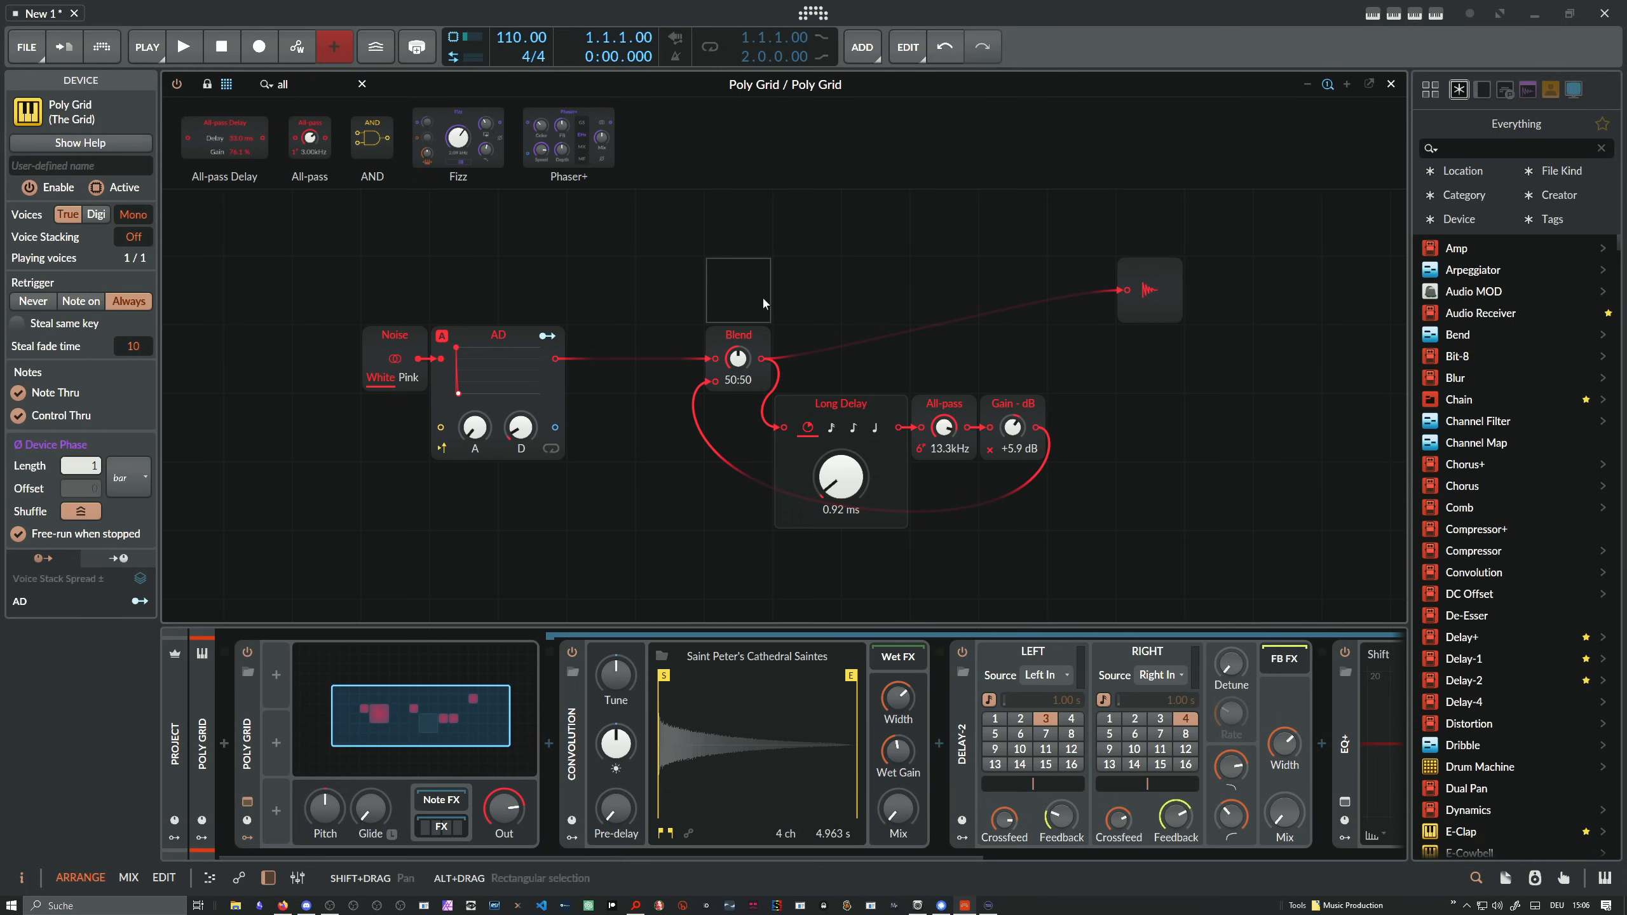